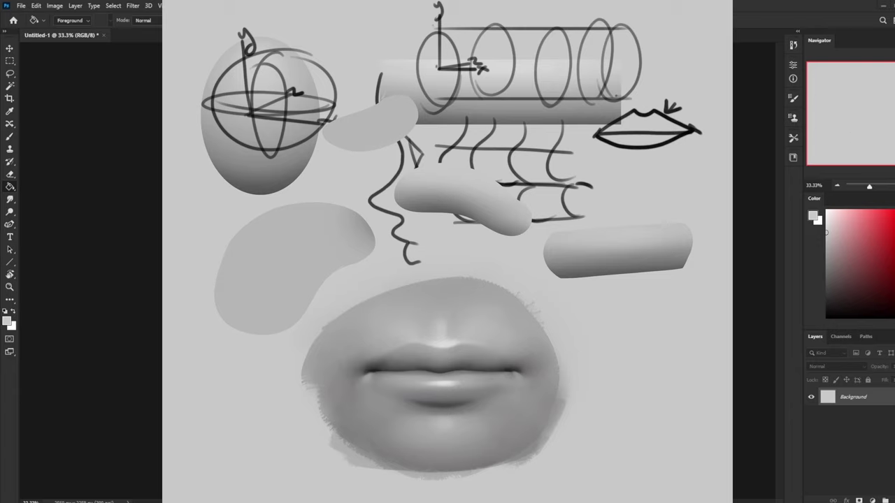
- Switch to Firefox, view the Community page of istebrak.com and its linked Reddit community, and return to Photoshop
key("b")
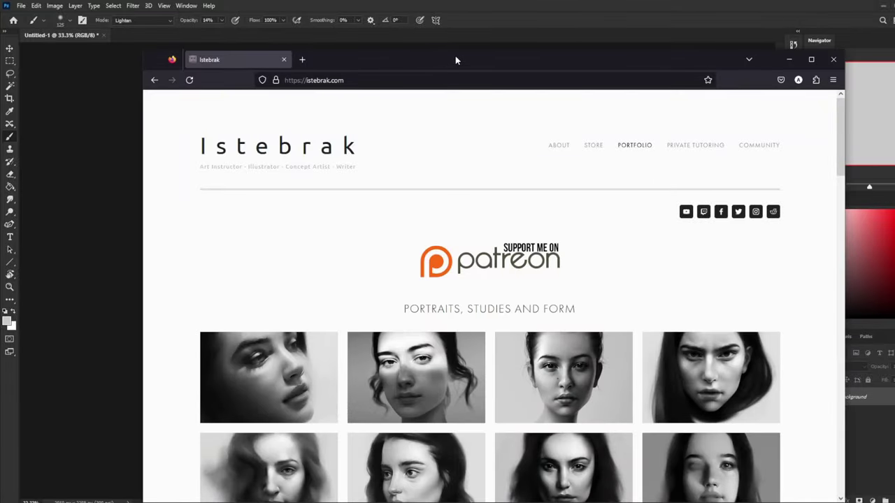
left_click_drag(455, 58, 450, 23)
left_click(734, 109)
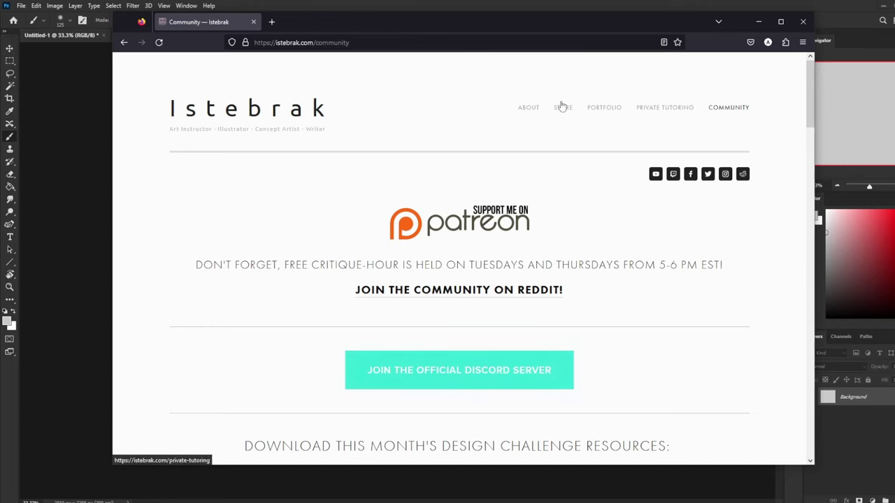
left_click(742, 175)
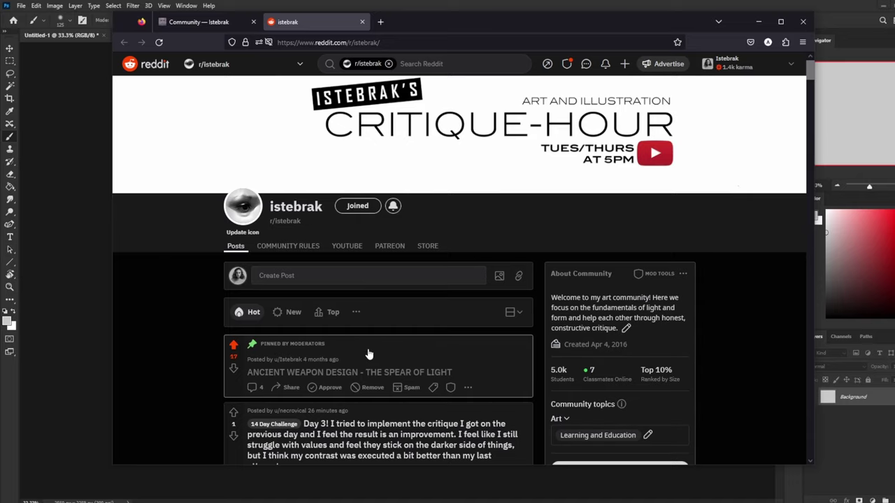
left_click(90, 116)
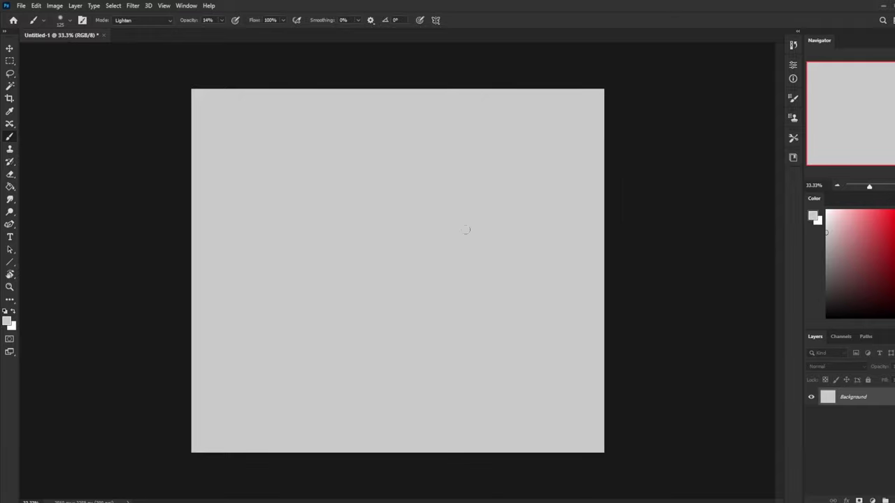
- Choose the 80 px brush from the Istebraks Sketching Brushes and set the foreground colour to black
right_click(448, 206)
left_click(559, 295)
left_click(669, 285)
left_click_drag(883, 283, 824, 320)
- Add a new layer and convert the locked Background into a regular layer with the default name
left_click(893, 500)
double_click(879, 416)
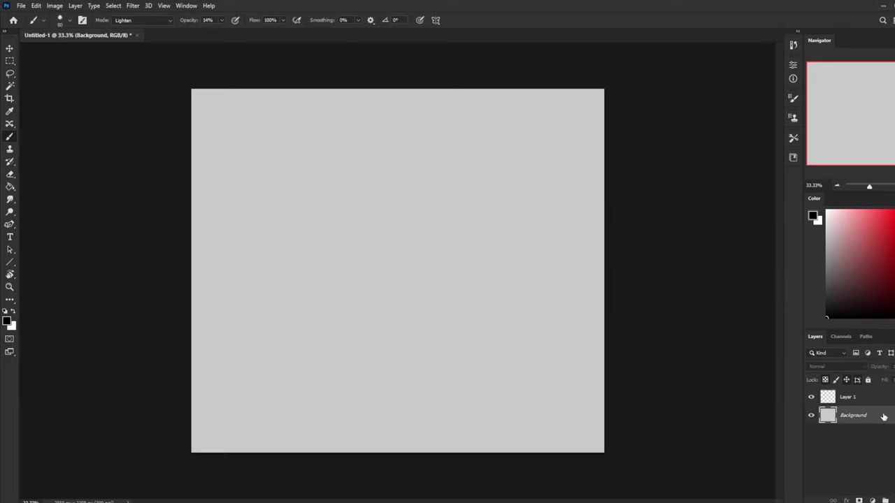
left_click(542, 153)
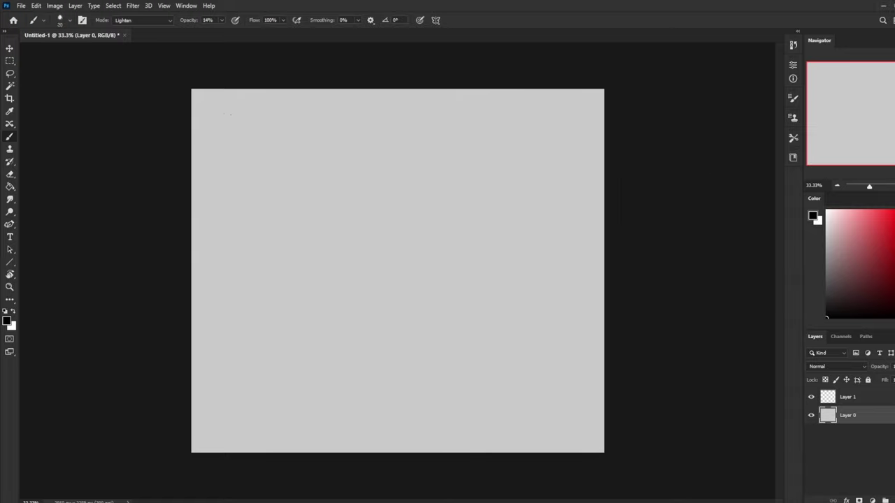
- Select an upright, egg-shaped area near the canvas's upper-left corner with the Elliptical Marquee
key("m")
right_click(15, 65)
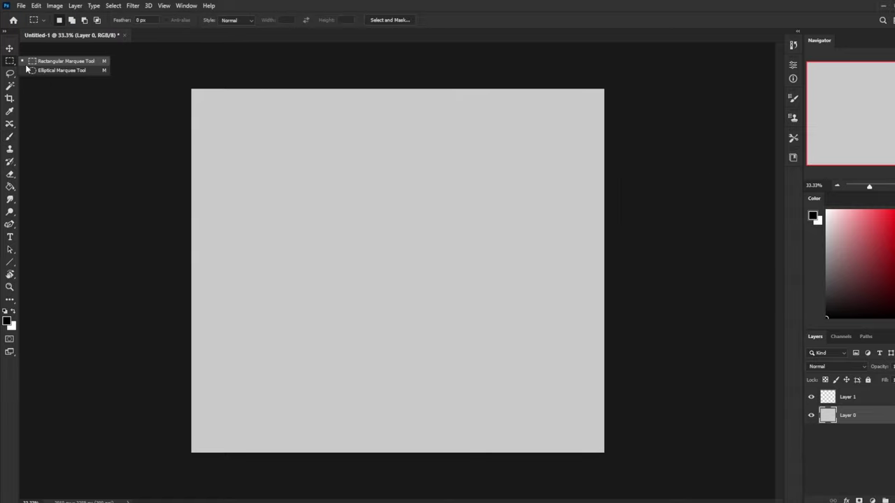
left_click(48, 70)
left_click_drag(219, 115, 301, 231)
- Choose the soft 500 px basic brush with a mid-gray colour and add a new layer directly above Layer 0
key("b")
right_click(304, 131)
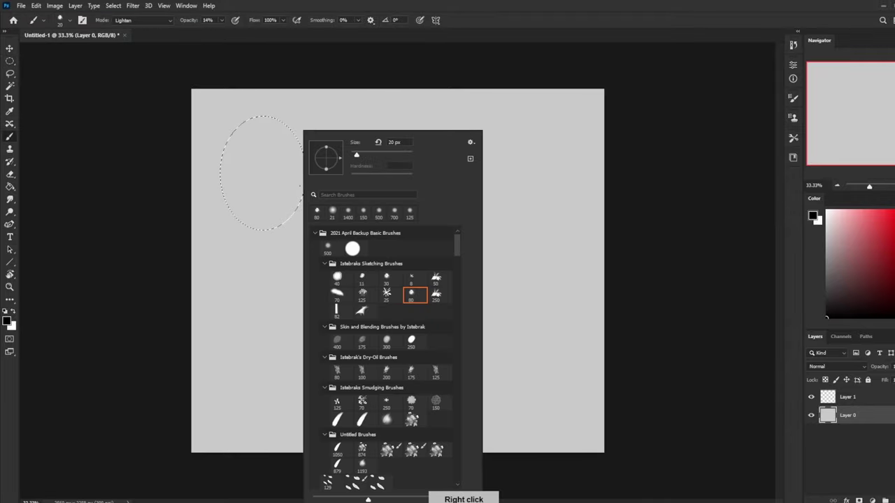
left_click(328, 249)
left_click(707, 238)
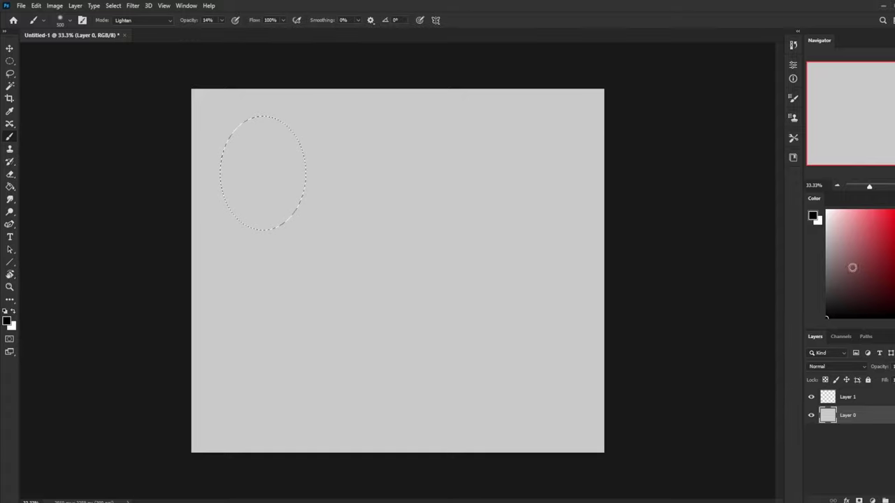
left_click(826, 266)
left_click(893, 500)
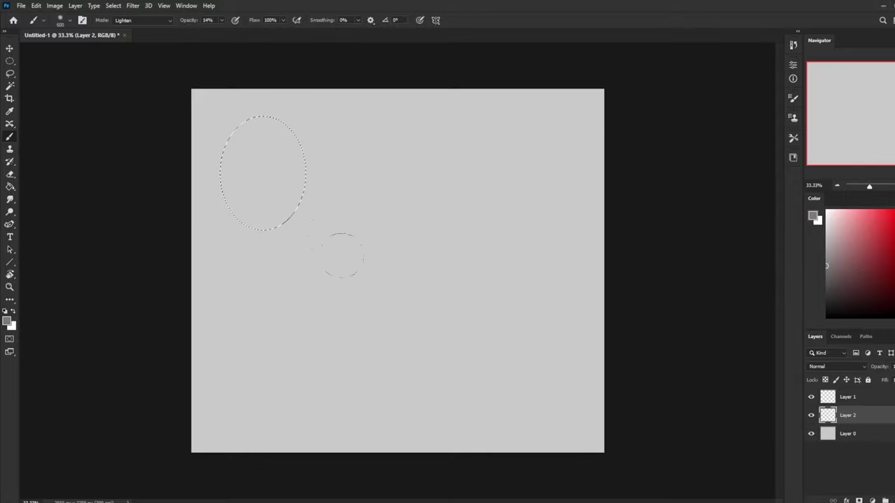
- Enlarge the brush to 2000 px and set it to Normal mode with 30% opacity
key("bracketright")
key("bracketright")
key("bracketright")
key("bracketright")
key("bracketright")
left_click(159, 21)
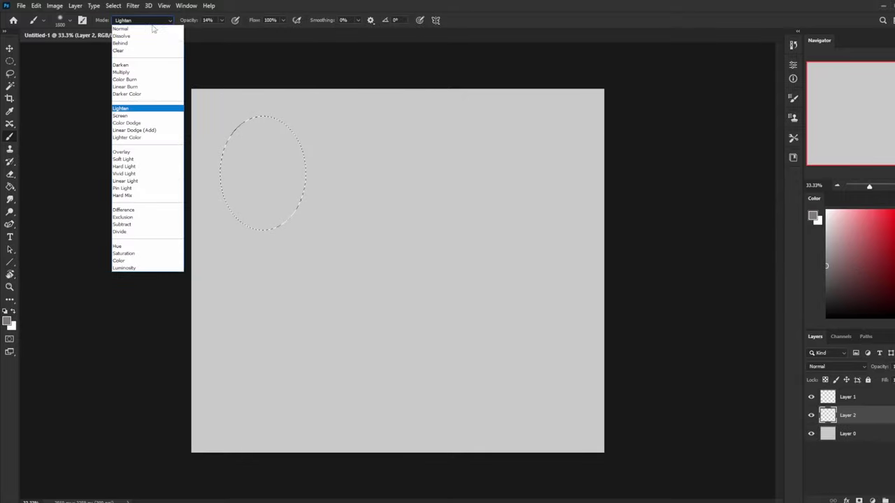
left_click(136, 27)
left_click(222, 20)
left_click_drag(223, 30, 228, 32)
key("bracketright")
key("bracketright")
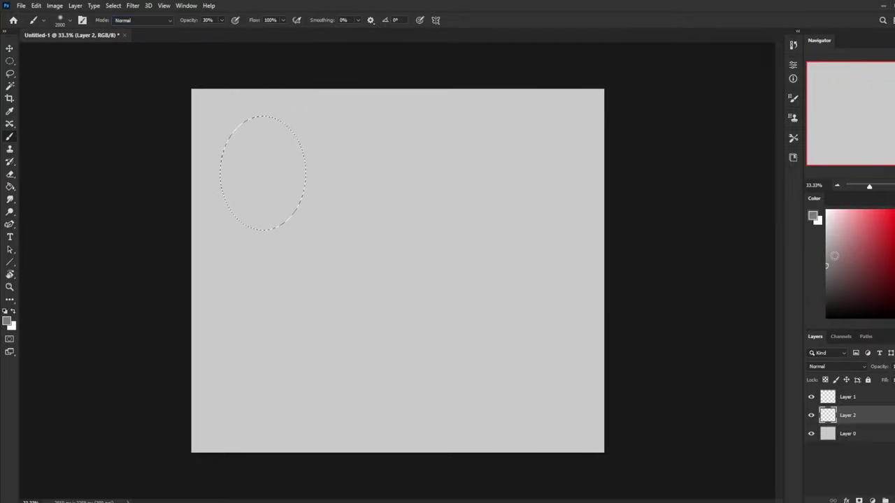
- Fill the elliptical selection with a light mid-gray using the Paint Bucket, trying different gray tones
key("g")
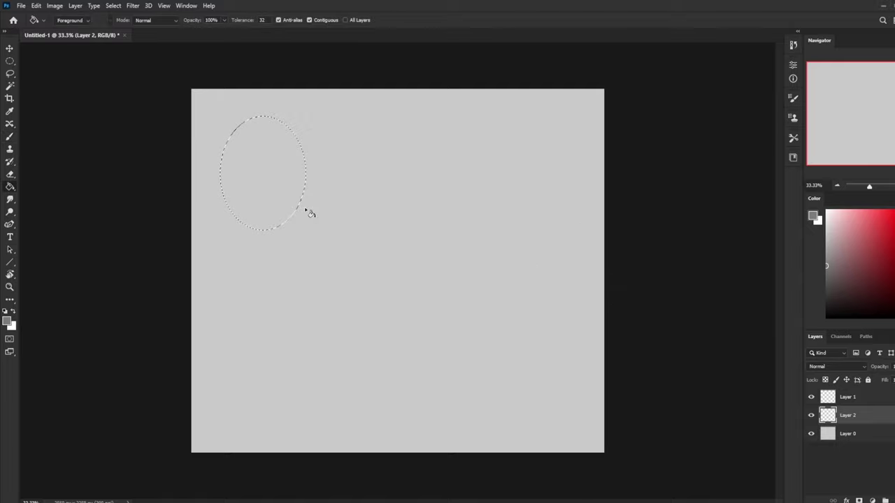
left_click(271, 179)
left_click(826, 241)
left_click(294, 204)
left_click(827, 248)
left_click(287, 211)
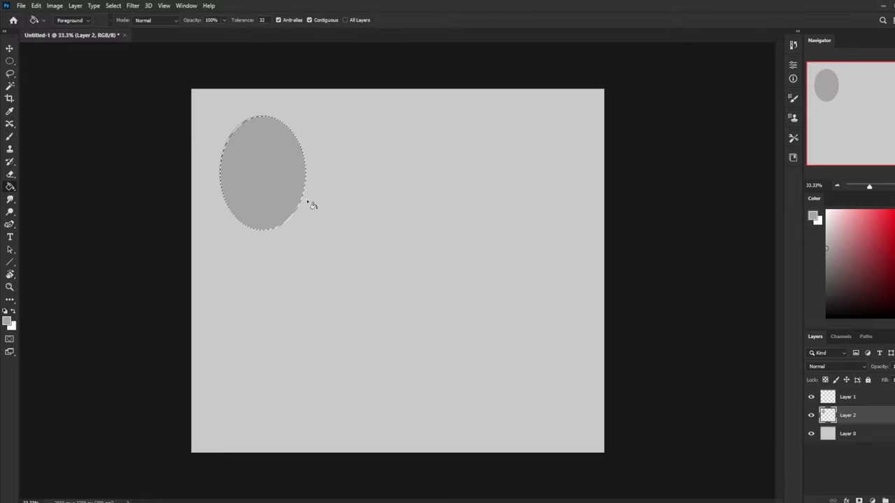
- Deselect the filled ellipse
key("m")
right_click(273, 154)
left_click(288, 159)
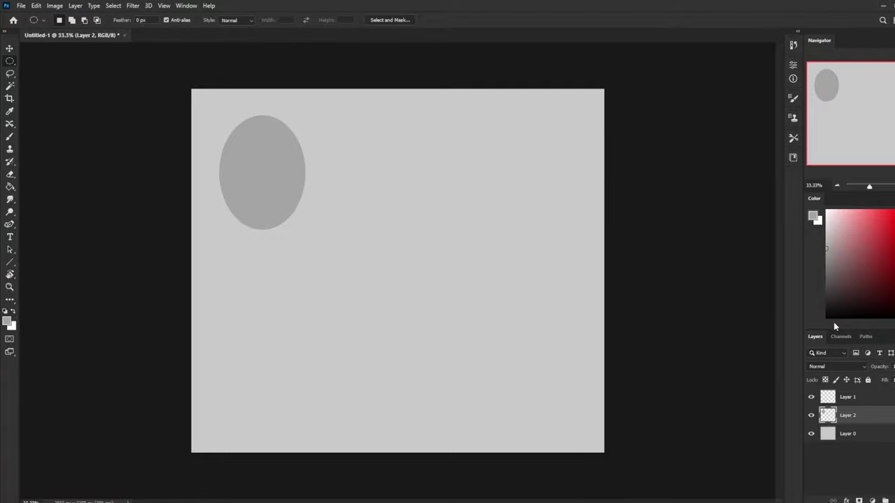
- Set up a black brush at 9% opacity with the ellipse layer's transparent pixels locked
key("b")
key("d")
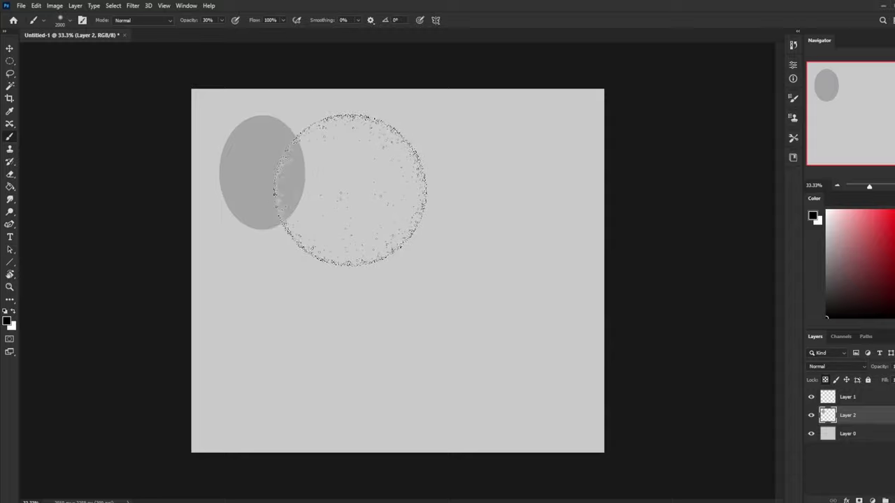
key("bracketleft")
left_click(221, 20)
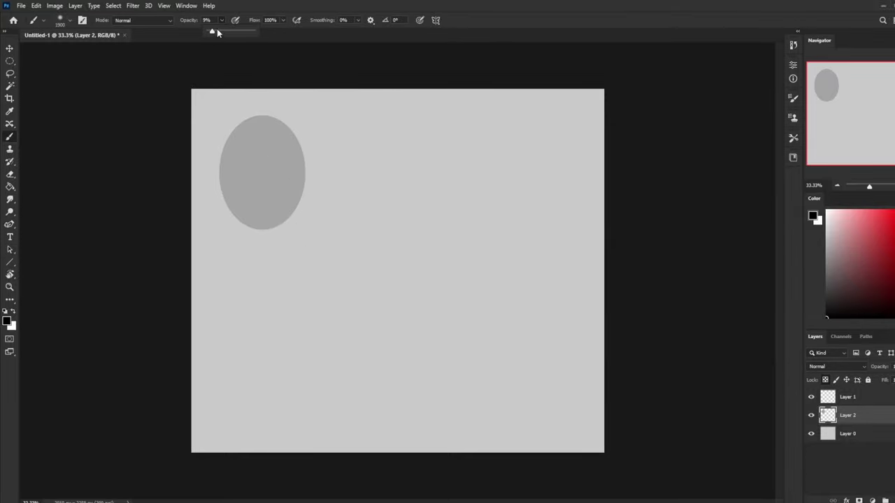
left_click(319, 186)
- Shade the ellipse's lower part with soft black strokes, reducing the brush step by step to 350 px
key("bracketleft")
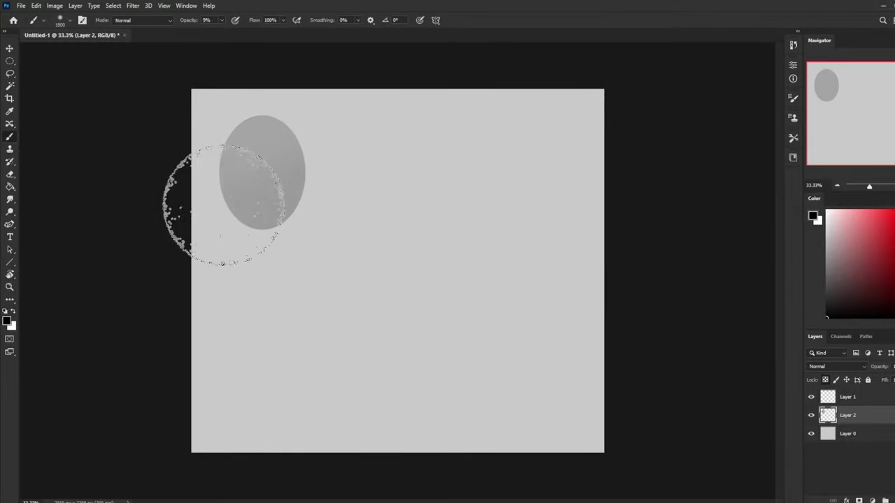
key("bracketleft")
key("bracketleft")
key("bracketleft")
mouse_move(223, 204)
left_mouse_down()
mouse_move(326, 191)
mouse_move(238, 231)
mouse_move(326, 207)
mouse_move(181, 180)
mouse_move(319, 197)
mouse_move(178, 184)
mouse_move(322, 205)
mouse_move(178, 159)
mouse_move(299, 208)
mouse_move(186, 195)
left_mouse_up()
key("bracketleft")
key("bracketleft")
key("bracketleft")
key("bracketleft")
key("bracketleft")
key("bracketleft")
key("bracketleft")
key("bracketleft")
key("bracketleft")
key("bracketleft")
key("bracketleft")
key("bracketleft")
mouse_move(186, 194)
left_mouse_down()
mouse_move(293, 223)
mouse_move(301, 215)
mouse_move(213, 214)
mouse_move(281, 199)
mouse_move(284, 222)
left_mouse_up()
key("bracketleft")
key("bracketleft")
key("bracketleft")
key("bracketleft")
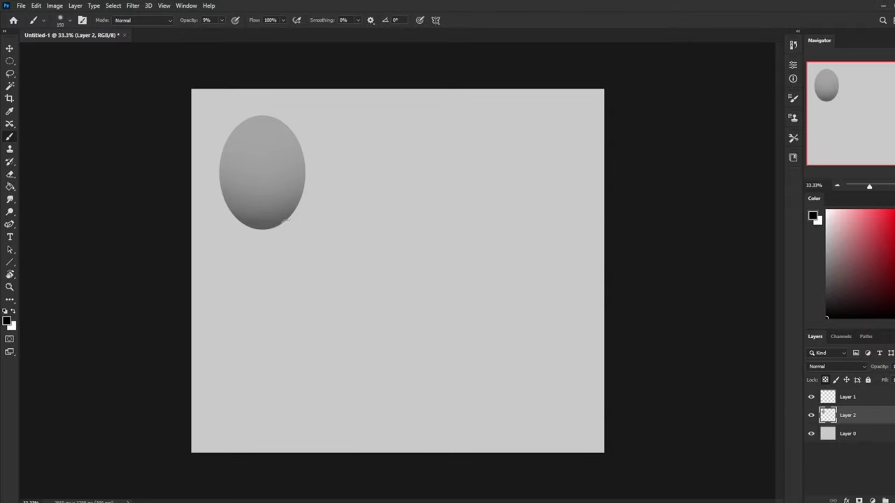
- Brighten the top of the egg shape with soft white strokes at 9% opacity, varying the brush size and finishing at 1100 px
key("bracketright")
key("bracketright")
key("x")
key("bracketright")
key("bracketright")
key("bracketright")
key("bracketright")
key("bracketright")
key("bracketright")
key("bracketright")
key("bracketright")
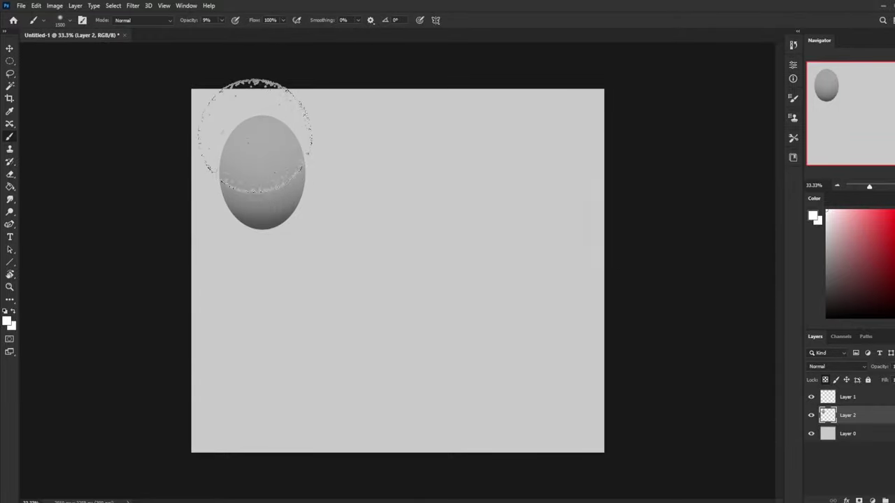
key("bracketleft")
key("bracketleft")
key("bracketleft")
key("bracketleft")
key("bracketleft")
key("bracketleft")
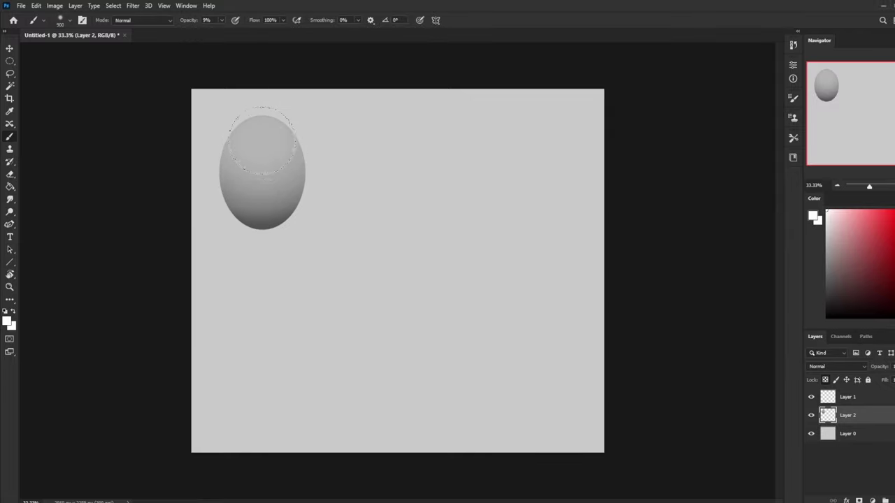
key("bracketleft")
key("bracketleft")
key("bracketleft")
key("bracketleft")
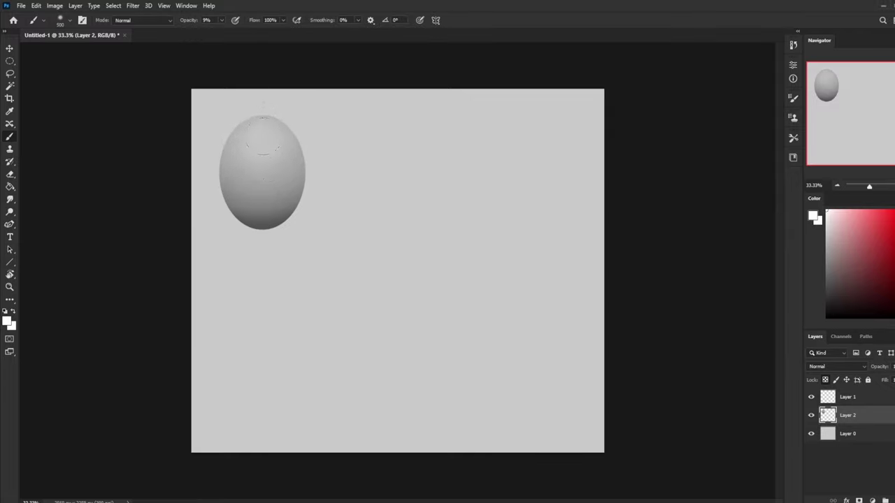
key("bracketright")
key("bracketright")
key("bracketright")
key("bracketright")
key("bracketright")
key("bracketright")
key("bracketright")
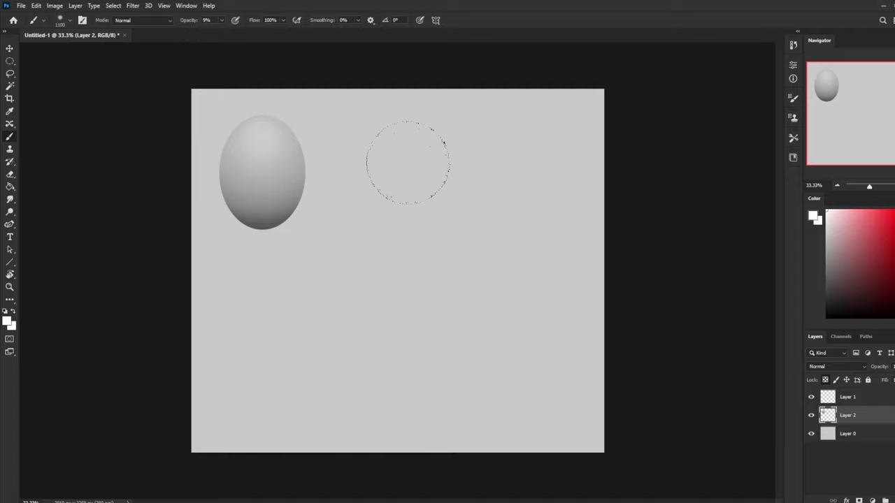
- Select a wide, low rectangle beside the egg shape with the Rectangular Marquee
key("m")
left_click_drag(357, 130, 531, 181)
left_click(10, 61)
left_click(56, 59)
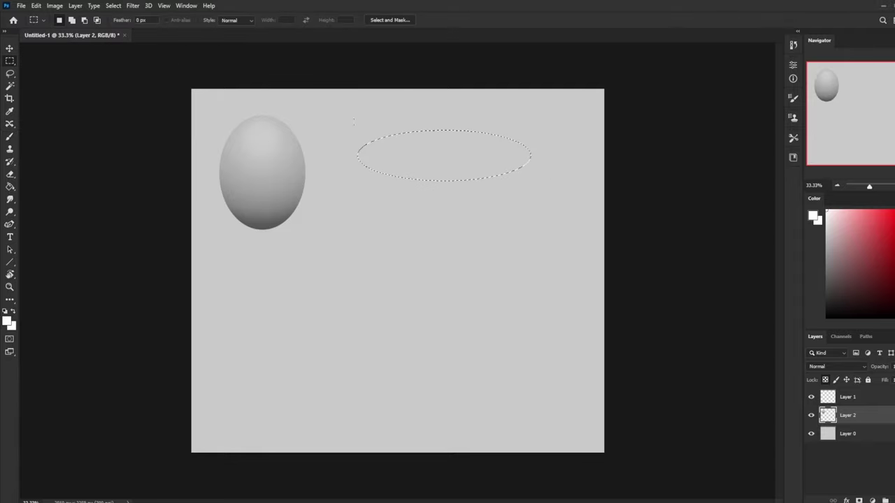
left_click_drag(348, 132, 524, 179)
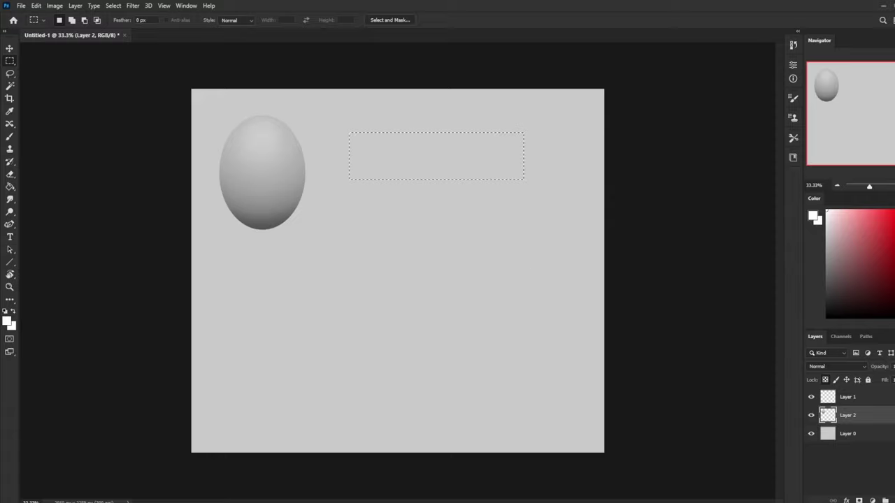
- Paint the rectangular selection solid on a new layer at 100% brush opacity with a gray sampled from the egg shape
key("b")
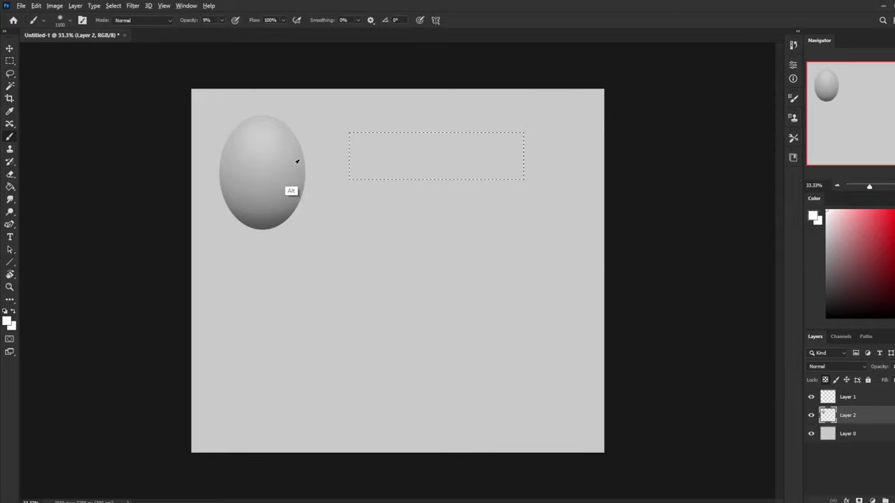
left_click(293, 174, "alt")
left_click(222, 20)
left_click_drag(223, 31, 286, 34)
left_click(506, 143)
left_click(872, 500)
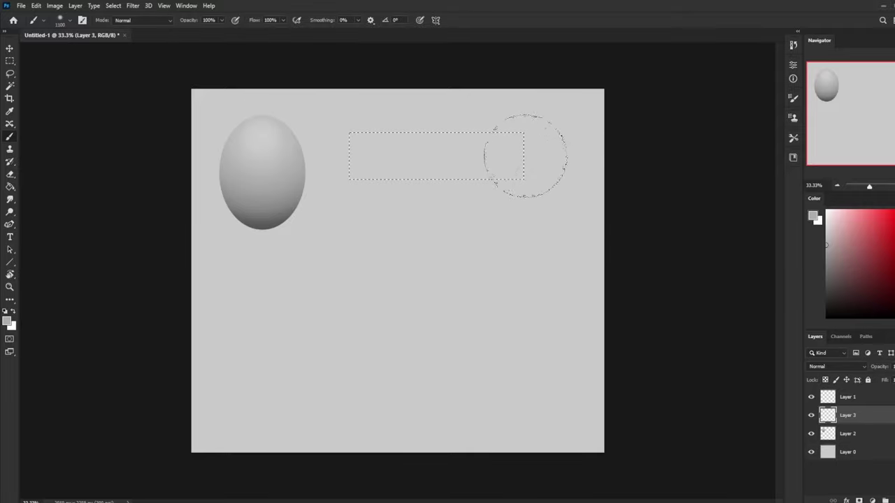
left_click_drag(525, 154, 595, 155)
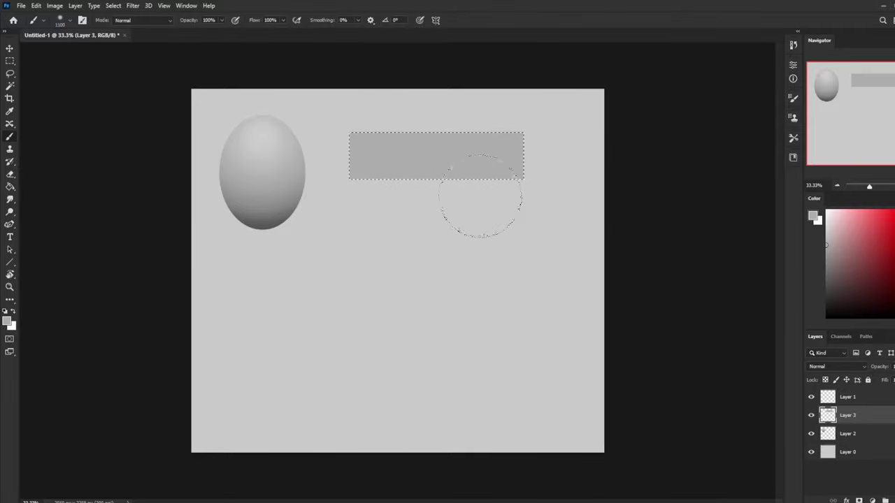
- Deselect the rectangle and reset the foreground colour to black
key("m")
right_click(495, 183)
left_click(500, 185)
key("d")
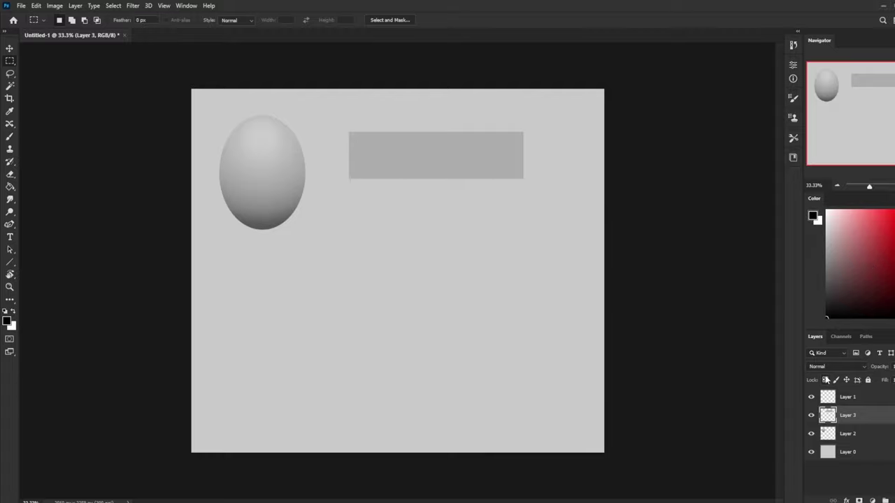
- Shade the rectangle's lower edge with soft black strokes at 9% opacity within its locked pixels, reducing the brush to 200 px
key("b")
mouse_move(535, 181)
left_mouse_down()
mouse_move(459, 189)
mouse_move(389, 179)
left_mouse_up()
key("ctrl+z")
left_click(222, 19)
key("bracketleft")
key("bracketleft")
key("bracketleft")
mouse_move(535, 169)
left_mouse_down()
mouse_move(340, 177)
mouse_move(345, 189)
mouse_move(544, 183)
mouse_move(341, 179)
mouse_move(540, 187)
mouse_move(344, 179)
mouse_move(539, 184)
left_mouse_up()
key("bracketleft")
key("bracketleft")
key("bracketleft")
key("bracketleft")
key("bracketleft")
key("bracketleft")
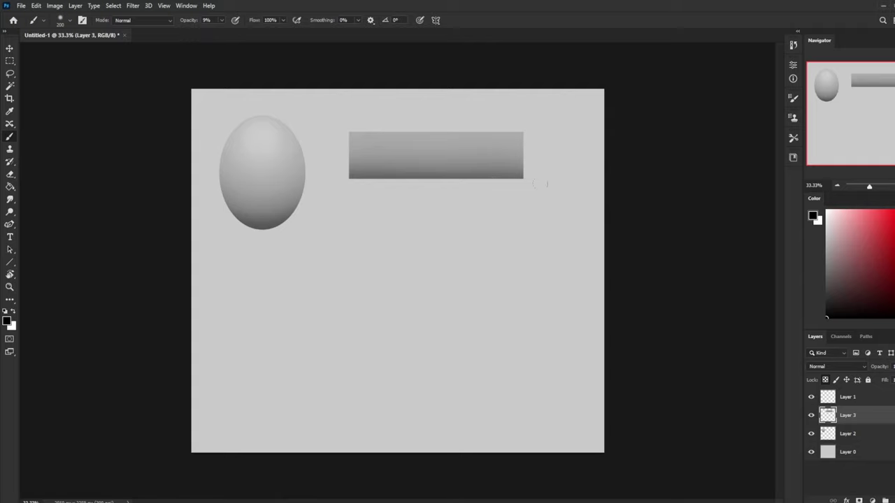
- Brighten the rectangle's upper part with soft white strokes, enlarging the brush step by step to 900 px
key("x")
key("bracketright")
left_click_drag(519, 135, 318, 119)
key("bracketright")
key("bracketright")
key("bracketright")
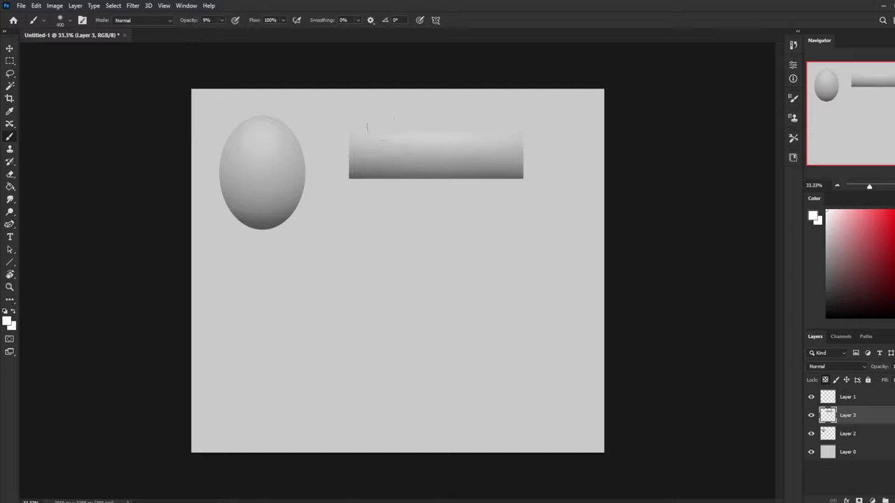
key("bracketright")
key("bracketright")
key("bracketright")
key("bracketright")
key("bracketright")
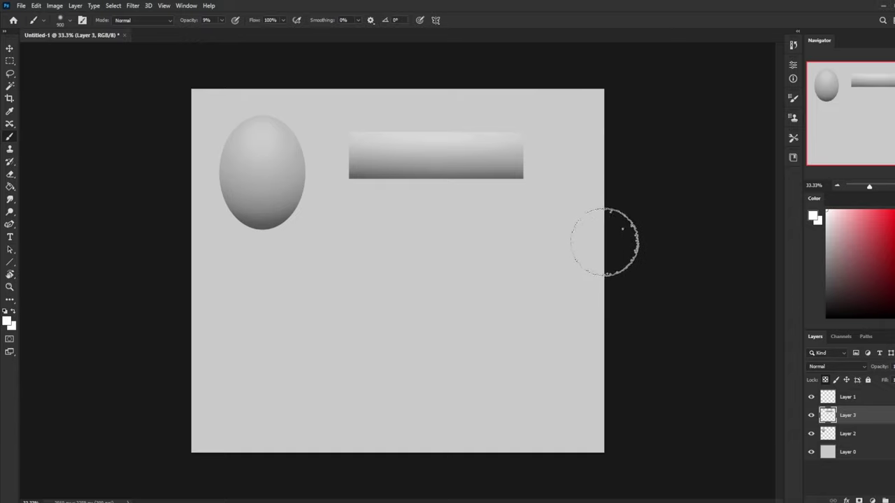
key("m")
right_click(501, 222)
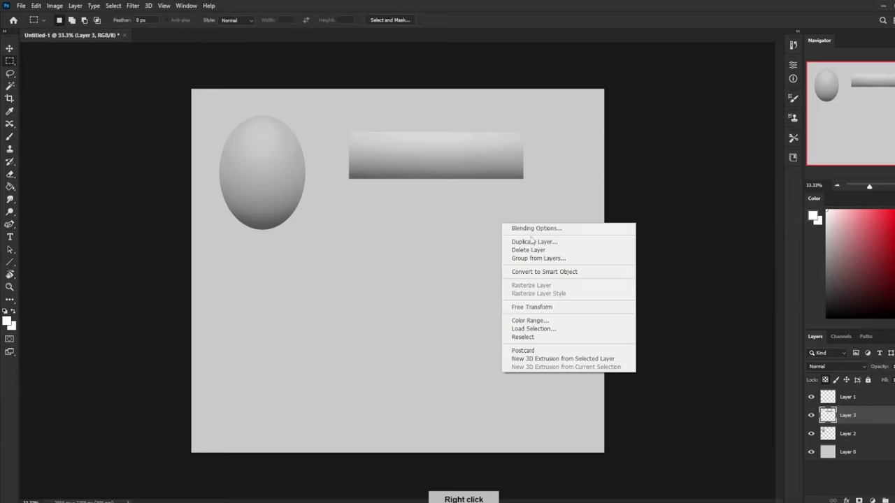
left_click(685, 207)
- Add a new layer and set up the 80 px sketching brush in black at 100% opacity, reduced to 30 px
left_click(890, 497)
key("b")
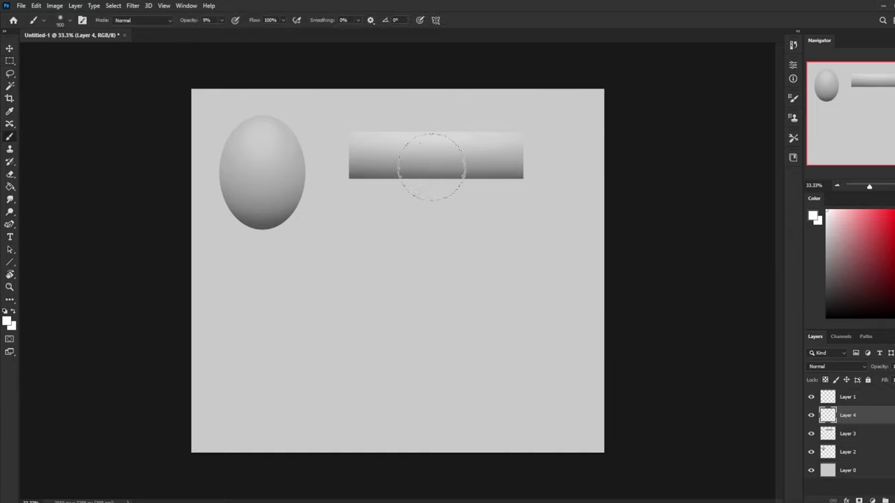
right_click(431, 166)
right_click(468, 174)
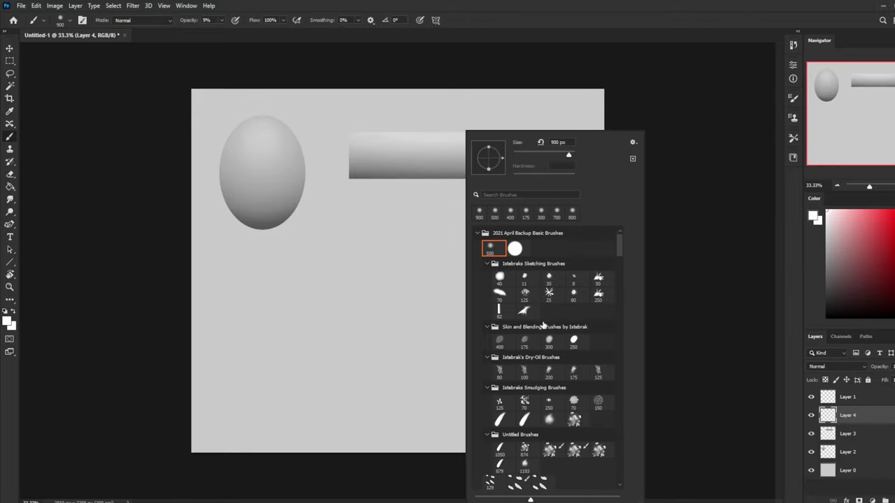
left_click(575, 294)
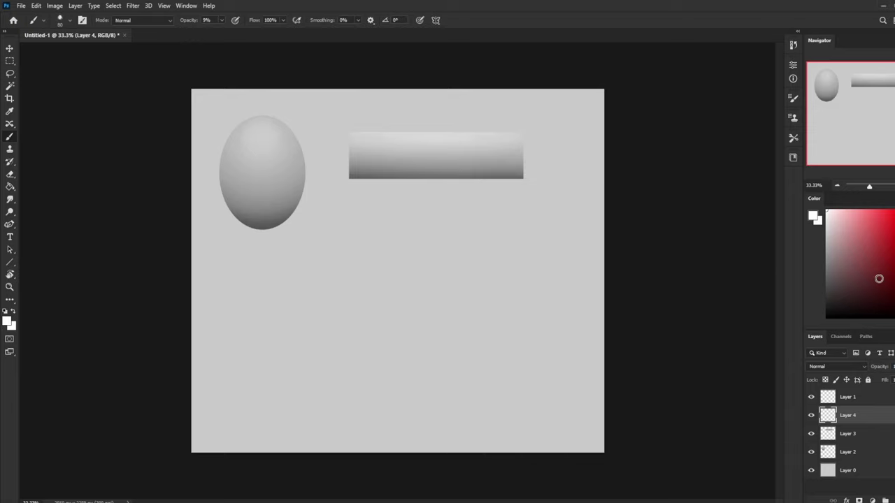
key("x")
left_click(221, 20)
left_click_drag(218, 31, 301, 45)
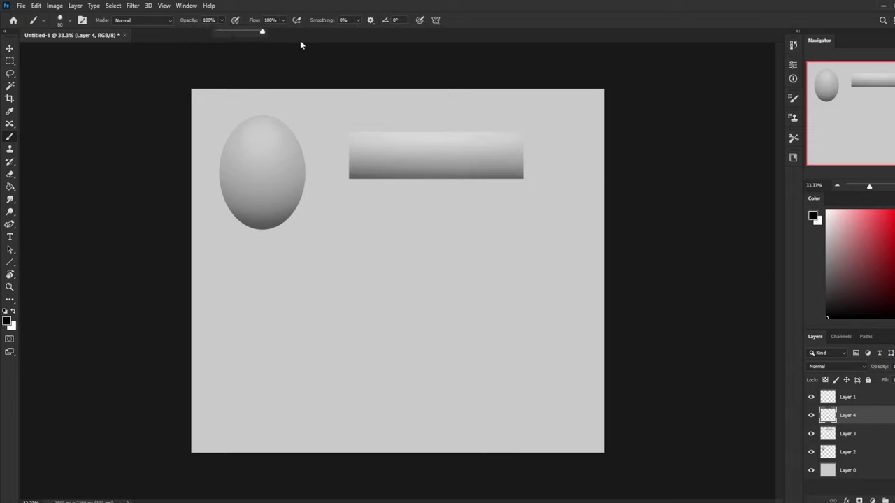
key("bracketleft")
- Sketch an ellipsoid below the shaded egg with vertical and horizontal cross-contours and labelled x, y and z axes
mouse_move(279, 249)
left_mouse_down()
mouse_move(287, 252)
mouse_move(269, 254)
left_mouse_up()
key("ctrl+z")
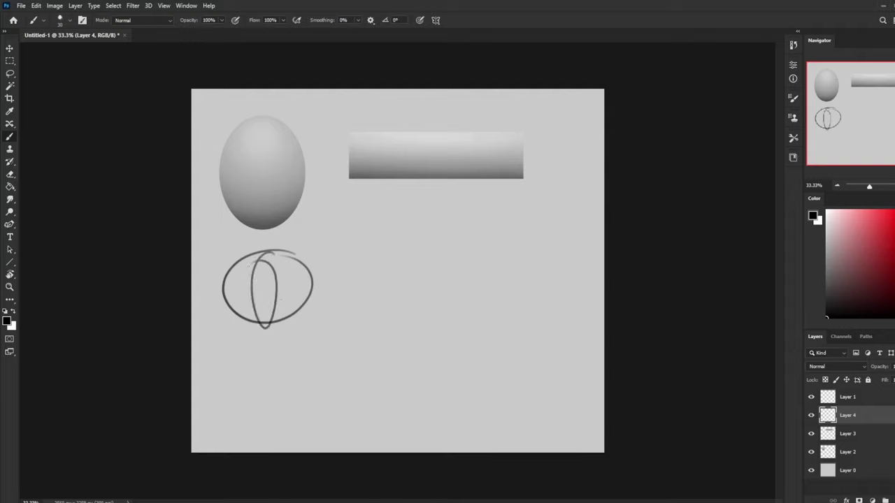
left_click_drag(311, 288, 307, 292)
mouse_move(225, 292)
left_mouse_down()
mouse_move(312, 290)
mouse_move(249, 292)
mouse_move(318, 303)
left_mouse_up()
left_click_drag(311, 297, 309, 310)
mouse_move(246, 263)
left_mouse_down()
mouse_move(251, 298)
mouse_move(245, 244)
mouse_move(252, 246)
left_mouse_up()
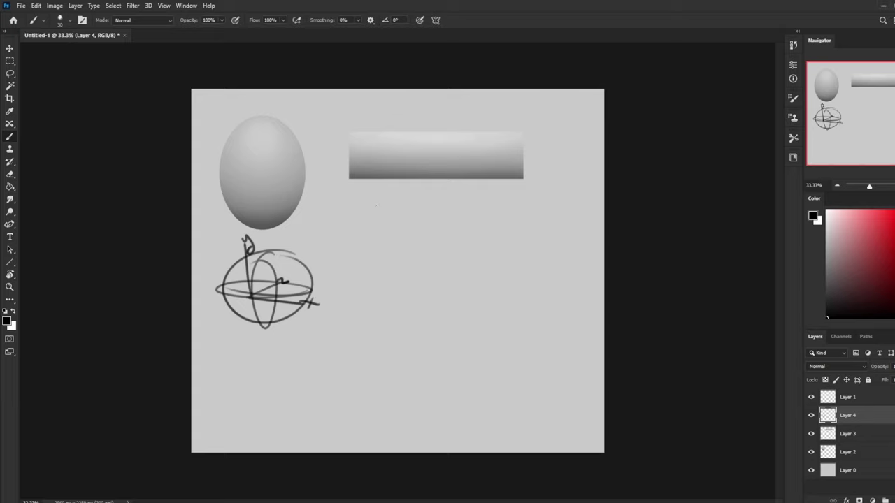
- Sketch a horizontal cylinder outline below the shaded rectangle from two end ellipses joined by two straight edges
left_click_drag(400, 280, 380, 292)
mouse_move(521, 233)
left_mouse_down()
mouse_move(510, 289)
mouse_move(527, 242)
left_mouse_up()
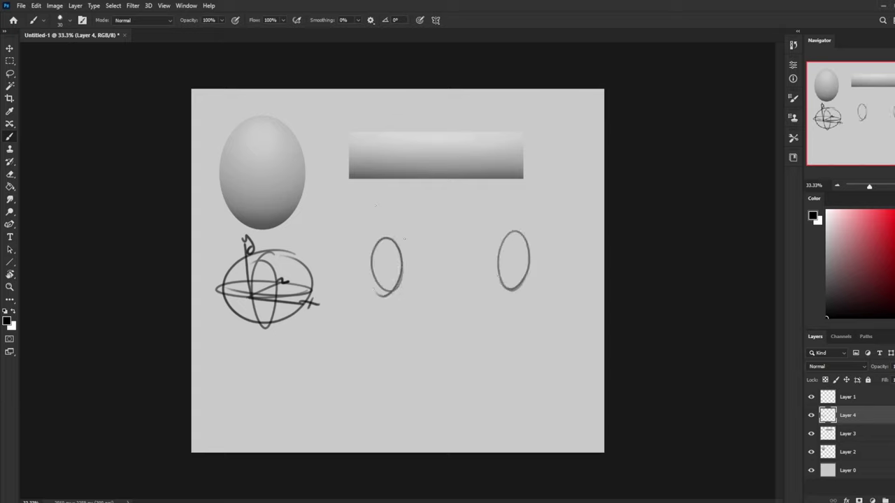
key("ctrl+z")
left_click_drag(522, 285, 504, 273)
key("ctrl+z")
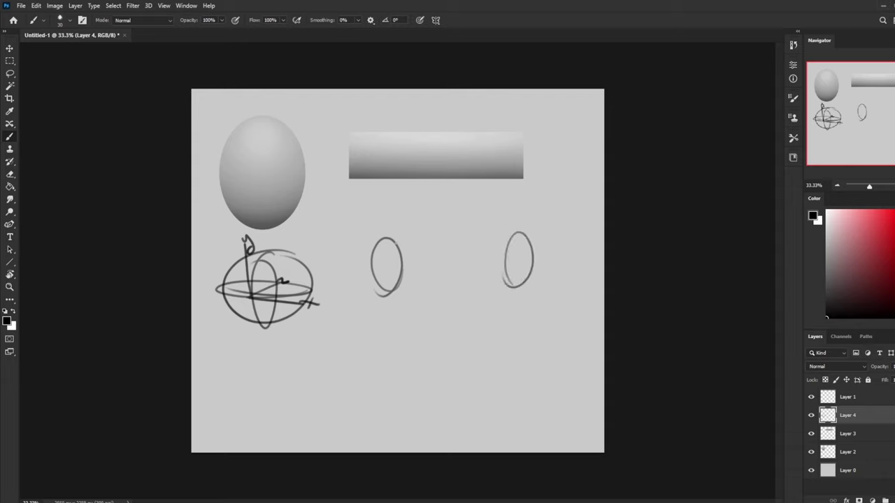
left_click_drag(381, 235, 524, 235)
mouse_move(528, 285)
left_mouse_down()
mouse_move(387, 285)
mouse_move(410, 260)
mouse_move(432, 267)
left_mouse_up()
- Draw labelled x, y and z axes from the cylinder's near end and add cross-section ellipses along its length
key("ctrl+z")
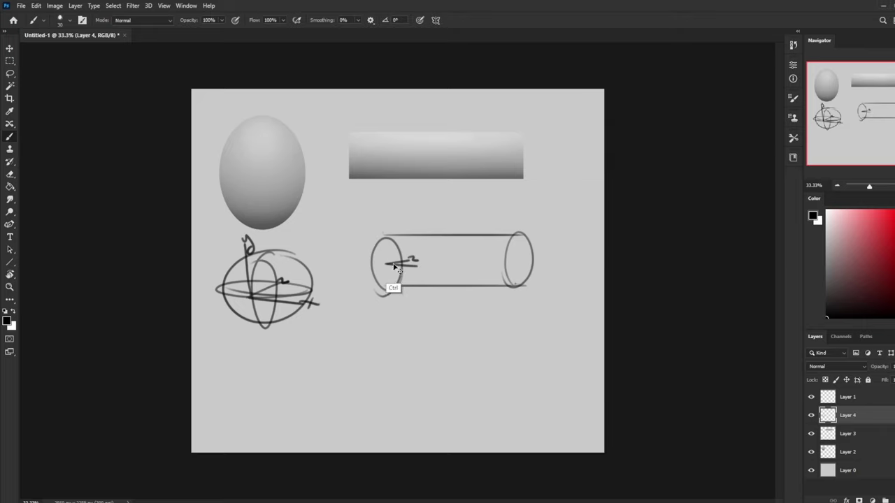
left_click_drag(414, 262, 422, 265)
left_click_drag(387, 264, 387, 207)
key("ctrl+z")
mouse_move(387, 263)
left_mouse_down()
mouse_move(386, 224)
mouse_move(414, 277)
mouse_move(440, 253)
mouse_move(481, 265)
left_mouse_up()
left_click_drag(502, 228, 506, 285)
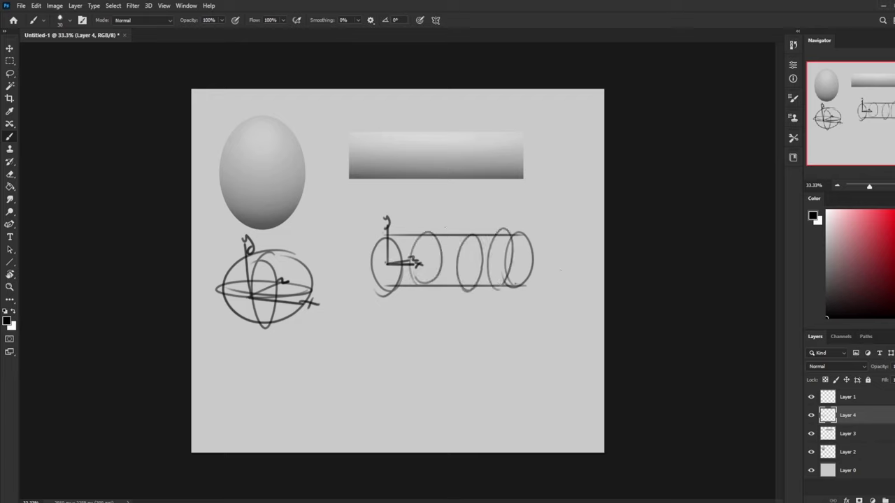
left_click_drag(560, 264, 337, 265)
key("ctrl+z")
- Sketch two stacked rows of four curved contour strokes beneath the cylinder, with S-curves above and C-curves below
mouse_move(406, 299)
left_mouse_down()
mouse_move(392, 341)
mouse_move(420, 319)
mouse_move(427, 347)
left_mouse_up()
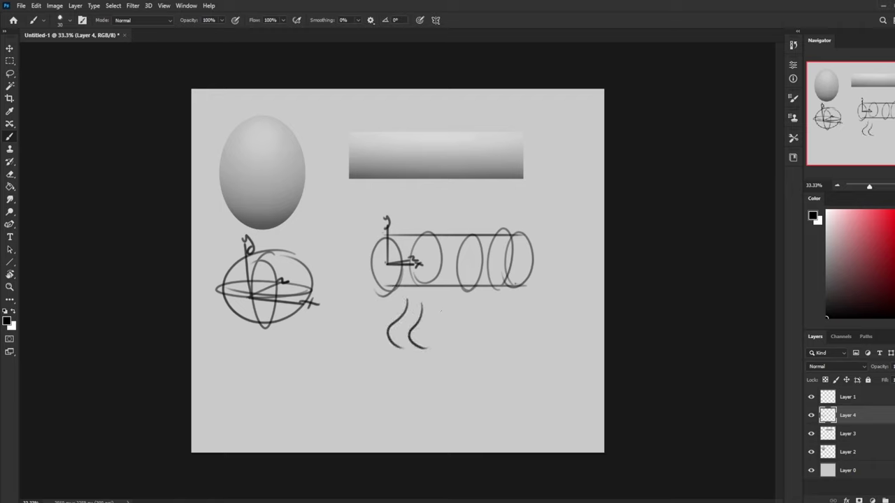
key("ctrl+z")
mouse_move(427, 301)
left_mouse_down()
mouse_move(414, 344)
mouse_move(431, 345)
left_mouse_up()
left_click_drag(456, 303, 454, 346)
key("ctrl+z")
mouse_move(450, 302)
left_mouse_down()
mouse_move(455, 348)
mouse_move(470, 317)
mouse_move(488, 342)
mouse_move(466, 329)
mouse_move(486, 343)
left_mouse_up()
key("ctrl+z")
mouse_move(407, 348)
left_mouse_down()
mouse_move(398, 358)
mouse_move(418, 374)
mouse_move(487, 371)
mouse_move(386, 351)
left_mouse_up()
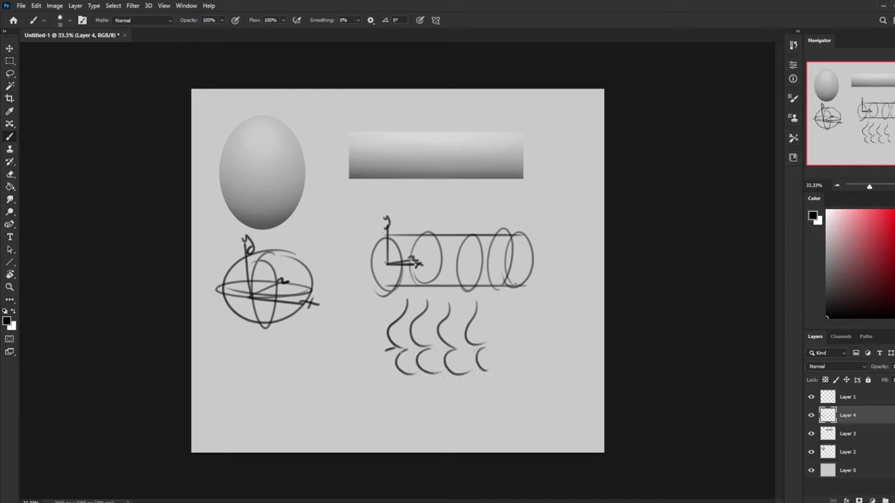
- Connect the curved contour strokes with horizontal lines through the upper row, between the rows and along the base
left_click_drag(486, 348, 498, 350)
left_click_drag(424, 347, 488, 348)
left_click_drag(383, 348, 467, 348)
left_click_drag(385, 320, 483, 324)
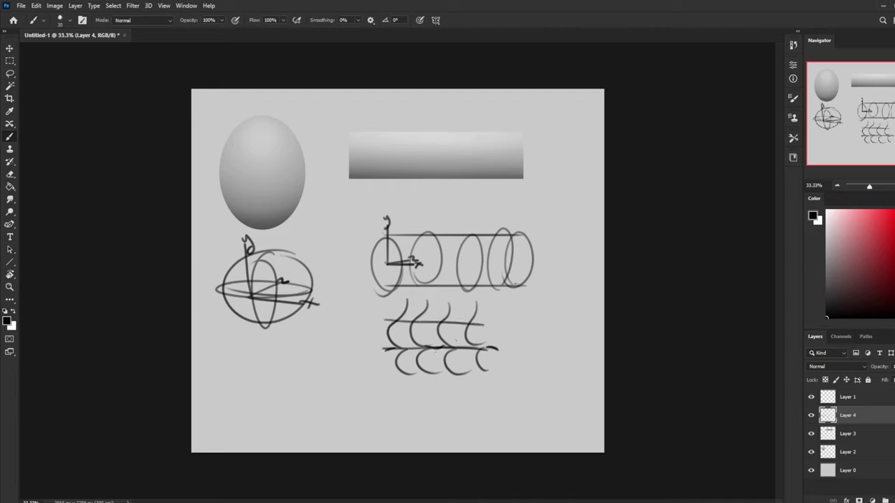
left_click_drag(397, 374, 492, 371)
- Sketch a face profile from forehead to chin beside the contour curves and mark the eye
mouse_move(342, 267)
left_mouse_down()
mouse_move(360, 326)
mouse_move(337, 358)
mouse_move(359, 370)
mouse_move(355, 385)
mouse_move(374, 404)
left_mouse_up()
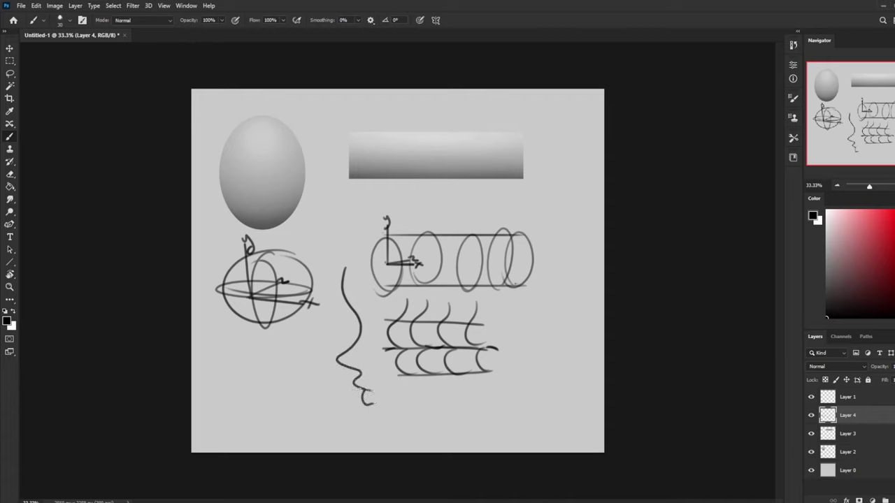
mouse_move(361, 310)
left_mouse_down()
mouse_move(368, 346)
mouse_move(366, 337)
left_mouse_up()
left_click_drag(353, 290, 366, 287)
key("ctrl+z")
- Sketch front-view lips beside the contour curves, marking the mouth corners and a small arrow at the upper lip
mouse_move(502, 310)
left_mouse_down()
mouse_move(528, 293)
mouse_move(571, 308)
mouse_move(557, 316)
mouse_move(502, 315)
mouse_move(573, 311)
mouse_move(557, 301)
mouse_move(565, 297)
left_mouse_up()
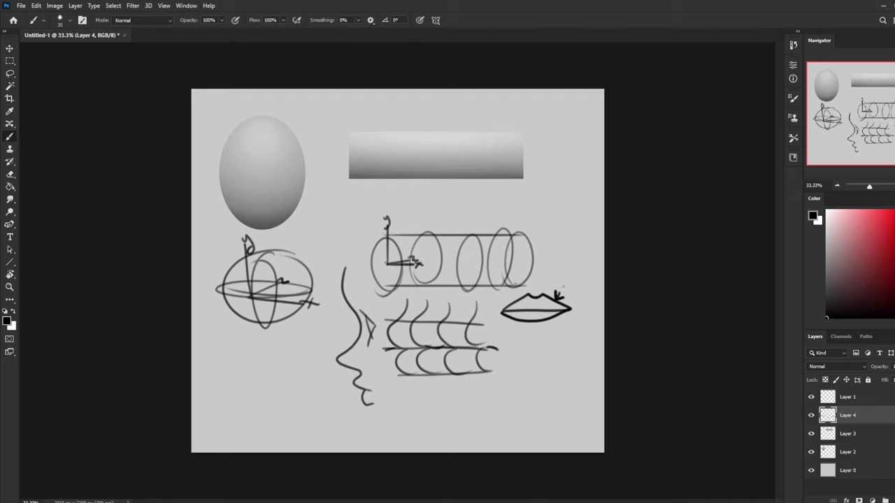
key("ctrl+z")
left_click_drag(567, 304, 575, 310)
mouse_move(550, 301)
left_mouse_down()
mouse_move(569, 309)
mouse_move(506, 310)
mouse_move(521, 300)
left_mouse_up()
key("ctrl+z")
key("ctrl+z")
key("ctrl+z")
mouse_move(549, 288)
left_mouse_down()
mouse_move(552, 296)
mouse_move(559, 289)
left_mouse_up()
- Move all the line sketches up on the canvas and add a new layer above them
key("v")
mouse_move(503, 275)
left_mouse_down()
mouse_move(518, 222)
mouse_move(511, 167)
mouse_move(503, 228)
left_mouse_up()
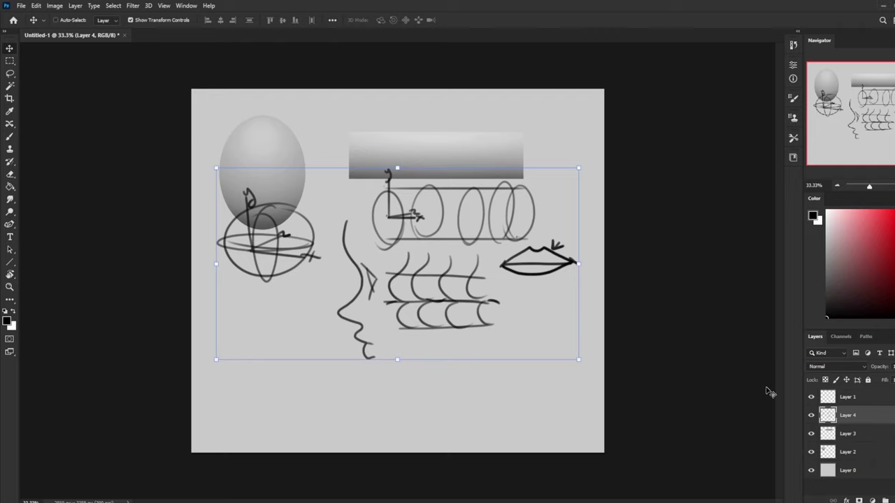
left_click(894, 501)
key("m")
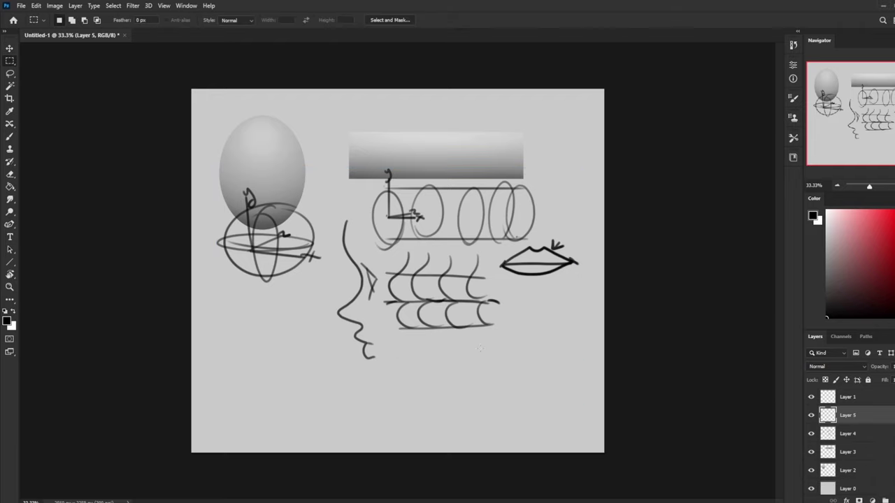
- Try a mid-gray stroke with the dry-oil brush below the contour curves, undo it and return to the 80 px sketching brush
key("b")
right_click(514, 174)
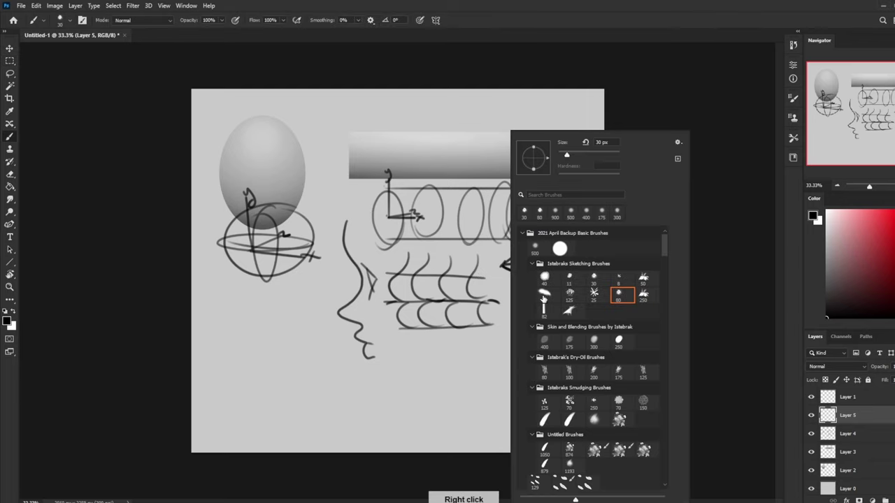
double_click(544, 370)
left_click(827, 271)
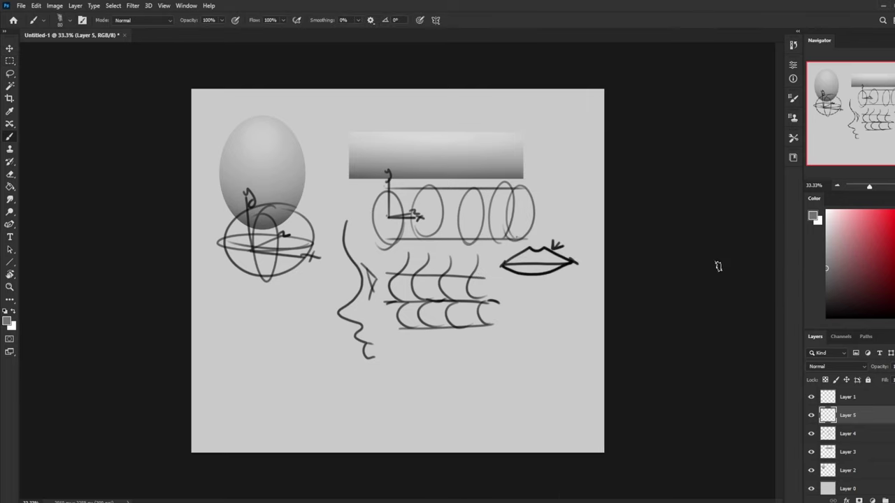
left_click_drag(411, 377, 512, 378)
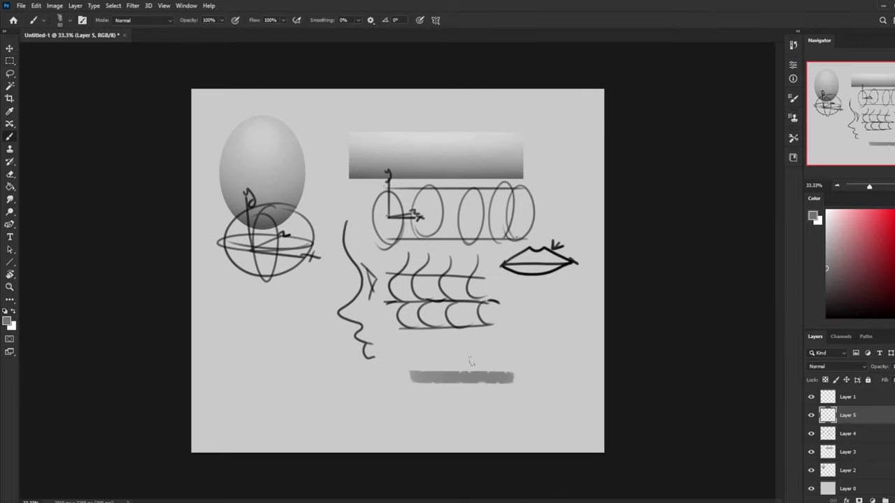
key("ctrl+z")
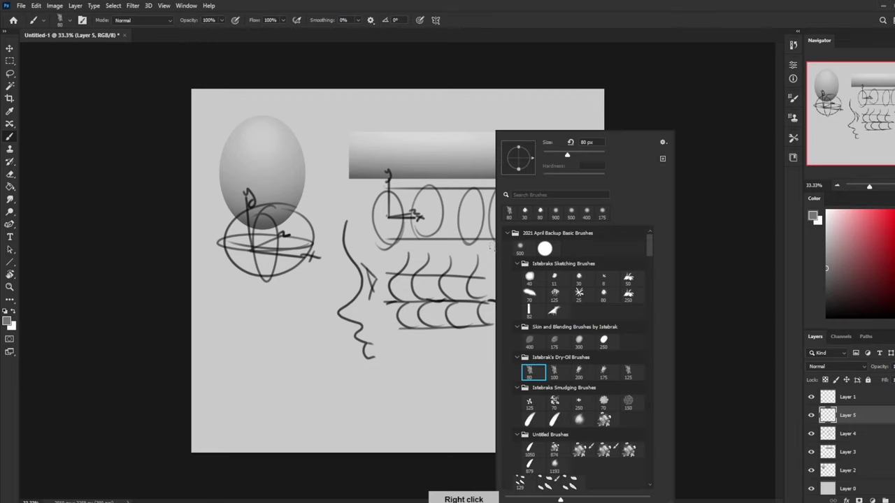
right_click(489, 248)
left_click(605, 296)
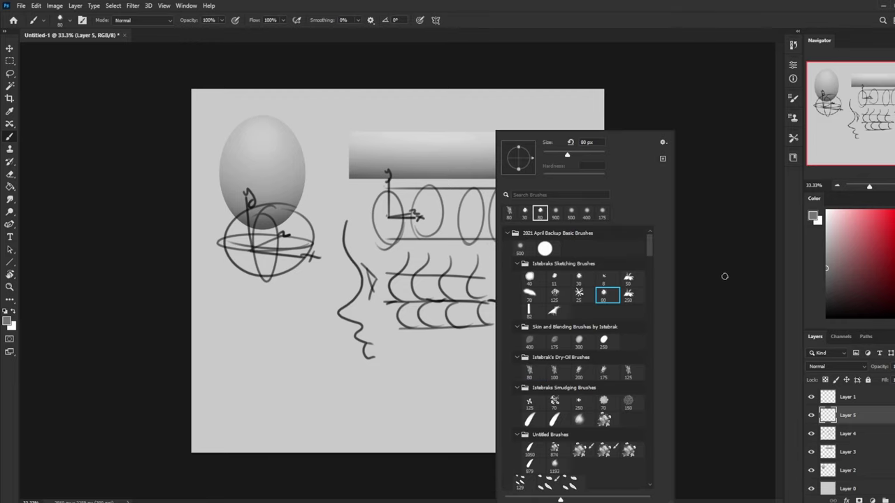
left_click(726, 276)
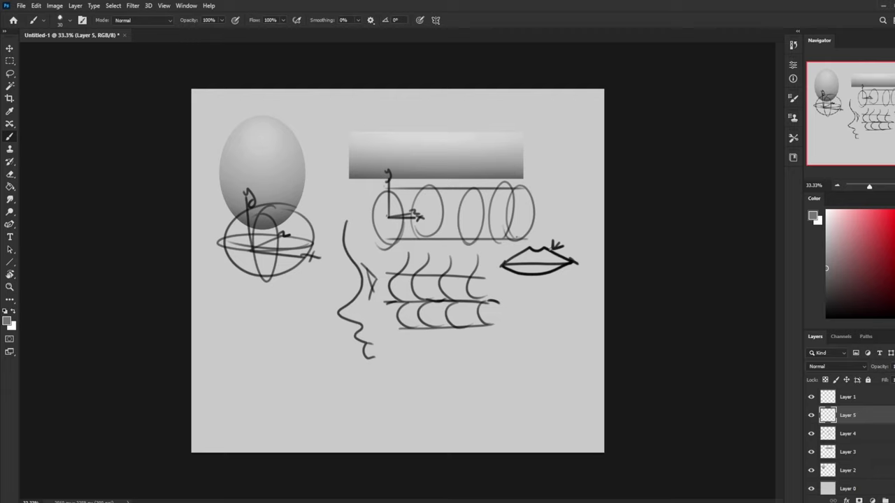
- Try circling the lips sketch with an ellipse, first in gray and again in black
mouse_move(565, 229)
left_mouse_down()
mouse_move(525, 238)
mouse_move(496, 271)
left_mouse_up()
key("ctrl+z")
left_click_drag(849, 279, 822, 319)
mouse_move(559, 220)
left_mouse_down()
mouse_move(479, 277)
mouse_move(562, 219)
left_mouse_up()
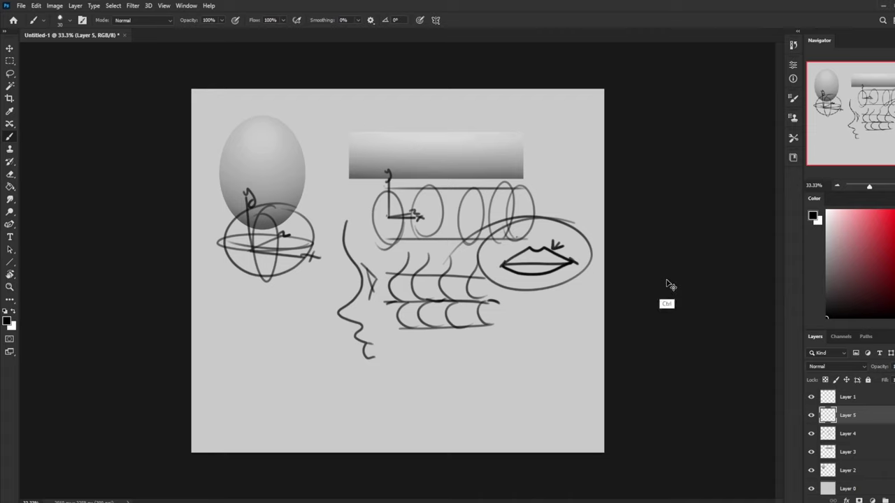
key("ctrl+z")
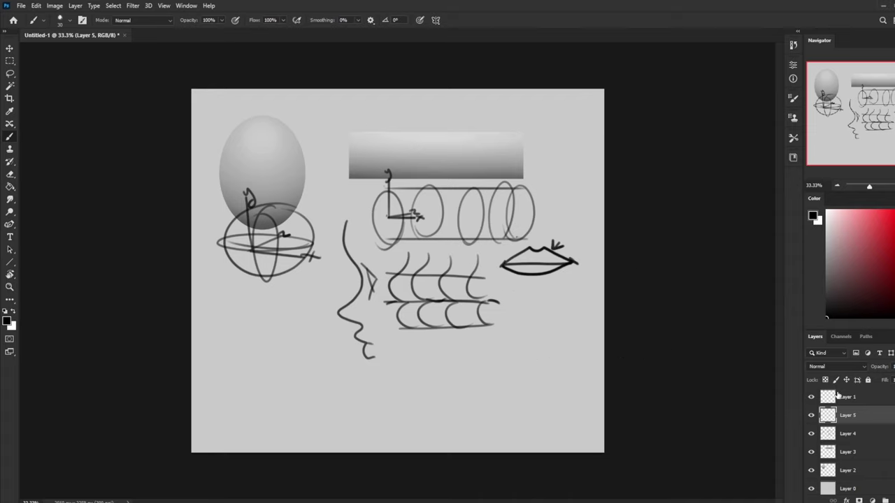
- Toggle the visibility of Layer 5 and Layer 4 to identify their contents, and make Layer 4 active
left_click(811, 416)
left_click(811, 416)
left_click(811, 434)
left_click(811, 434)
left_click(847, 434)
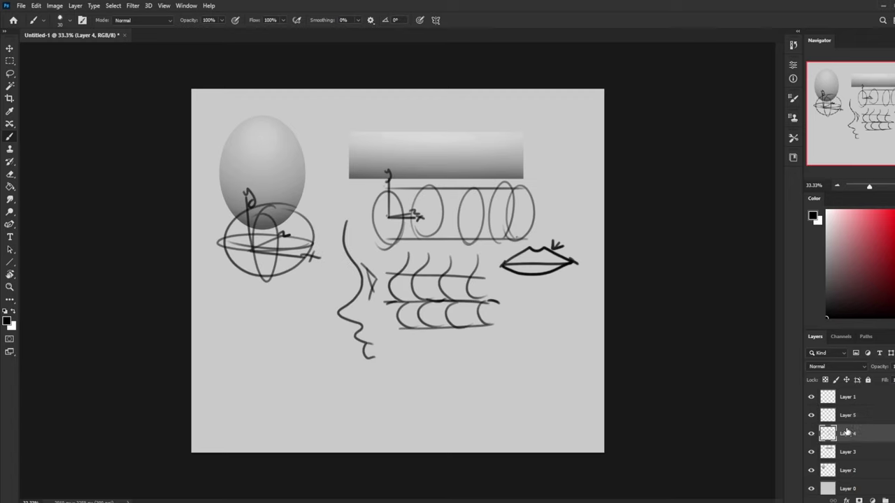
- Try isolating the face profile with a lasso selection, and deselect it
key("l")
mouse_move(347, 203)
left_mouse_down()
mouse_move(318, 311)
mouse_move(381, 390)
mouse_move(382, 250)
left_mouse_up()
key("v")
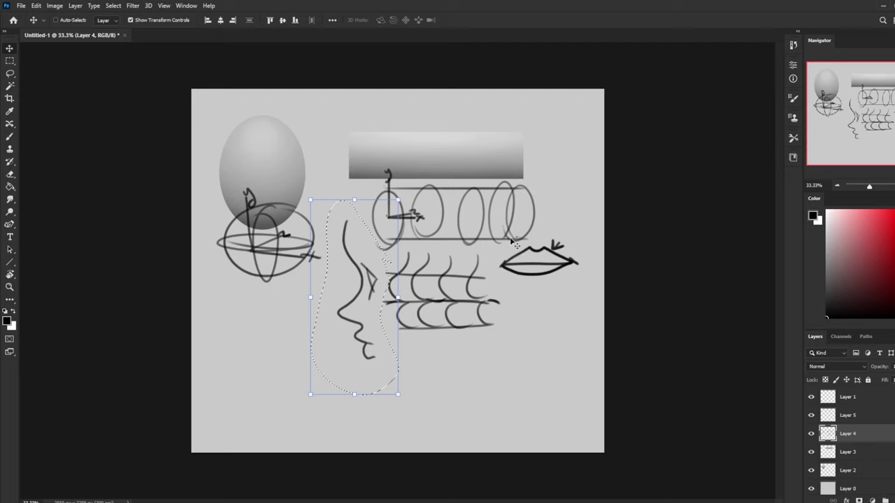
key("m")
right_click(494, 233)
left_click(516, 238)
- Move the line sketches on Layer 4 up to the canvas's upper edge, over the shaded forms
key("v")
left_click_drag(488, 228, 492, 148)
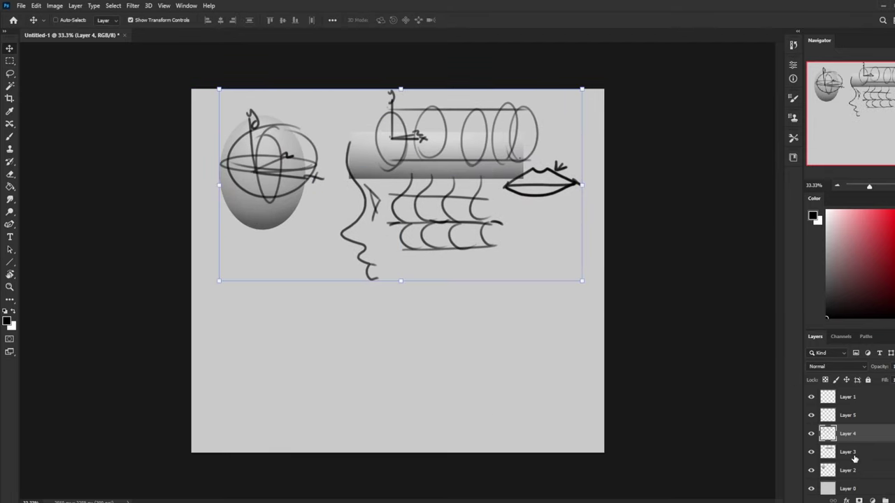
key("b")
- Draw the wavy dividing line of a new mouth on Layer 5 in the empty lower part of the canvas
key("ctrl+plus")
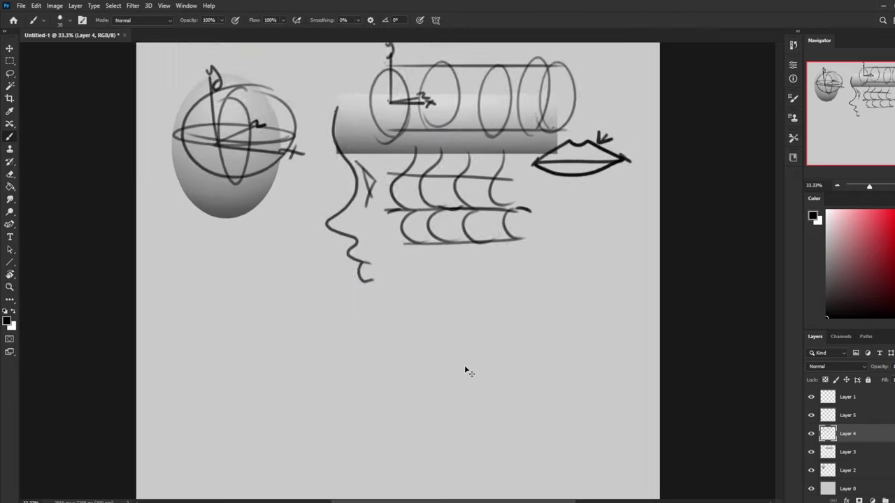
left_click_drag(515, 345, 516, 240)
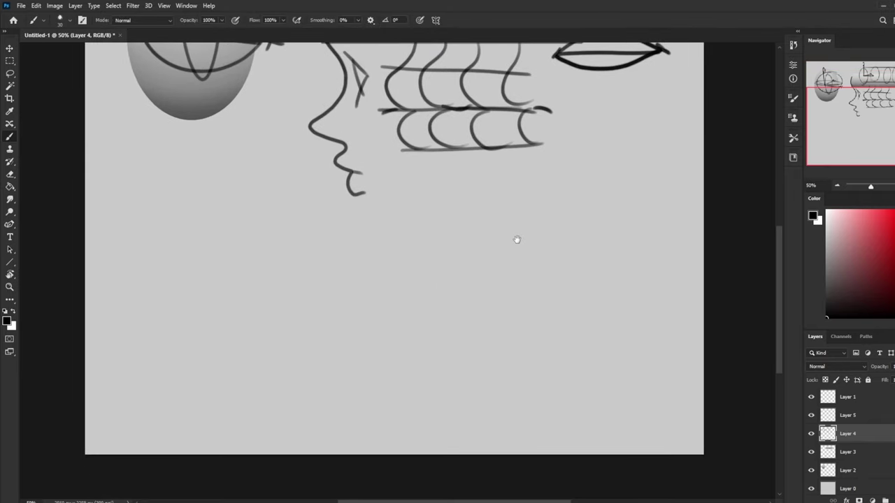
left_click(867, 416)
mouse_move(363, 308)
left_mouse_down()
mouse_move(429, 308)
mouse_move(406, 306)
mouse_move(451, 313)
left_mouse_up()
left_click_drag(365, 308, 310, 313)
key("ctrl+z")
left_click_drag(367, 308, 312, 316)
- Try an arrow pointing down at the central dip of the mouth line
mouse_move(382, 288)
left_mouse_down()
mouse_move(382, 306)
mouse_move(388, 298)
left_mouse_up()
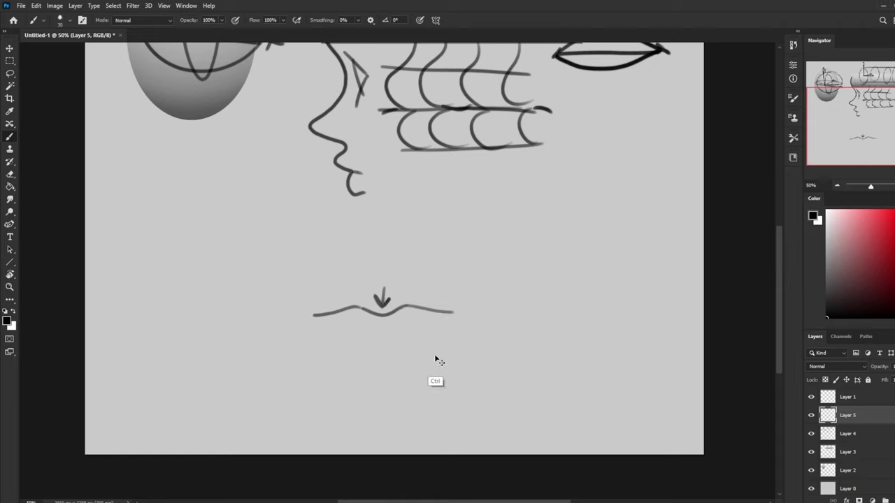
key("ctrl+z")
key("ctrl+z")
- Mark both mouth corners with short dark strokes at the ends of the mouth line
left_click_drag(451, 312, 459, 312)
left_click_drag(314, 315, 306, 317)
- Try guide strokes around and beyond the mouth corners, and undo them
mouse_move(295, 285)
left_mouse_down()
mouse_move(310, 316)
mouse_move(269, 315)
mouse_move(283, 329)
mouse_move(269, 329)
left_mouse_up()
left_click_drag(311, 316, 321, 334)
key("ctrl+z")
key("ctrl+z")
key("ctrl+z")
key("ctrl+z")
key("ctrl+z")
left_click_drag(258, 306, 254, 322)
left_click_drag(507, 295, 504, 312)
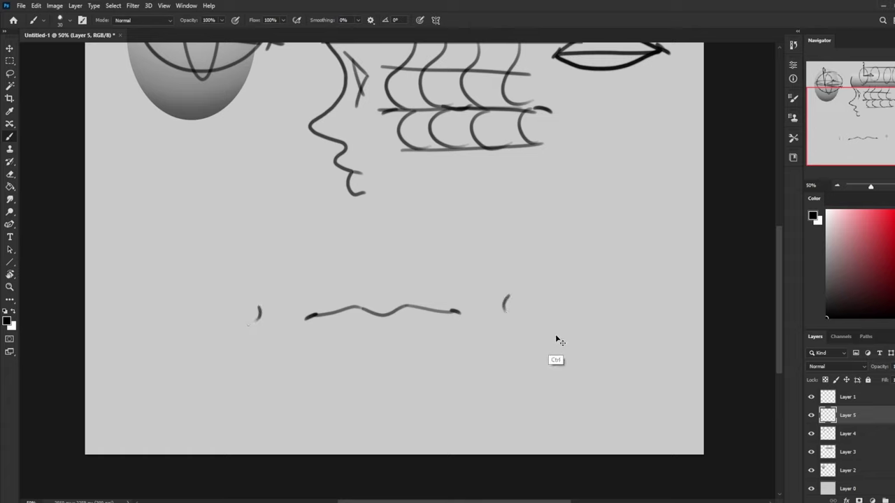
key("ctrl+z")
key("ctrl+z")
- Draw a short curved stroke centred below the mouth line for the lower lip's bottom edge
left_click_drag(418, 340, 352, 341)
key("ctrl+z")
left_click_drag(412, 343, 353, 343)
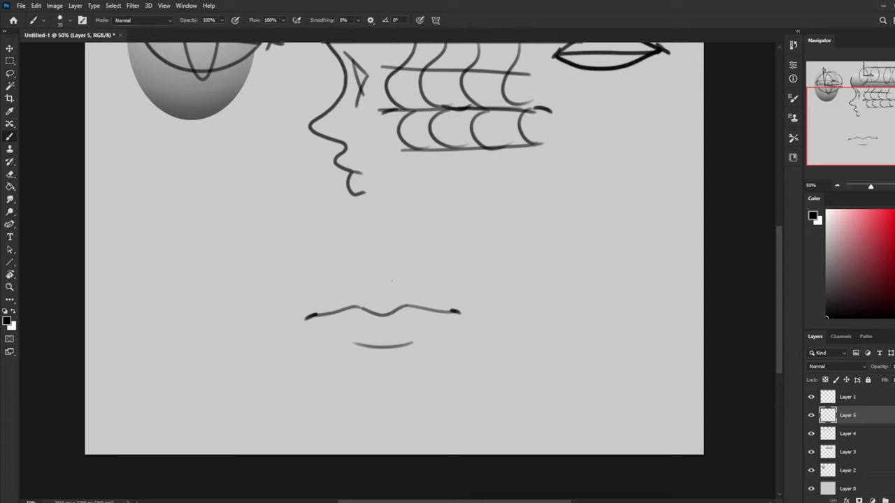
- Outline the upper lip with a cupid's bow and draw the lower lip's sides in from both mouth corners
left_click_drag(392, 279, 366, 278)
mouse_move(375, 244)
left_mouse_down()
mouse_move(365, 274)
mouse_move(370, 243)
mouse_move(312, 316)
left_mouse_up()
key("ctrl+z")
key("ctrl+z")
mouse_move(391, 280)
left_mouse_down()
mouse_move(426, 288)
mouse_move(460, 312)
mouse_move(421, 339)
left_mouse_up()
left_click_drag(316, 320, 352, 343)
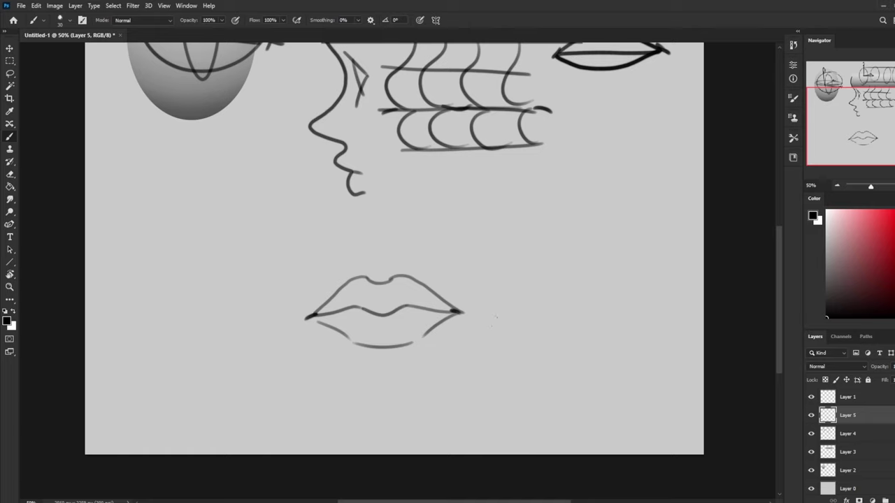
- Draw an arrow pointing at the mouth line, and undo it together with the upper-lip outline and the lower lip's sides
mouse_move(472, 260)
left_mouse_down()
mouse_move(417, 307)
mouse_move(439, 301)
left_mouse_up()
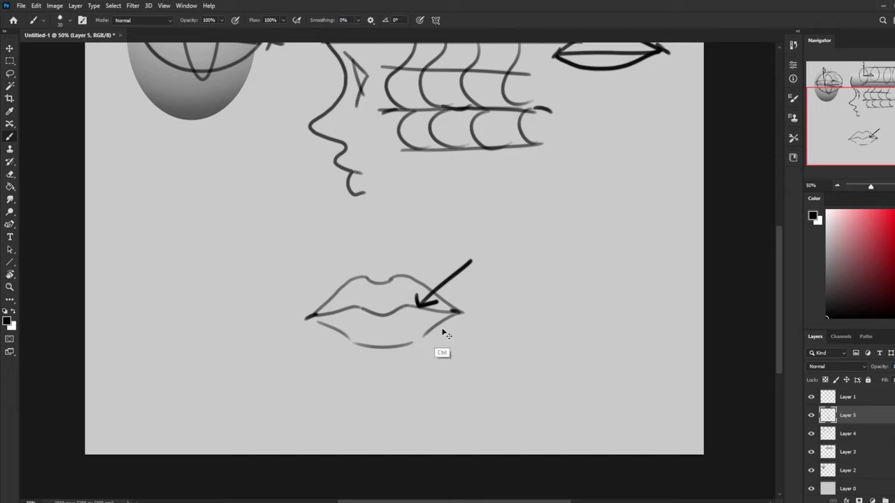
key("ctrl+z")
key("ctrl+z")
key("ctrl+z")
key("ctrl+z")
key("ctrl+z")
key("ctrl+z")
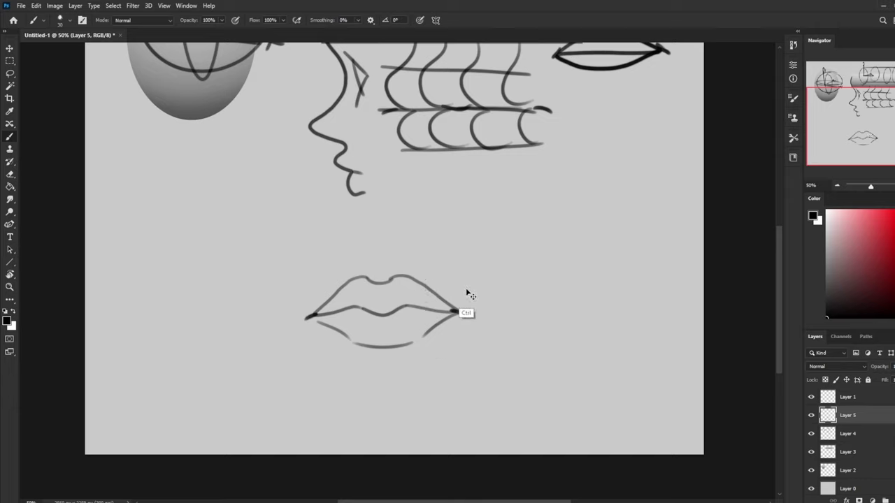
key("ctrl+z")
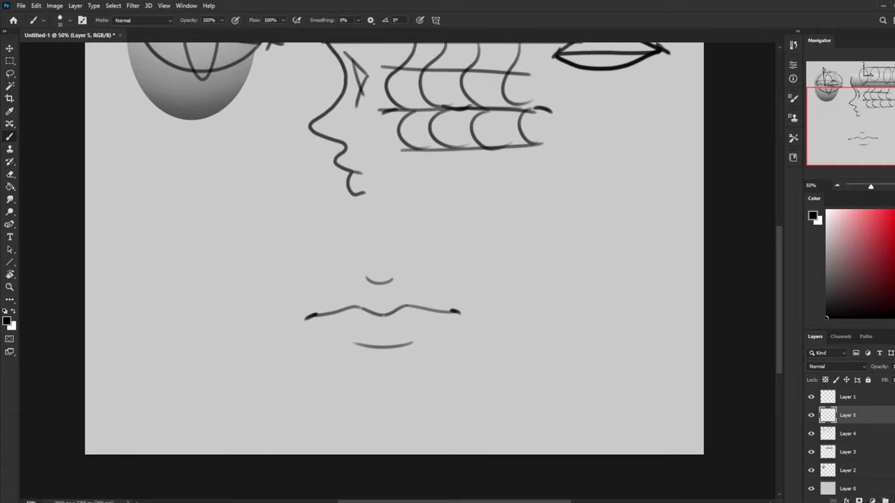
- Try a flatter line between the mouth corners and a curve beneath the cupid's bow, and undo both
left_click_drag(457, 312, 316, 316)
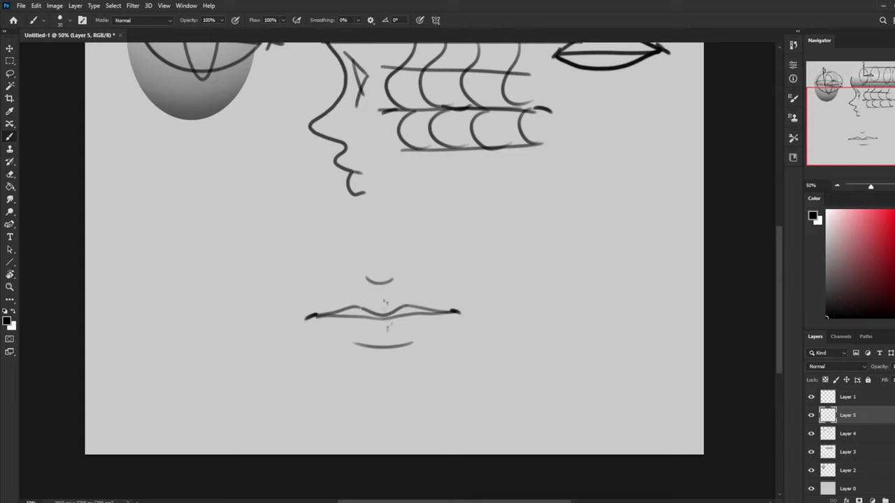
key("ctrl")
key("ctrl+z")
left_click_drag(382, 288, 391, 313)
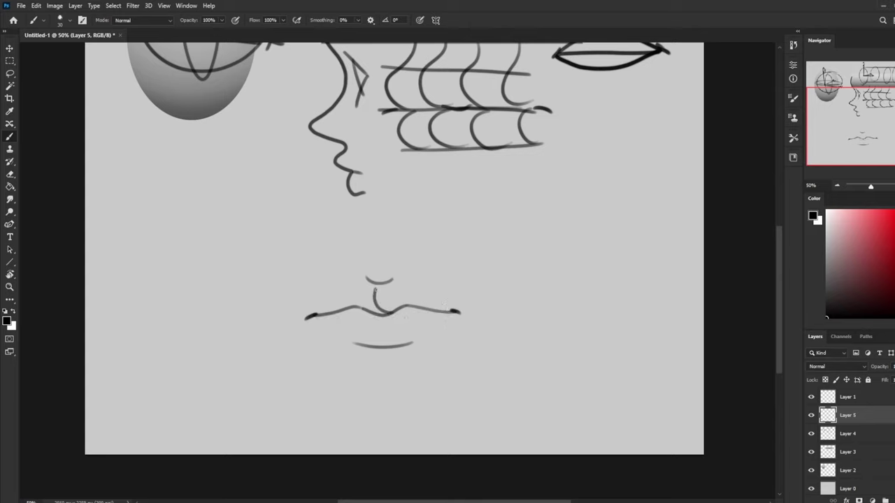
key("ctrl+z")
key("ctrl")
- Redraw the upper and lower lip outlines, and try small arrows at the upper lip's edge and mouth line, undoing the arrows
mouse_move(390, 278)
left_mouse_down()
mouse_move(450, 304)
mouse_move(364, 277)
mouse_move(318, 313)
mouse_move(362, 345)
left_mouse_up()
left_click_drag(452, 315, 420, 341)
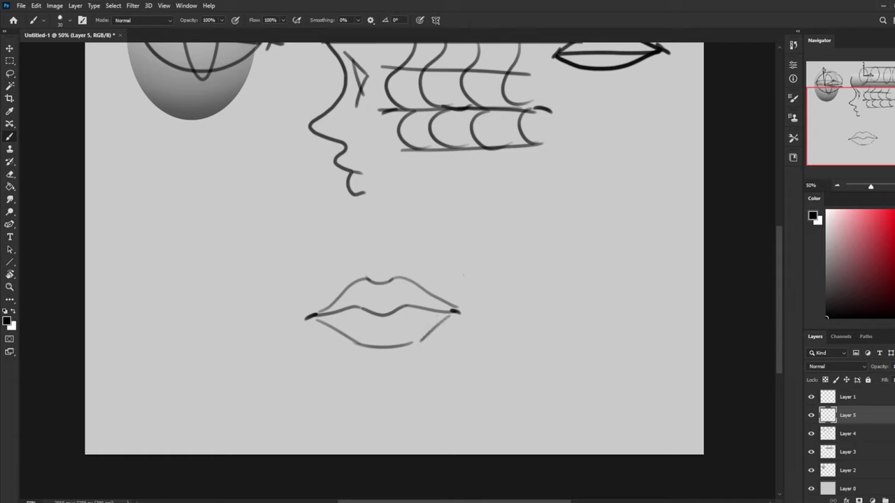
mouse_move(439, 273)
left_mouse_down()
mouse_move(426, 285)
mouse_move(440, 283)
left_mouse_up()
left_click_drag(416, 325, 406, 307)
left_click_drag(405, 308, 420, 313)
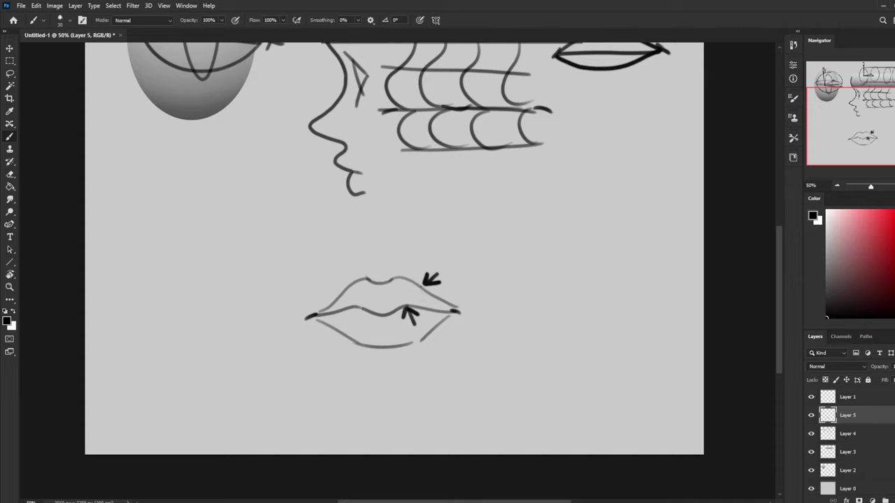
key("ctrl")
key("ctrl+z")
key("ctrl+z")
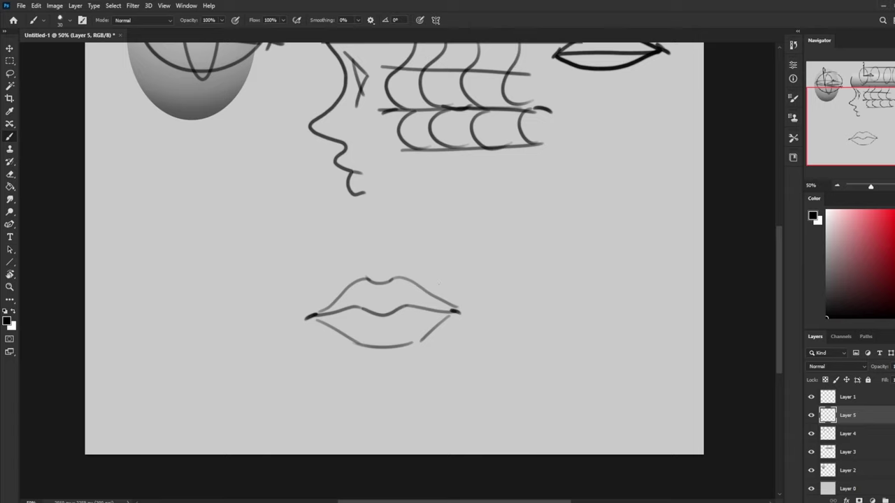
- Try short strokes across the upper lip's outer edge, and undo them together with the redrawn lip outlines
left_click_drag(430, 280, 417, 292)
mouse_move(431, 292)
left_mouse_down()
mouse_move(422, 304)
mouse_move(424, 287)
mouse_move(434, 285)
mouse_move(406, 292)
left_mouse_up()
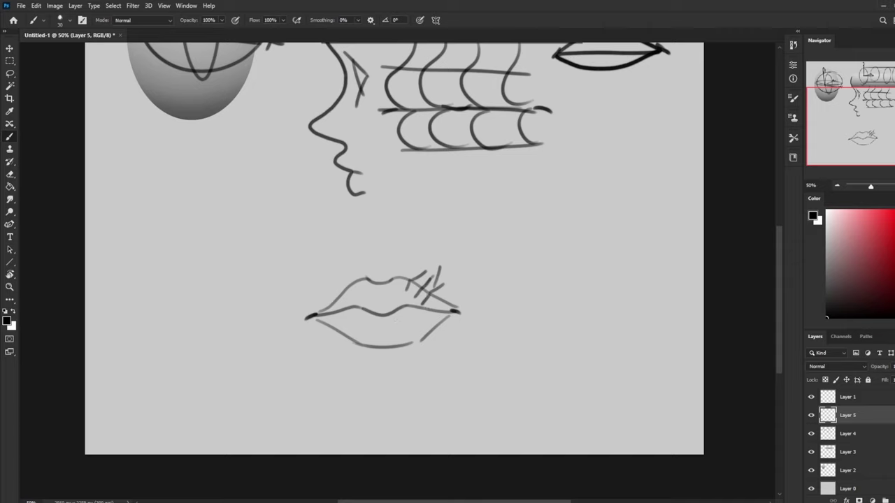
key("ctrl+z")
key("ctrl+z")
key("ctrl+z")
key("ctrl+z")
key("ctrl+z")
key("ctrl+z")
key("ctrl+z")
key("ctrl+z")
key("ctrl+z")
key("ctrl+z")
key("ctrl+z")
key("ctrl+z")
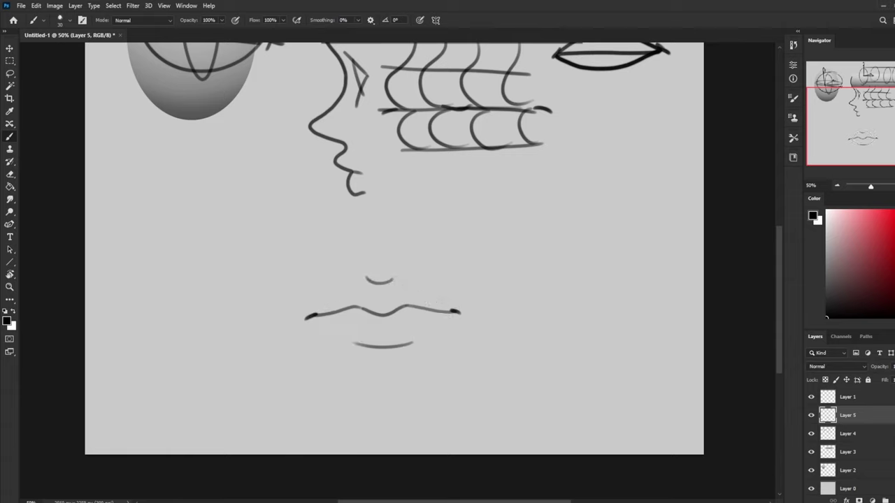
- Hand-letter the word LINE in black above and beside the lips drawing
left_click_drag(513, 185, 529, 200)
left_click_drag(535, 197, 552, 173)
mouse_move(555, 169)
left_mouse_down()
mouse_move(569, 180)
mouse_move(566, 173)
left_mouse_up()
left_click_drag(552, 167, 564, 160)
left_click_drag(541, 200, 548, 199)
- Hand-letter the word EDGE beneath LINE and circle both words with a double oval
mouse_move(541, 204)
left_mouse_down()
mouse_move(550, 203)
mouse_move(534, 242)
mouse_move(542, 214)
left_mouse_up()
mouse_move(534, 229)
left_mouse_down()
mouse_move(561, 215)
mouse_move(554, 236)
left_mouse_up()
mouse_move(553, 213)
left_mouse_down()
mouse_move(555, 227)
mouse_move(573, 232)
left_mouse_up()
mouse_move(572, 222)
left_mouse_down()
mouse_move(582, 224)
mouse_move(552, 227)
left_mouse_up()
key("ctrl+z")
key("ctrl+z")
key("ctrl+z")
key("ctrl+z")
mouse_move(545, 209)
left_mouse_down()
mouse_move(552, 227)
mouse_move(586, 218)
left_mouse_up()
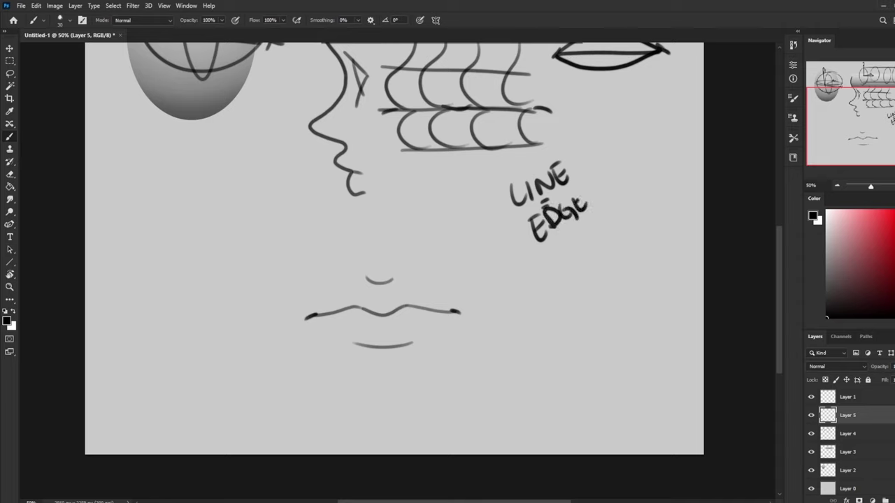
left_click_drag(567, 189, 580, 199)
mouse_move(546, 152)
left_mouse_down()
mouse_move(577, 150)
mouse_move(490, 182)
mouse_move(532, 157)
left_mouse_up()
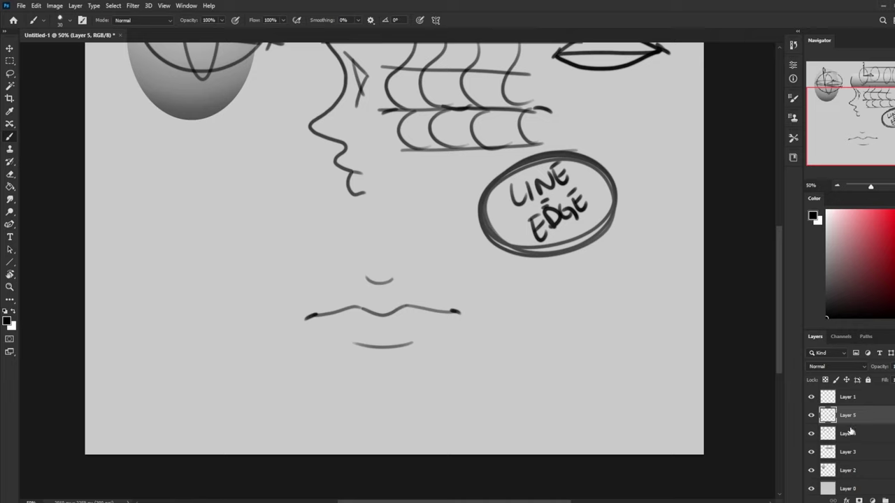
- Add a new layer directly above Layer 4 and choose the 80 brush from Istebrak's Dry-Oil Brushes
left_click(812, 417)
left_click(811, 417)
left_click(863, 440)
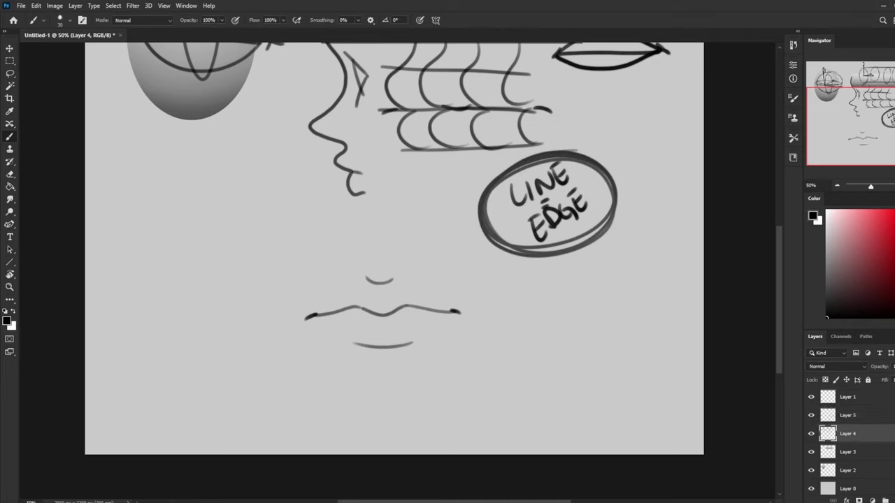
left_click(893, 501)
right_click(405, 285)
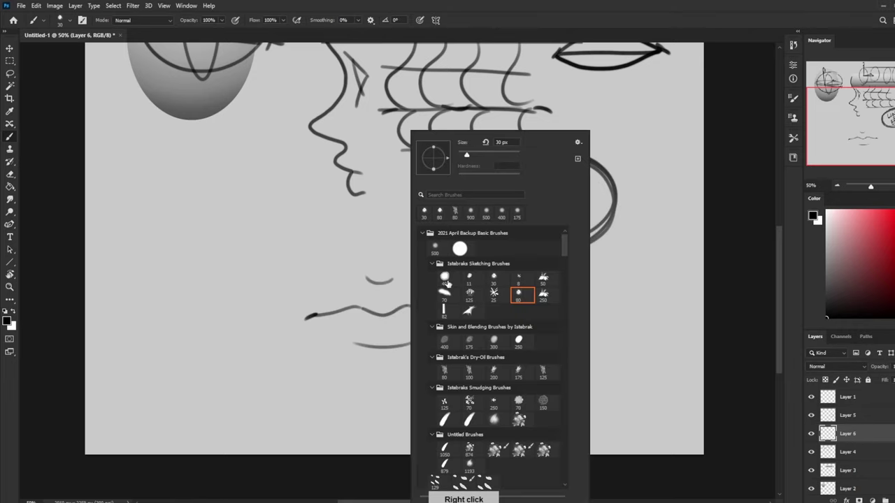
left_click(448, 372)
left_click(753, 272)
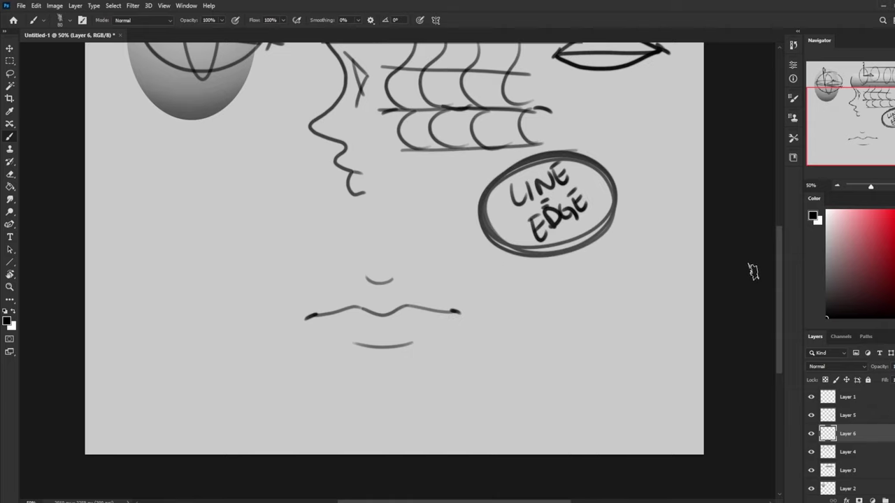
- Paint a large oval patch of medium gray behind the mouth lines with the brush enlarged to 300 px
left_click(827, 249)
key("bracketright")
key("bracketright")
key("bracketright")
key("bracketright")
key("bracketright")
mouse_move(419, 243)
left_mouse_down()
mouse_move(288, 299)
mouse_move(325, 301)
mouse_move(459, 263)
mouse_move(304, 339)
mouse_move(432, 318)
mouse_move(391, 353)
mouse_move(378, 381)
mouse_move(440, 350)
mouse_move(386, 255)
mouse_move(272, 312)
mouse_move(429, 253)
mouse_move(454, 277)
mouse_move(295, 281)
mouse_move(460, 302)
mouse_move(470, 330)
mouse_move(426, 269)
mouse_move(450, 265)
mouse_move(413, 382)
mouse_move(456, 368)
mouse_move(335, 300)
mouse_move(296, 342)
mouse_move(350, 379)
mouse_move(288, 335)
mouse_move(430, 344)
left_mouse_up()
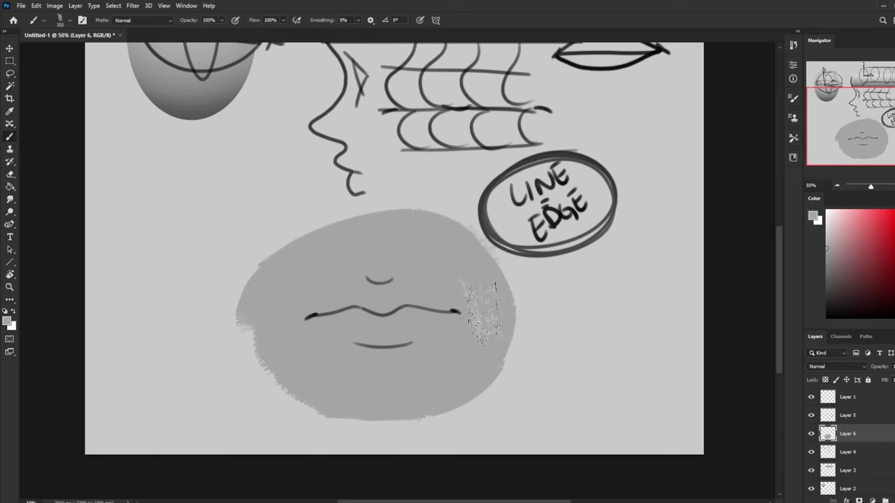
- Fill the upper lip shape with a darker gray, using a 50 px brush
left_click(828, 263)
left_click_drag(829, 265, 826, 272)
key("[")
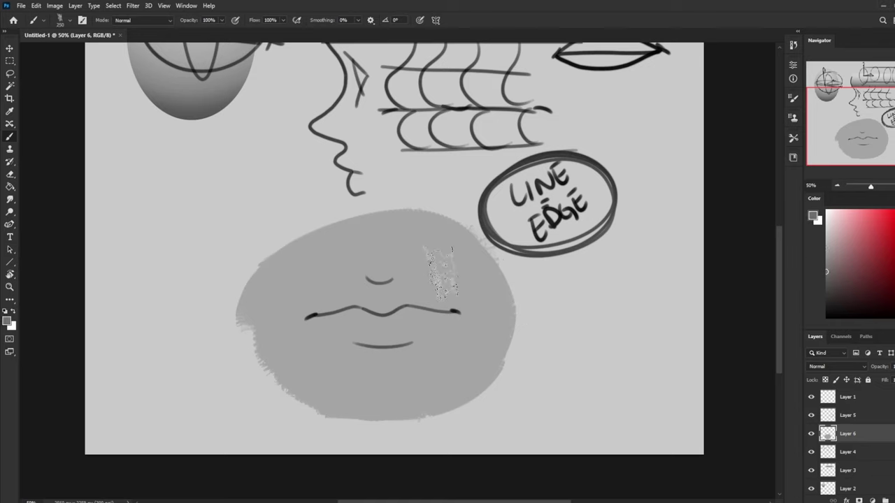
key("ctrl+z")
key("bracketleft")
key("bracketleft")
key("bracketleft")
key("bracketleft")
key("bracketleft")
key("bracketleft")
mouse_move(434, 302)
left_mouse_down()
mouse_move(322, 306)
mouse_move(363, 285)
mouse_move(374, 297)
mouse_move(414, 295)
mouse_move(405, 285)
mouse_move(449, 305)
mouse_move(325, 305)
mouse_move(358, 285)
mouse_move(321, 309)
mouse_move(371, 284)
mouse_move(417, 294)
left_mouse_up()
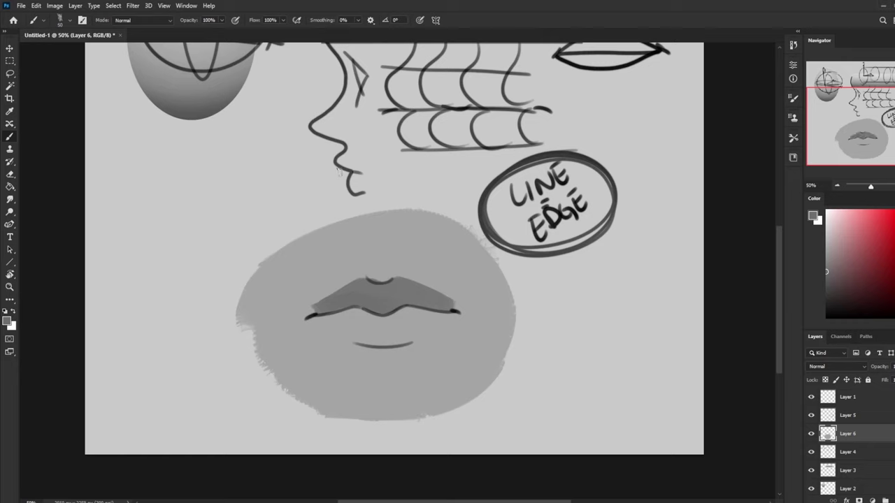
- Try direction arrows beside the nose and upper lip of the profile sketch, and undo them
left_click_drag(348, 163, 329, 188)
mouse_move(326, 174)
left_mouse_down()
mouse_move(327, 189)
mouse_move(345, 183)
left_mouse_up()
left_click_drag(285, 72, 307, 112)
left_click_drag(284, 105, 309, 115)
left_click_drag(331, 168, 327, 189)
left_click_drag(327, 189, 348, 183)
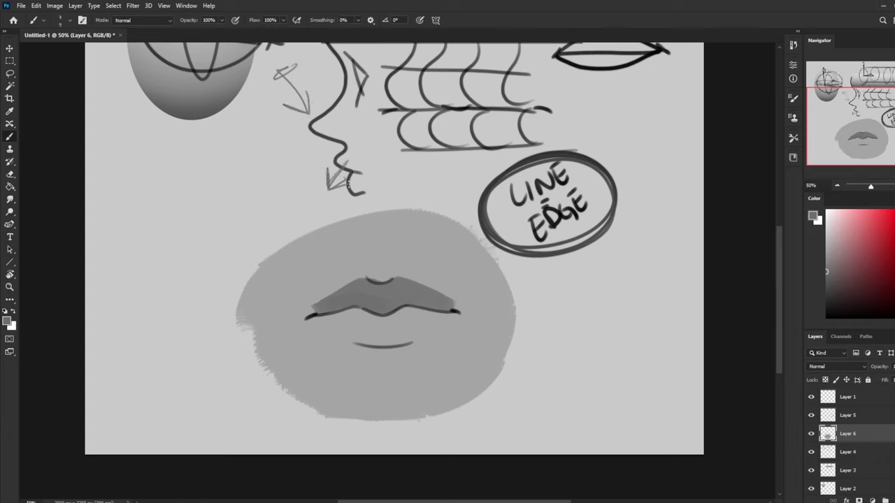
key("ctrl+z")
key("ctrl+z")
key("ctrl+z")
key("ctrl+z")
key("ctrl+z")
key("ctrl+z")
key("ctrl+z")
key("ctrl+z")
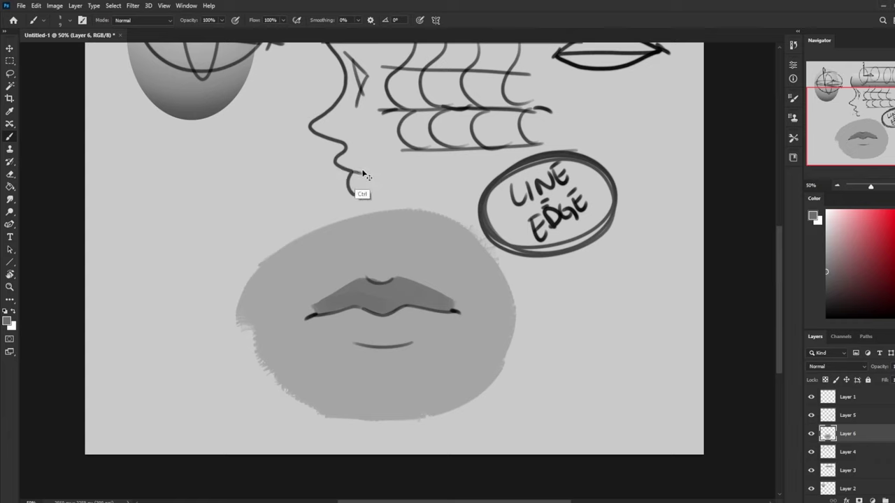
- Try a small light-source sketch with a ray towards the profile's nose, and undo it
mouse_move(283, 71)
left_mouse_down()
mouse_move(264, 81)
mouse_move(293, 89)
mouse_move(297, 75)
mouse_move(289, 94)
mouse_move(312, 89)
mouse_move(283, 85)
left_mouse_up()
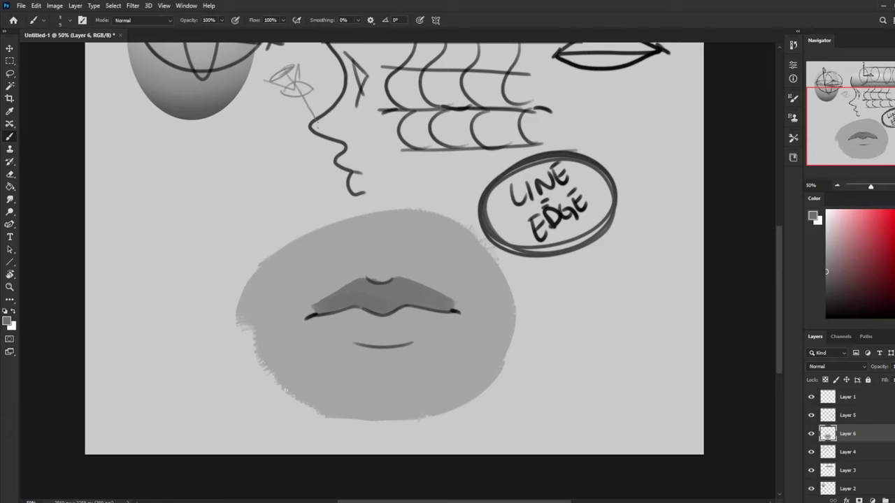
key("ctrl+z")
key("ctrl+z")
key("ctrl+z")
key("ctrl+z")
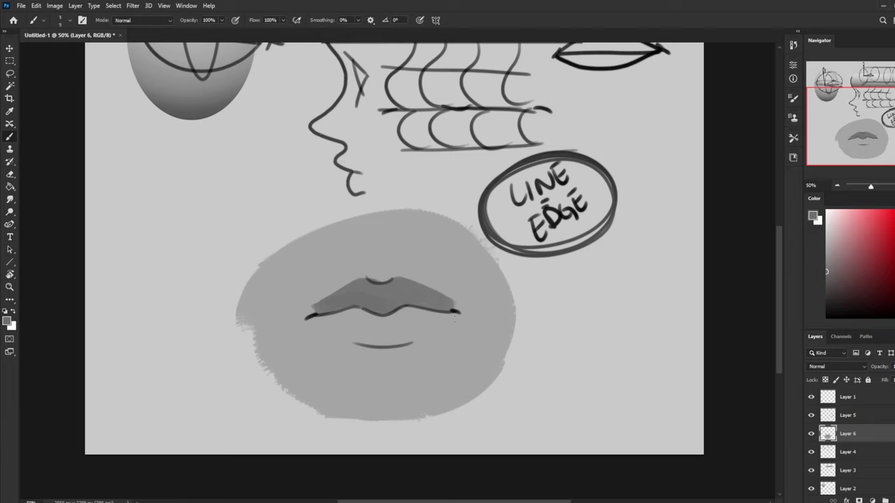
- Darken the upper lip towards both corners with a colour sampled from the mouth corner, and blend it with the Smudge tool at 5% strength
key("bracketright")
key("bracketright")
key("bracketright")
key("bracketright")
key("bracketright")
key("bracketright")
left_click(455, 312, "alt")
mouse_move(455, 307)
left_mouse_down()
mouse_move(427, 291)
mouse_move(390, 310)
mouse_move(316, 311)
mouse_move(351, 287)
mouse_move(324, 304)
mouse_move(426, 293)
mouse_move(452, 306)
mouse_move(399, 269)
mouse_move(395, 278)
mouse_move(452, 311)
left_mouse_up()
left_click(10, 200)
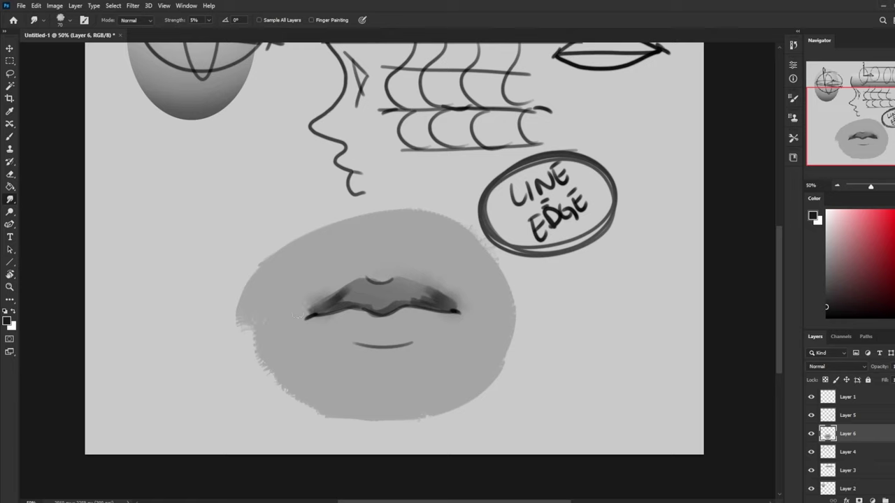
- Undo the dark corner shading and smudging on the upper lip, back to its flat gray fill
key("ctrl+z")
key("ctrl+z")
key("ctrl+z")
key("ctrl+z")
key("ctrl+z")
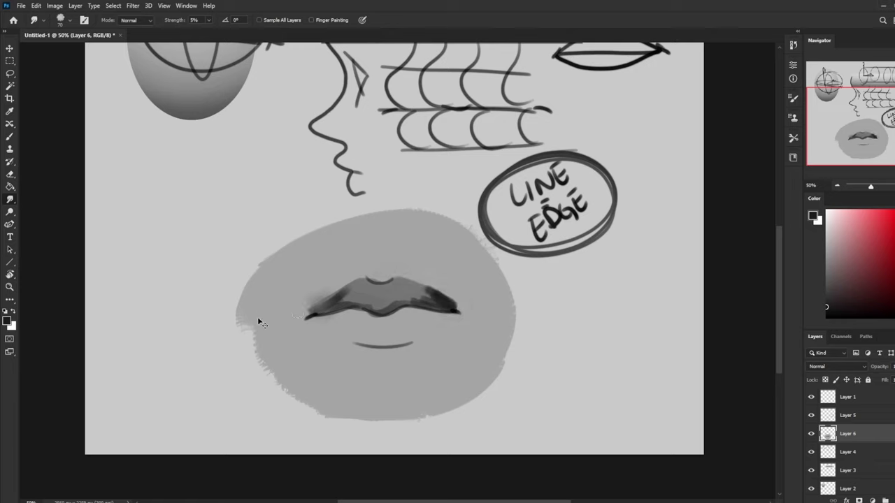
key("ctrl+z")
key("ctrl+z")
key("ctrl+z")
key("ctrl+z")
key("ctrl+z")
key("ctrl+z")
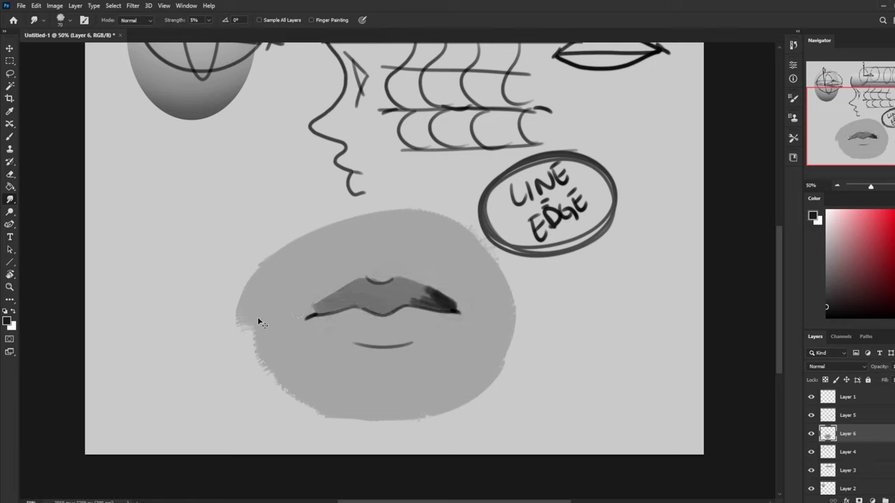
key("ctrl+z")
key("ctrl+z")
key("ctrl+z")
key("ctrl+z")
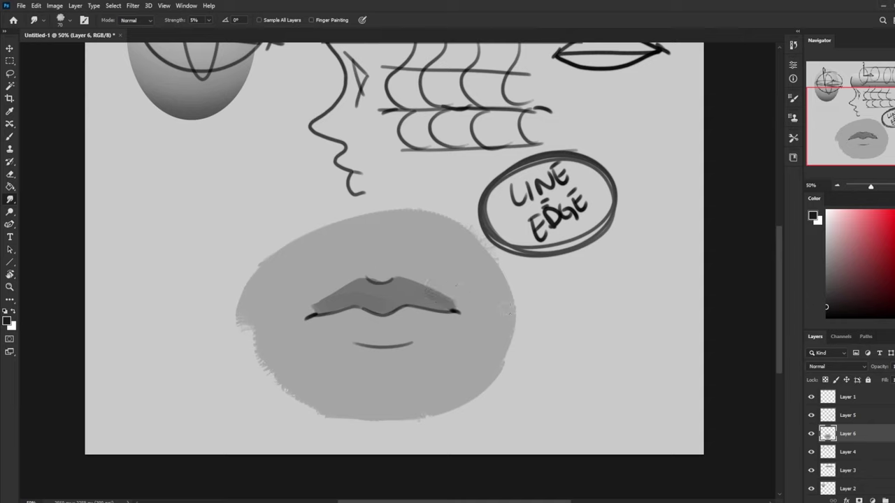
- Set up red brushwork on a new layer above Layer 6 with the 30 px brush from Istebraks Sketching Brushes
key("b")
left_click_drag(888, 259, 894, 225)
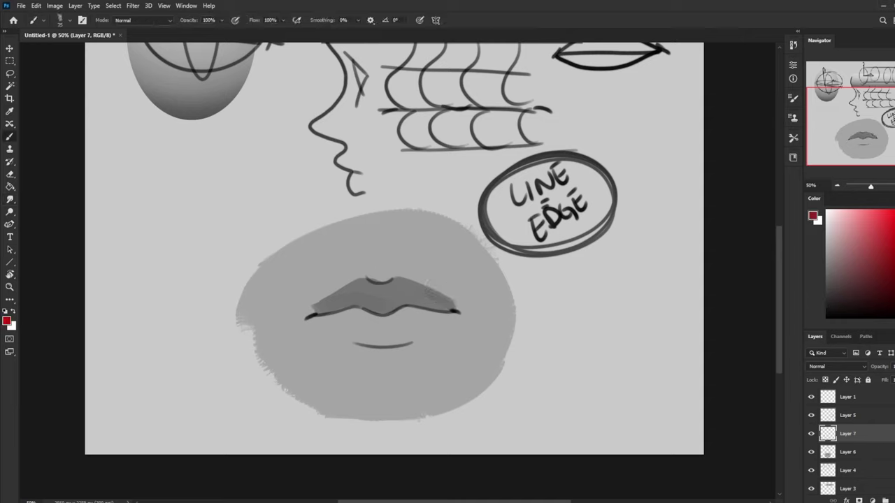
right_click(378, 277)
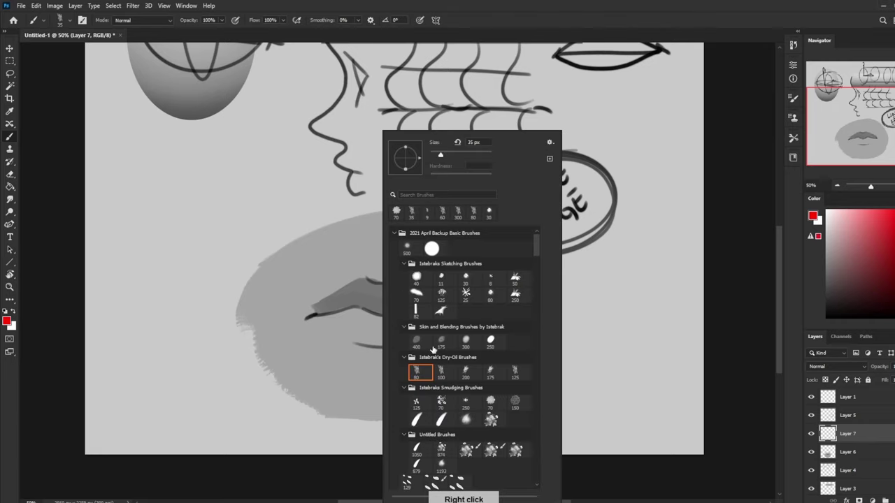
left_click(469, 278)
left_click(745, 264)
- Draw two stacked red cylinders with five cross-section ellipses each over the upper and lower lips
left_click_drag(310, 314, 438, 312)
left_click_drag(451, 272, 311, 270)
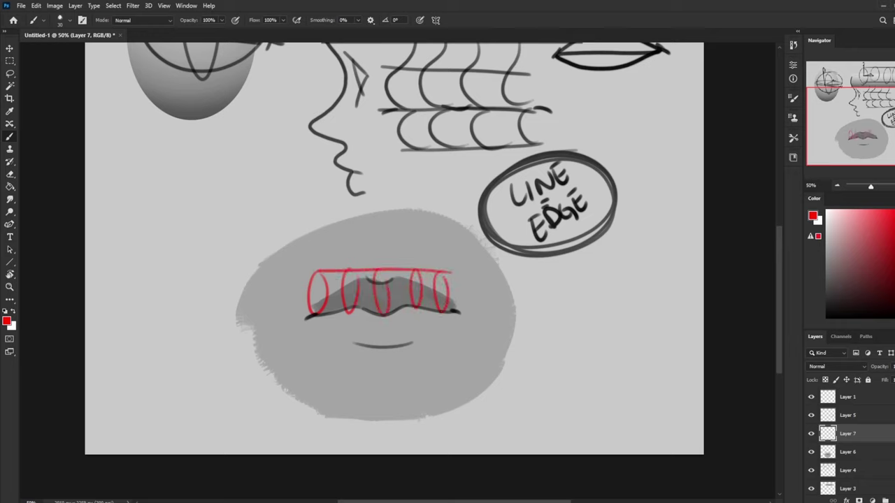
mouse_move(452, 314)
left_mouse_down()
mouse_move(315, 315)
mouse_move(380, 316)
mouse_move(407, 329)
mouse_move(411, 310)
mouse_move(446, 312)
left_mouse_up()
left_click_drag(455, 343, 309, 347)
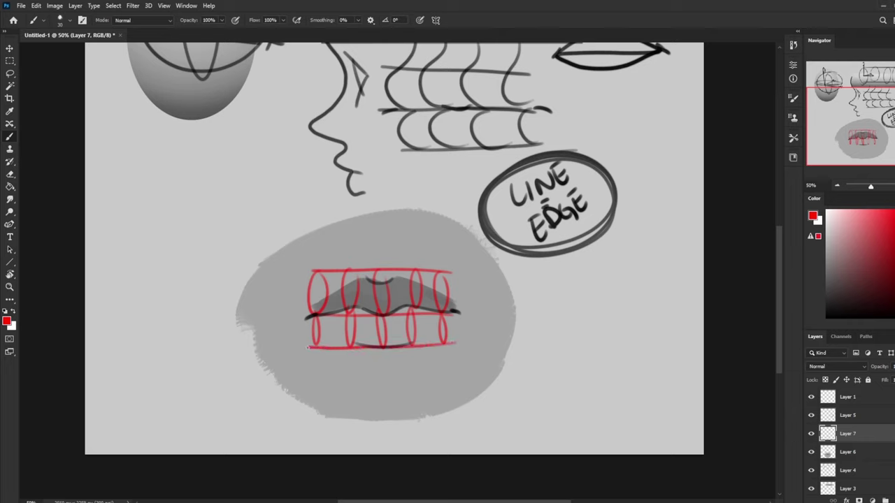
- Draw two larger stacked red cylinders with end ellipses in the empty area between the sphere and the lips
left_click_drag(190, 158, 185, 162)
left_click_drag(283, 156, 277, 160)
left_click_drag(182, 162, 292, 156)
mouse_move(185, 210)
left_mouse_down()
mouse_move(295, 220)
mouse_move(184, 258)
mouse_move(274, 270)
left_mouse_up()
left_click_drag(282, 220, 274, 270)
left_click_drag(210, 206, 200, 212)
- Wrap curved contour lines around the middle of both larger red cylinders, redoing the misplaced ones
left_click_drag(219, 167, 197, 206)
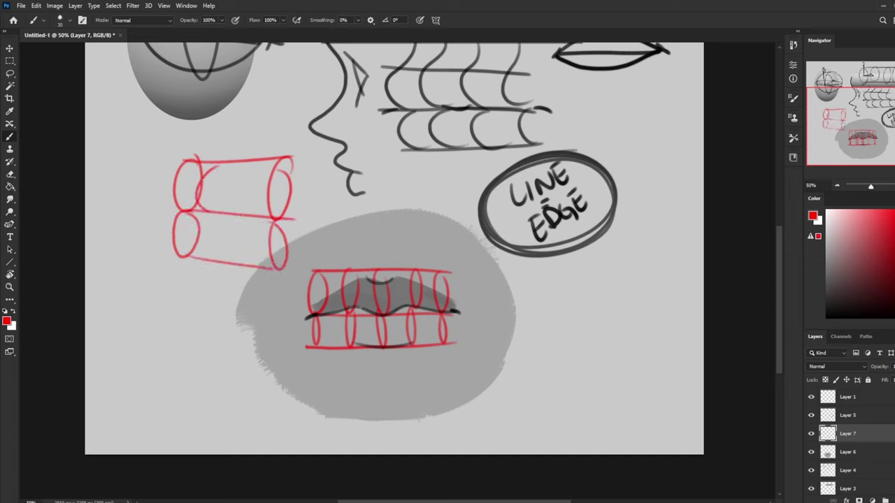
left_click_drag(250, 218, 247, 162)
key("ctrl+z")
key("ctrl+z")
left_click_drag(202, 211, 223, 160)
mouse_move(246, 216)
left_mouse_down()
mouse_move(248, 163)
mouse_move(267, 160)
left_mouse_up()
mouse_move(204, 208)
left_mouse_down()
mouse_move(198, 256)
mouse_move(212, 261)
left_mouse_up()
left_click_drag(235, 219, 239, 262)
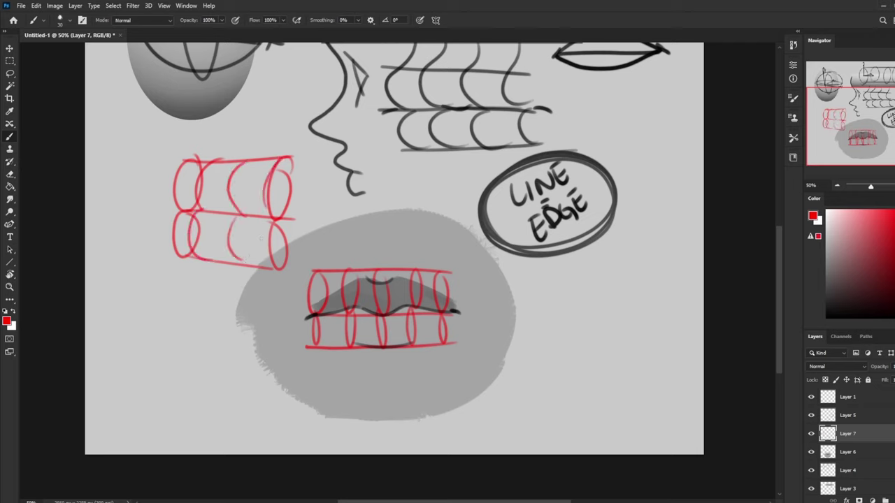
- Add contour curves near the right ends of both larger cylinders and reinforce their end ellipses
key("ctrl+z")
mouse_move(243, 214)
left_mouse_down()
mouse_move(244, 260)
mouse_move(215, 257)
mouse_move(229, 264)
mouse_move(224, 160)
mouse_move(271, 169)
left_mouse_up()
key("ctrl+z")
left_click_drag(266, 216, 274, 161)
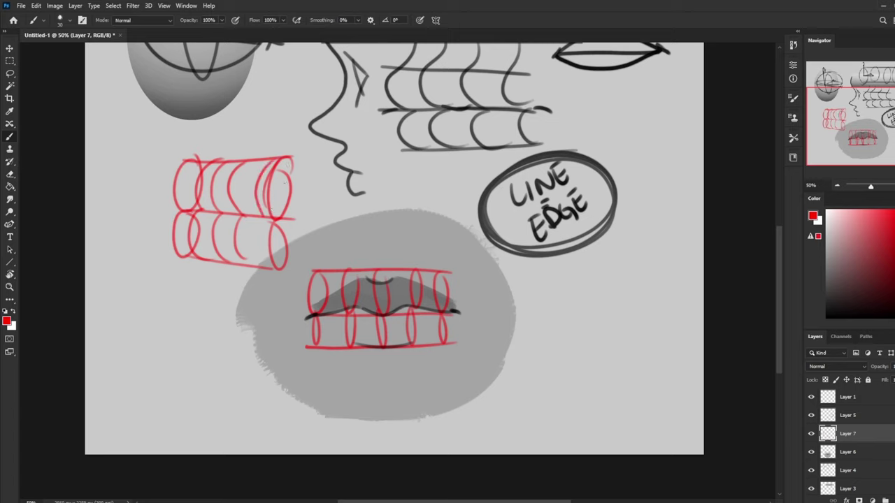
left_click_drag(269, 218, 277, 266)
key("ctrl+z")
left_click_drag(274, 221, 277, 263)
mouse_move(190, 158)
left_mouse_down()
mouse_move(176, 247)
mouse_move(184, 257)
left_mouse_up()
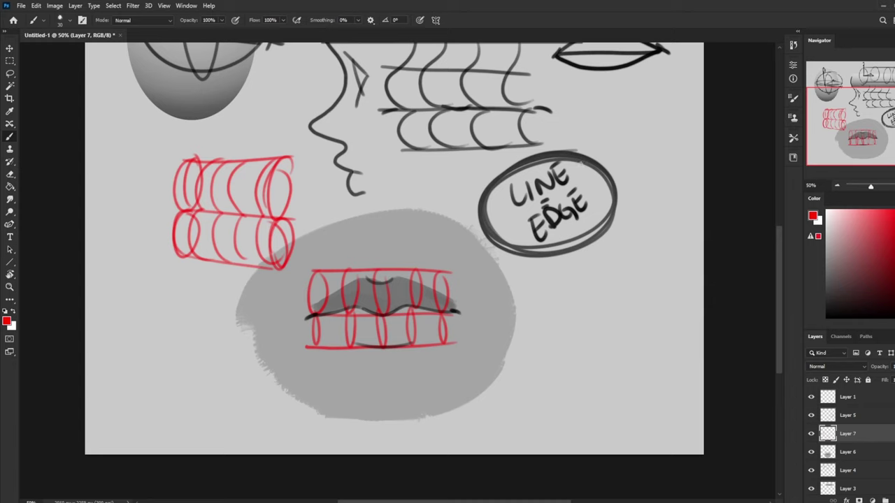
- Circle the word LINE with a red oval
left_click_drag(483, 204, 585, 148)
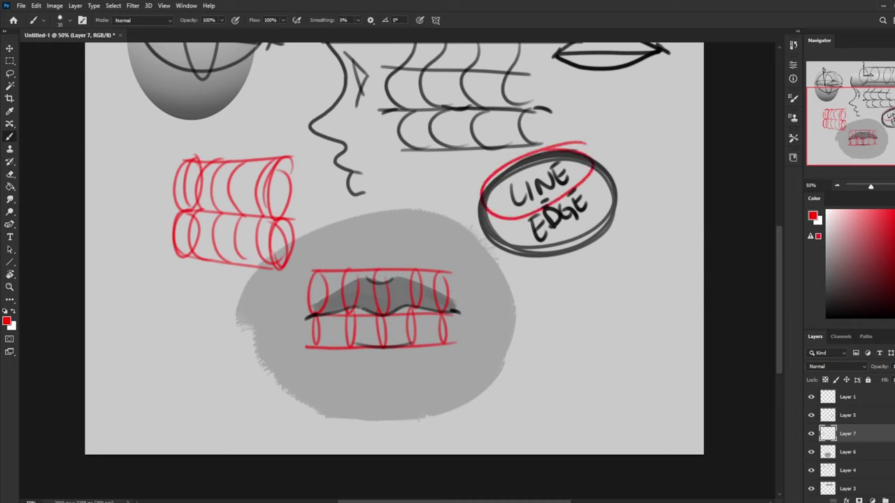
- Undo the red oval around LINE and handwrite "SUB. Lips → OBJ. Cyl." in red beneath the LINE/EDGE bubble
key("ctrl+z")
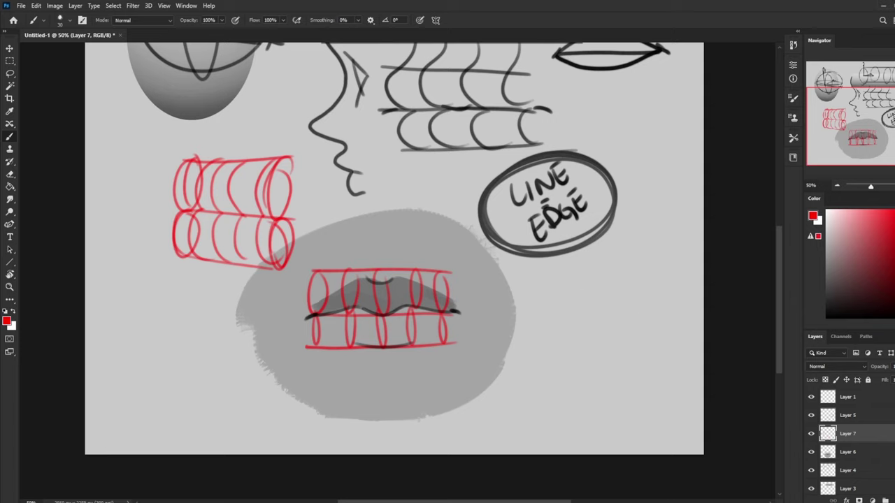
mouse_move(505, 263)
left_mouse_down()
mouse_move(497, 273)
mouse_move(506, 289)
left_mouse_up()
mouse_move(513, 267)
left_mouse_down()
mouse_move(526, 269)
mouse_move(532, 283)
left_mouse_up()
left_click_drag(531, 264, 535, 306)
left_click(548, 276)
mouse_move(538, 293)
left_mouse_down()
mouse_move(549, 306)
mouse_move(614, 270)
left_mouse_up()
left_click_drag(577, 261, 613, 271)
mouse_move(639, 260)
left_mouse_down()
mouse_move(629, 276)
mouse_move(647, 261)
left_mouse_up()
mouse_move(641, 258)
left_mouse_down()
mouse_move(657, 271)
mouse_move(667, 248)
left_mouse_up()
left_click_drag(662, 249, 646, 308)
left_click_drag(652, 285, 653, 299)
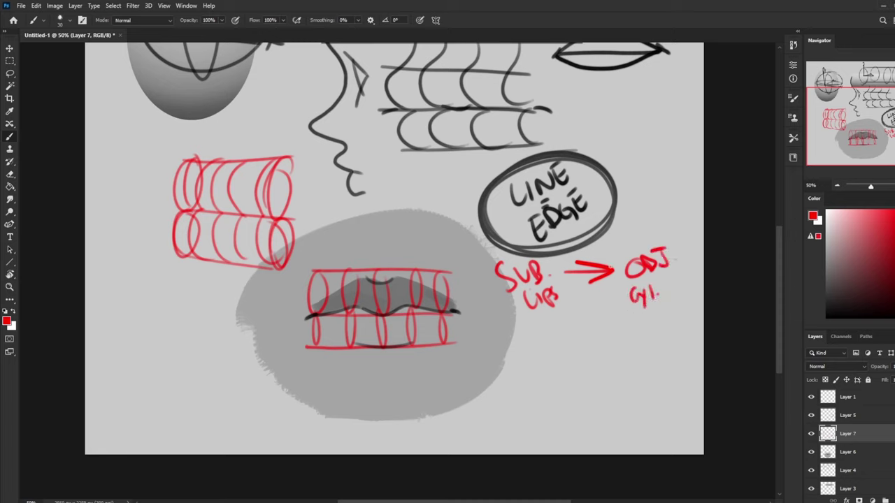
- Hide red Layer 7 and prepare a new layer with an Istebrak's Dry-Oil brush and the upper lip's dark gray
left_click(810, 433)
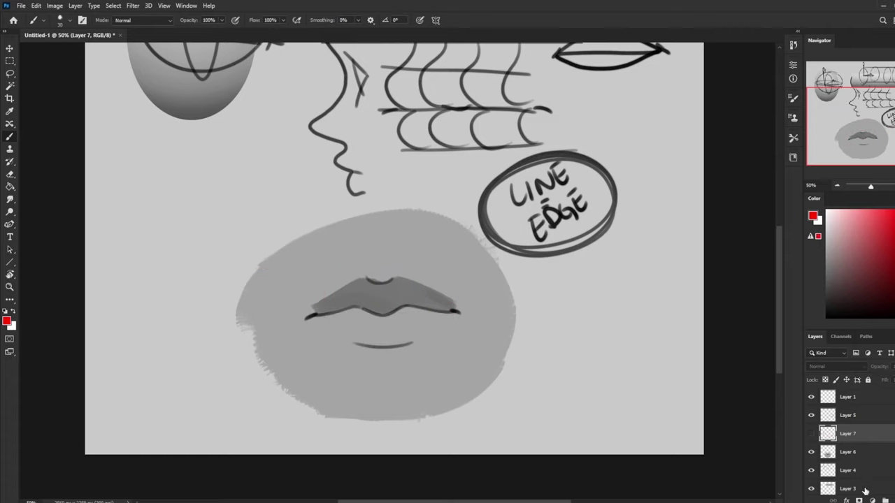
key("ctrl+shift+alt+n")
right_click(401, 295)
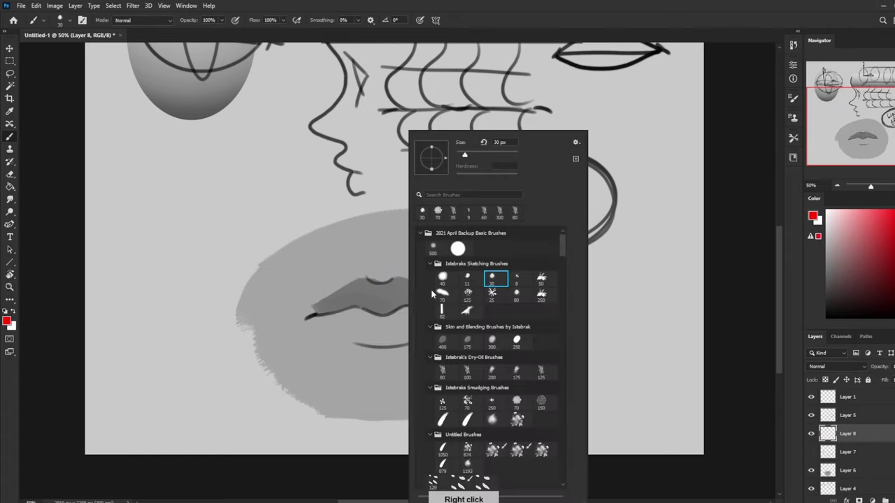
left_click(442, 371)
left_click(734, 299)
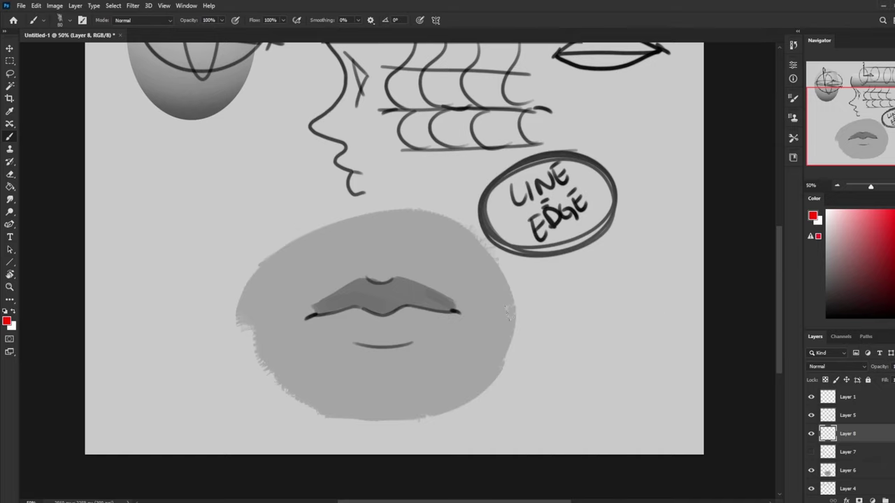
left_click(445, 305, "alt")
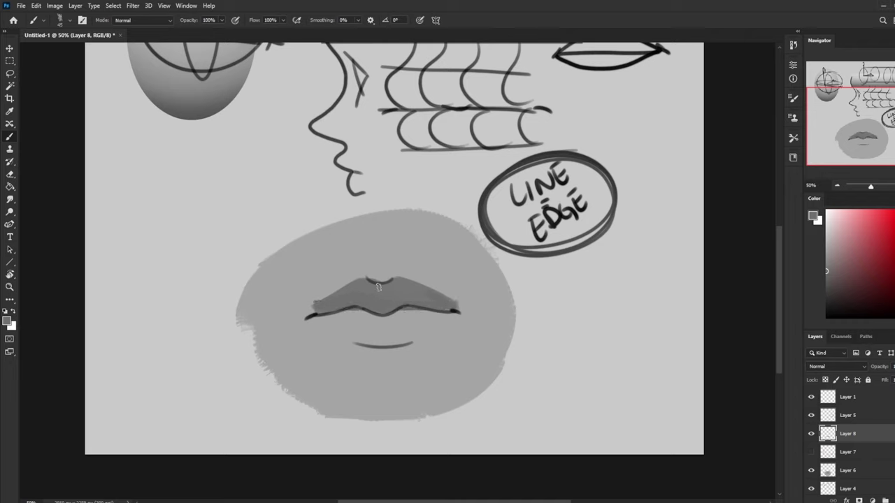
- Block in flat dark gray bars over the upper and lower lips, keeping the lower bar on its own new layer
mouse_move(447, 297)
left_mouse_down()
mouse_move(319, 303)
mouse_move(447, 297)
mouse_move(330, 333)
left_mouse_up()
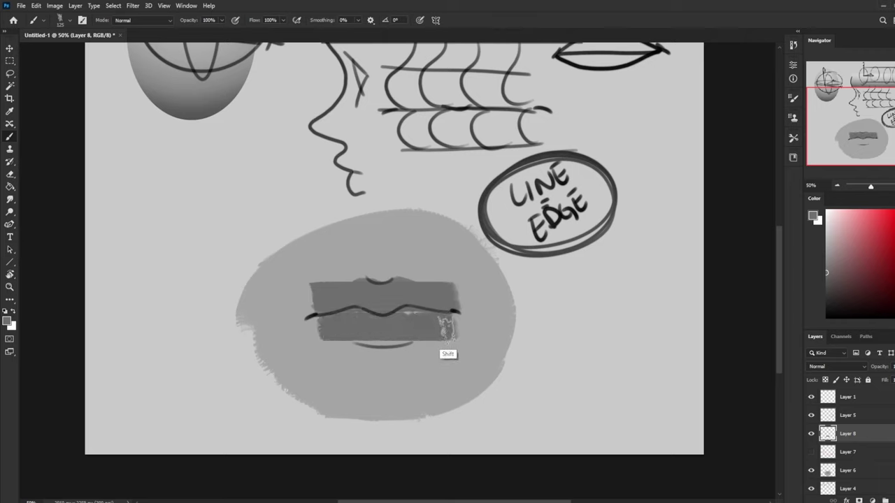
key("ctrl+z")
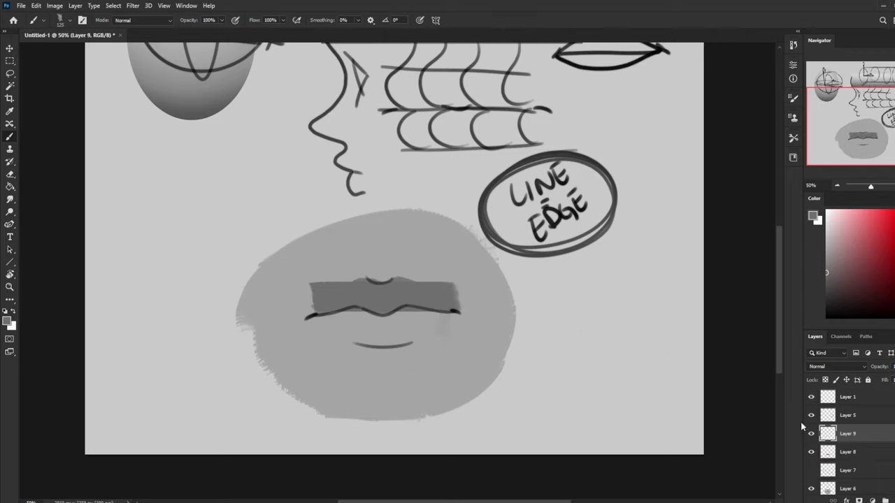
mouse_move(427, 321)
left_mouse_down()
mouse_move(410, 333)
mouse_move(443, 334)
mouse_move(326, 339)
mouse_move(444, 329)
mouse_move(341, 331)
mouse_move(403, 333)
mouse_move(371, 335)
mouse_move(364, 323)
mouse_move(431, 338)
left_mouse_up()
key("alt+bracketleft")
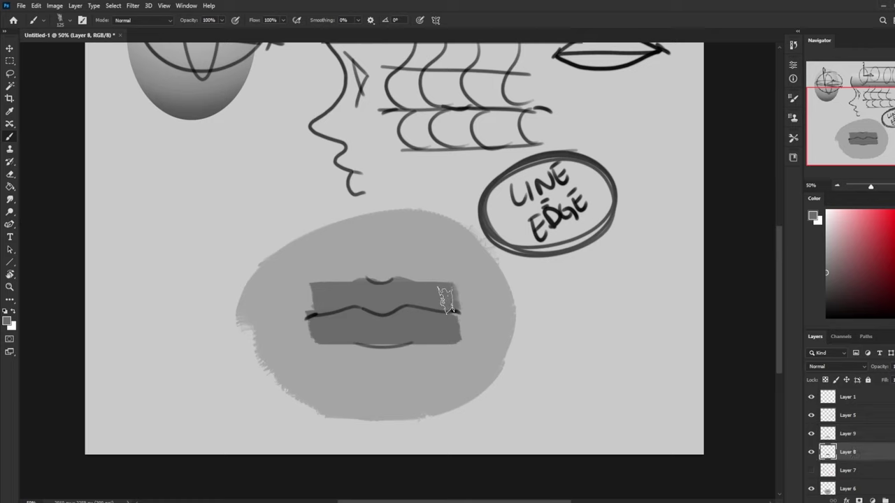
- Extend the upper gray bar on Layer 8 with straight strokes past both mouth corners
left_click(287, 301, "shift")
left_click(489, 297, "shift")
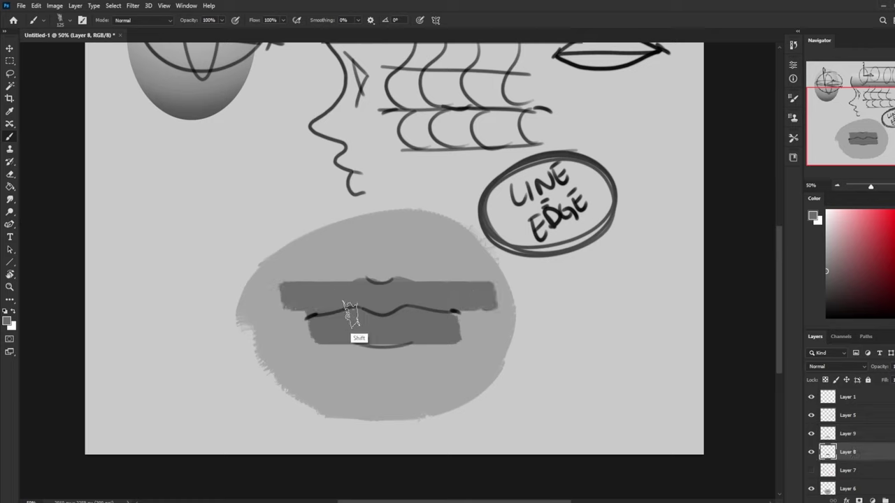
left_click(276, 300, "shift")
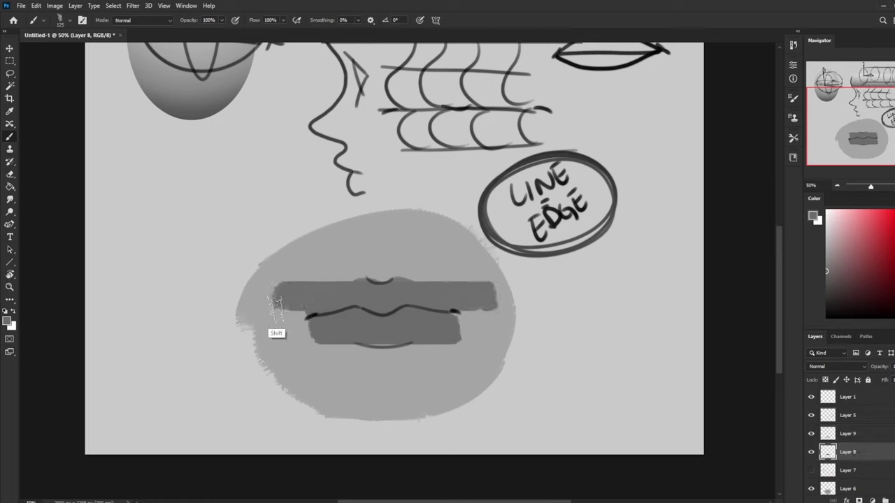
- Extend the lower gray bar on Layer 9 past both mouth corners and check both bars by toggling their layers
left_click(853, 438)
left_click(468, 328, "shift")
left_click(293, 330, "shift")
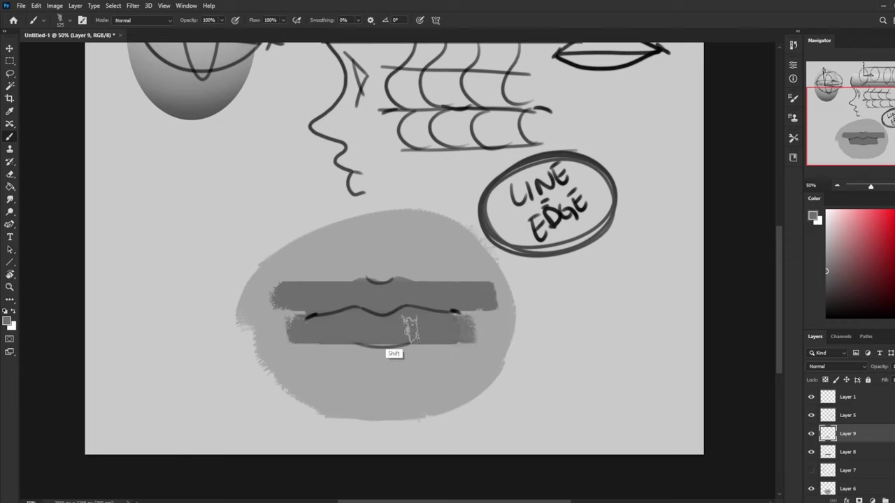
left_click(493, 329, "shift")
left_click(812, 434)
left_click(812, 434)
left_click(811, 452)
left_click(812, 452)
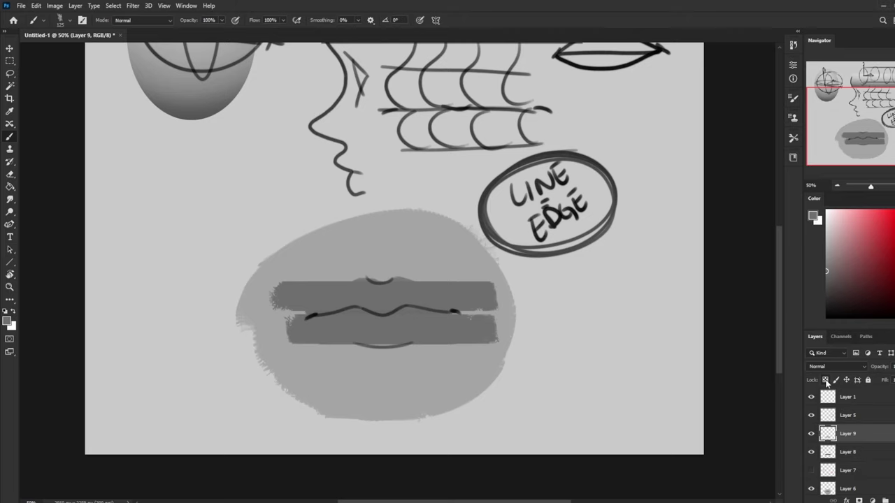
- Lock Layer 9's transparent pixels and load the 500 px soft brush with the mid-gray sampled from the face shape
right_click(450, 283)
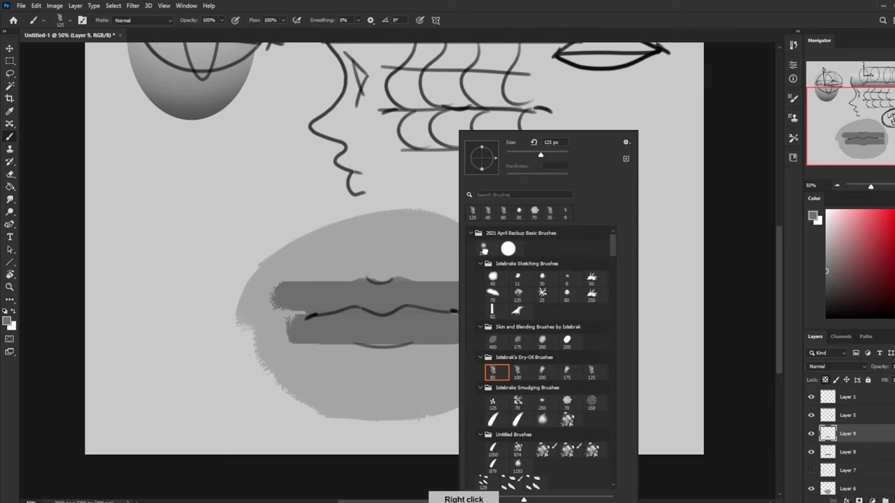
left_click(484, 250)
left_click(733, 235)
left_click(619, 284, "alt")
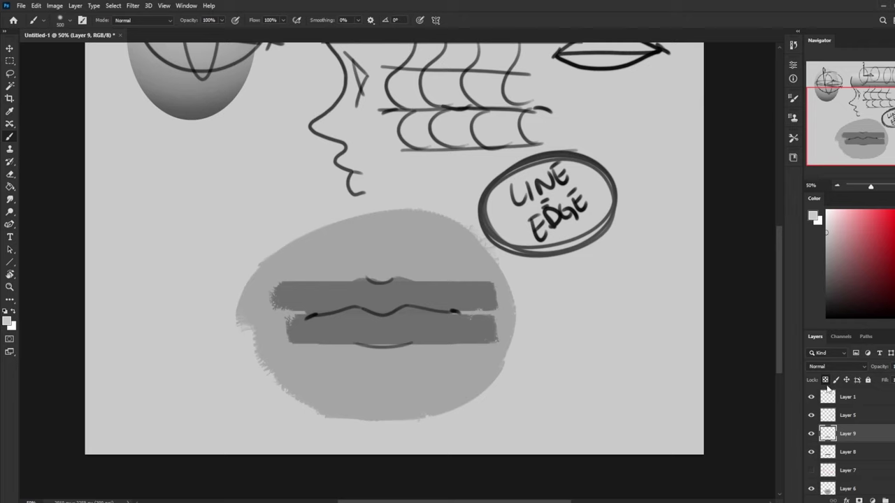
left_click(455, 277, "alt")
- Switch to the upper bar's Layer 8, undo the full-strength trial stroke, and lower the brush opacity to 64%
left_click(810, 433)
left_click(811, 434)
left_click(847, 451)
left_click_drag(490, 290, 276, 290)
key("ctrl+z")
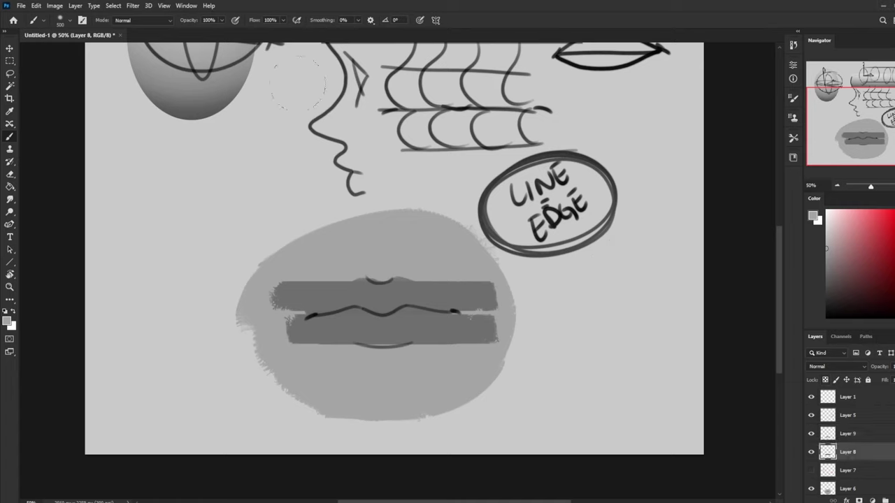
left_click_drag(221, 20, 206, 34)
- Try shading the upper bar with soft gray along its top and black along its bottom, and undo those strokes
mouse_move(483, 271)
left_mouse_down()
mouse_move(345, 279)
mouse_move(253, 273)
left_mouse_up()
key("bracketright")
key("bracketright")
key("bracketright")
key("bracketright")
left_click_drag(476, 277, 222, 278)
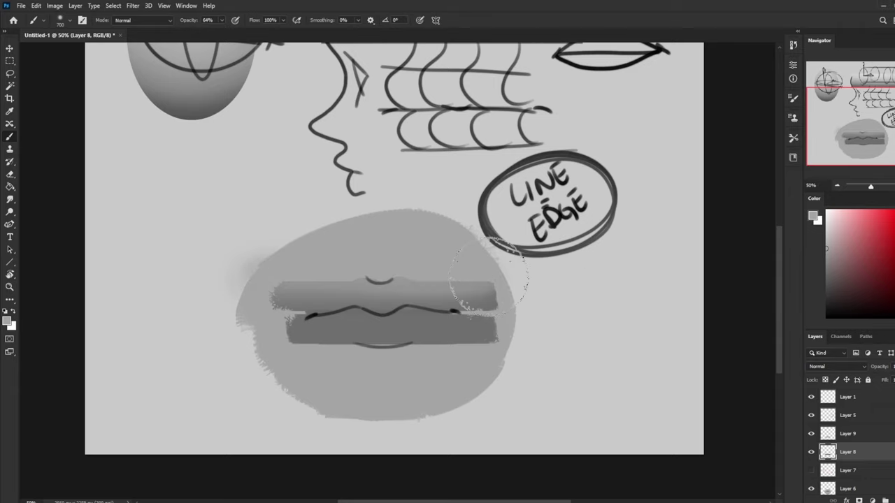
left_click_drag(860, 296, 759, 348)
key("bracketleft")
key("bracketleft")
key("bracketleft")
key("bracketleft")
key("bracketleft")
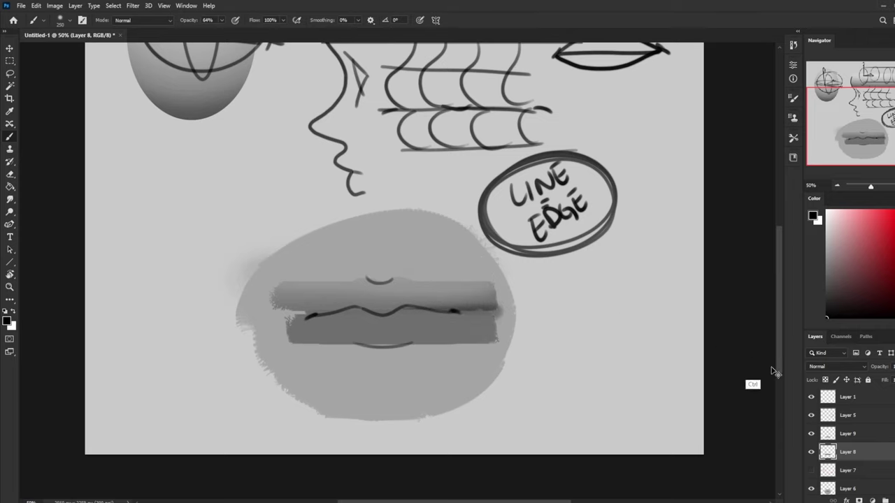
key("ctrl+z")
key("ctrl+z")
key("ctrl+z")
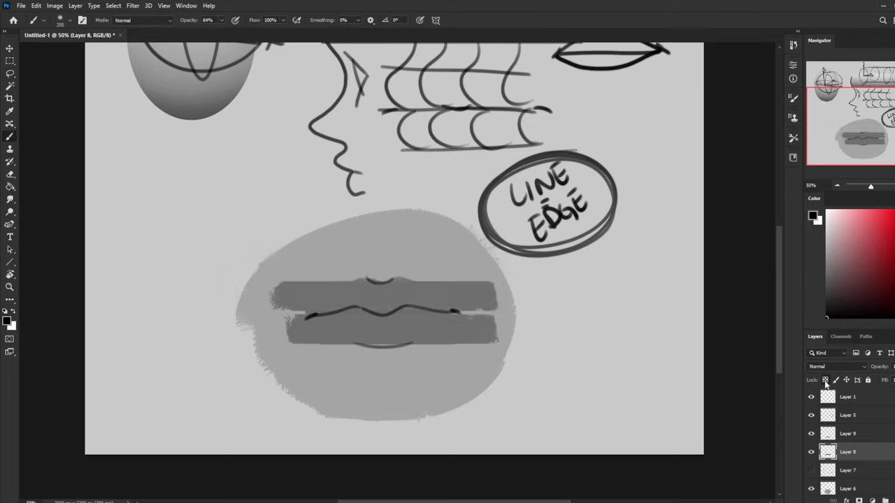
- Lock Layer 8's transparent pixels and softly lighten the top of the upper bar with the face's gray at 64% opacity
key("bracketright")
key("bracketright")
left_click(467, 257, "alt")
mouse_move(481, 271)
left_mouse_down()
mouse_move(272, 259)
mouse_move(493, 273)
mouse_move(285, 261)
left_mouse_up()
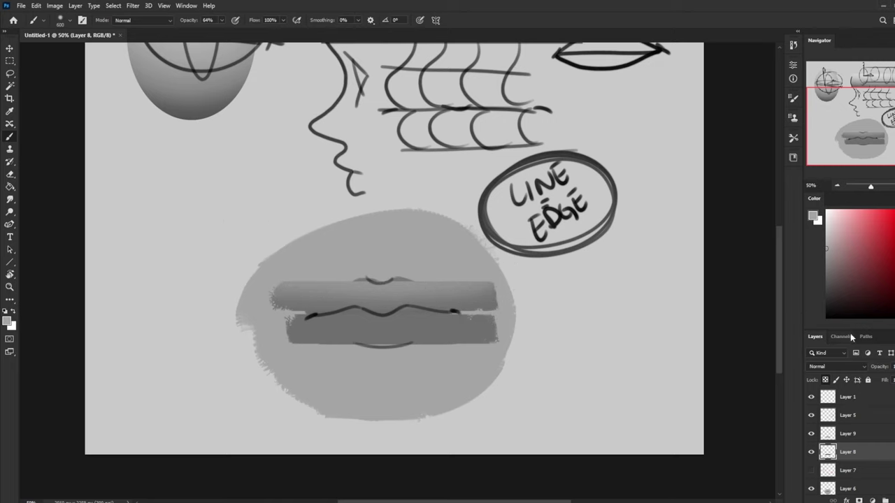
- Darken the bottom of the upper bar with soft black strokes at 36% opacity, varying the brush size
left_click_drag(498, 320, 278, 308)
key("bracketright")
left_click_drag(509, 319, 297, 318)
key("bracketleft")
key("bracketleft")
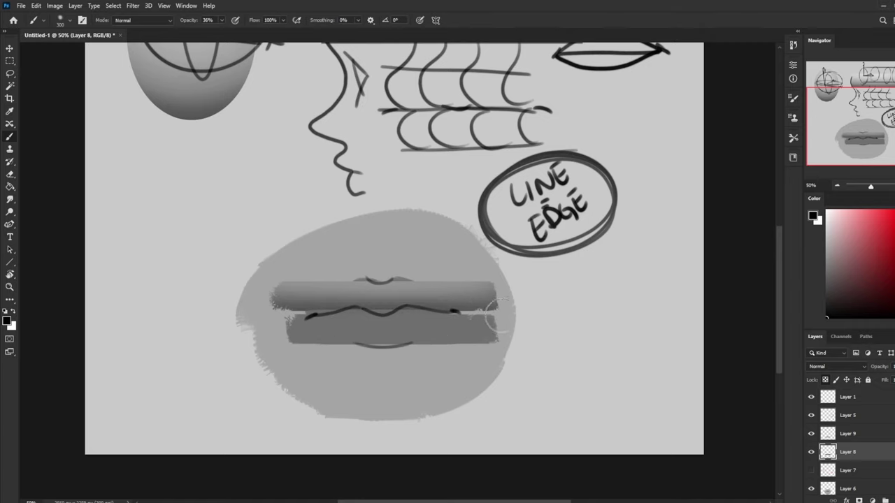
left_click_drag(497, 313, 381, 307)
key("bracketright")
key("bracketright")
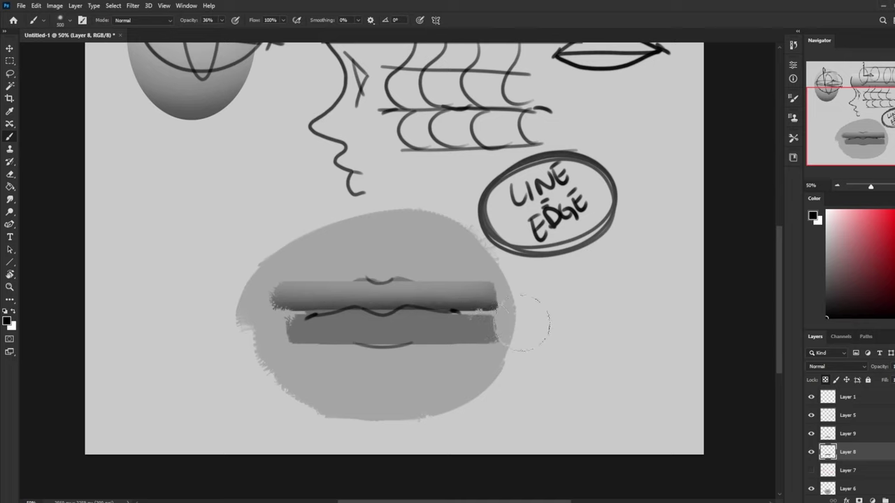
key("bracketleft")
key("bracketright")
key("bracketleft")
key("bracketleft")
key("bracketleft")
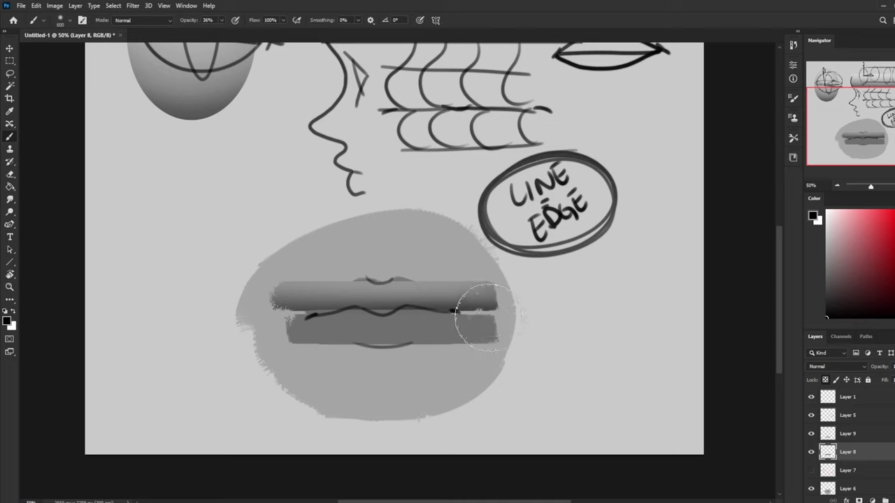
key("bracketright")
key("bracketright")
key("bracketright")
key("bracketright")
- Identify the lower bar's Layer 9 by toggling its visibility and move it beneath Layer 8
left_click(857, 437)
left_click(812, 435)
left_click(811, 435)
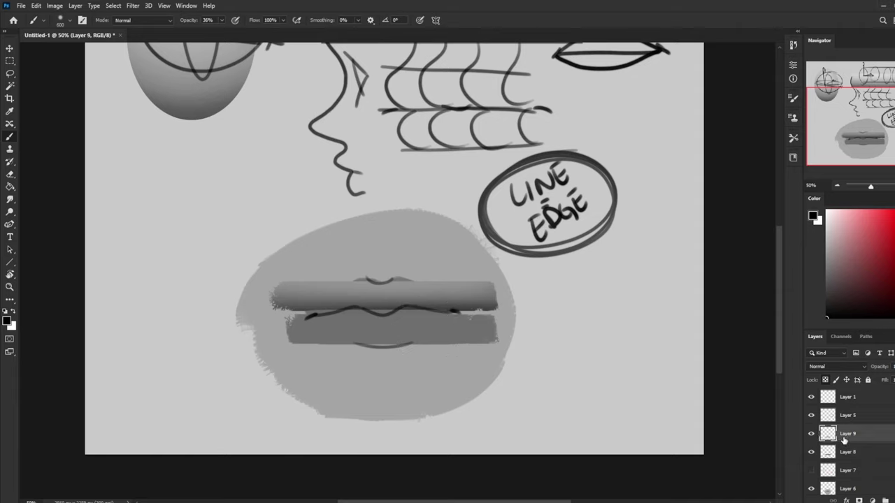
left_click_drag(852, 438, 852, 455)
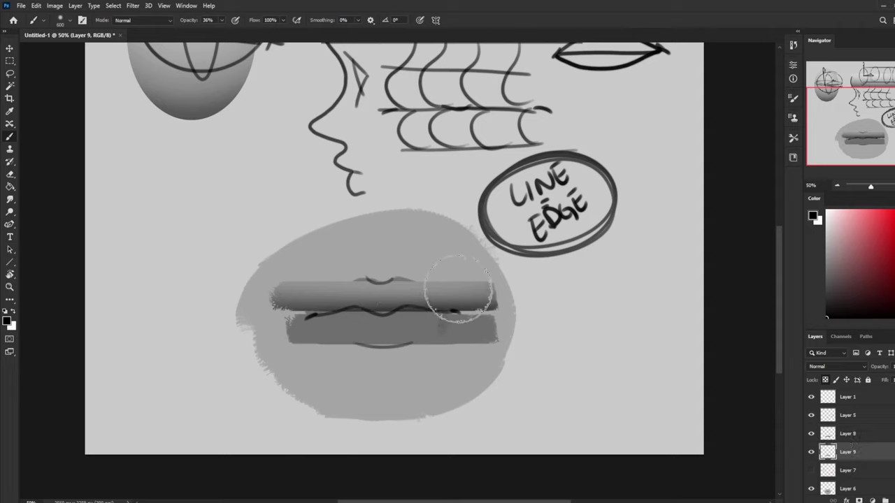
- Select a rectangle around the stray smudge over the lower bar, delete it from Layer 8, and deselect on Layer 9
key("m")
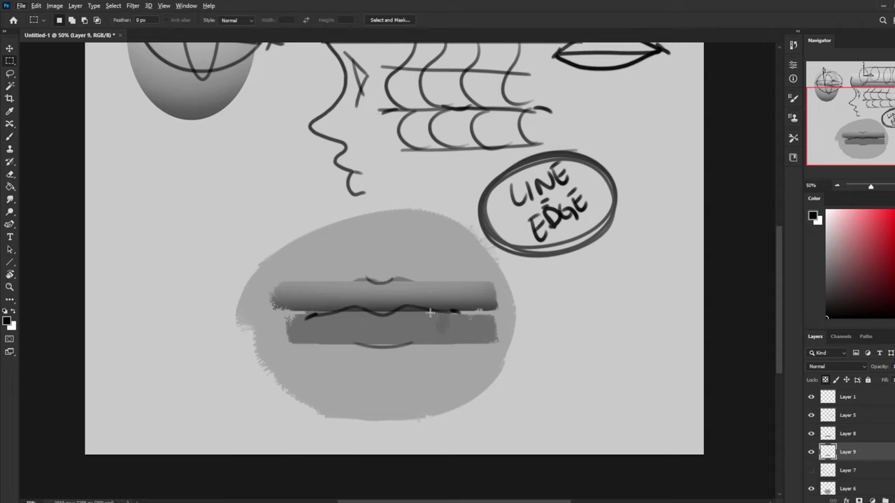
left_click_drag(430, 313, 517, 381)
left_click(864, 439)
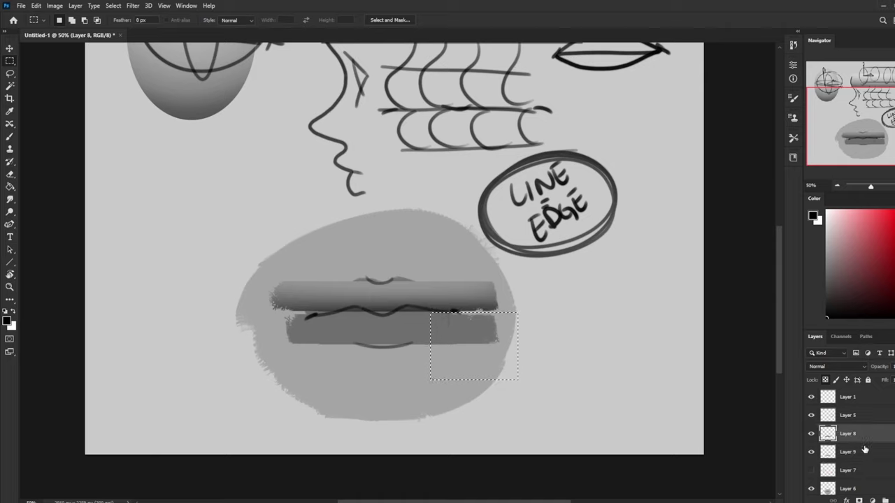
left_click(864, 452)
right_click(453, 280)
left_click(470, 286)
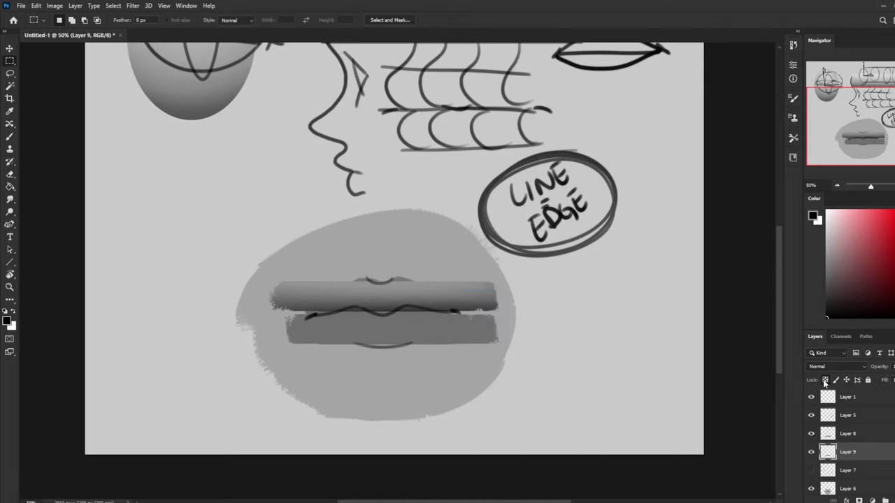
- Softly lighten the top of the lower bar on Layer 9 with the face's gray at 36% opacity
key("b")
left_click(453, 275, "alt")
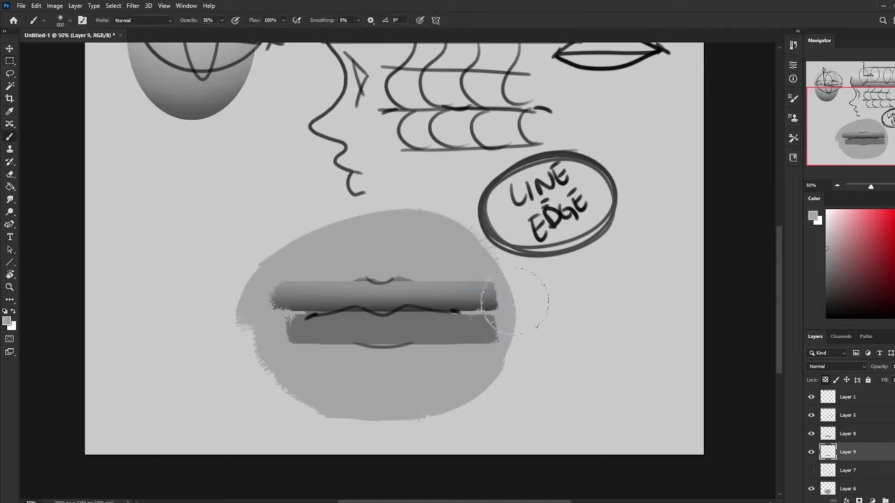
left_click_drag(504, 306, 385, 298)
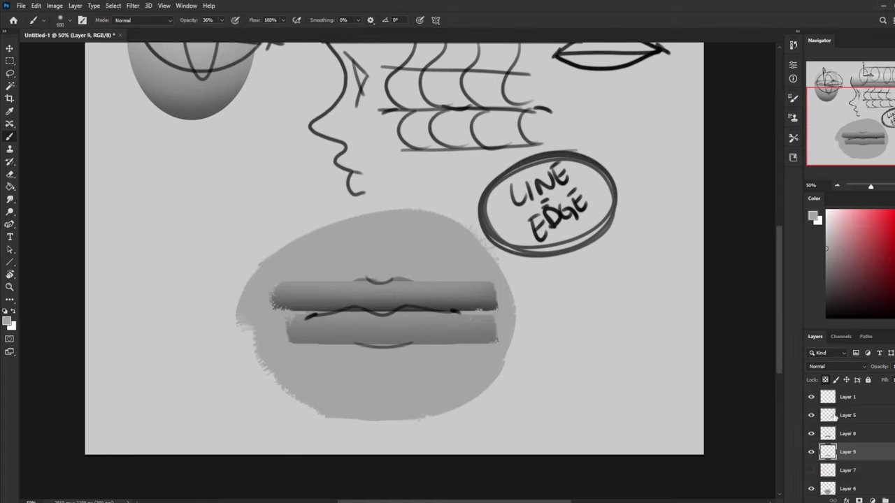
- Hide the Layer 5 line work and darken the bottom of the lower bar with soft black shading
left_click(810, 416)
left_click(811, 416)
left_click(811, 416)
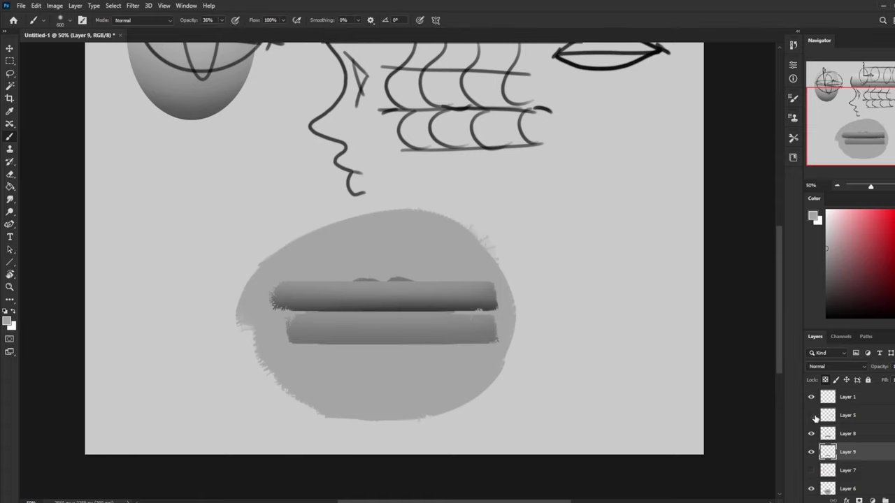
left_click(810, 416)
left_click(811, 416)
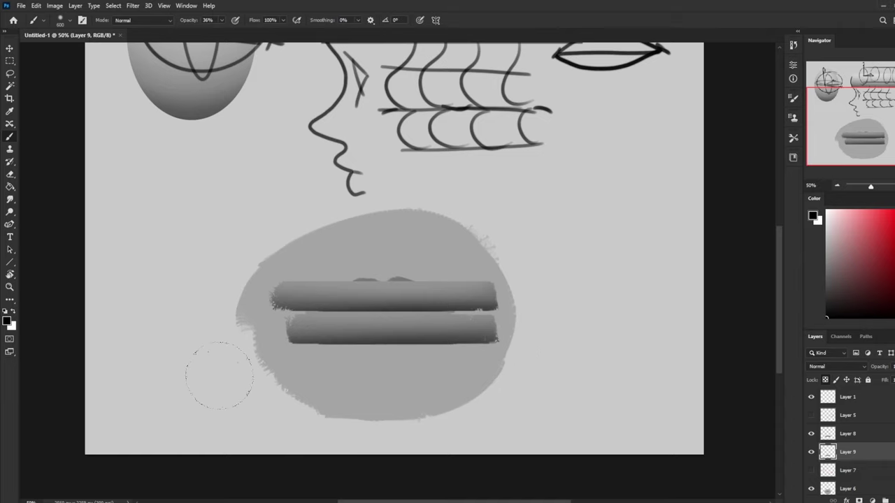
- Merge the upper bar's Layer 8 down into Layer 9
key("m")
right_click(422, 292)
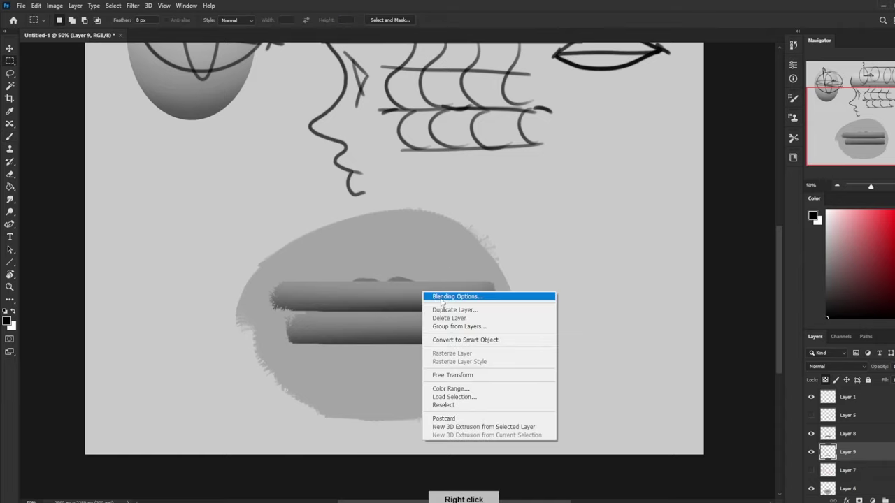
left_click(855, 433)
right_click(855, 433)
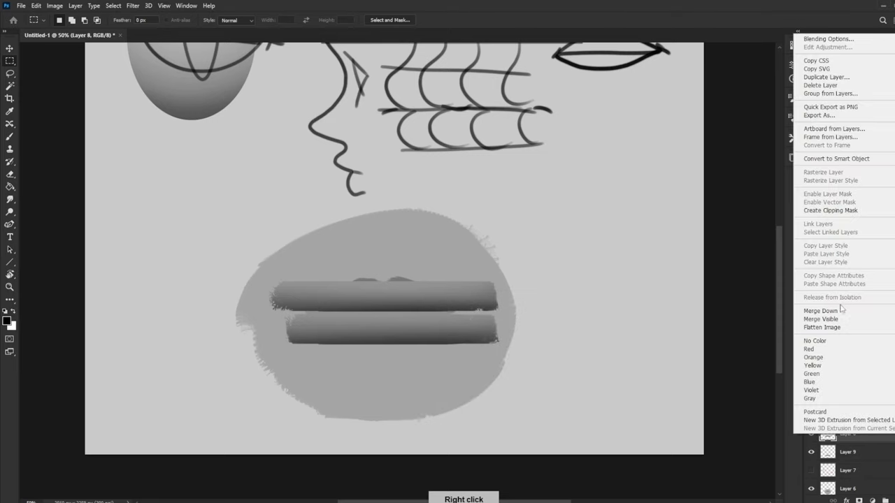
left_click(841, 312)
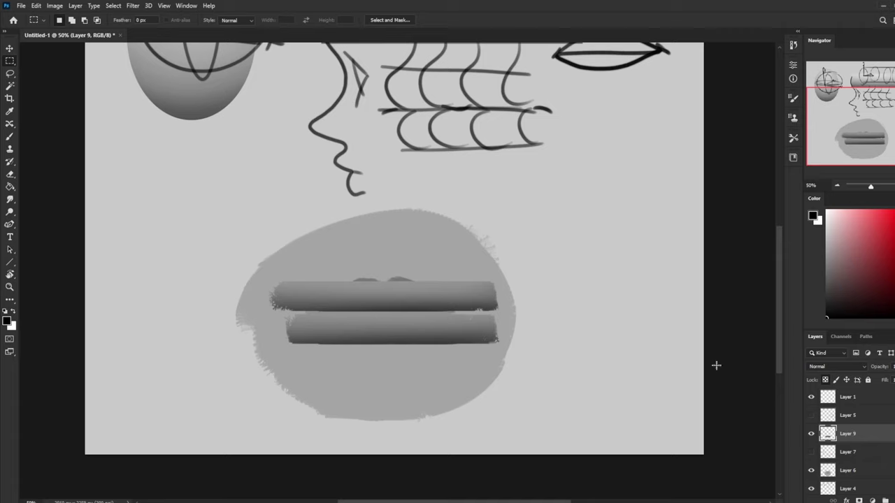
- Open Layer 9 in Liquify and pull the seam between the two bars down at its center with a size 200 brush
left_click(134, 10)
left_click(165, 96)
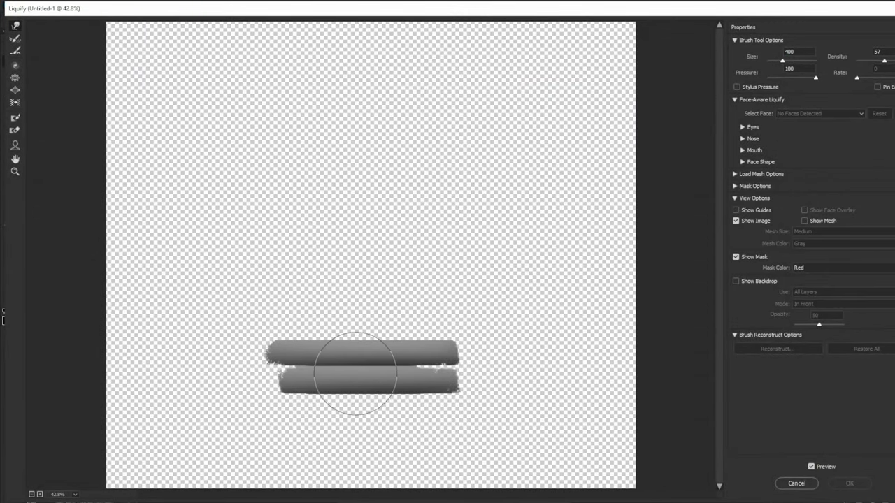
key("bracketleft")
key("bracketleft")
key("bracketleft")
key("bracketleft")
key("bracketleft")
key("bracketleft")
key("bracketleft")
key("bracketleft")
key("bracketleft")
key("bracketleft")
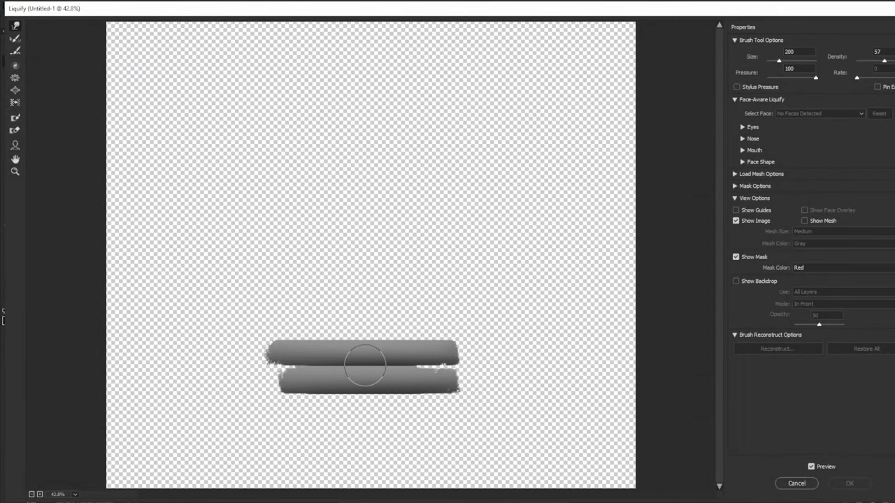
mouse_move(365, 366)
left_mouse_down()
mouse_move(347, 370)
mouse_move(406, 370)
left_mouse_up()
- Shape the seam between the bars on either side of its center dip with a size 200 Liquify brush
key("bracketleft")
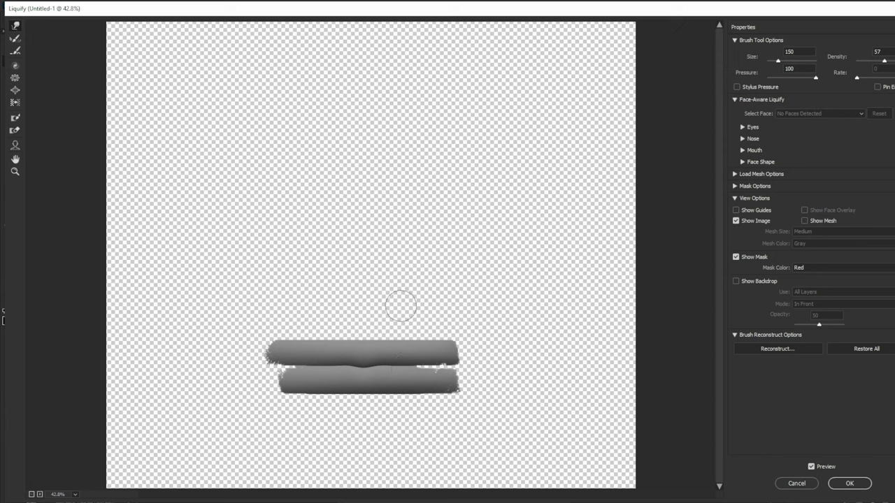
key("bracketright")
key("bracketright")
left_click_drag(383, 370, 306, 370)
- Warp the upper bar's top edge into a cupid's bow, dipped at the center with a soft peak on each side
key("bracketright")
key("bracketright")
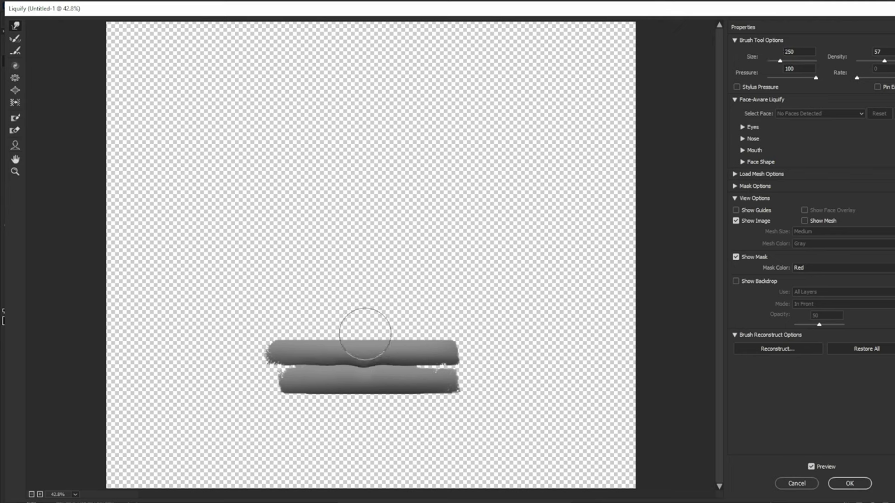
left_click_drag(364, 340, 287, 333)
key("bracketright")
key("bracketright")
key("bracketright")
key("bracketright")
key("bracketright")
key("bracketright")
left_click_drag(422, 330, 422, 332)
- Pull the lower bar's bottom edge down at the center and push it up on the left with a size 300 brush
key("bracketleft")
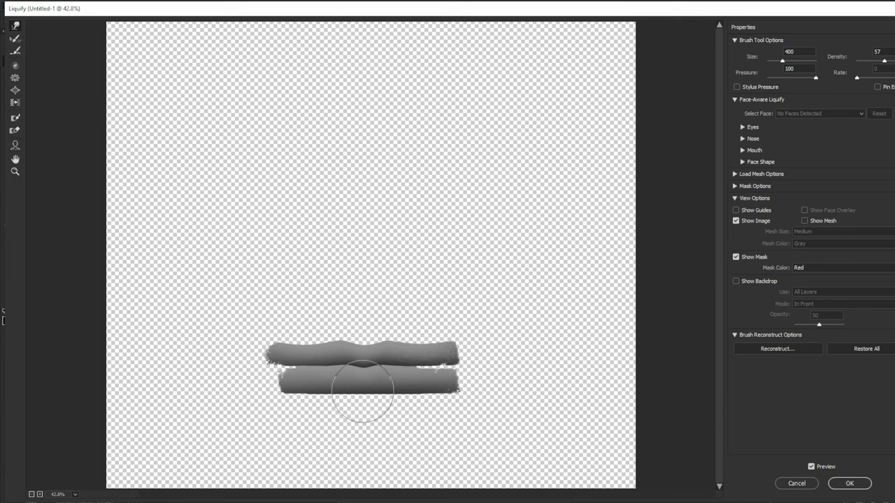
left_click_drag(363, 391, 365, 400)
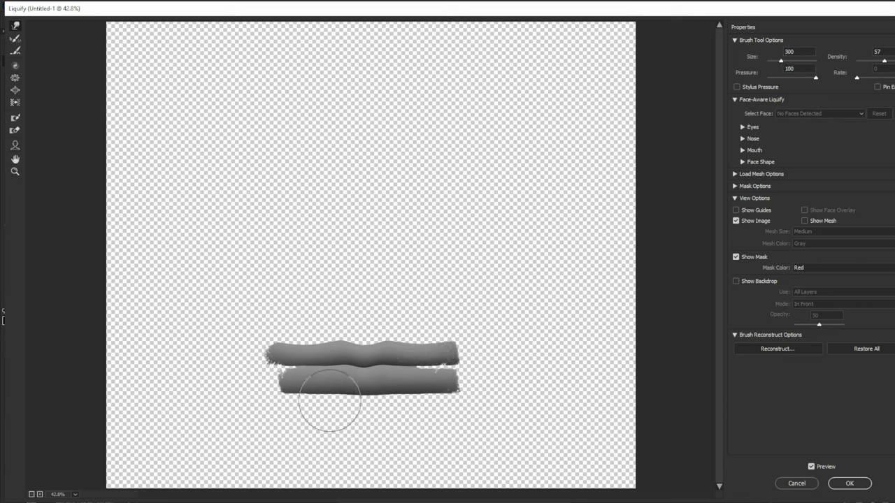
key("bracketleft")
key("bracketleft")
key("bracketright")
key("bracketright")
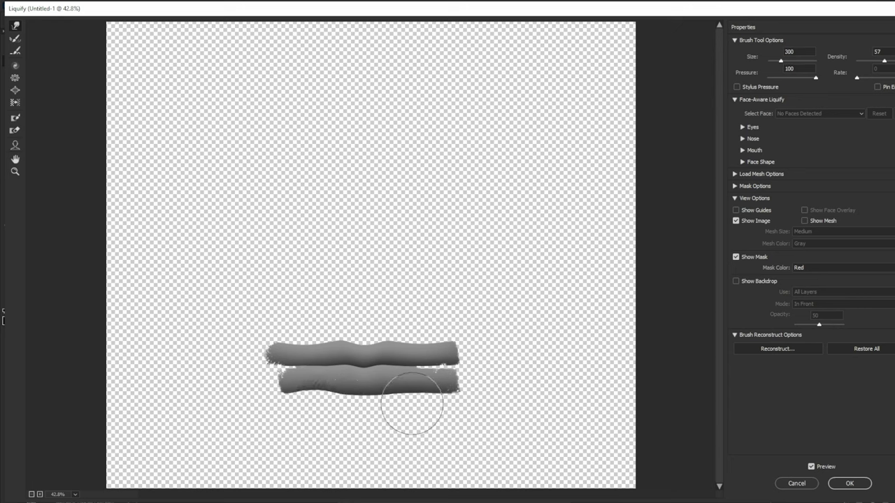
- Push the lower bar's bottom edge up on the right, round out its center bulge, and apply the Liquify
key("bracketleft")
key("bracketleft")
key("bracketleft")
key("bracketleft")
key("bracketleft")
key("bracketleft")
key("bracketleft")
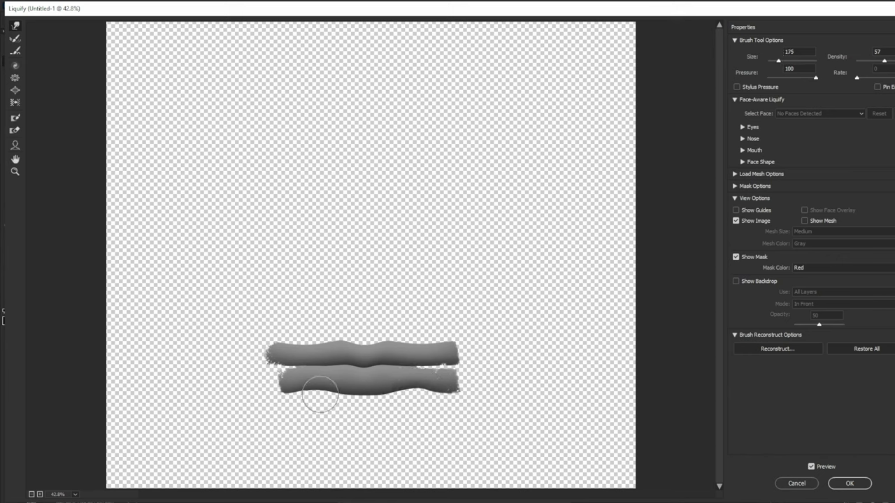
key("bracketright")
key("bracketright")
key("bracketright")
key("bracketright")
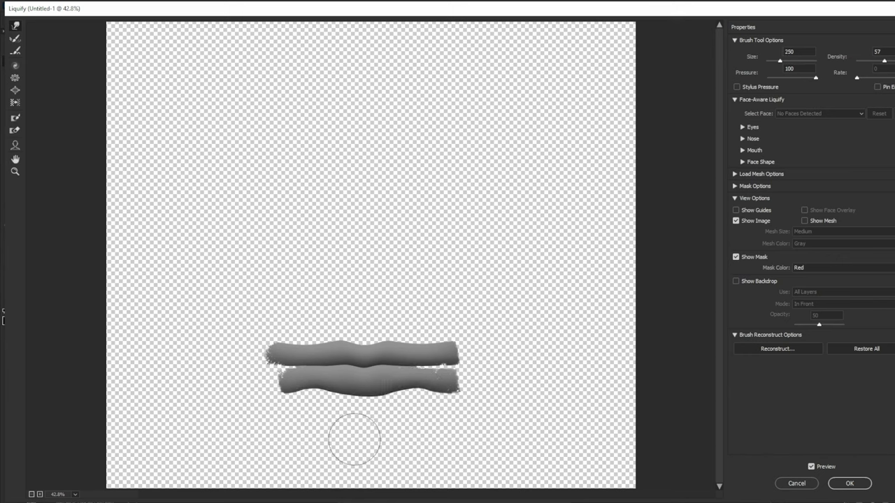
left_click(864, 485)
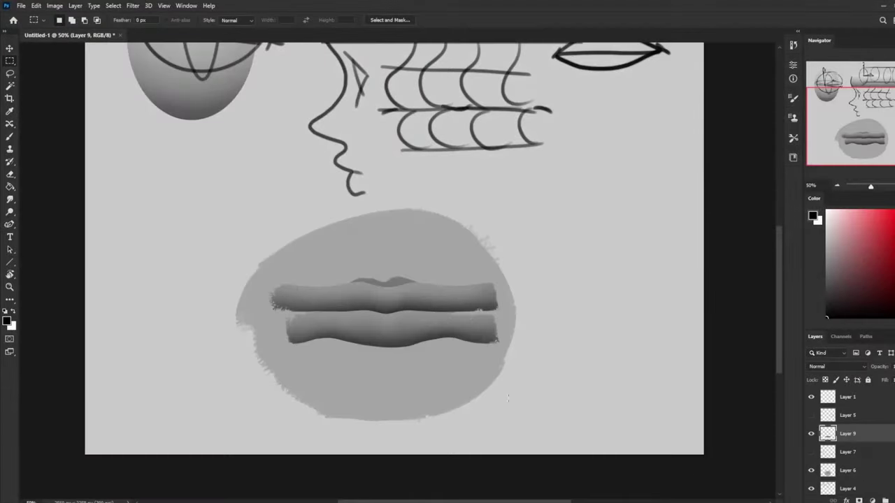
- Compare the bars before and after the Liquify edit in the document history
left_click(794, 45)
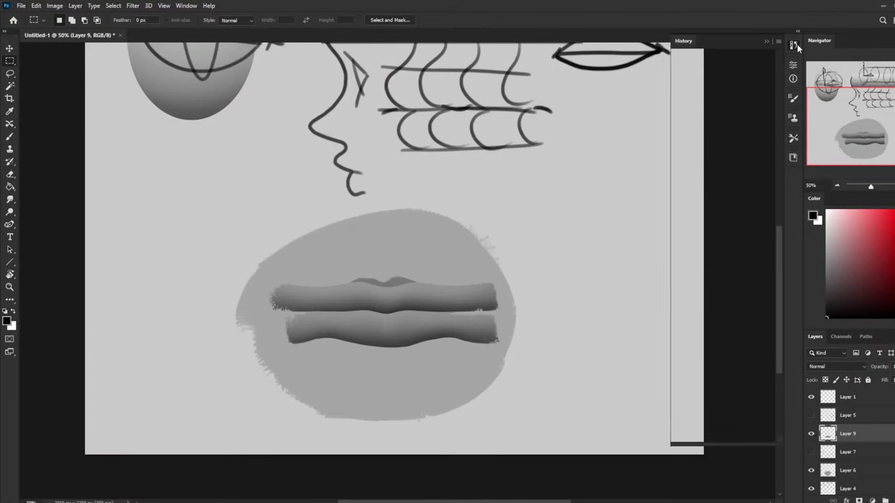
left_click(718, 413)
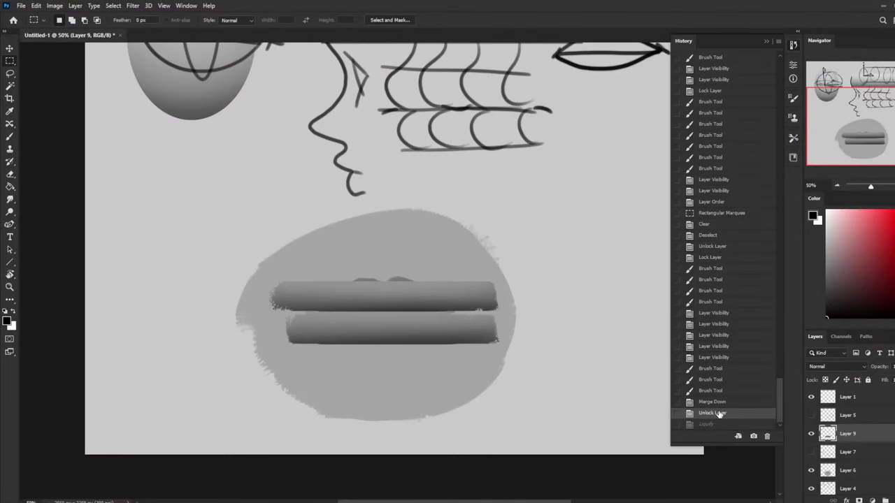
left_click(721, 424)
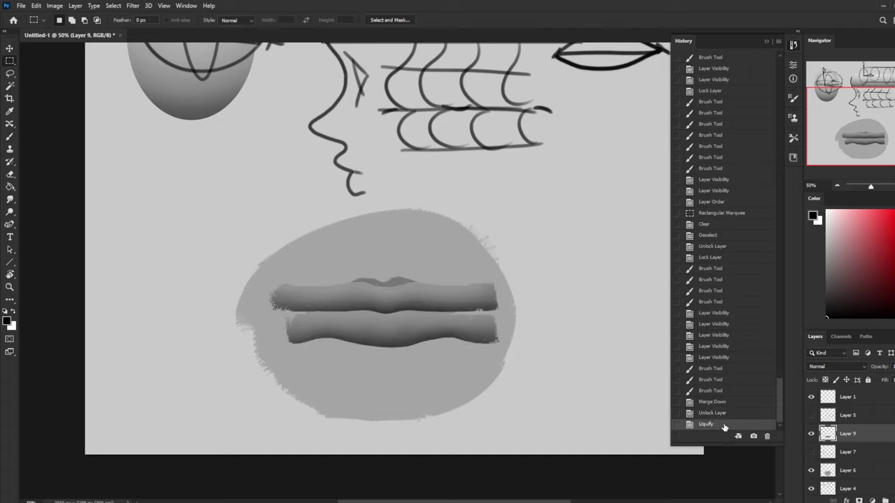
left_click(767, 42)
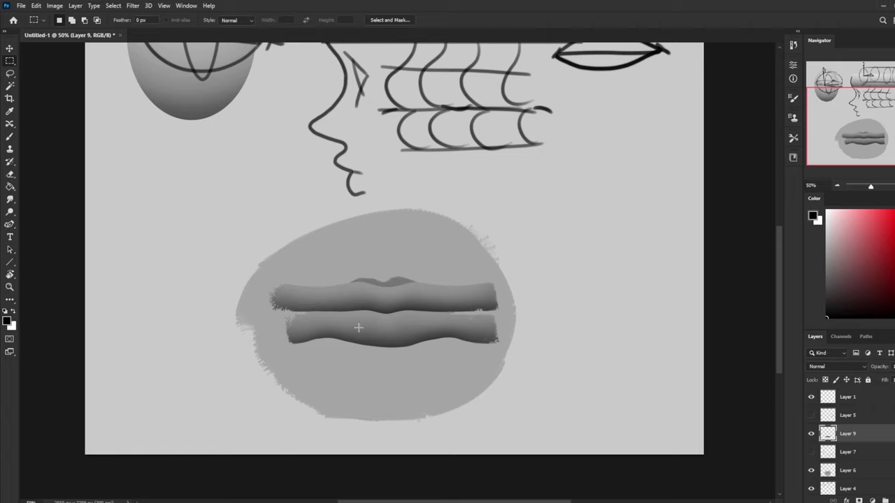
- Show the Layer 5 line work and move its lip lines onto a separate layer
left_click(10, 199)
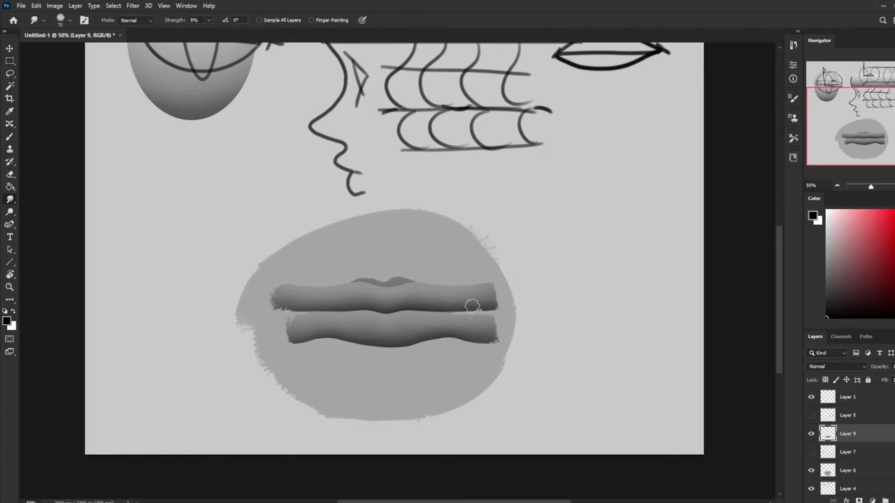
left_click(810, 416)
left_click(846, 416)
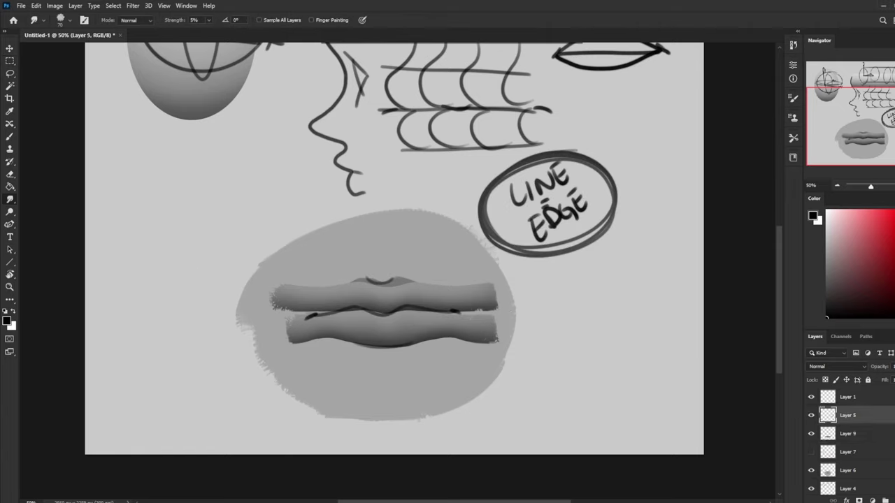
key("v")
key("m")
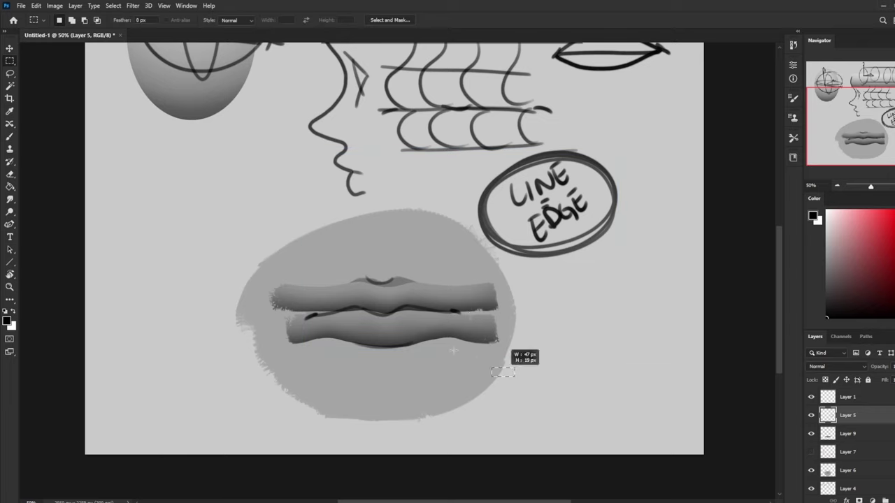
key("ctrl+j")
key("v")
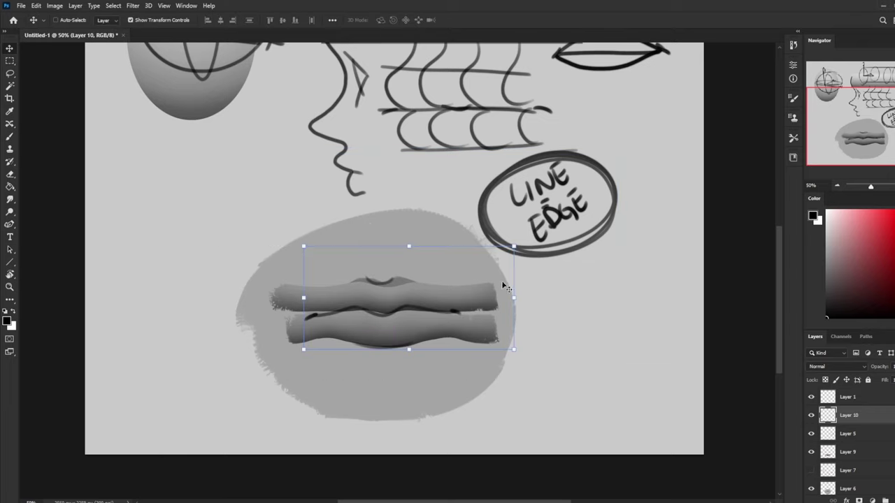
- Align the separated lip lines with the warped bars by nudging them and rotating them about 0.55°
left_click_drag(497, 301, 499, 299)
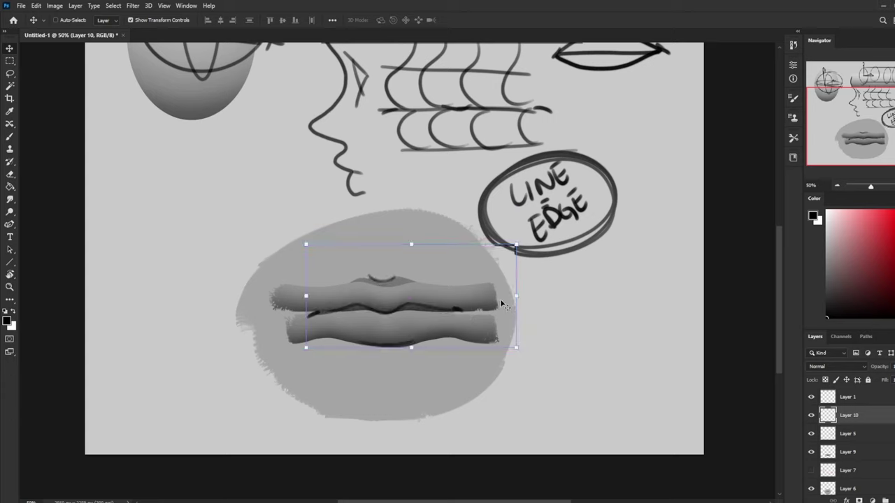
key("Down")
key("Right")
key("Right")
key("Right")
key("Down")
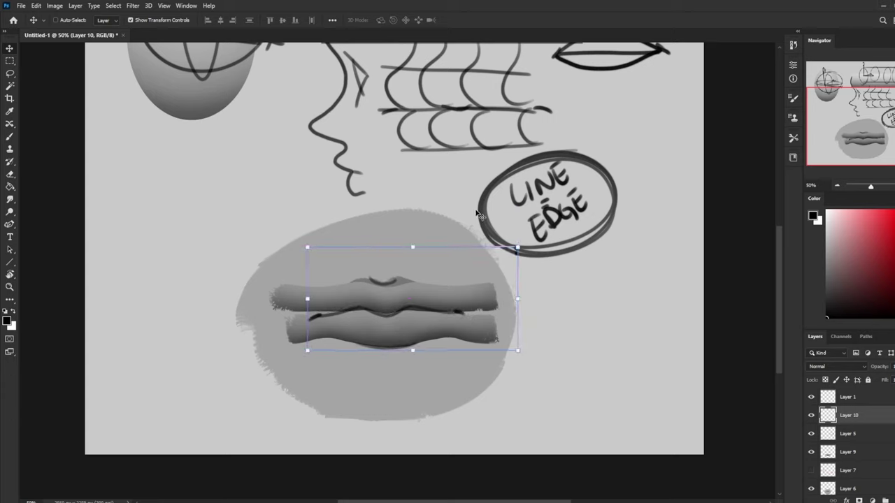
left_click_drag(429, 241, 427, 236)
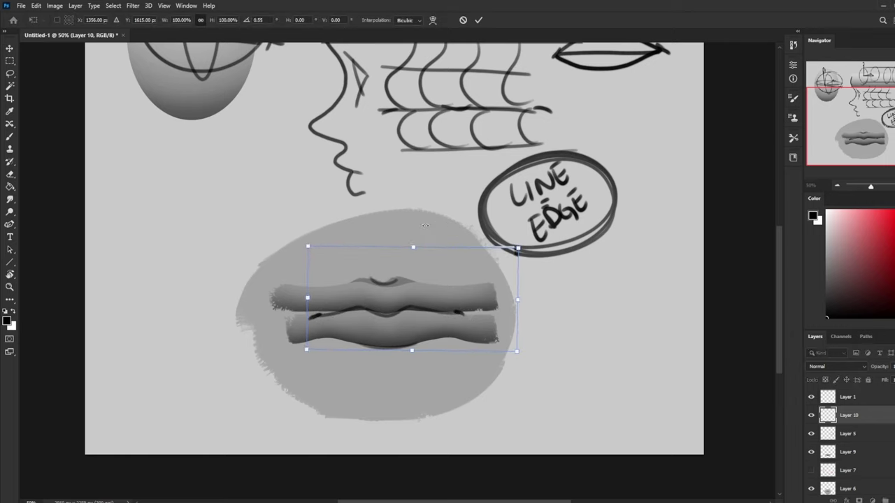
key("Return")
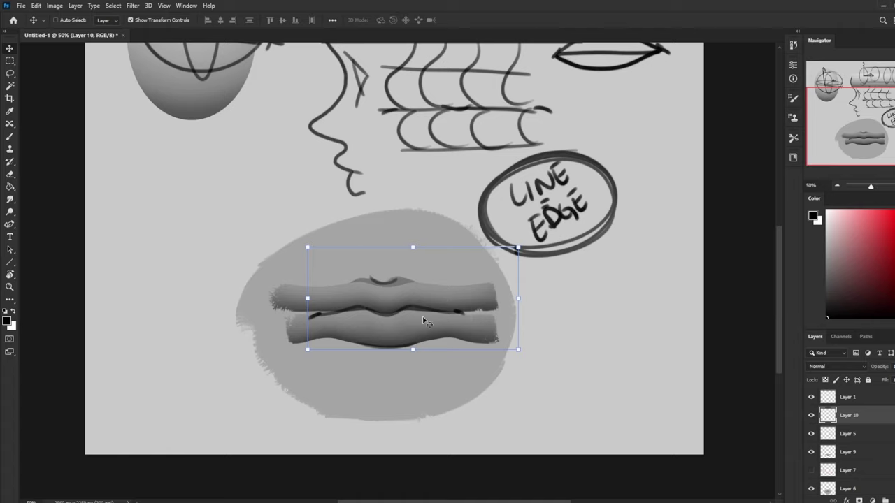
- Compare the shaded lips with and without the Layer 10 lines and sample grays from the upper bar
key("b")
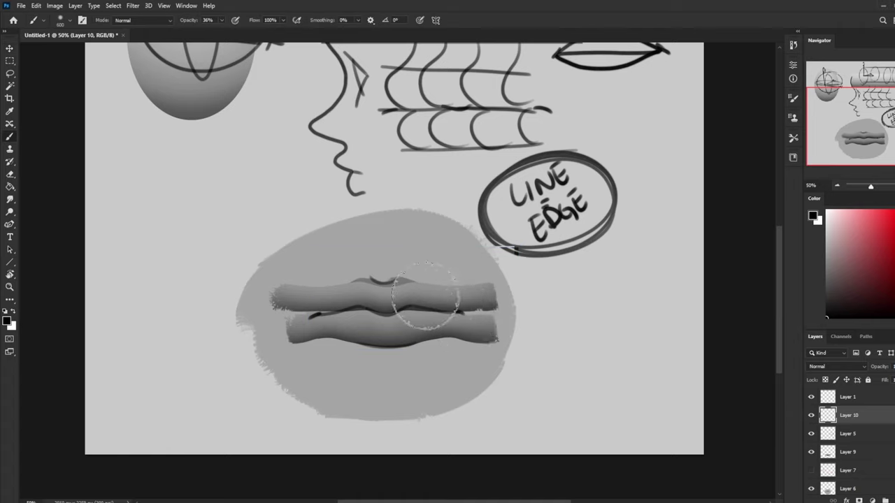
left_click_drag(426, 295, 424, 311)
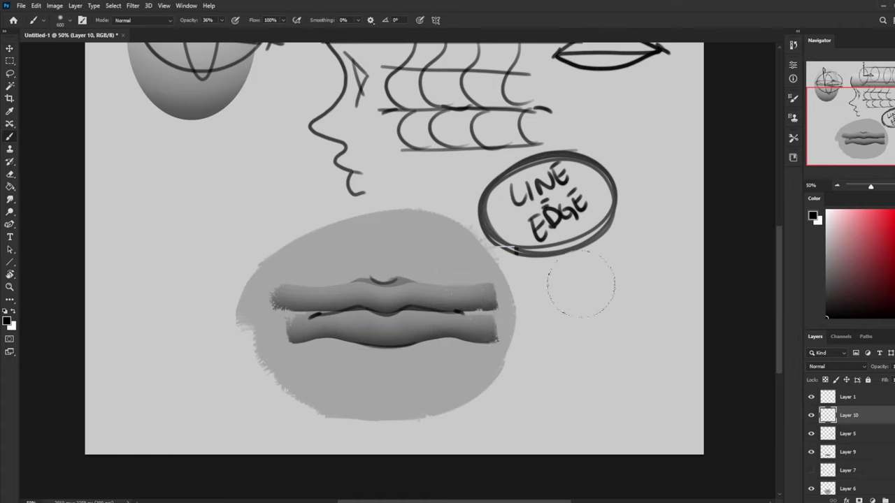
left_click(811, 416)
left_click(812, 416)
left_click(811, 416)
left_click(811, 416)
left_click(370, 299, "alt")
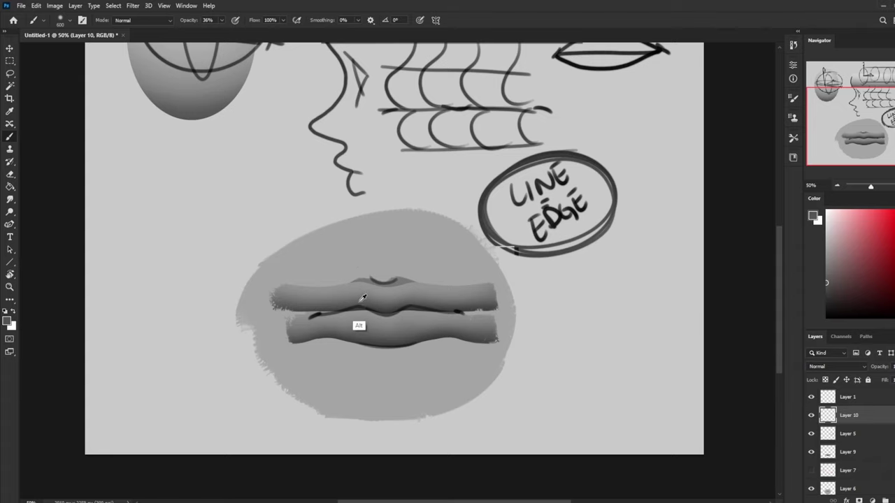
left_click(313, 304, "alt")
- Revert the document history to the Liquify state, discarding the line alignment made since
left_click(793, 45)
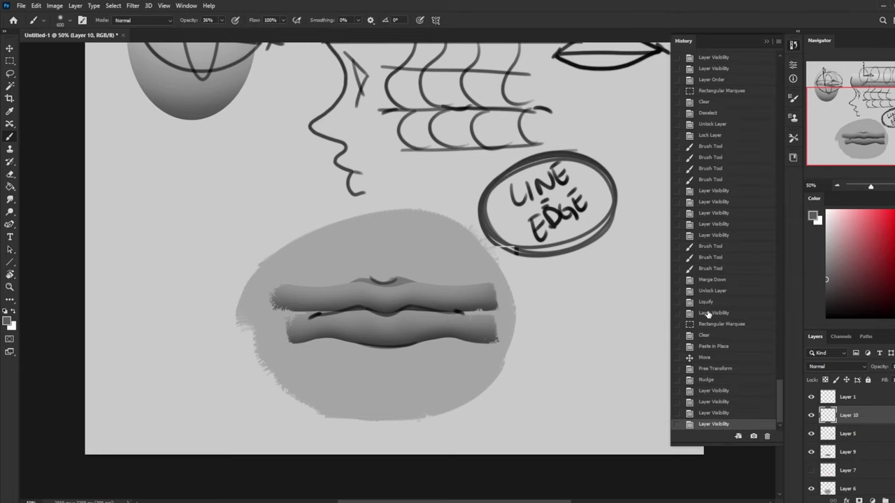
left_click(713, 235)
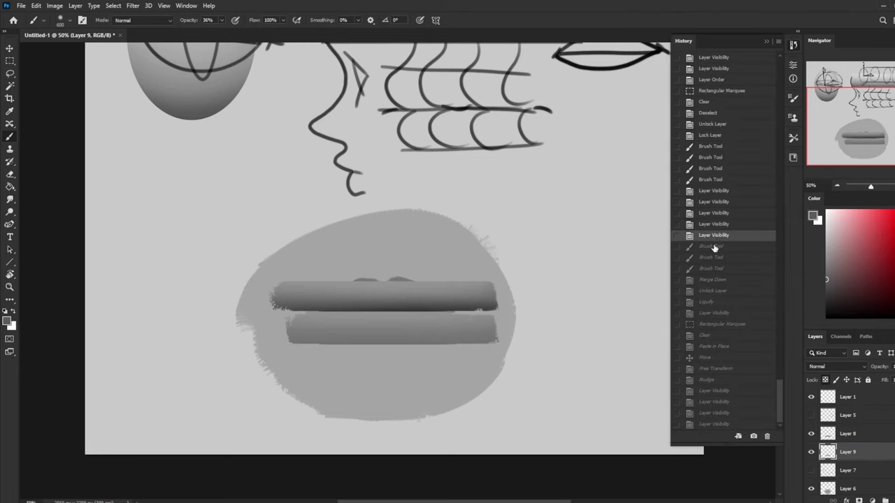
left_click(719, 270)
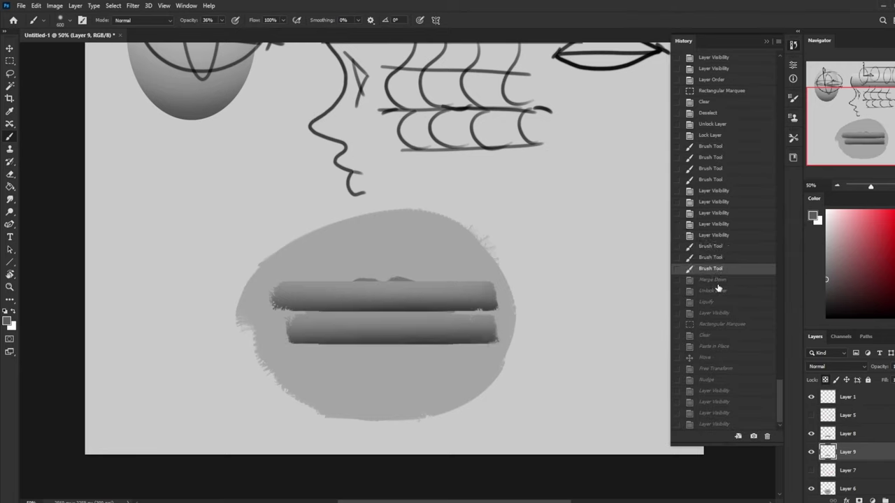
left_click(719, 281)
left_click(720, 291)
left_click(718, 304)
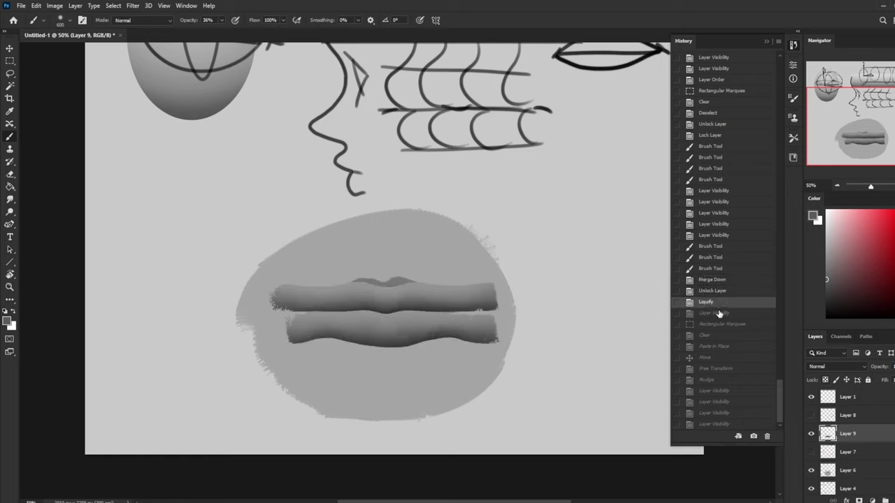
- Alternate between the straight cylinders and the warped lips in the history, ending on the Liquify state
left_click(717, 291)
left_click(715, 299)
left_click(717, 291)
left_click(716, 302)
left_click(720, 291)
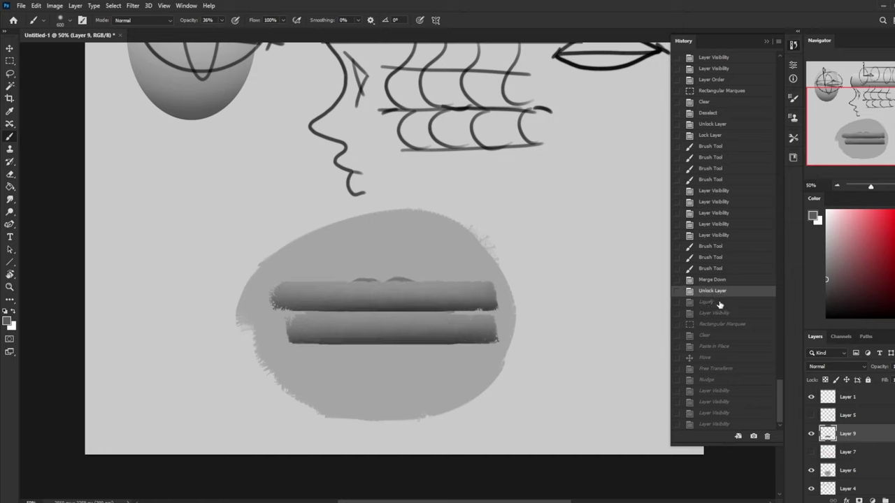
left_click(721, 301)
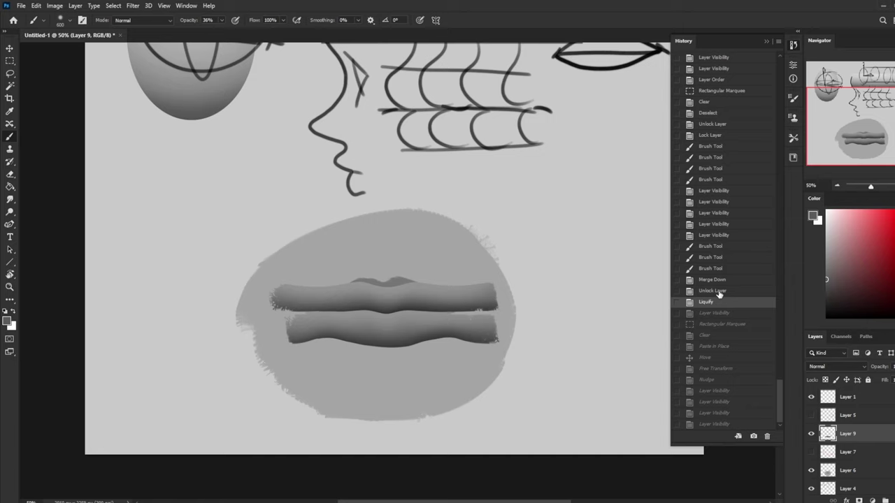
left_click(718, 292)
left_click(720, 302)
left_click(719, 291)
left_click(720, 302)
left_click(719, 291)
left_click(722, 302)
left_click(766, 43)
- Paint over the dark smudges above the upper lip on Layer 6 with the face's gray at 100% opacity, then reselect Layer 9
left_click(811, 416)
left_click(811, 416)
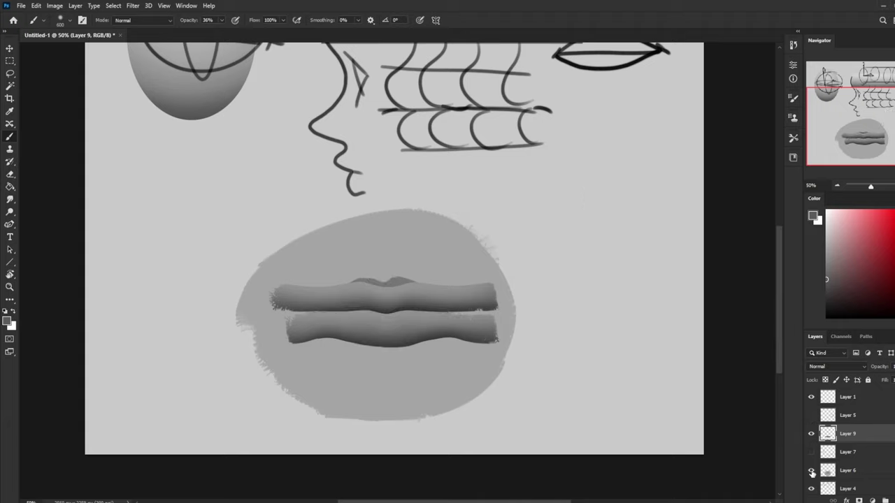
left_click(859, 475)
left_click(811, 434)
left_click(811, 434)
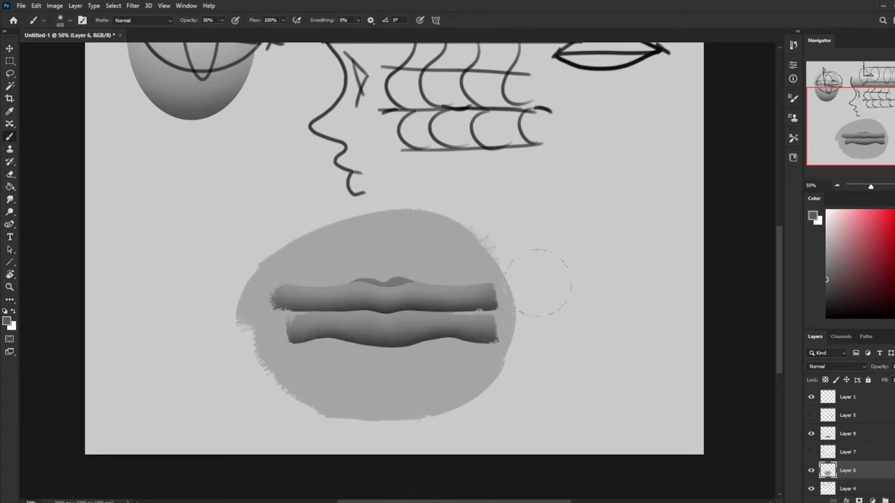
left_click(406, 257, "alt")
left_click(222, 20)
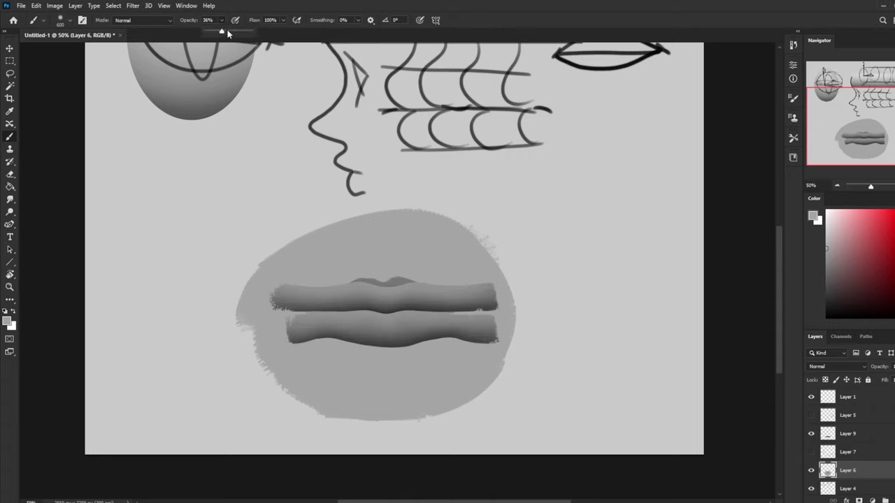
left_click_drag(225, 31, 255, 32)
mouse_move(455, 292)
left_mouse_down()
mouse_move(338, 292)
mouse_move(331, 285)
mouse_move(335, 304)
mouse_move(316, 324)
mouse_move(365, 293)
left_mouse_up()
left_click(849, 434)
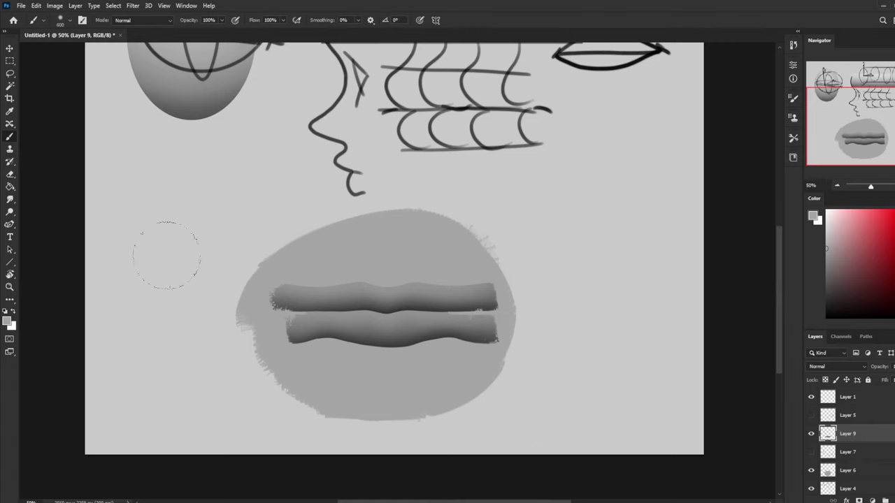
- Smudge the left end of the upper lip into the surrounding face tone at 5% strength on Layer 9
left_click(10, 200)
key("bracketright")
left_click_drag(313, 282, 250, 299)
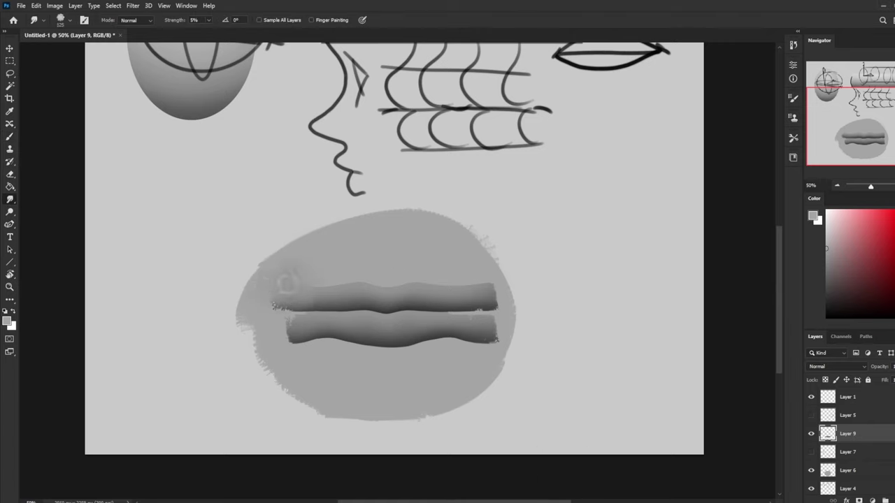
key("bracketleft")
key("bracketleft")
key("bracketleft")
left_click_drag(304, 290, 279, 307)
- Compare the blended lips against the Layer 5 and Layer 7 line sketches, leaving both layers hidden
left_click(811, 415)
left_click(810, 452)
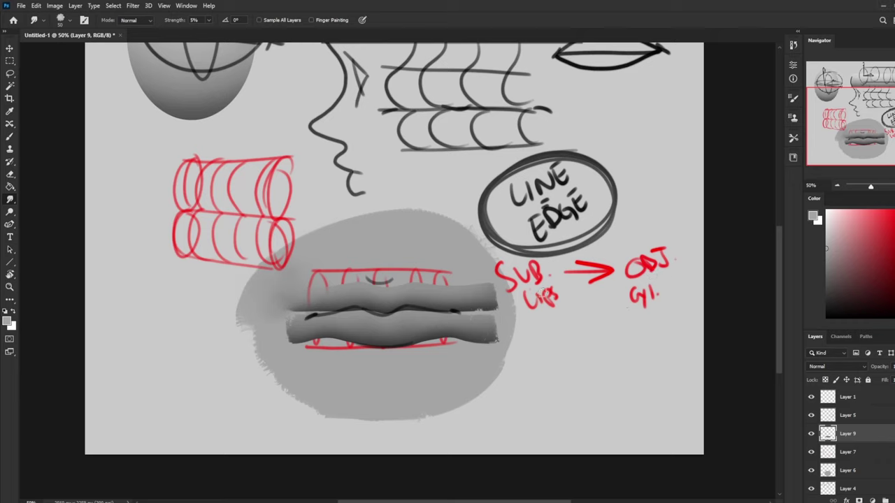
left_click(811, 452)
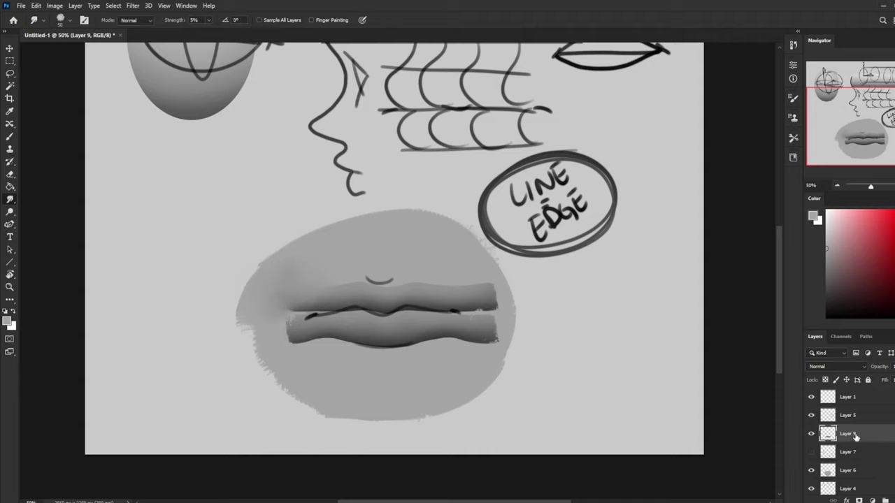
left_click(811, 415)
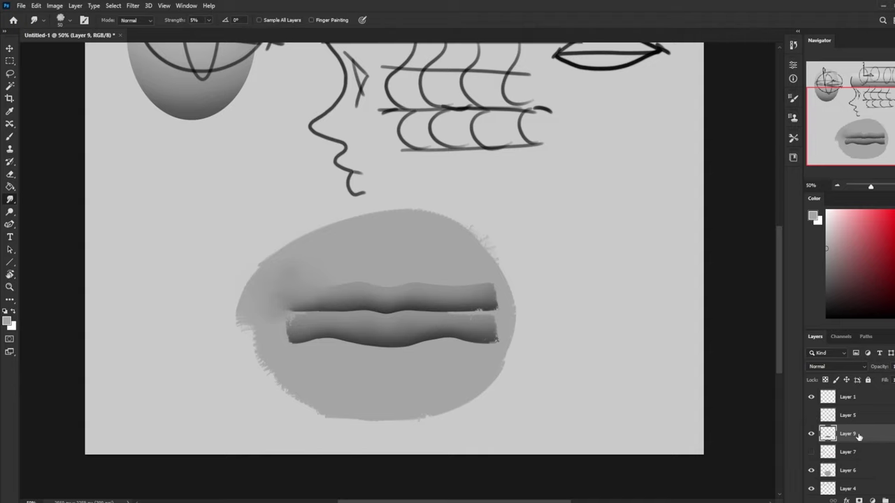
- Smudge the right end of the upper lip and both ends of the lower lip into the face, lowering the strength to 4%
mouse_move(473, 304)
left_mouse_down()
mouse_move(494, 299)
mouse_move(471, 285)
mouse_move(456, 293)
mouse_move(478, 299)
mouse_move(464, 285)
mouse_move(488, 306)
mouse_move(458, 301)
left_mouse_up()
left_click(209, 21)
key("]")
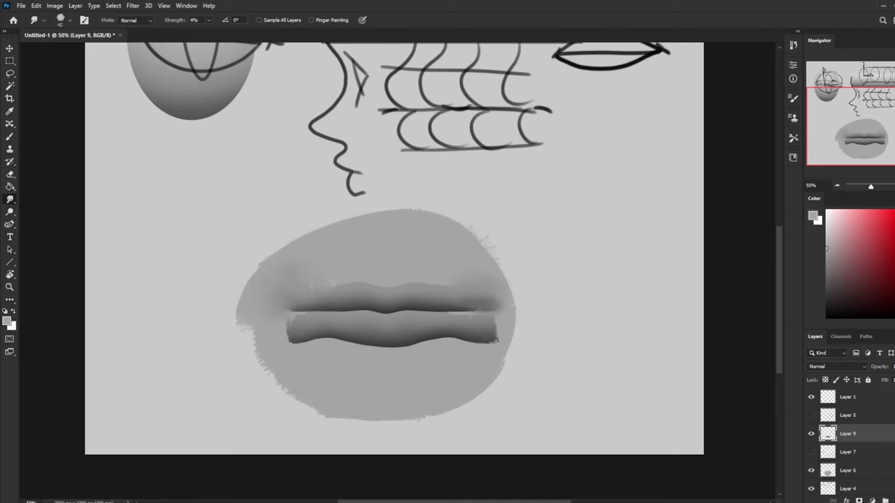
mouse_move(301, 323)
left_mouse_down()
mouse_move(303, 345)
mouse_move(319, 341)
mouse_move(282, 332)
mouse_move(318, 342)
left_mouse_up()
key("]")
mouse_move(482, 341)
left_mouse_down()
mouse_move(449, 346)
mouse_move(500, 335)
left_mouse_up()
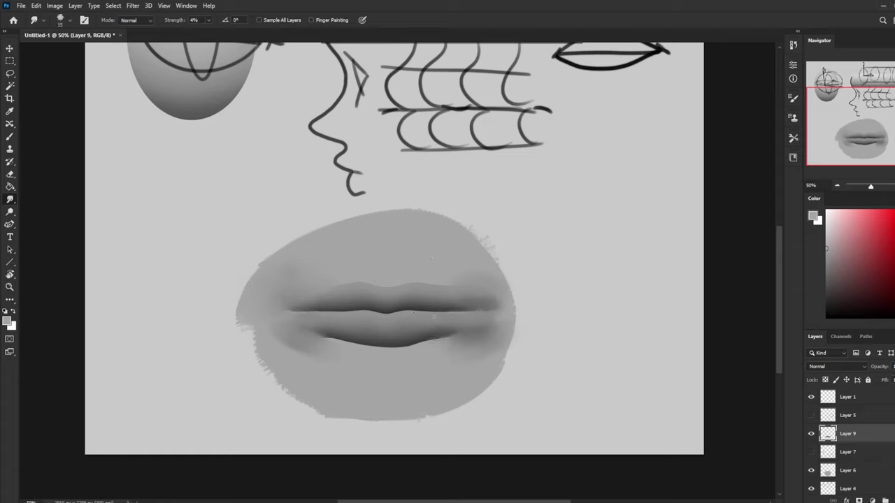
- Blend the outer edges of the upper lip around the mouth corners with a larger Smudge brush at 4% strength
key("bracketright")
key("bracketright")
key("bracketright")
key("bracketright")
left_click_drag(478, 303, 497, 285)
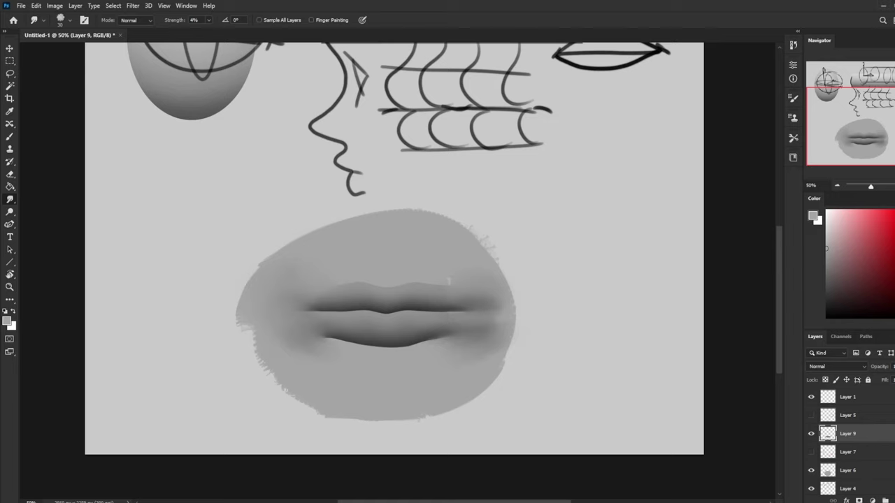
- Paint short black accents at both mouth corners on Layer 9 with a small brush at 100% opacity
key("b")
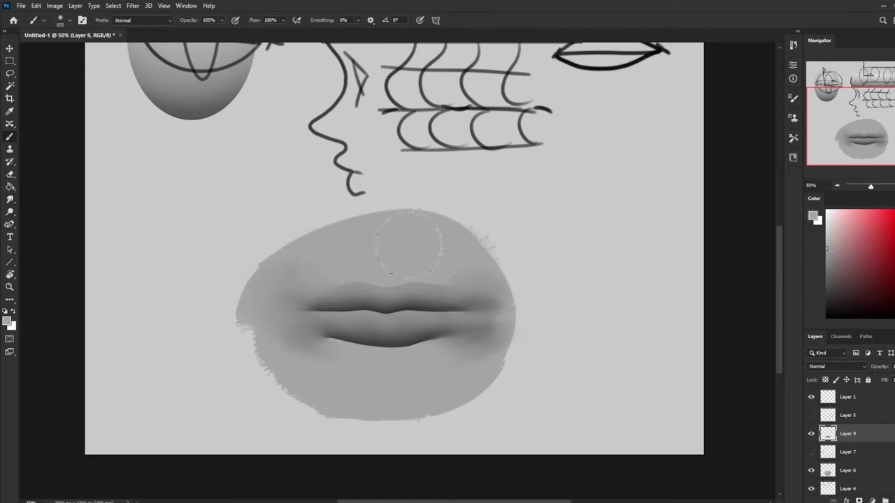
right_click(428, 263)
left_click(465, 369)
mouse_move(839, 285)
left_mouse_down()
mouse_move(837, 305)
mouse_move(814, 325)
left_mouse_up()
left_click_drag(459, 310, 472, 310)
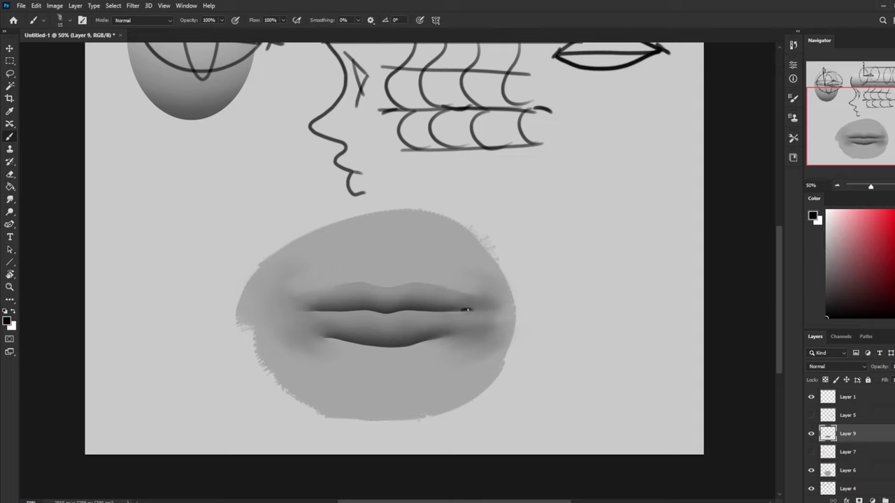
left_click_drag(301, 310, 314, 310)
key("ctrl+z")
key("ctrl+z")
left_click_drag(460, 309, 468, 310)
left_click_drag(319, 310, 303, 310)
- Darken the area around the right mouth corner with the soft round brush in black at 10% opacity, reducing its size to 100
right_click(480, 286)
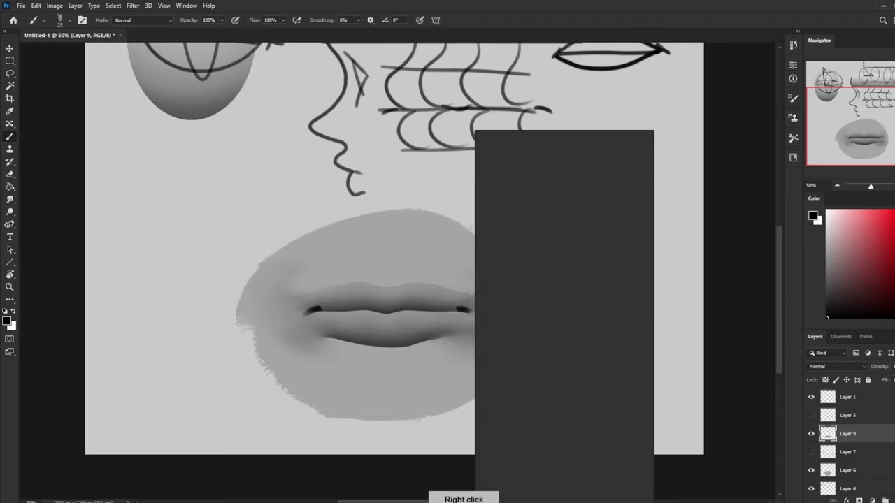
left_click(499, 248)
left_click(727, 209)
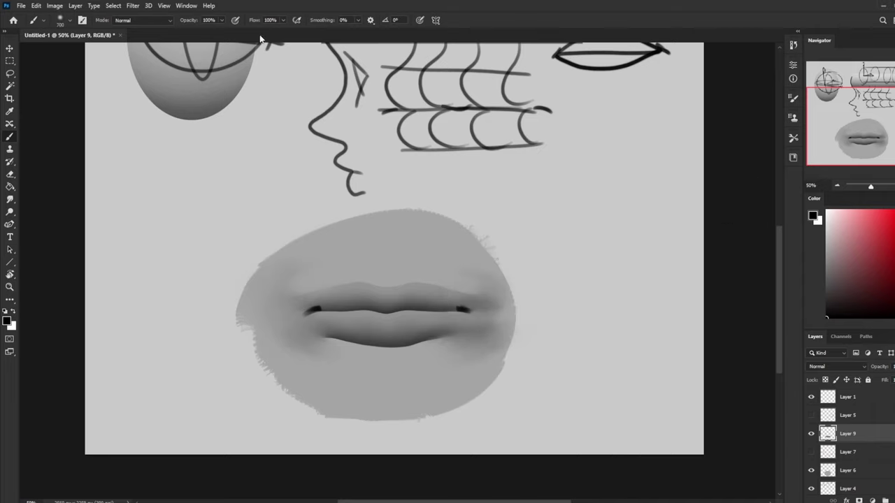
left_click(222, 20)
mouse_move(481, 311)
left_mouse_down()
mouse_move(471, 300)
mouse_move(450, 301)
mouse_move(475, 302)
mouse_move(460, 305)
left_mouse_up()
key("bracketleft")
key("bracketleft")
key("bracketleft")
key("bracketleft")
key("bracketleft")
key("bracketleft")
key("bracketleft")
key("bracketleft")
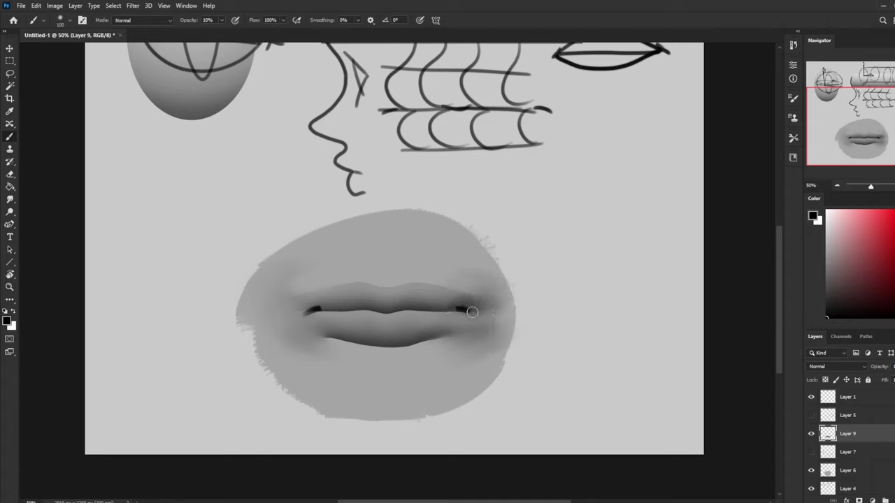
- Build up soft black shading around both mouth corners at 10% opacity, varying the brush size between about 200 and 90
key("bracketright")
key("bracketright")
key("bracketright")
key("bracketright")
key("bracketright")
key("bracketright")
key("bracketright")
key("bracketleft")
key("bracketleft")
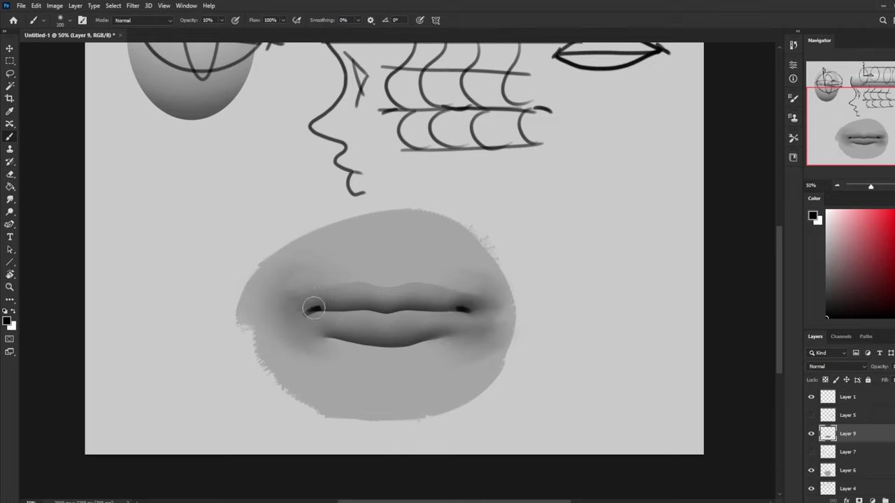
key("bracketleft")
key("bracketleft")
key("bracketleft")
key("bracketleft")
key("bracketleft")
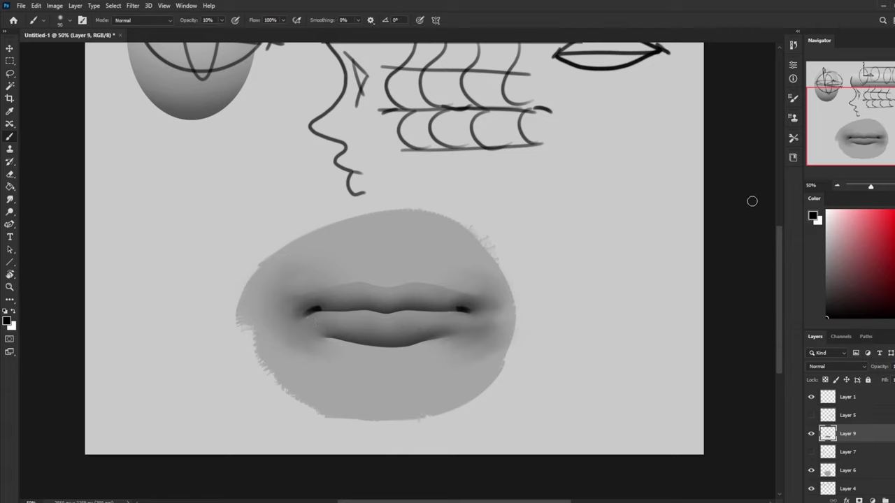
- Sketch concentric red rings around the right mouth corner at 100% opacity to show how its shadow spreads, and undo them
left_click(893, 221)
key("0")
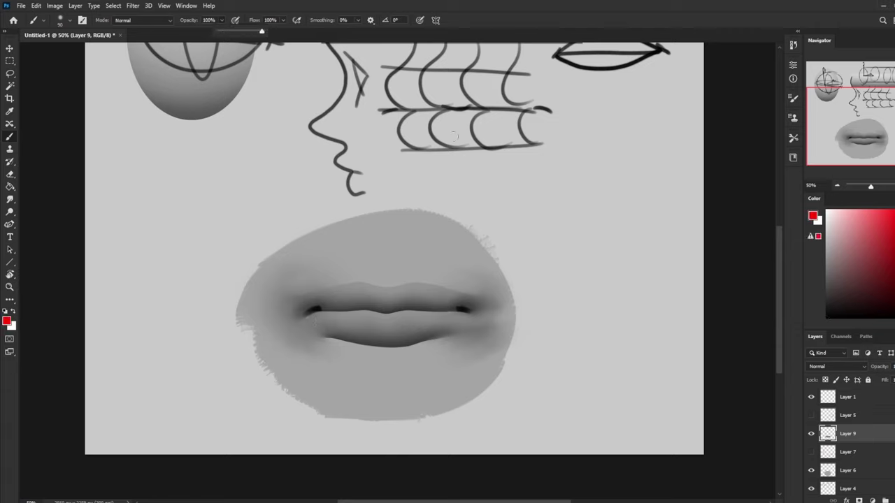
key("bracketleft")
key("bracketleft")
mouse_move(423, 309)
left_mouse_down()
mouse_move(477, 273)
mouse_move(511, 308)
mouse_move(488, 324)
mouse_move(421, 307)
mouse_move(454, 311)
mouse_move(447, 289)
mouse_move(499, 307)
mouse_move(469, 306)
left_mouse_up()
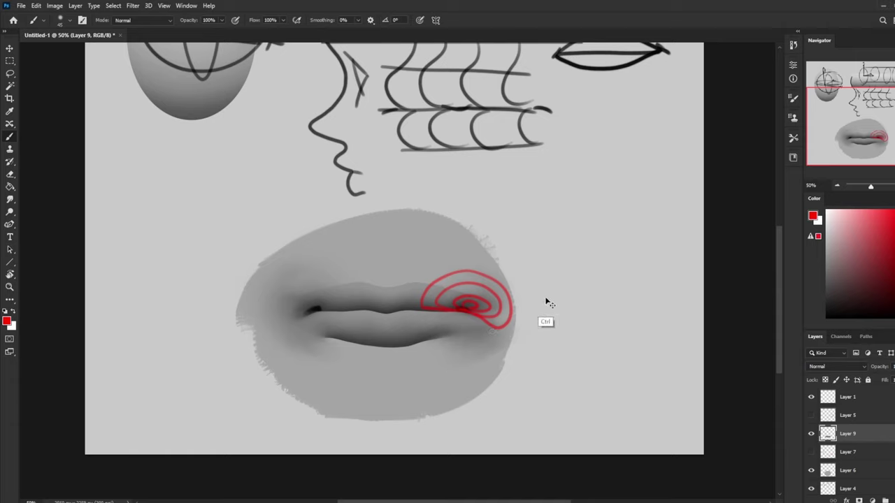
key("ctrl+z")
key("ctrl+z")
key("ctrl+z")
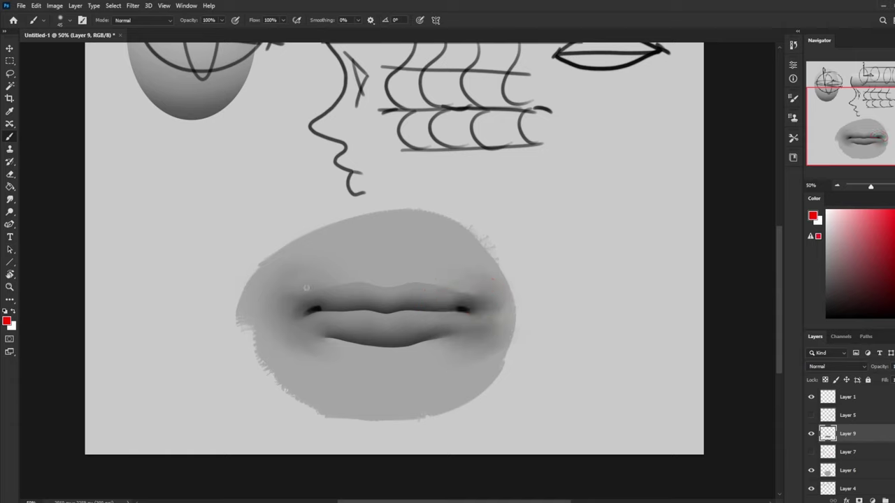
- Smudge the black accents at both mouth corners into the lips at 4% strength
left_click(10, 200)
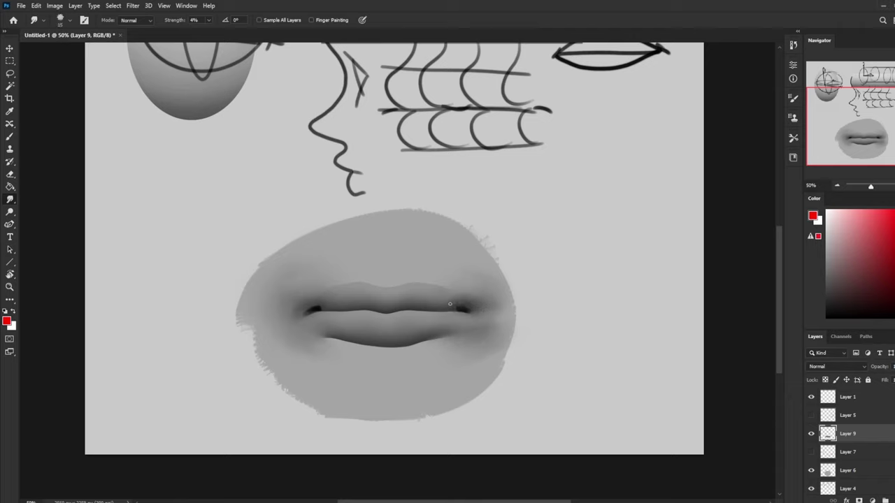
key("bracketleft")
- Try marking the areas just below both mouth corners in blue, and undo the strokes
left_click(894, 246)
key("b")
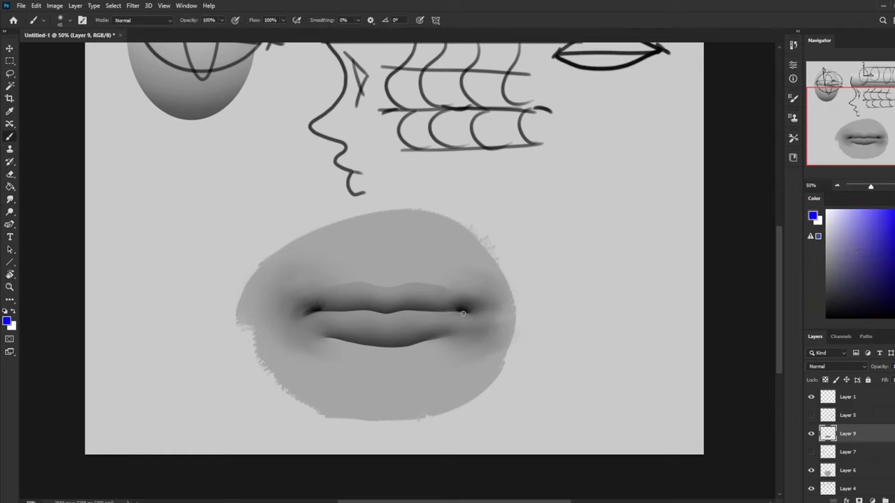
left_click_drag(459, 313, 466, 315)
key("ctrl+z")
mouse_move(313, 313)
left_mouse_down()
mouse_move(336, 303)
mouse_move(313, 266)
mouse_move(252, 314)
mouse_move(333, 308)
mouse_move(304, 320)
mouse_move(343, 325)
left_mouse_up()
key("ctrl+z")
key("ctrl+z")
key("ctrl+z")
- Soften the mouth corners and the outer edges of the upper lip with the Smudge tool at 4% strength
left_click(11, 200)
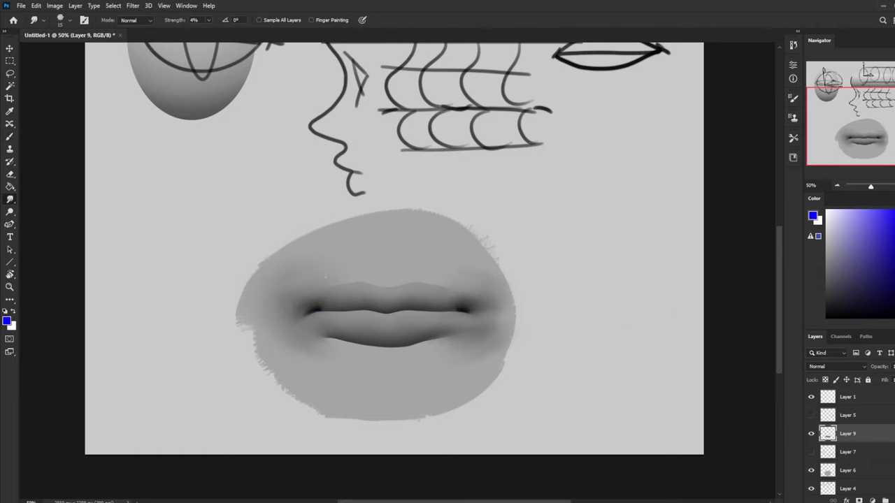
key("bracketright")
key("bracketright")
key("bracketright")
key("bracketleft")
- Darken the upper lip with the near-black sampled from the mouth corner, using the first Dry-Oil brush at 22% opacity
key("b")
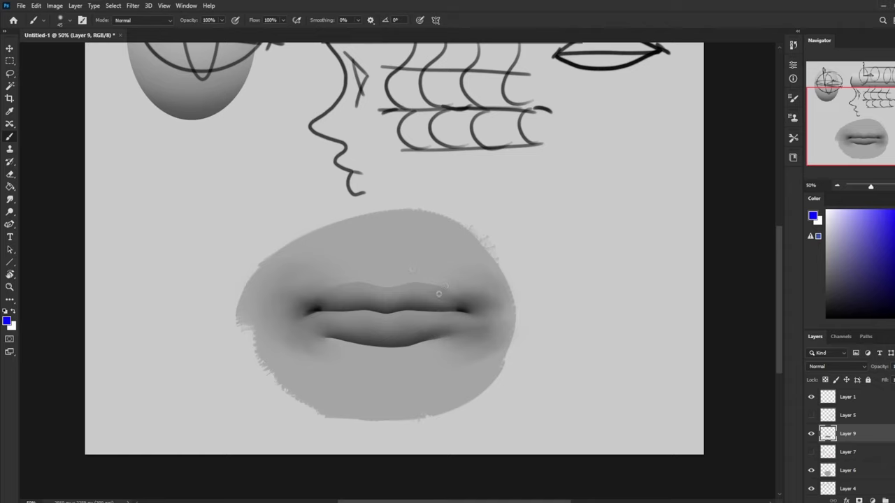
right_click(455, 309)
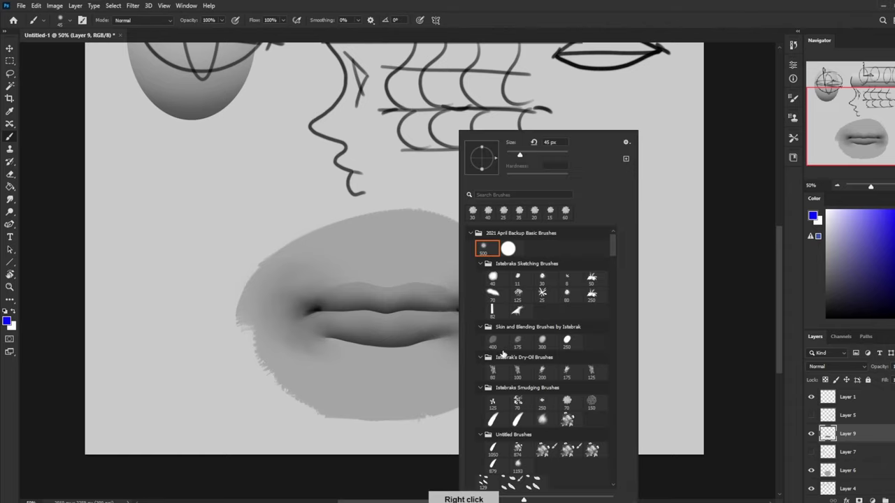
left_click(497, 372)
left_click(711, 276)
left_click(464, 309, "alt")
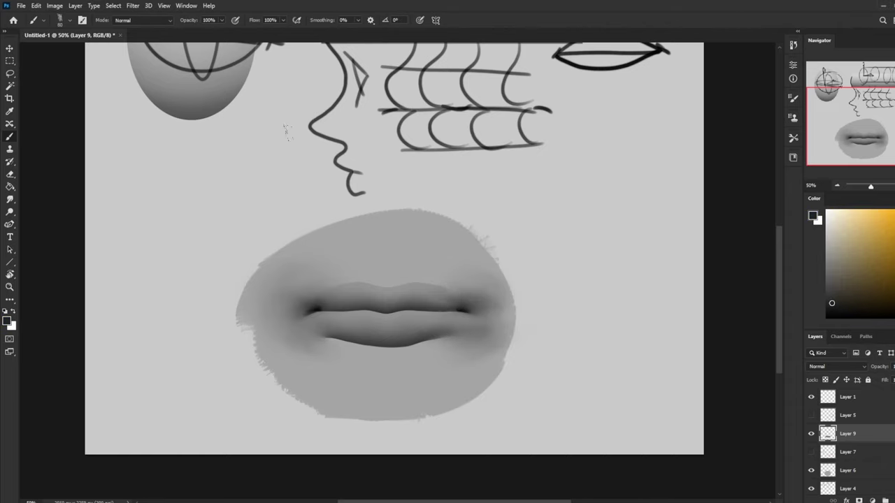
left_click(223, 21)
left_click(194, 31)
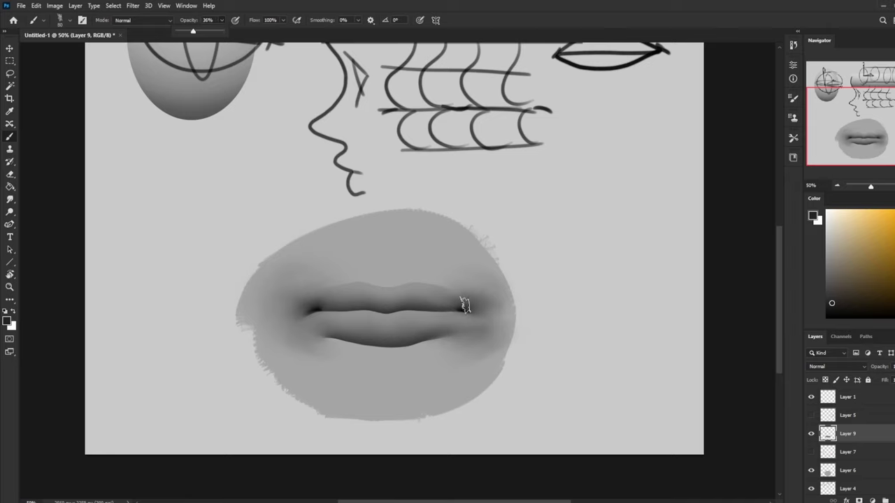
mouse_move(460, 303)
left_mouse_down()
mouse_move(421, 292)
mouse_move(387, 297)
left_mouse_up()
key("ctrl+z")
mouse_move(458, 304)
left_mouse_down()
mouse_move(397, 299)
mouse_move(418, 293)
mouse_move(408, 294)
mouse_move(457, 301)
mouse_move(332, 300)
mouse_move(355, 295)
left_mouse_up()
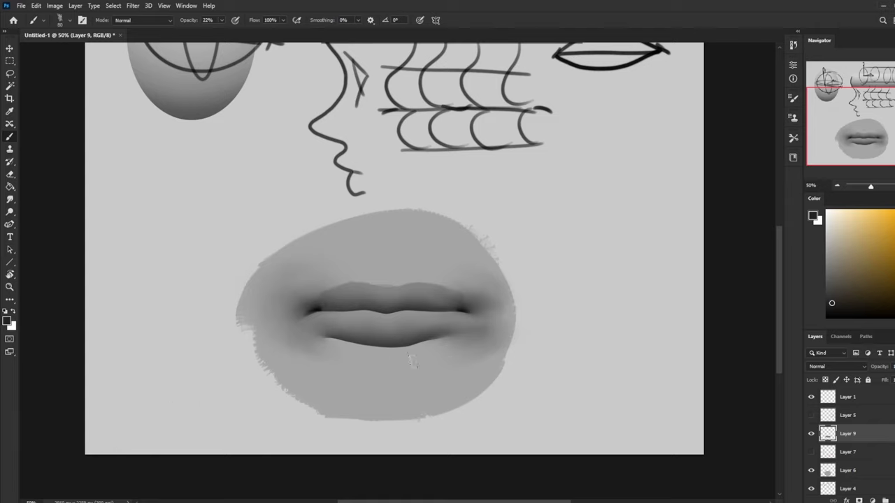
- Paint a shadow strip beneath the lower lip and a broad dark curve around the chin at 22% opacity
mouse_move(423, 346)
left_mouse_down()
mouse_move(329, 347)
mouse_move(442, 346)
mouse_move(331, 348)
left_mouse_up()
key("bracketleft")
key("bracketleft")
key("bracketleft")
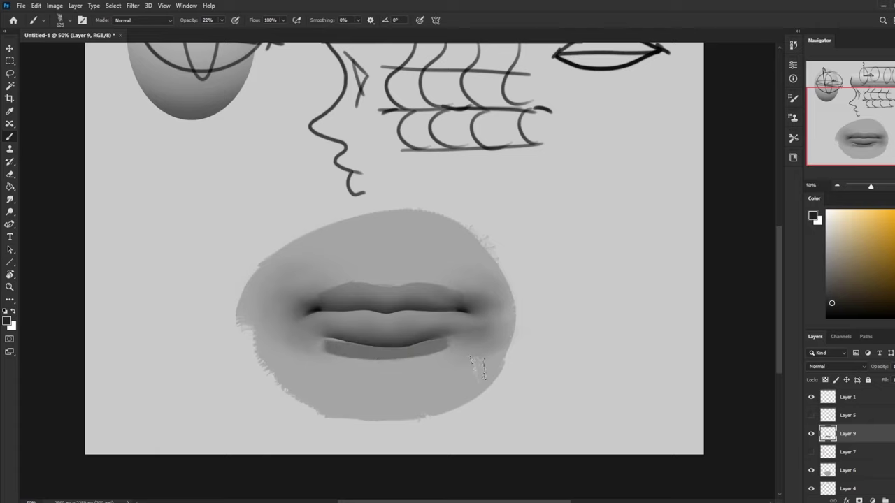
mouse_move(489, 363)
left_mouse_down()
mouse_move(269, 354)
mouse_move(294, 344)
mouse_move(450, 393)
mouse_move(494, 353)
left_mouse_up()
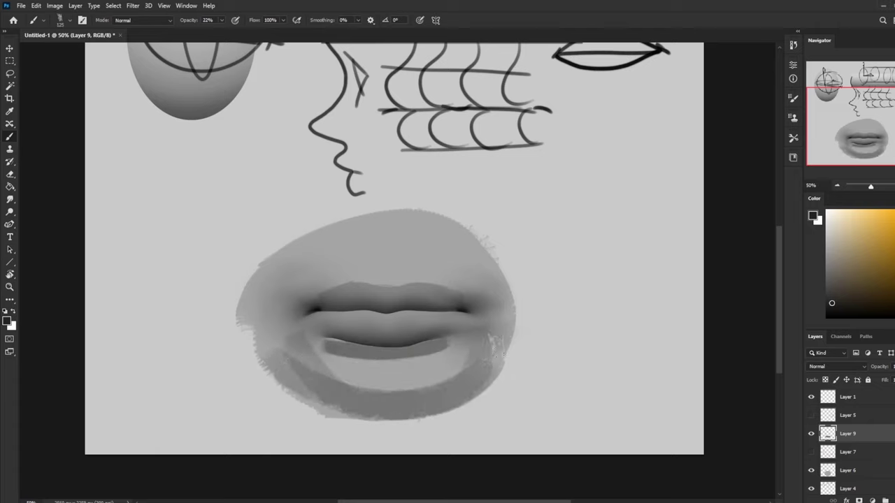
- Paint a light gray highlight in the philtrum above the centre of the upper lip at 22% opacity
key("ctrl+minus")
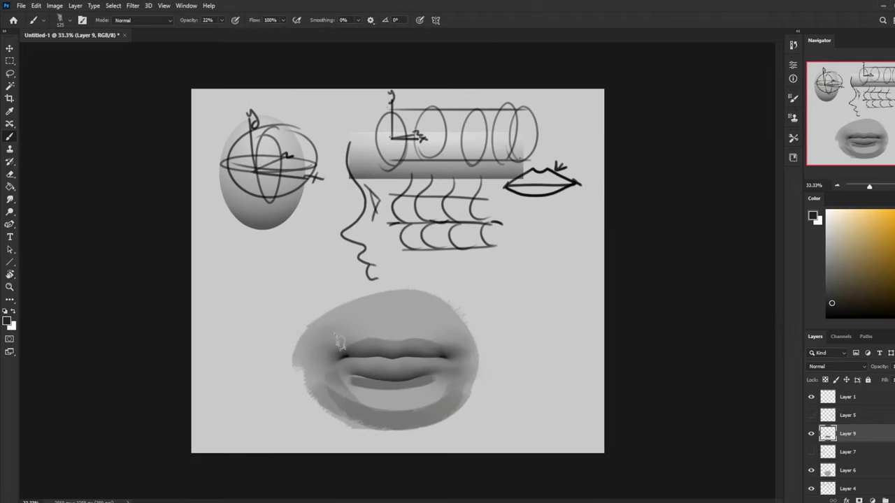
left_click_drag(830, 227, 813, 224)
mouse_move(402, 329)
left_mouse_down()
mouse_move(382, 329)
mouse_move(403, 330)
left_mouse_up()
key("[")
key("[")
- Lighten both sides of the philtrum above the upper lip with sampled grays, and brighten the philtrum itself with white
key("ctrl+plus")
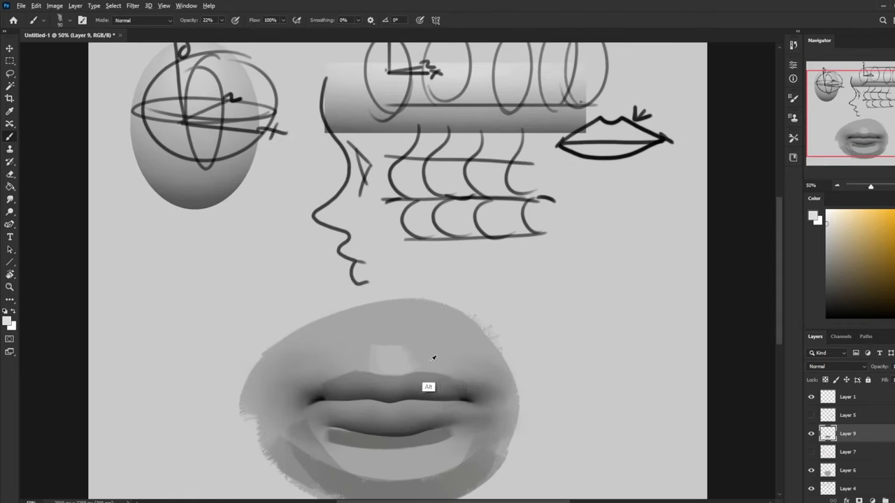
left_click(431, 370, "alt")
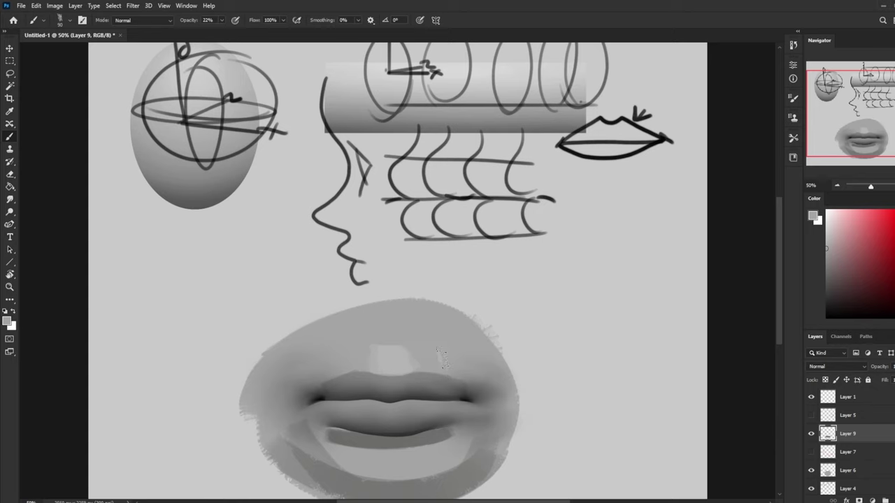
left_click(395, 371, "alt")
left_click(427, 345, "alt")
left_click_drag(417, 356, 455, 366)
mouse_move(359, 350)
left_mouse_down()
mouse_move(323, 364)
mouse_move(361, 346)
mouse_move(321, 370)
left_mouse_up()
left_click(461, 344, "alt")
left_click(439, 360, "alt")
left_click_drag(425, 354, 474, 381)
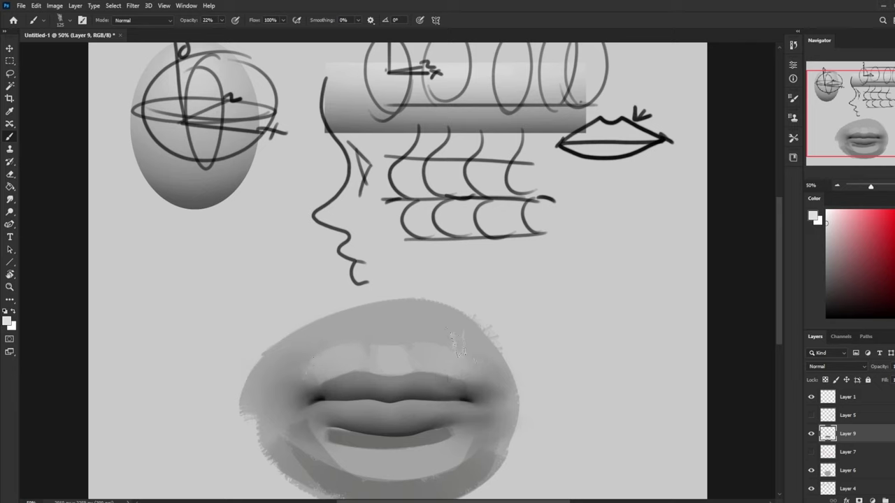
left_click(833, 213)
left_click_drag(398, 356, 391, 362)
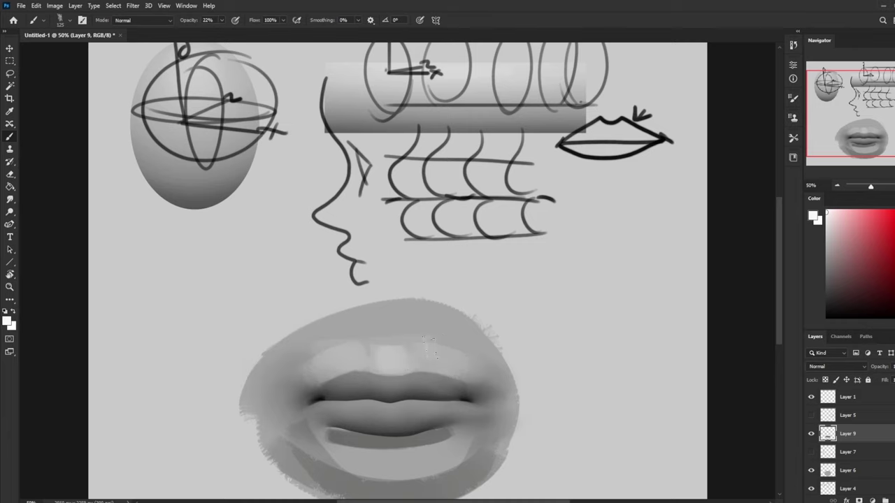
- Shade both sides of the chin with the gray sampled from below the lower lip, raising the brush opacity to 30%
key("ctrl+minus")
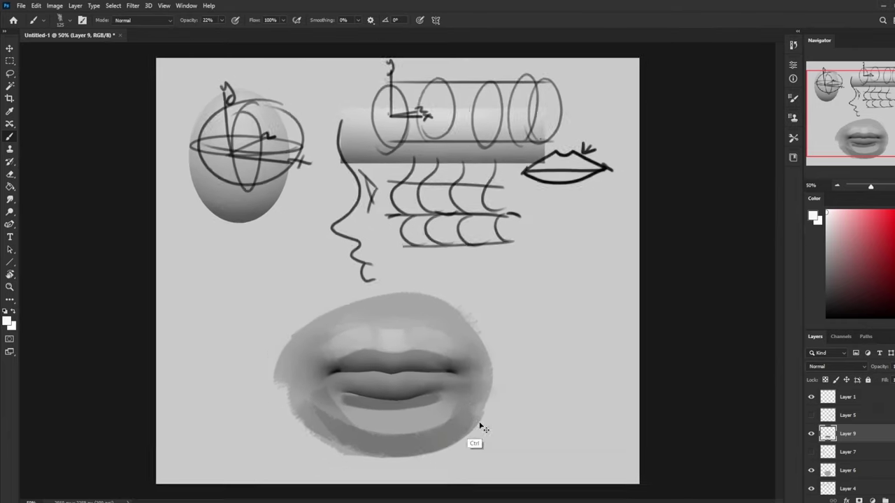
left_click(417, 403, "alt")
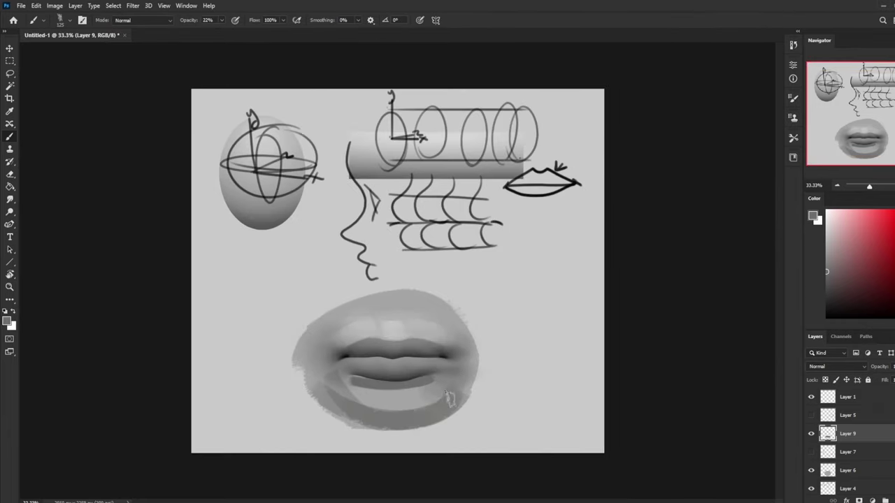
mouse_move(332, 399)
left_mouse_down()
mouse_move(360, 399)
mouse_move(348, 407)
mouse_move(431, 402)
mouse_move(448, 391)
mouse_move(456, 413)
mouse_move(465, 398)
mouse_move(442, 413)
mouse_move(431, 406)
left_mouse_up()
left_click(223, 21)
left_click(226, 32)
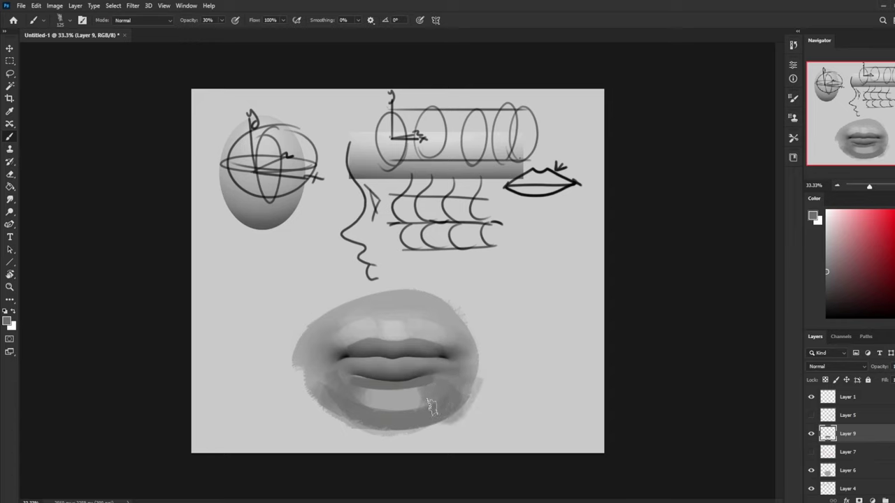
- Extend the gray shading along the chin beneath the lower lip, and add a new layer above Layer 9
mouse_move(382, 419)
left_mouse_down()
mouse_move(431, 411)
mouse_move(326, 414)
mouse_move(453, 407)
left_mouse_up()
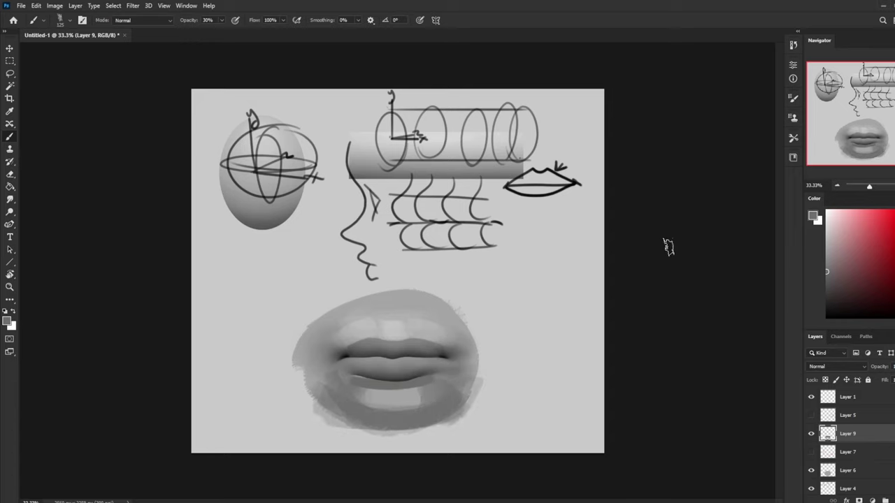
left_click_drag(840, 299, 825, 304)
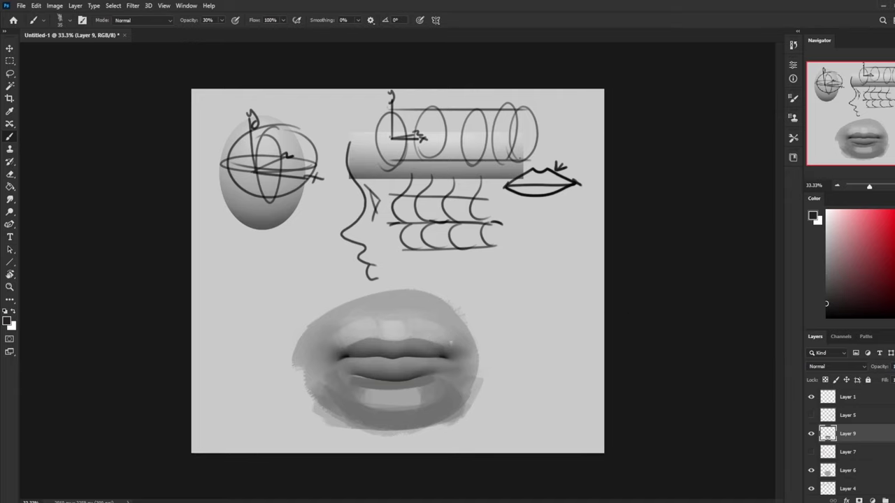
scroll(451, 343, "up", 2)
left_click_drag(503, 367, 487, 249)
key("ctrl+shift+alt+n")
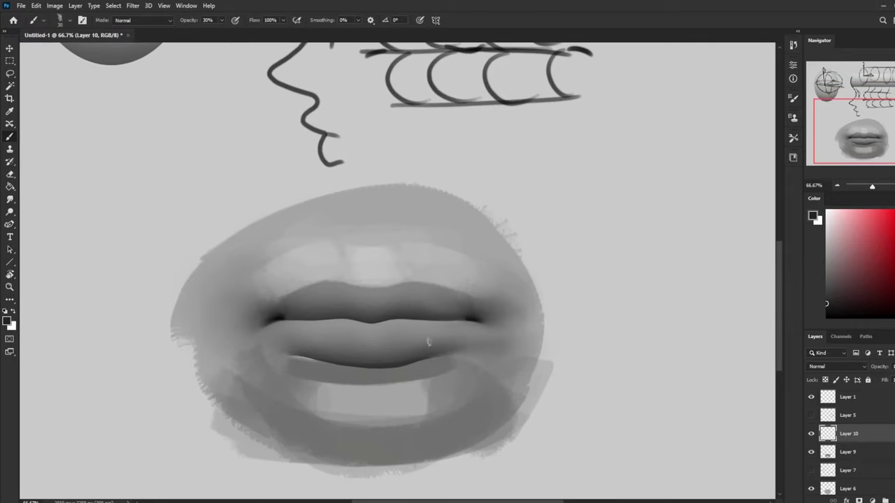
- Darken the parting line between the lips with a small soft black brush at 5% opacity, and check the new layer's effect
right_click(394, 310)
left_click(826, 317)
left_click(221, 21)
left_click(434, 320)
key("bracketleft")
key("bracketleft")
key("bracketleft")
key("bracketleft")
key("bracketleft")
key("bracketleft")
key("bracketleft")
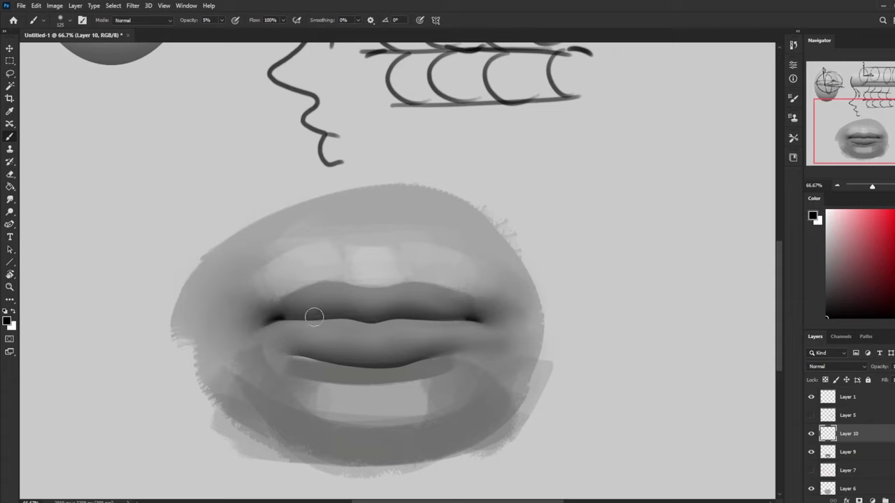
key("bracketleft")
key("bracketleft")
key("bracketleft")
key("bracketleft")
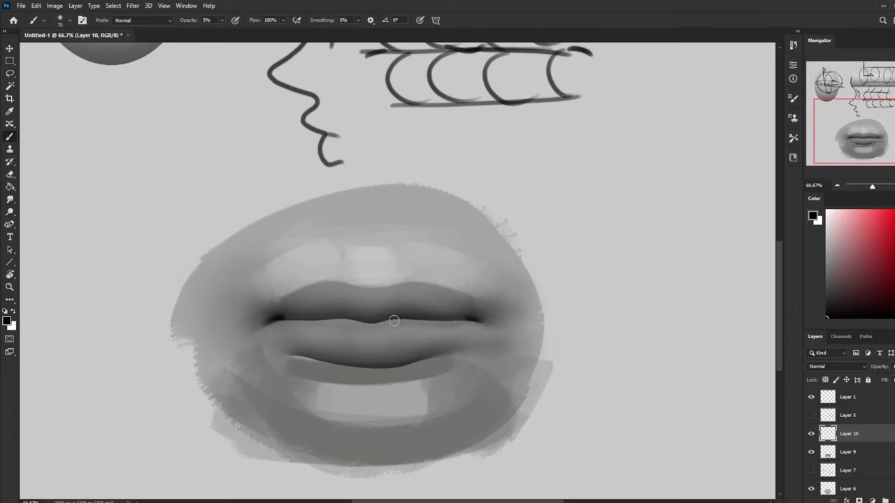
key("bracketleft")
key("bracketleft")
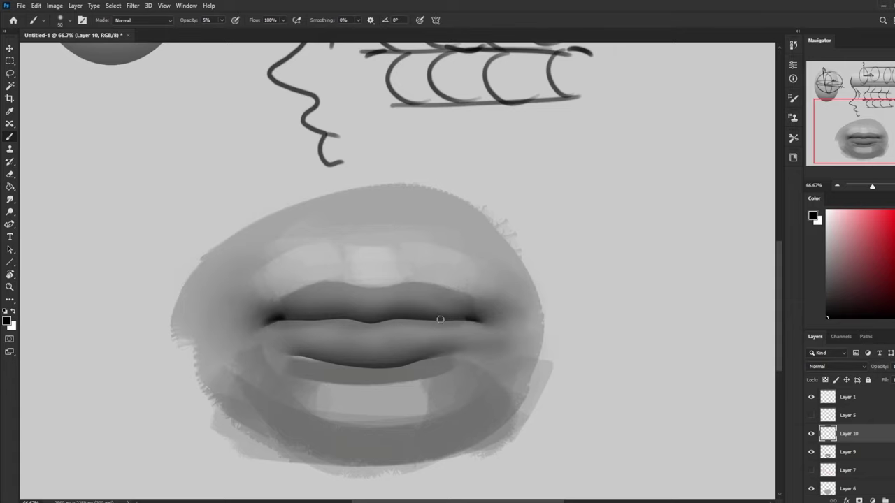
key("bracketright")
key("bracketleft")
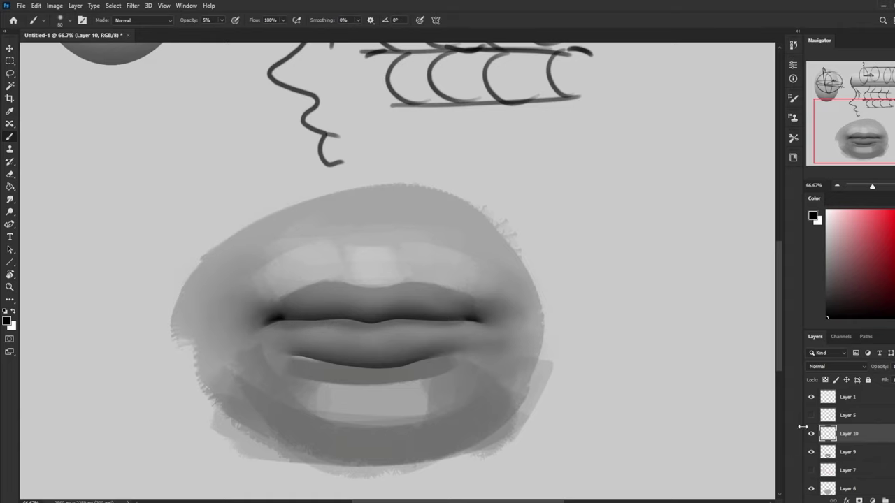
left_click(811, 434)
left_click(810, 433)
- Erase the excess dark paint below the parting line on the lower lip with a small eraser at 76% opacity
key("e")
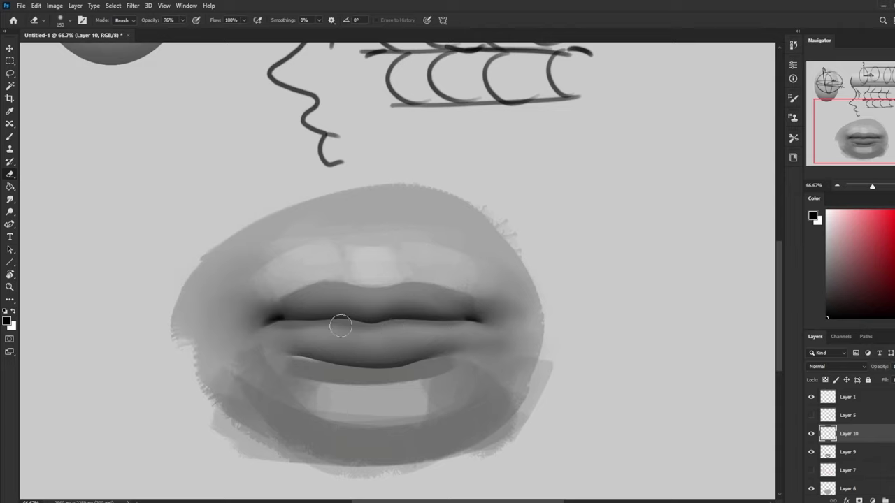
key("bracketleft")
key("bracketleft")
key("bracketleft")
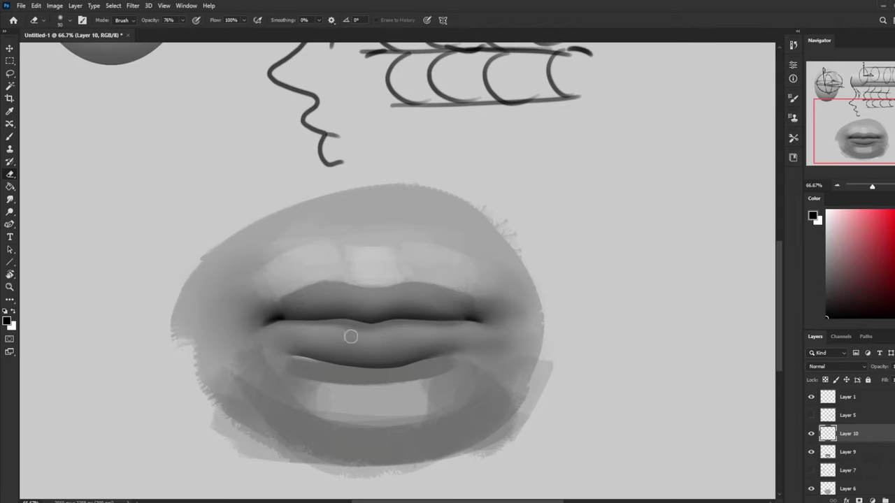
key("bracketright")
key("bracketright")
key("bracketleft")
key("bracketleft")
key("bracketleft")
- Compare the lips with and without the Layer 10 shading, leaving that layer hidden
left_click(811, 435)
left_click(811, 435)
left_click(813, 437)
left_click(812, 438)
left_click(812, 435)
left_click(813, 437)
left_click(811, 434)
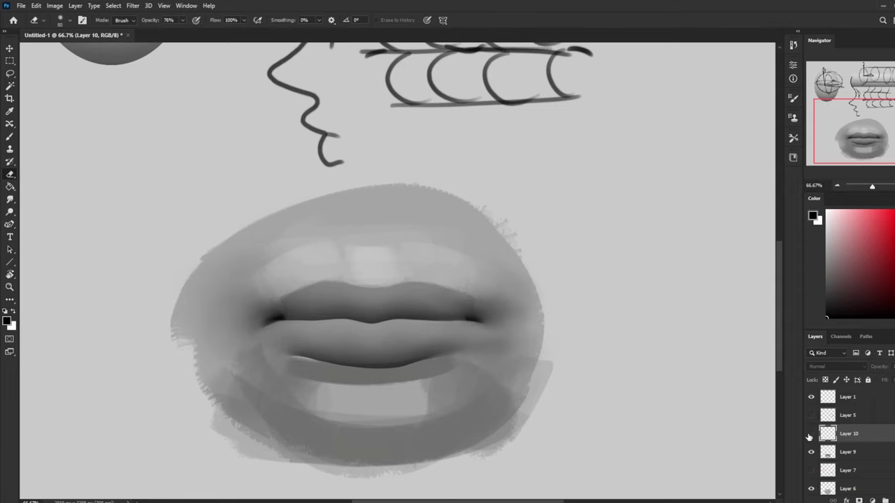
left_click(811, 435)
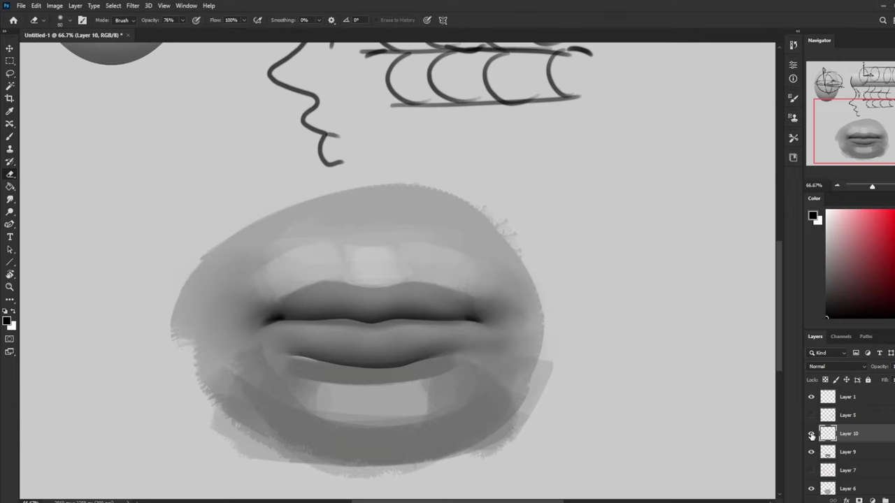
left_click(811, 435)
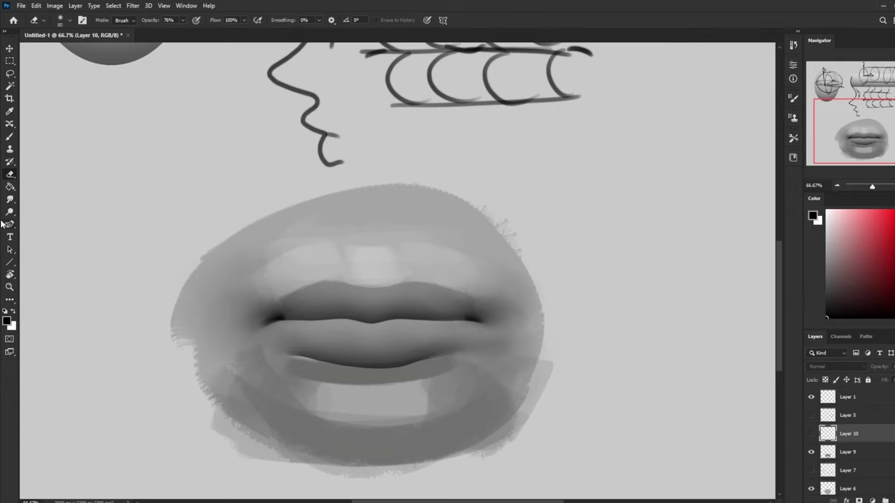
- Smudge the highlight beside the philtrum and the adjoining upper lip edge on Layer 9 at 4% strength
left_click(10, 199)
left_click(853, 452)
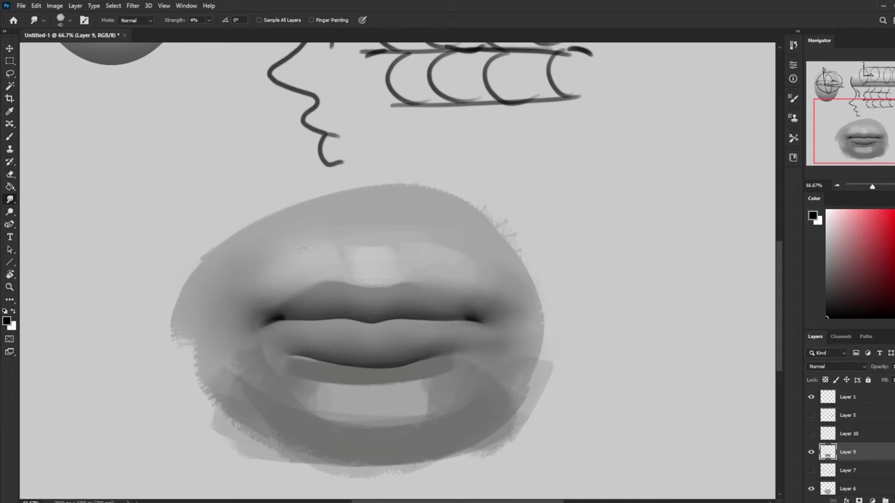
key("bracketright")
- Soften the highlight on the other side of the philtrum with a sampled light gray at 5% brush opacity
key("b")
left_click(407, 275, "alt")
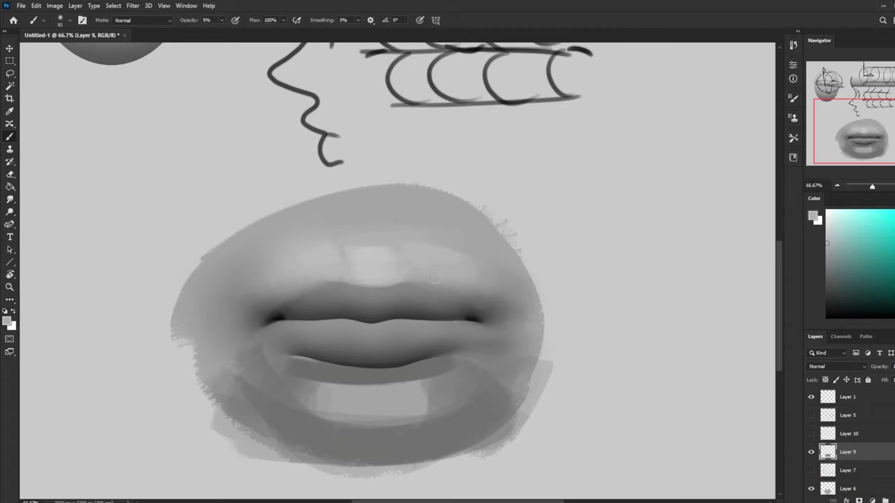
key("bracketleft")
key("bracketleft")
key("bracketleft")
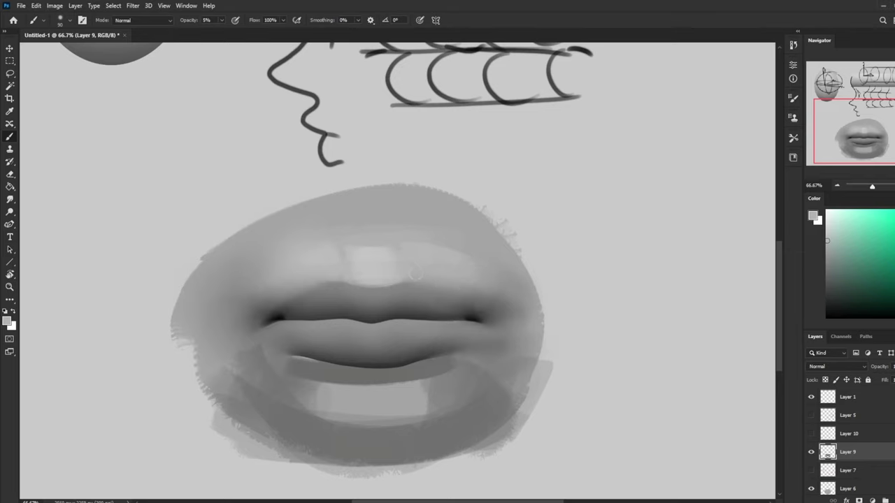
- Refine the upper lip's top edge and the skin above it with sampled grays, using a flat brush at 25% opacity
key("bracketright")
key("bracketright")
key("bracketright")
key("bracketright")
key("bracketright")
left_click(222, 21)
left_click(230, 31)
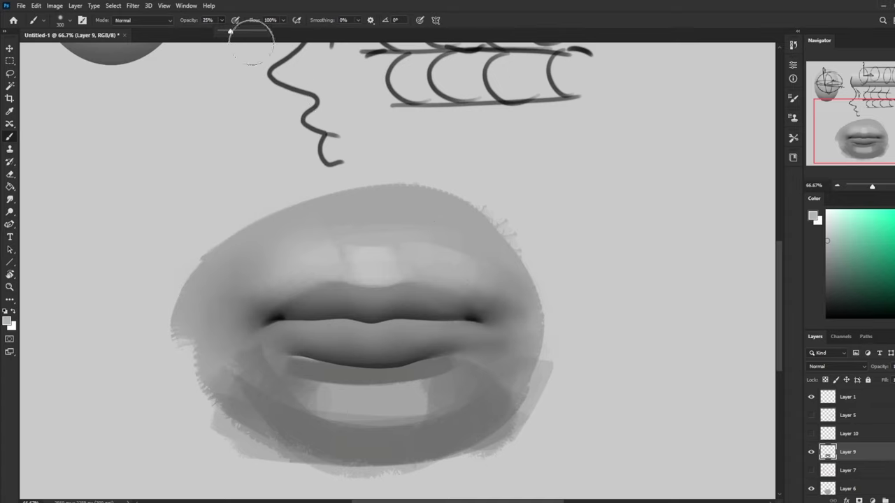
key("ctrl+b")
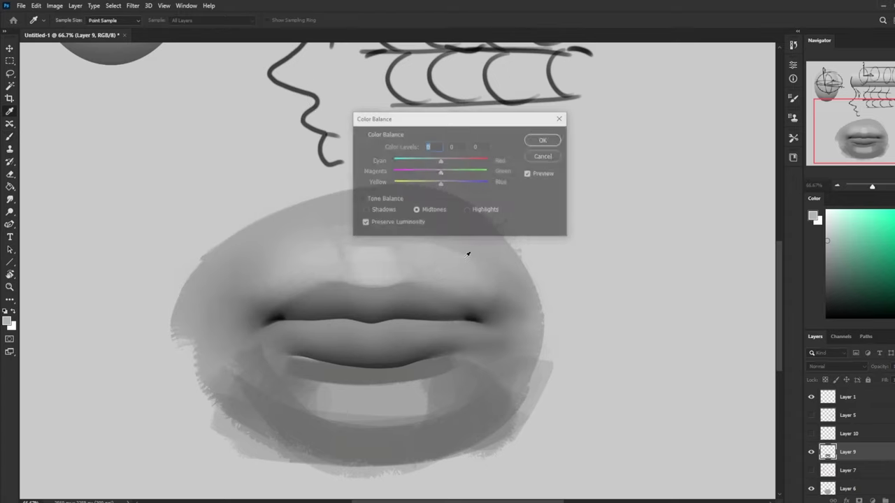
left_click(557, 158)
right_click(460, 134)
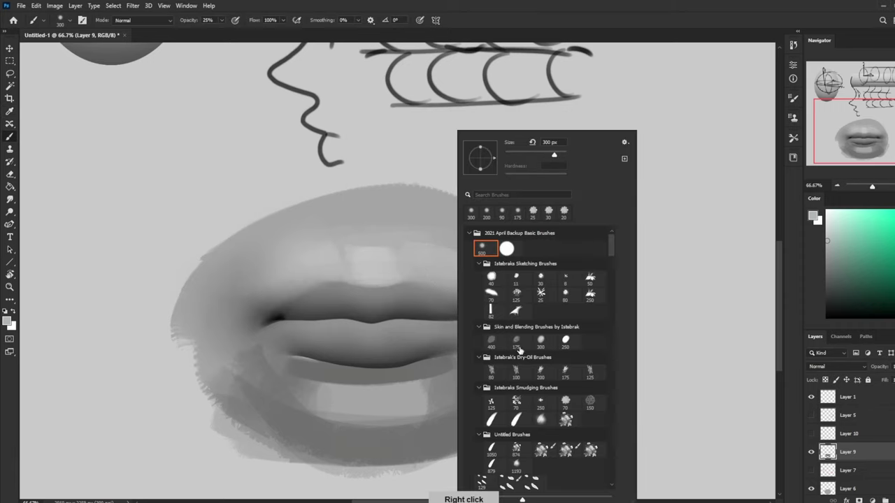
left_click(489, 310)
key("Return")
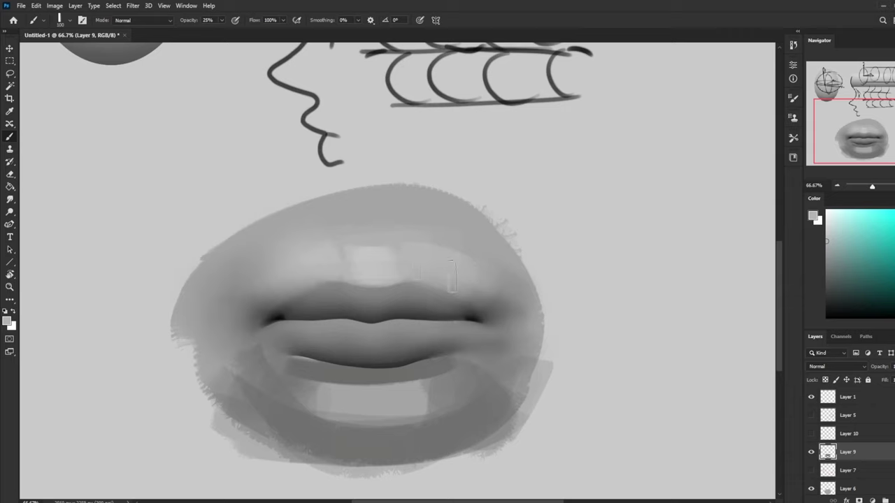
left_click(395, 313, "alt")
left_click(399, 305, "alt")
left_click_drag(399, 305, 382, 278, "alt")
- Smudge the lower lip's bottom edge into the shadow beneath, and darken it with the tone sampled from the mouth corner
key("r")
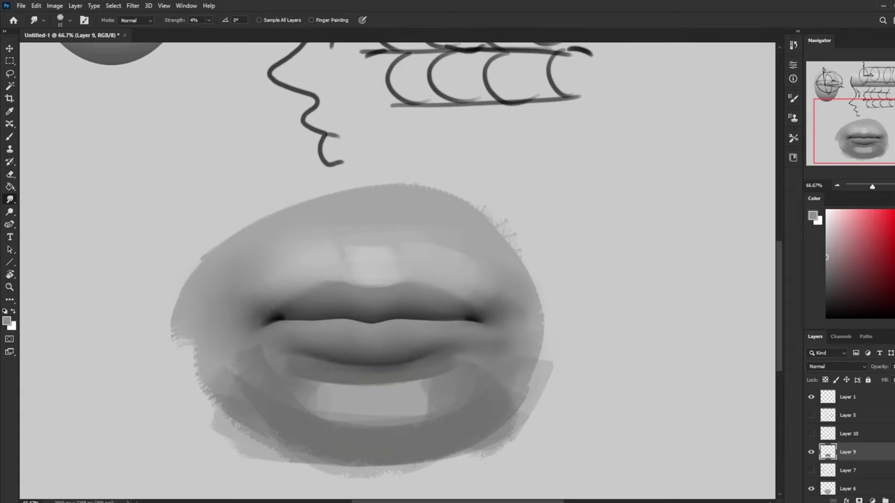
key("ctrl+minus")
key("b")
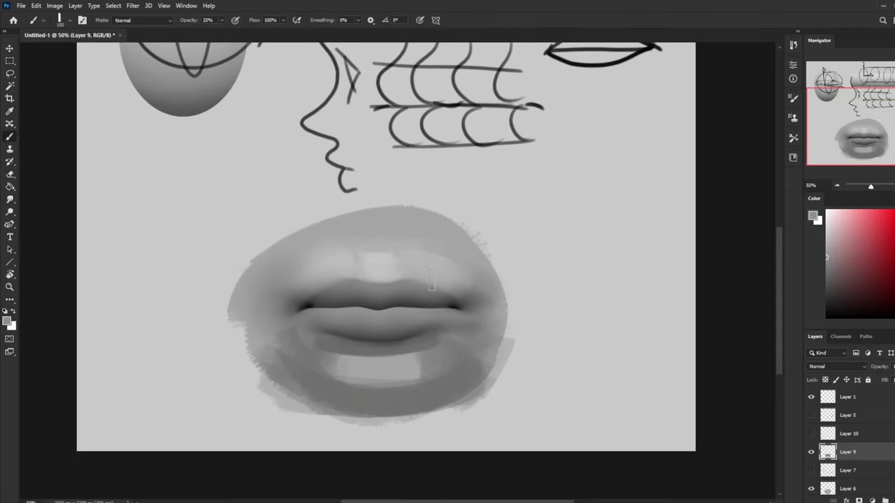
right_click(432, 288)
double_click(465, 248)
left_click(457, 302, "alt")
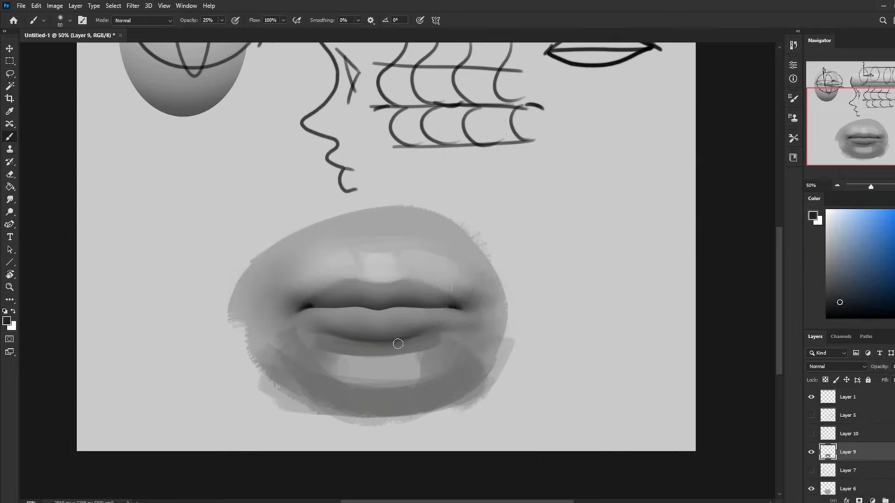
key("bracketright")
key("bracketright")
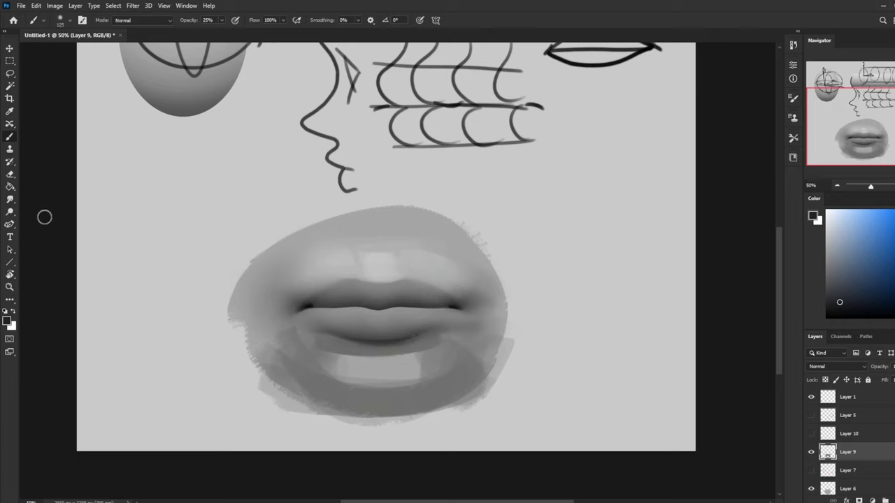
- Smudge the philtrum highlight into the surrounding skin, and touch up the upper lip and mouth corners with sampled dark grays
left_click(11, 200)
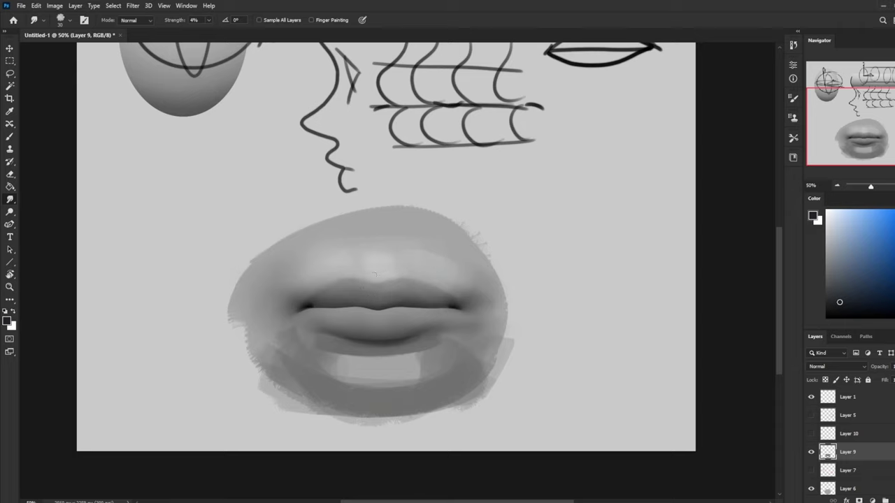
key("b")
left_click(402, 297, "alt")
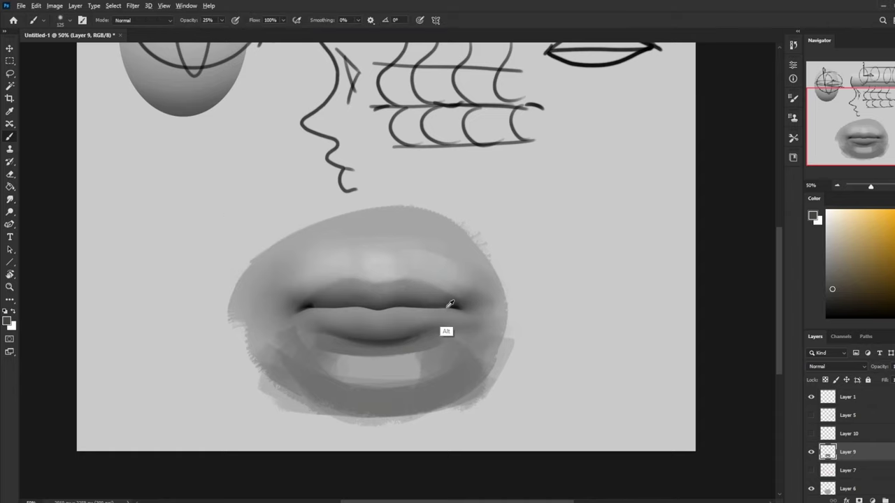
left_click(455, 304, "alt")
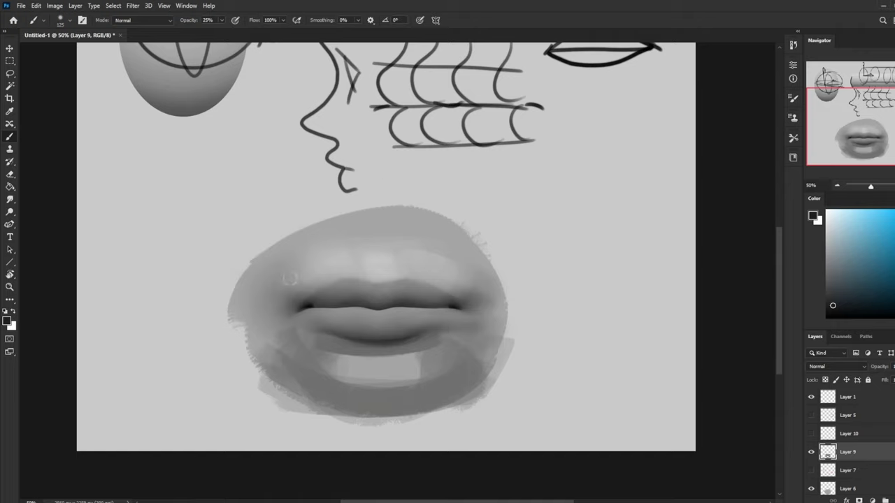
left_click(376, 260, "alt")
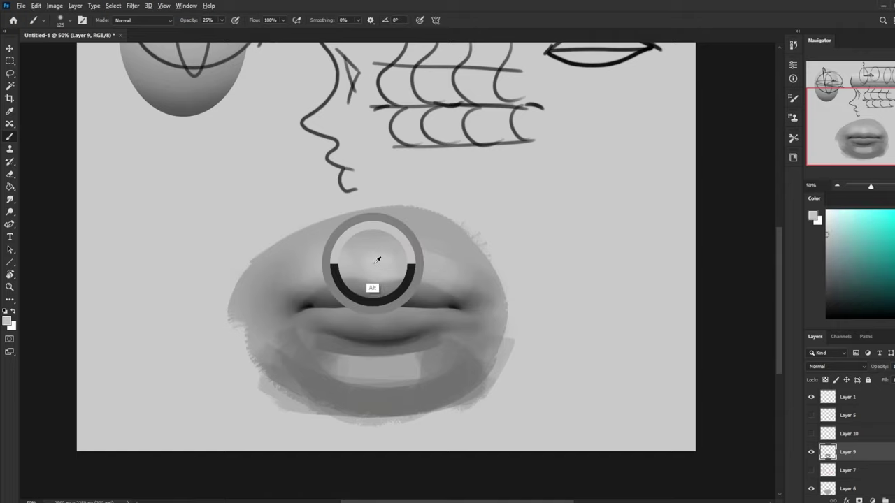
- Show Layer 10 again, compare its effect and merge it down into Layer 9
left_click(811, 435)
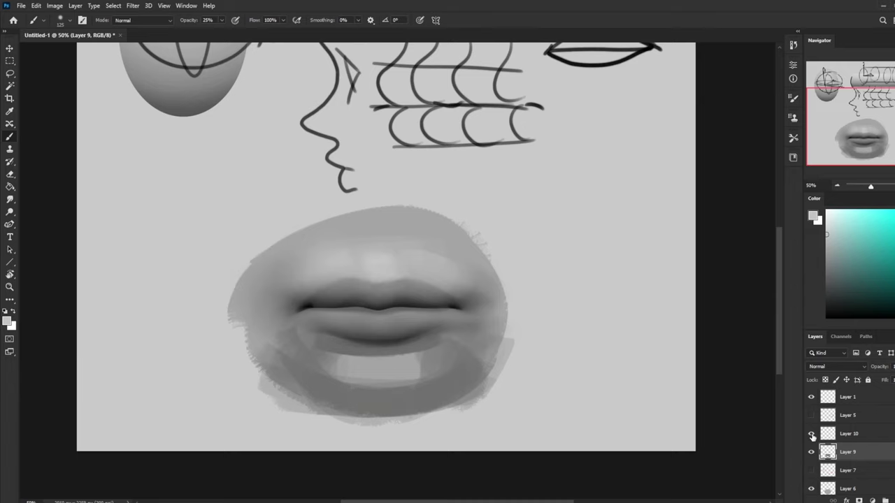
left_click(812, 434)
left_click(811, 435)
left_click(854, 434)
right_click(857, 438)
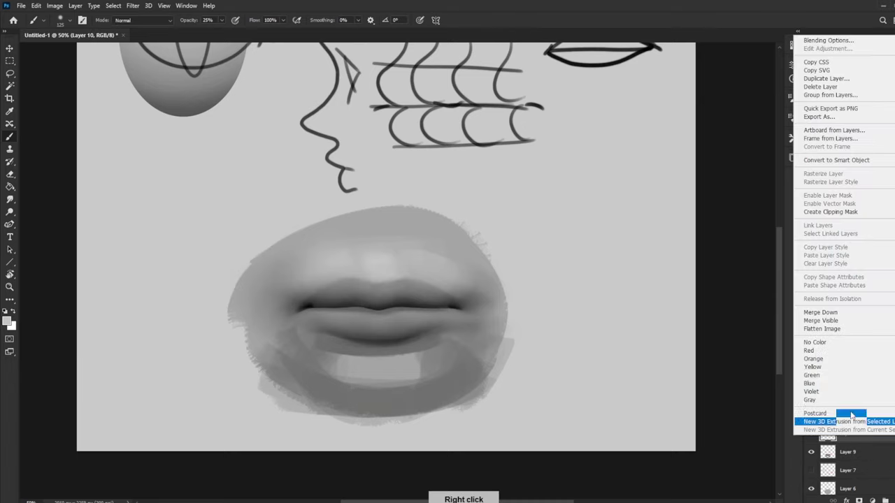
left_click(854, 312)
- Select the soft round brush and enlarge it for broad shading of the chin
left_click(10, 200)
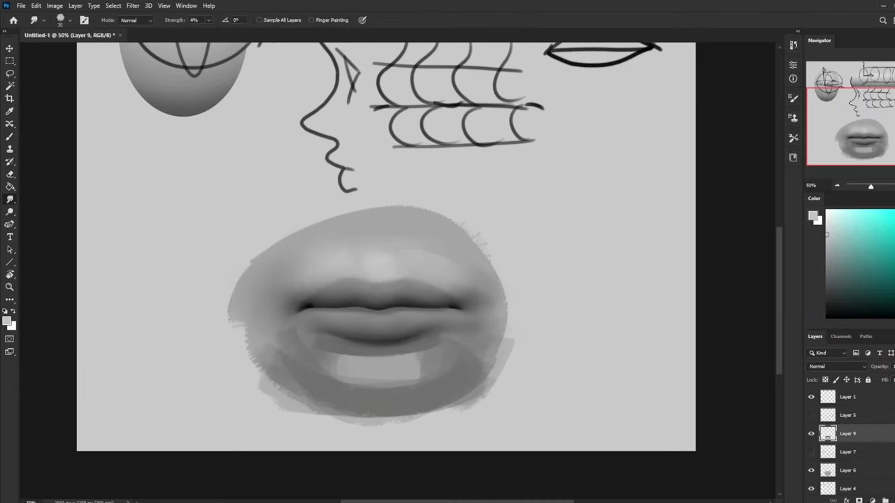
key("ctrl+minus")
key("b")
right_click(428, 315)
left_click(467, 251)
left_click(692, 280)
key("ctrl+plus")
key("bracketright")
key("bracketright")
key("bracketright")
key("ctrl+minus")
key("ctrl+minus")
key("ctrl+plus")
scroll(492, 280, "down", 3)
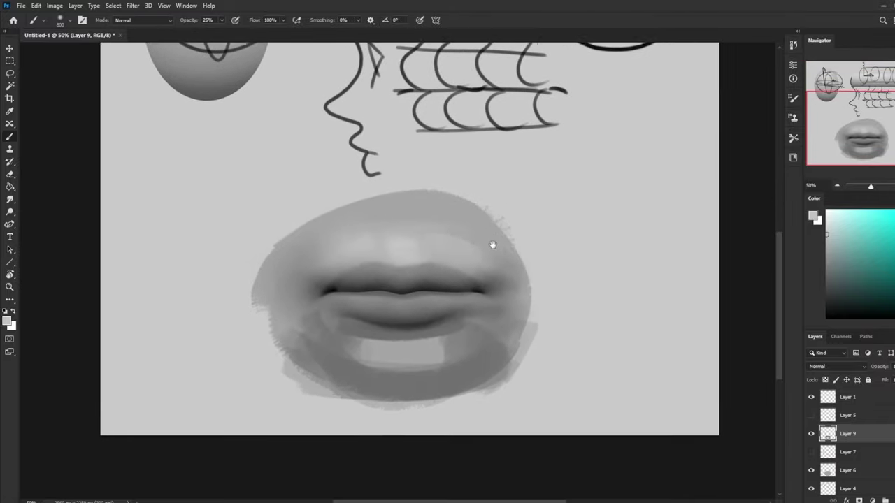
- Paint the gray sampled beside the lower lip's shadow across the chin with a 400 px brush at 40% opacity
left_click(348, 328, "alt")
key("bracketleft")
key("bracketleft")
key("bracketleft")
key("bracketleft")
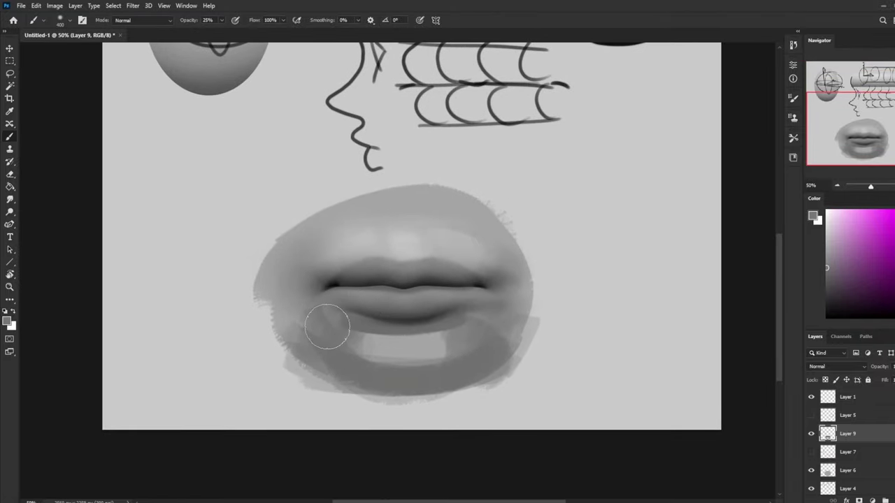
left_click(222, 20)
left_click(228, 30)
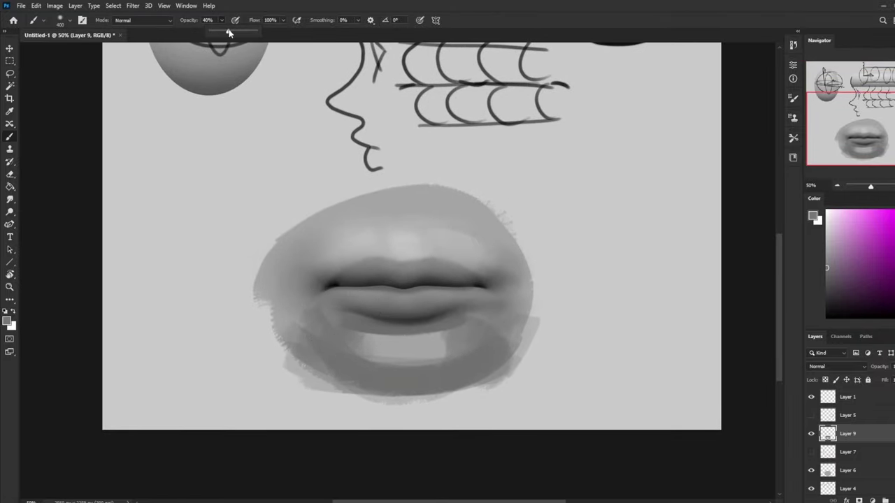
mouse_move(343, 336)
left_mouse_down()
mouse_move(376, 370)
mouse_move(338, 328)
mouse_move(377, 367)
mouse_move(343, 331)
mouse_move(378, 348)
mouse_move(405, 348)
mouse_move(356, 341)
mouse_move(448, 348)
left_mouse_up()
- Soften the hard edges of the chin highlight and extend it down into the dark curve with sampled grays
left_click(343, 332, "alt")
left_click(405, 347, "alt")
left_click(426, 345, "alt")
mouse_move(351, 351)
left_mouse_down()
mouse_move(445, 351)
mouse_move(342, 352)
mouse_move(446, 361)
mouse_move(384, 365)
mouse_move(451, 341)
mouse_move(449, 378)
left_mouse_up()
left_click(443, 346, "alt")
left_click(477, 341, "alt")
left_click(334, 369, "alt")
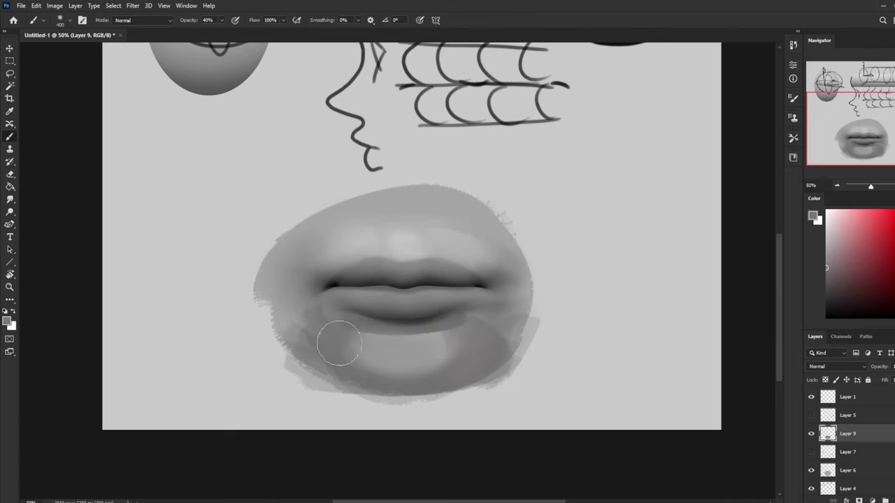
- Blend the dark chin areas beneath both mouth corners with sampled grays, using the 400 px brush at 40% opacity
left_click(321, 311, "alt")
mouse_move(321, 311)
left_mouse_down()
mouse_move(314, 319)
mouse_move(328, 342)
left_mouse_up()
left_click(457, 333, "alt")
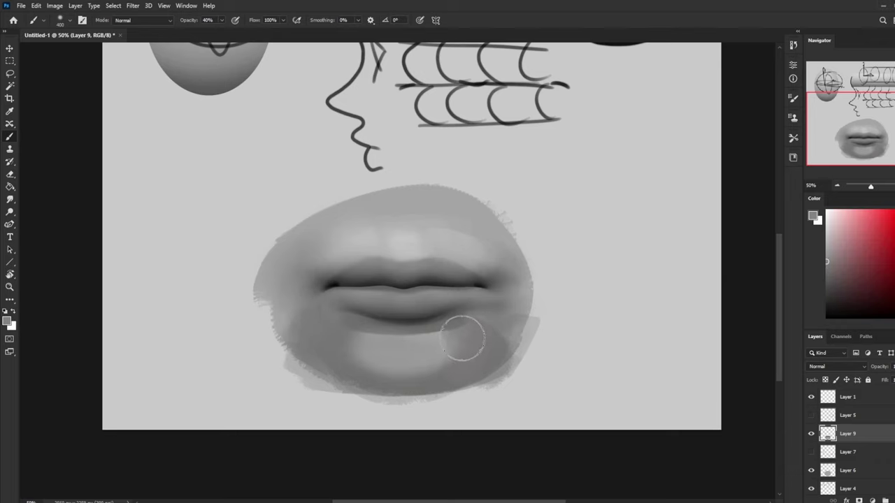
mouse_move(499, 321)
left_mouse_down()
mouse_move(504, 335)
mouse_move(522, 329)
mouse_move(457, 315)
left_mouse_up()
left_click(451, 343, "alt")
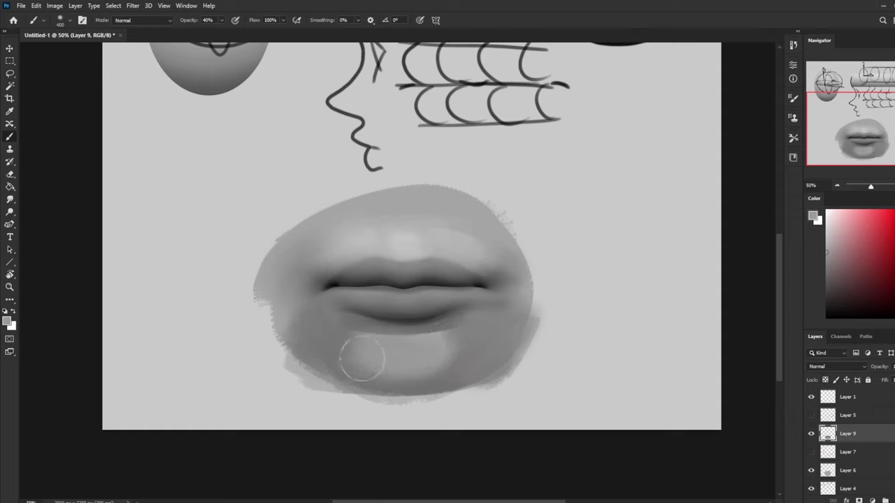
- Soften the side edges of the central chin highlight with grays sampled from inside the highlight
left_click(393, 354, "alt")
left_click_drag(403, 367, 453, 343)
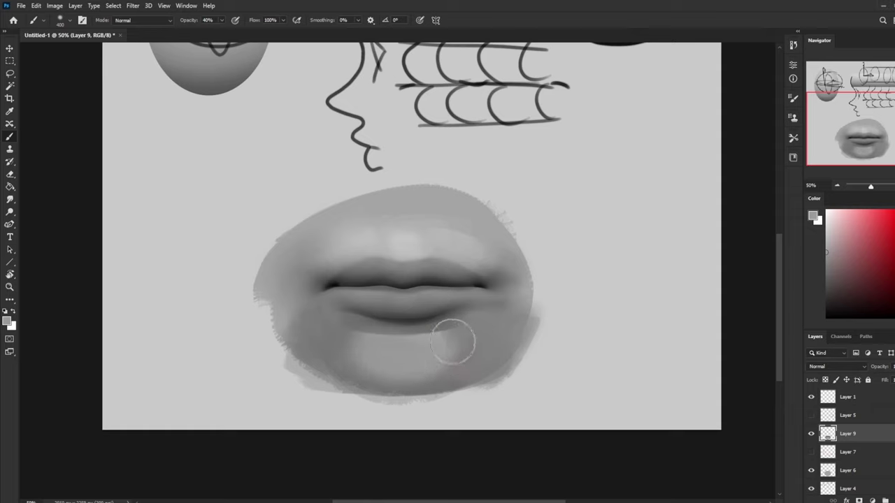
left_click(443, 354, "alt")
left_click_drag(425, 370, 444, 346)
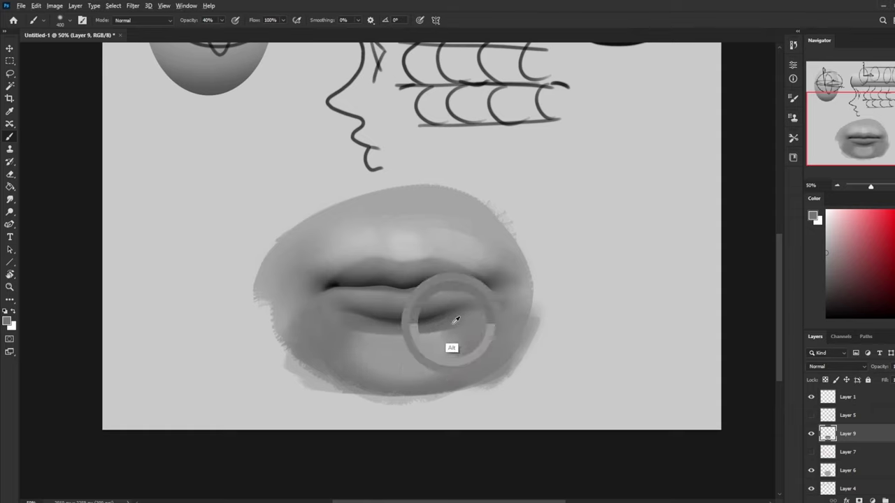
- Extend the shadow directly under the lower lip with sampled gray, using a soft brush between 175 and 250 px
left_click(453, 318, "alt")
key("bracketleft")
key("bracketleft")
key("bracketleft")
key("bracketleft")
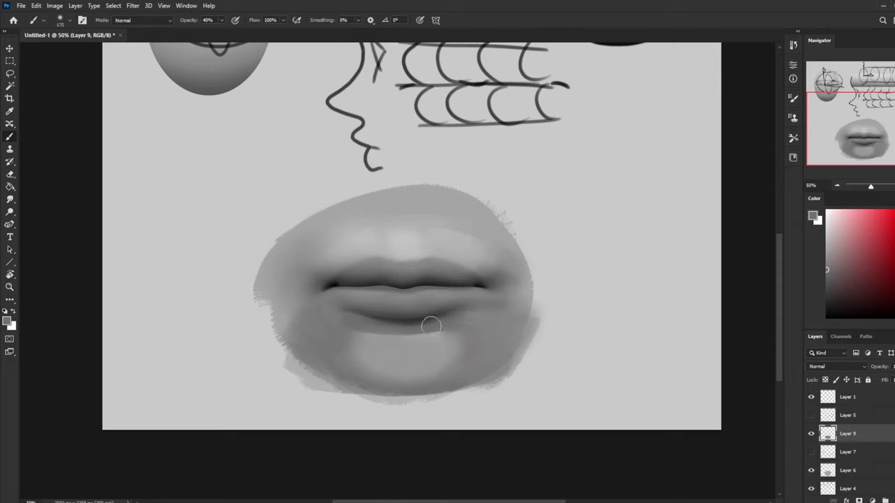
key("bracketright")
key("bracketright")
key("bracketleft")
key("bracketright")
key("bracketright")
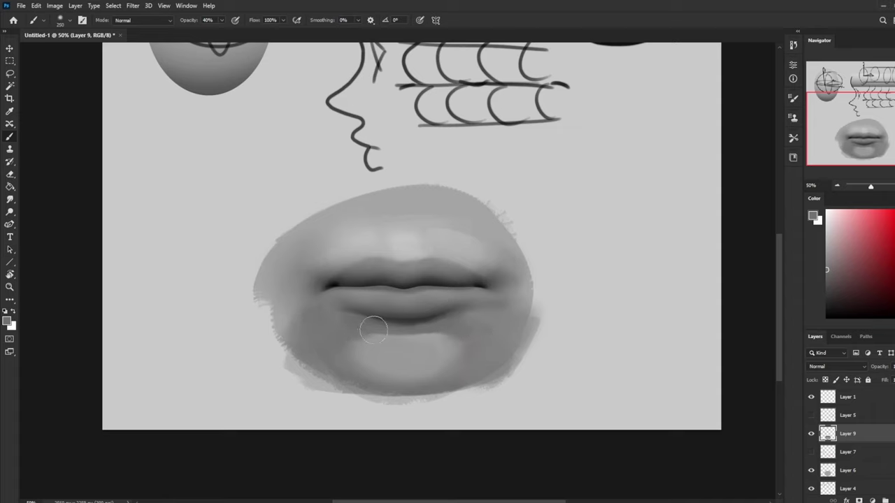
- Smudge the chin highlight at 4% strength and paint sampled mid-gray around both sides to round it off
left_click(10, 199)
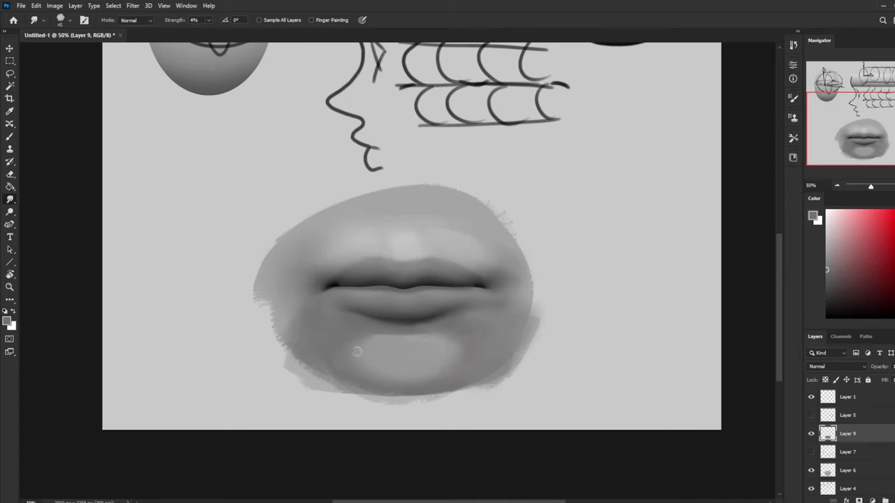
key("v")
key("b")
left_click(479, 377, "alt")
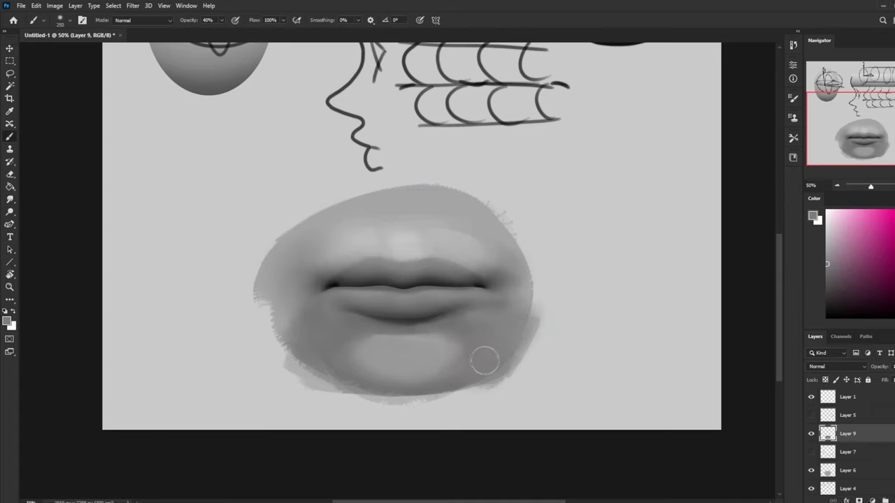
left_click_drag(487, 361, 454, 371)
left_click_drag(307, 345, 344, 365)
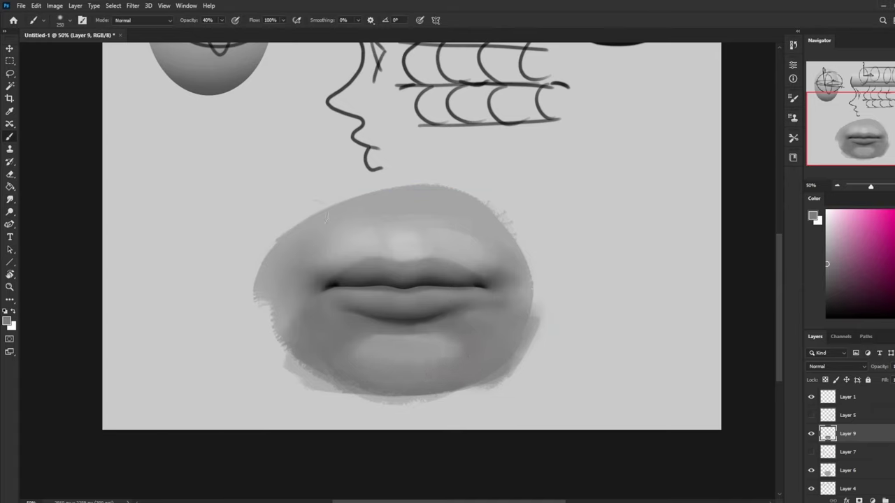
- Shade the upper lip with sampled dark gray, reducing the brush to 15% opacity and 175 px
left_click(428, 262, "alt")
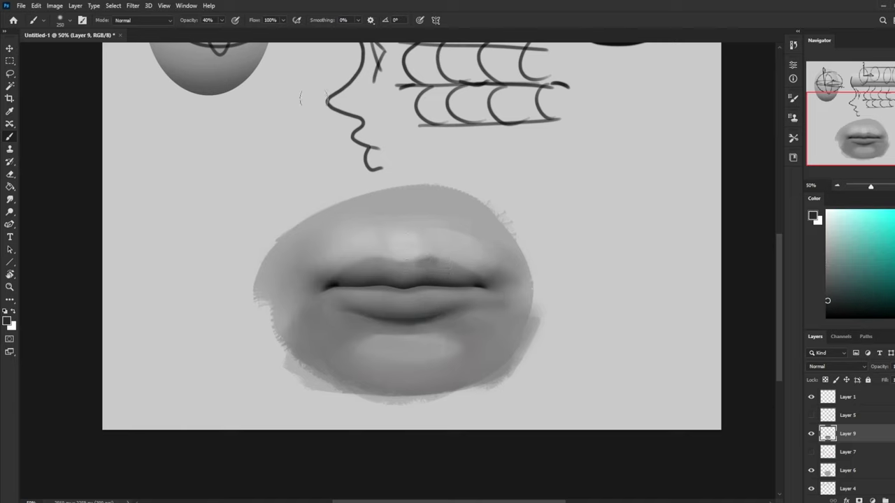
left_click_drag(221, 20, 211, 32)
key("bracketleft")
key("bracketleft")
left_click(416, 273, "alt")
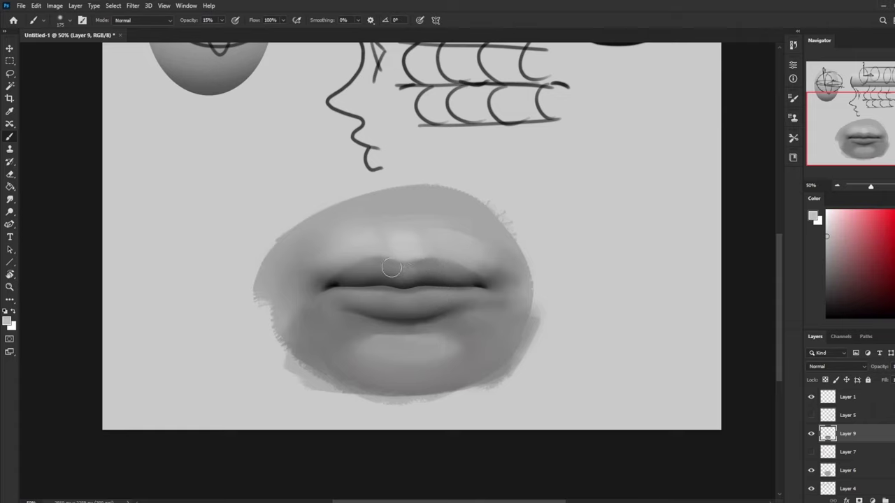
- Blend the upper lip's top border into the skin with sampled grays and a 125 px brush at 15% opacity
key("bracketright")
key("bracketright")
key("bracketright")
key("bracketleft")
key("bracketleft")
key("bracketleft")
key("bracketleft")
key("bracketleft")
left_click(353, 256, "alt")
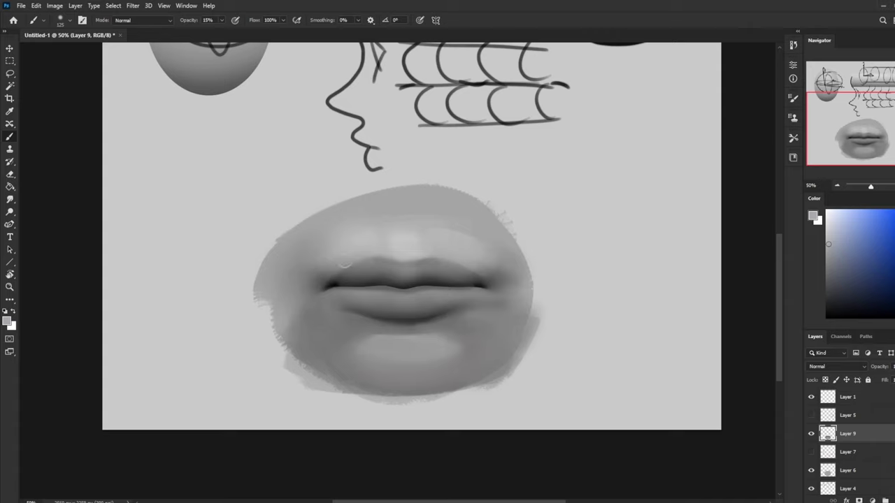
left_click(377, 255, "alt")
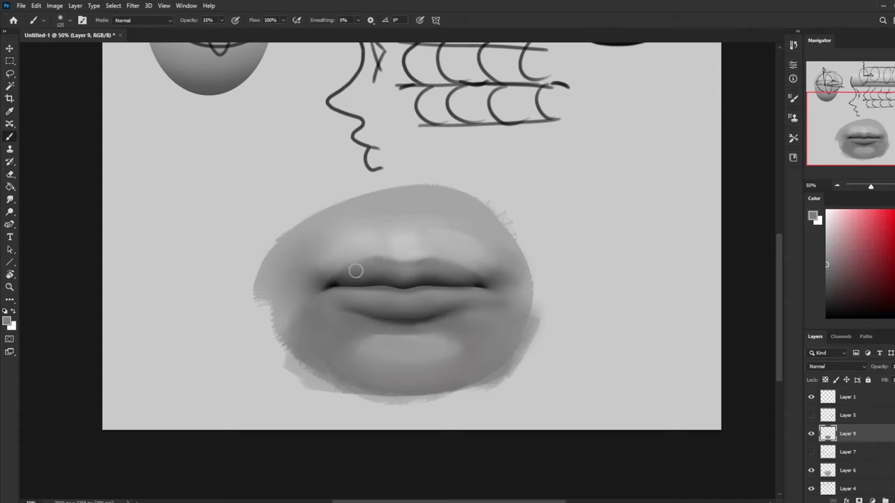
- Add a faint white highlight along the upper lip's border and deepen both mouth corners with sampled dark tone at 26% opacity
left_click(828, 212)
key("ctrl+minus")
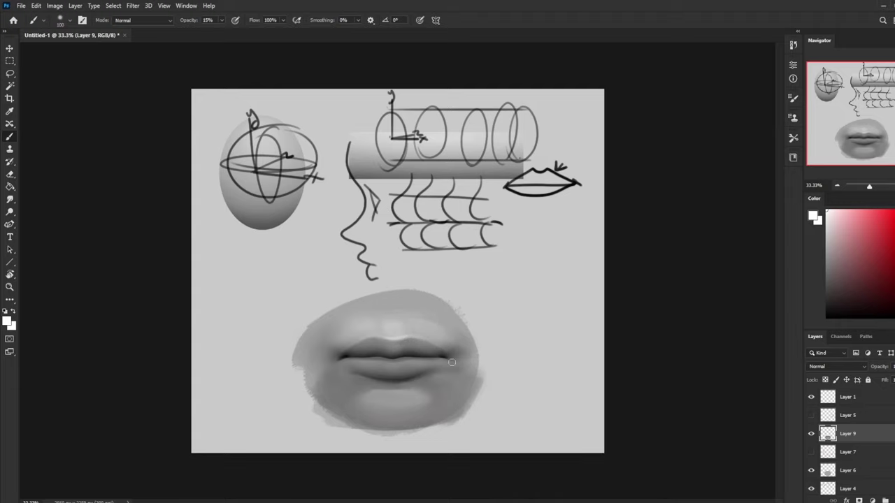
left_click(345, 356, "alt")
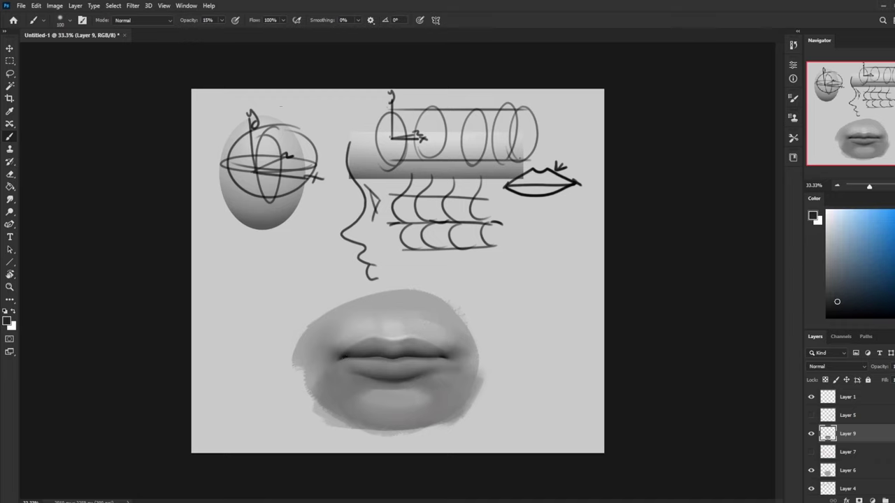
left_click_drag(222, 20, 241, 44)
left_click(444, 356)
- Lighten the lower lip with white at 11% opacity, narrowing the brush from 250 to 70 px
left_click_drag(846, 232, 775, 179)
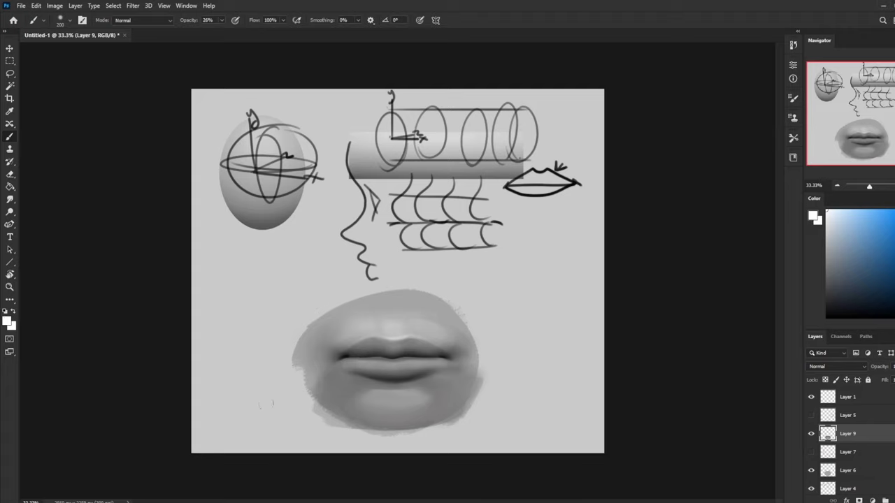
left_click(222, 21)
left_click(214, 31)
left_click(433, 348)
key("bracketright")
key("bracketleft")
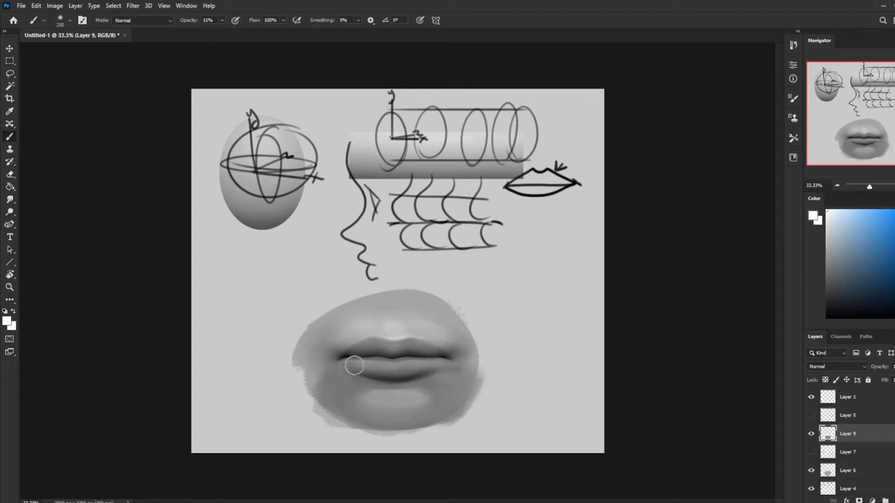
key("bracketleft")
key("bracketleft")
key("bracketleft")
key("bracketleft")
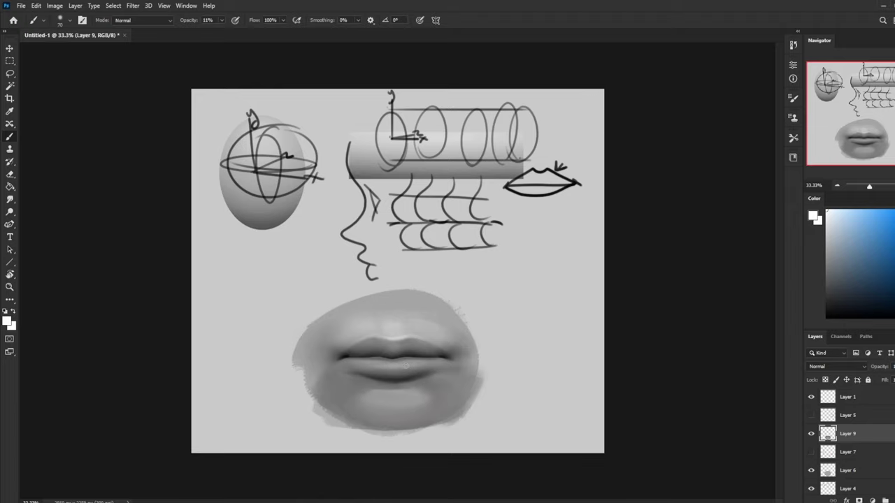
- Strengthen the white highlight along the lower lip's upper edge just under the mouth line with a 150 to 175 px brush
key("bracketleft")
key("bracketleft")
key("bracketright")
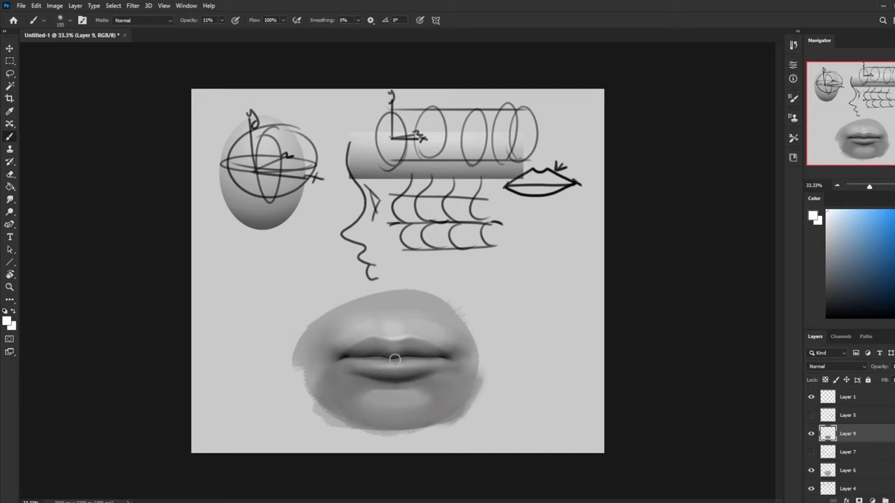
key("bracketright")
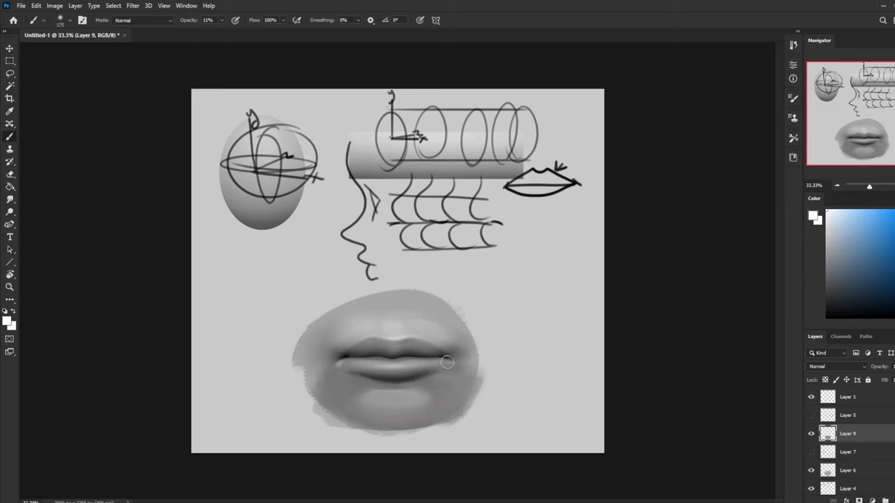
- Add white highlights just below both mouth corners with a 250 px brush and smudge them softly at 4% strength
key("bracketright")
key("bracketright")
left_click_drag(340, 365, 337, 364)
left_click_drag(445, 365, 449, 364)
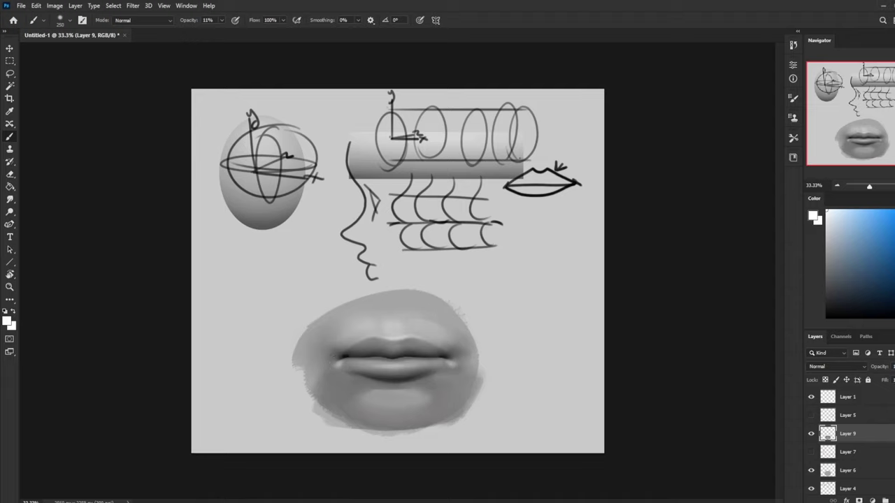
left_click(9, 199)
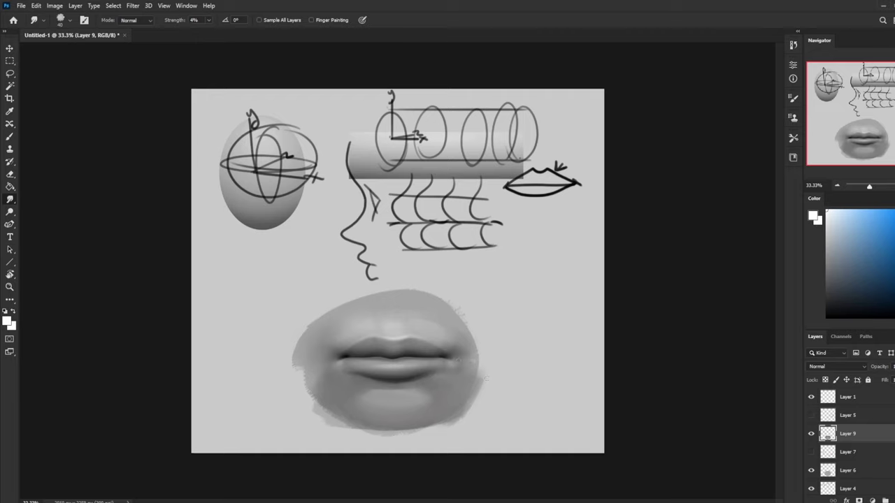
- Return to the Brush tool and sample the dark tone at the right mouth corner
key("b")
left_click(440, 358, "alt")
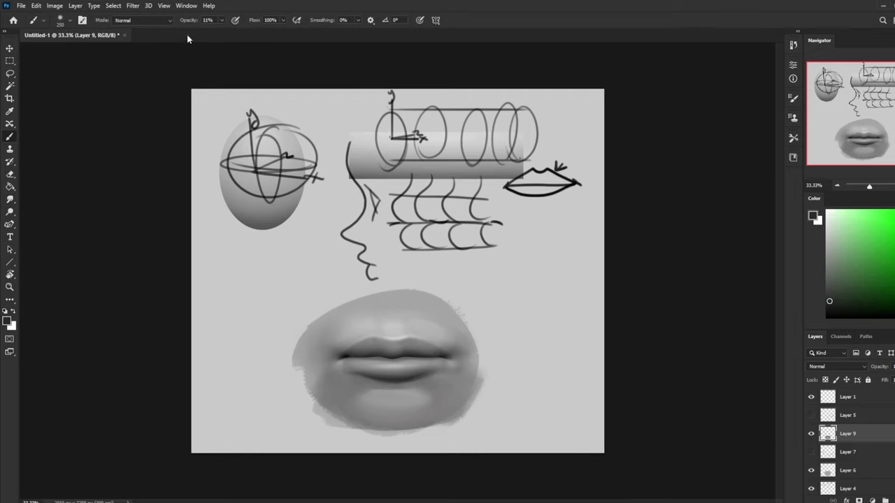
- Deepen the dark line between the lips with the brush in Darken mode at 11% opacity
left_click(143, 19)
left_click(140, 60)
mouse_move(345, 362)
left_mouse_down()
mouse_move(416, 377)
mouse_move(438, 364)
left_mouse_up()
key("bracketleft")
key("ctrl+plus")
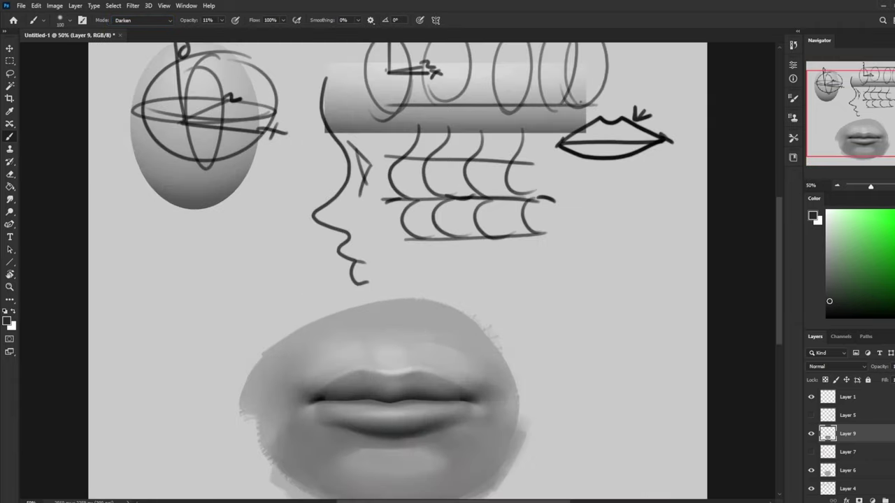
left_click(411, 395, "alt")
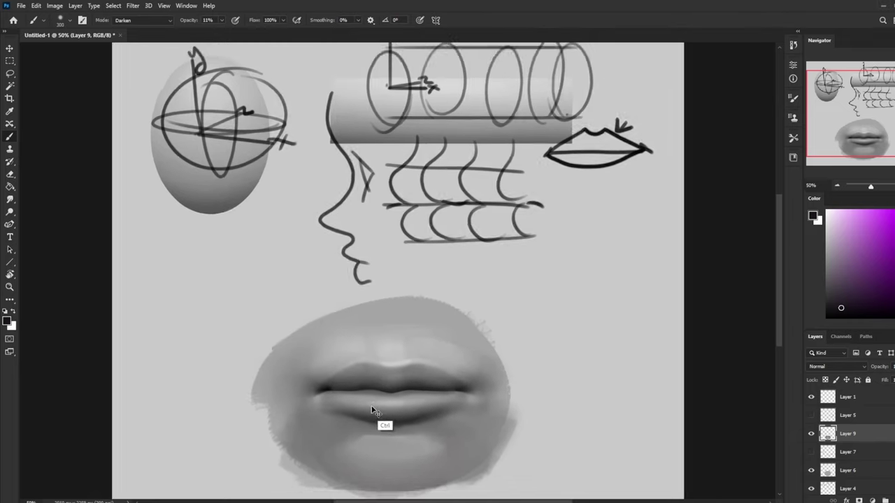
- Lighten the lower lip's outer parts and the skin around the mouth with sampled greys, using the brush in Lighten mode
key("ctrl+minus")
left_click(350, 374, "alt")
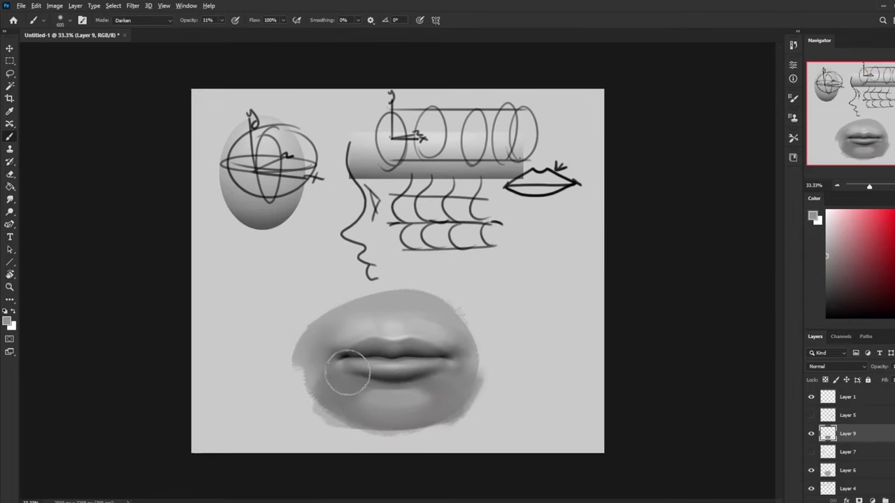
left_click(157, 20)
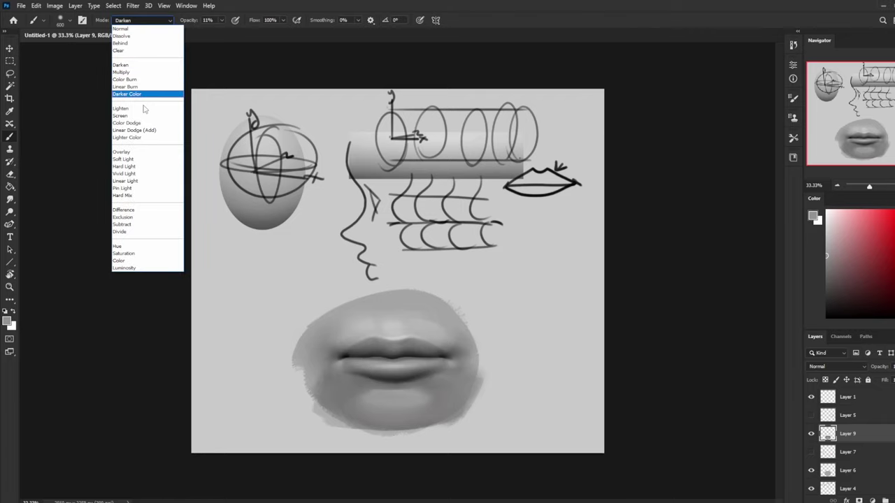
left_click(140, 94)
left_click(421, 367, "alt")
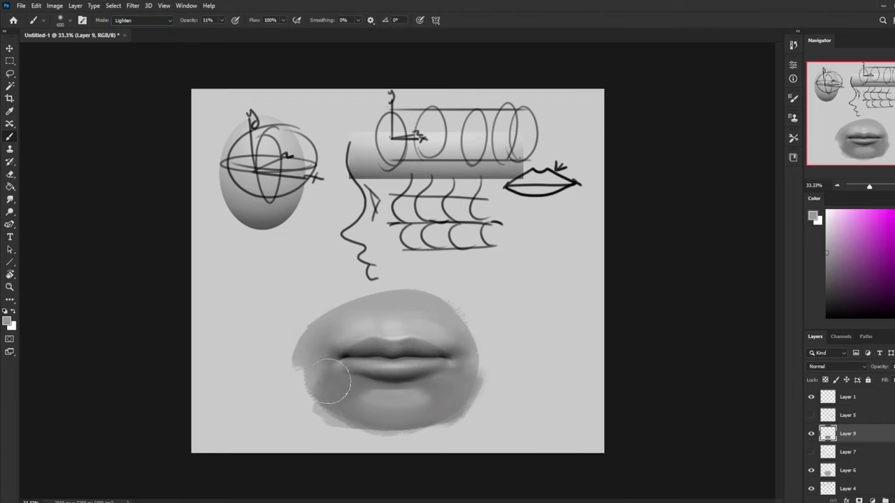
left_click_drag(375, 376, 367, 373)
left_click_drag(444, 372, 437, 370)
left_click(407, 346, "alt")
left_click(350, 334, "alt")
left_click(402, 366, "alt")
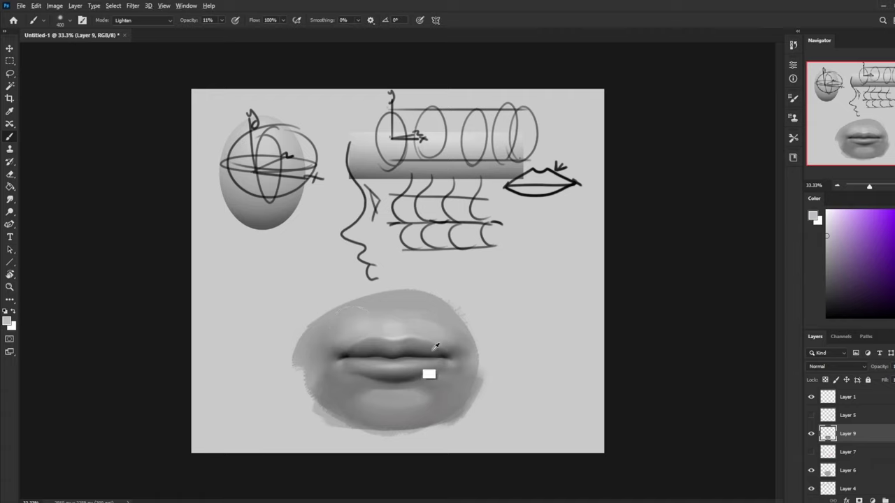
- Smudge the shading on the chin below the lower lip with a textured smudging brush at 12% strength
key("d")
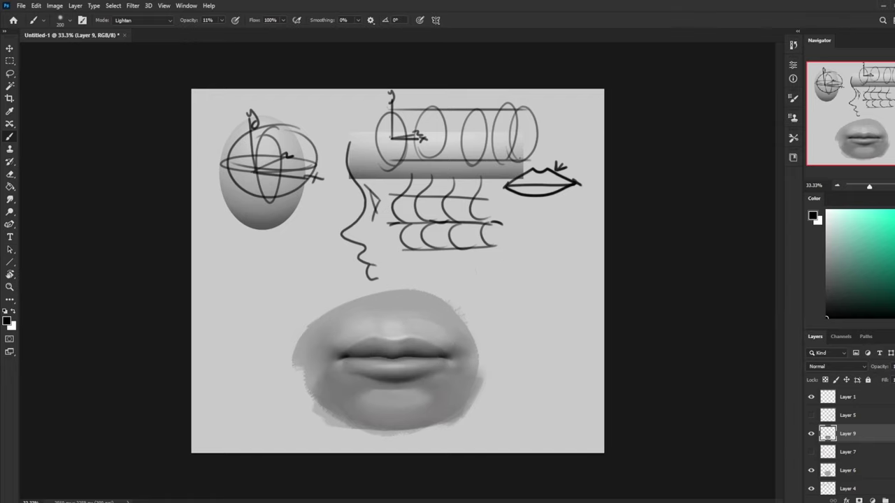
left_click(9, 200)
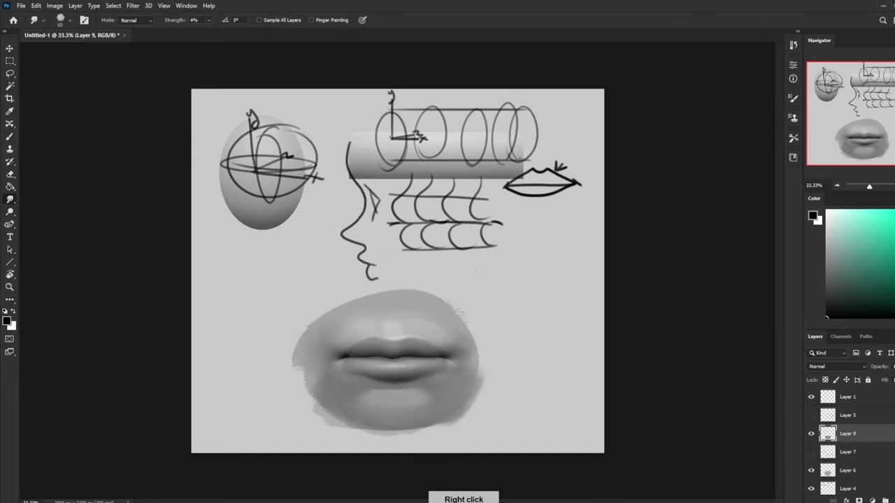
right_click(381, 272)
double_click(513, 403)
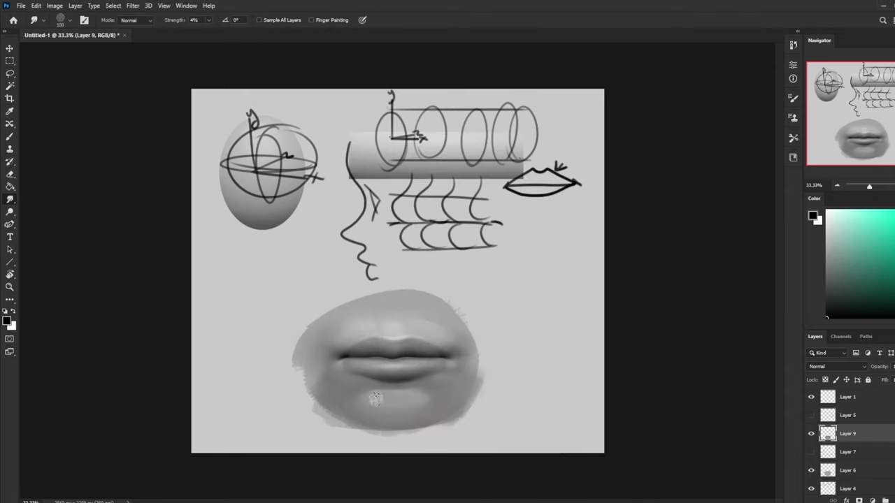
left_click_drag(208, 20, 214, 24)
key("bracketright")
mouse_move(438, 391)
left_mouse_down()
mouse_move(361, 398)
mouse_move(391, 411)
mouse_move(346, 395)
mouse_move(439, 406)
mouse_move(445, 393)
mouse_move(340, 401)
mouse_move(407, 408)
left_mouse_up()
- Smooth the outer edges of the lower lip and the skin beside it with the Smudge tool at 100 to 150 px
key("bracketleft")
key("bracketleft")
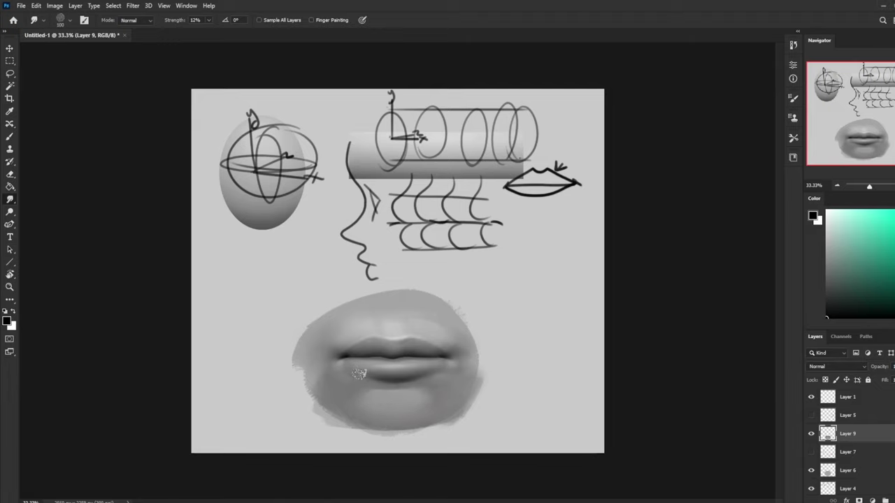
key("bracketright")
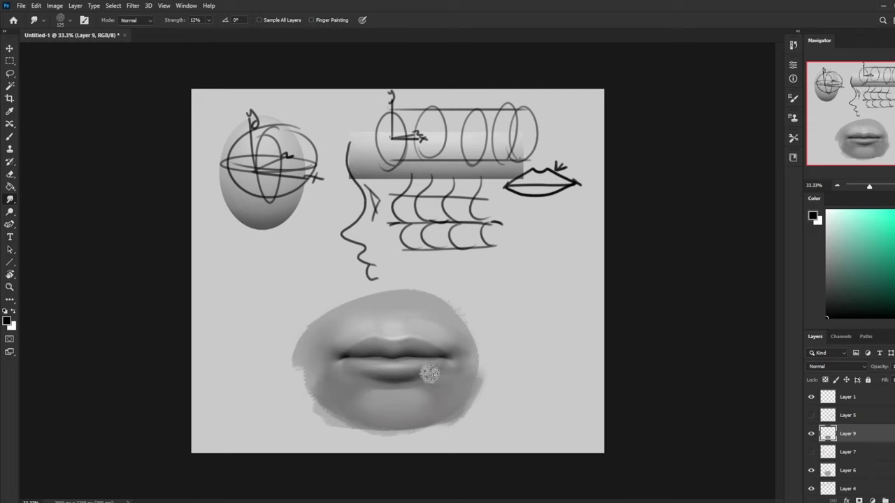
key("bracketright")
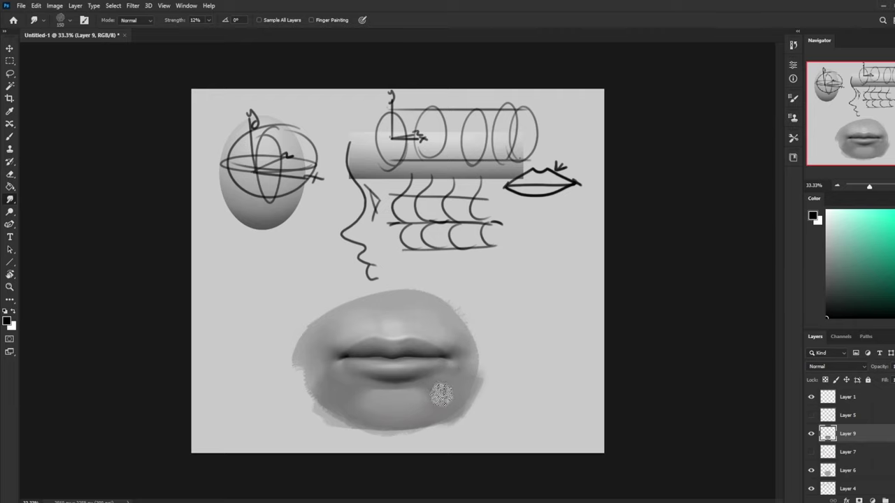
- Blend the skin beside both mouth corners with sampled greys, using a 600 px brush in Normal mode at 24% opacity
key("v")
key("b")
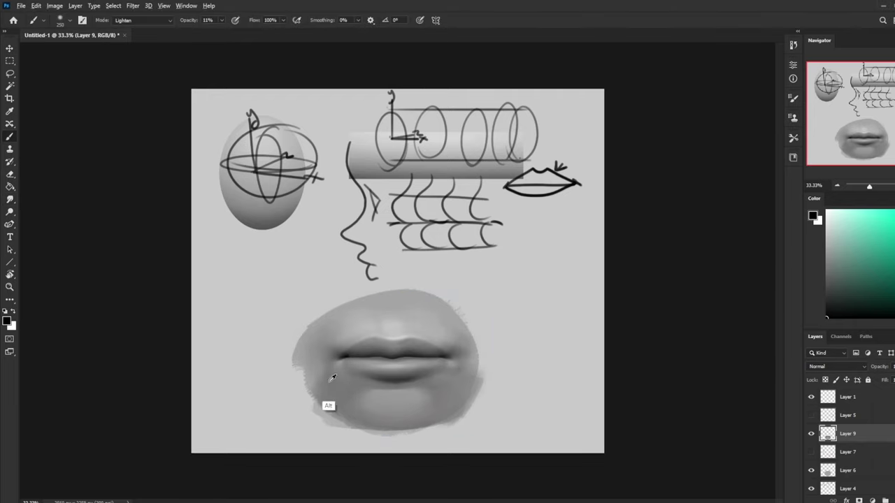
left_click(332, 378, "alt")
key("bracketright")
key("bracketright")
key("bracketright")
key("bracketright")
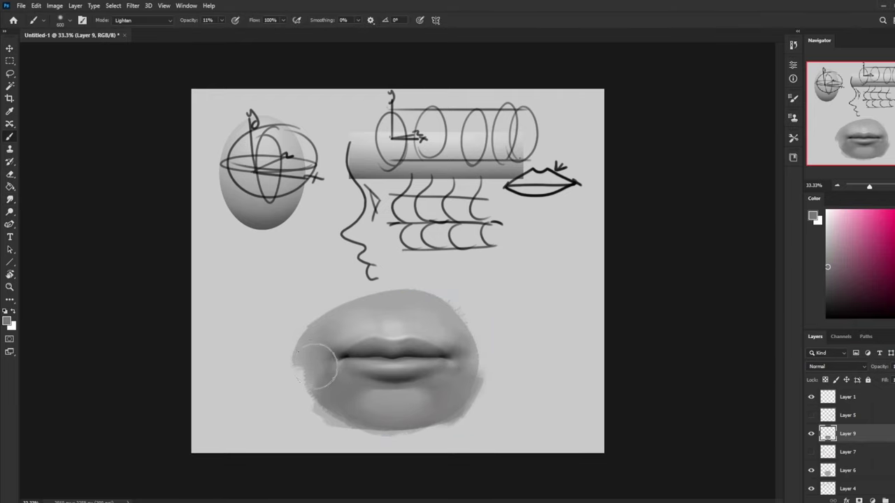
left_click(161, 21)
left_click(159, 30)
left_click(222, 20)
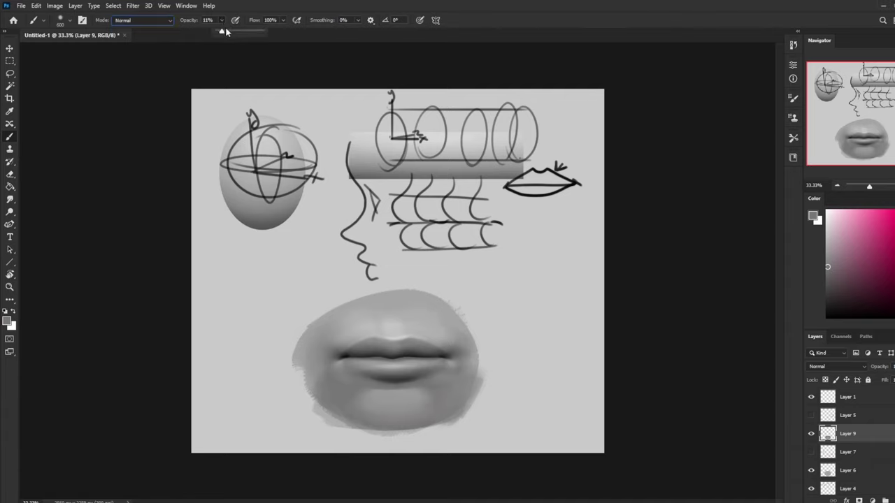
left_click(336, 376, "alt")
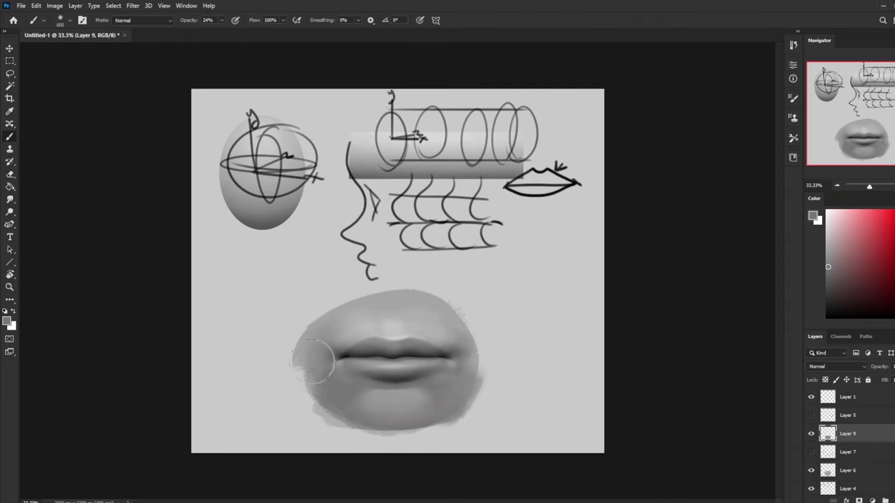
left_click(459, 369, "alt")
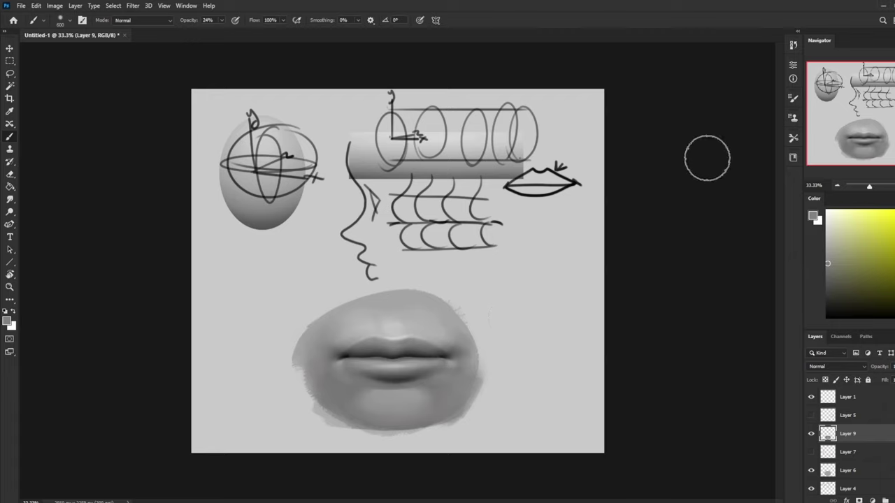
- Darken both corners of the mouth with black at 24% brush opacity
left_click_drag(833, 292, 809, 332)
left_click(336, 361)
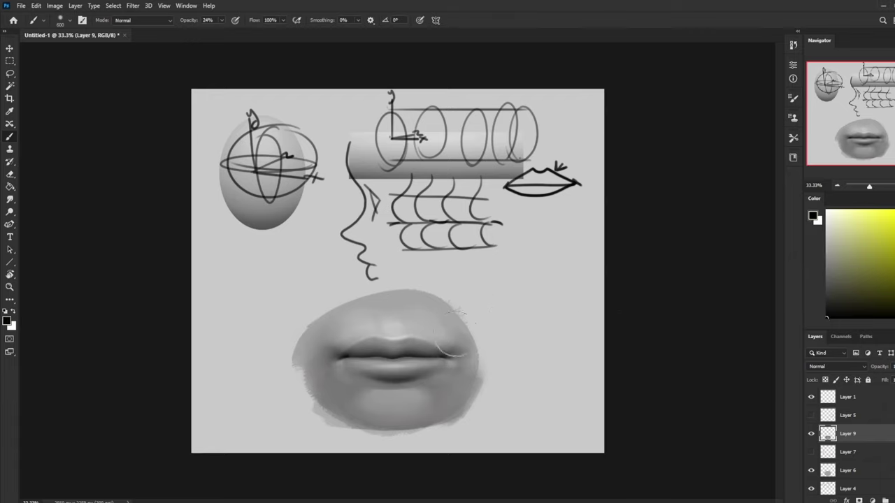
left_click(457, 364)
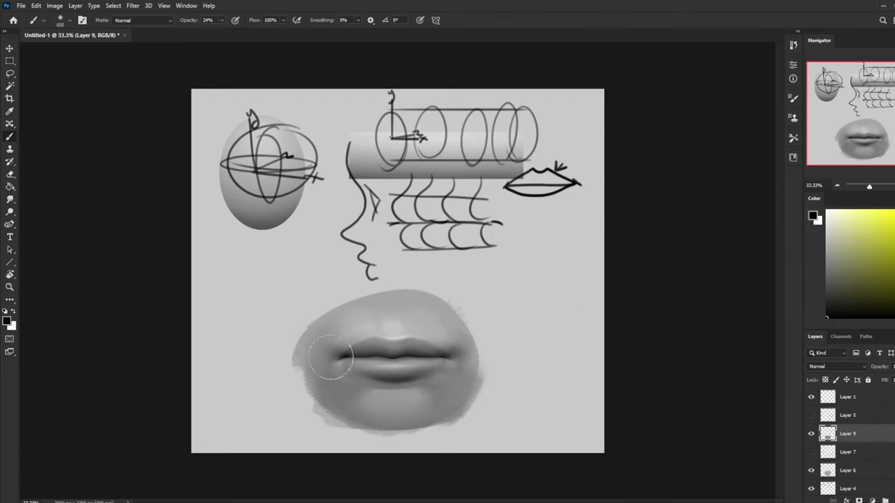
- Softly lighten the skin beneath both mouth corners with white at 3% brush opacity
key("x")
left_click(221, 20)
left_click(349, 368)
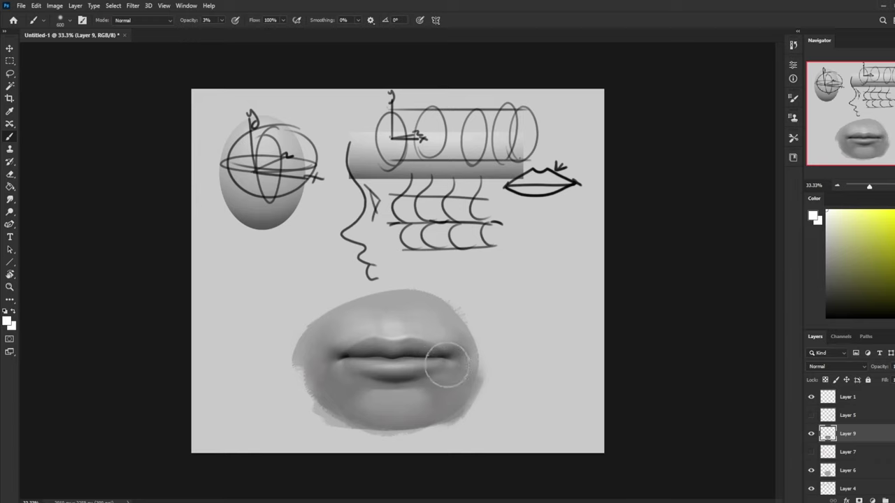
key("bracketleft")
key("bracketleft")
key("bracketleft")
key("bracketleft")
key("bracketleft")
- Brighten the skin above the upper lip with a soft white brush of 700 px
key("bracketright")
key("bracketright")
key("bracketright")
key("bracketright")
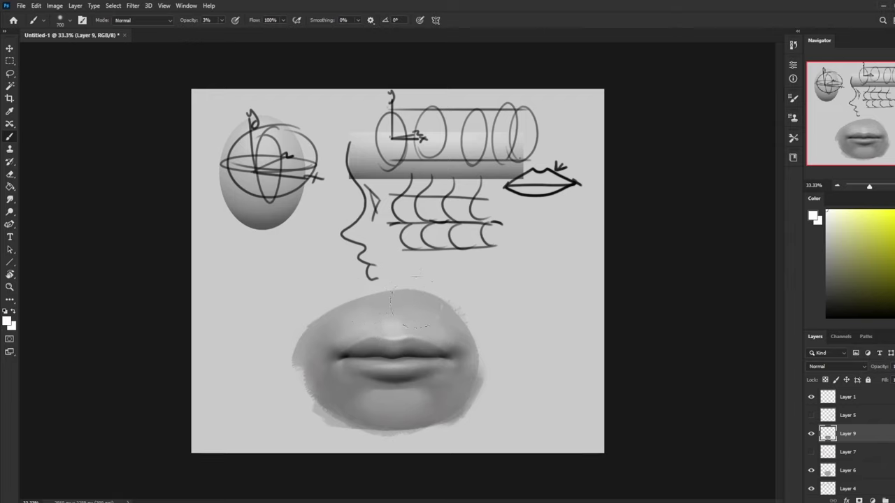
key("bracketright")
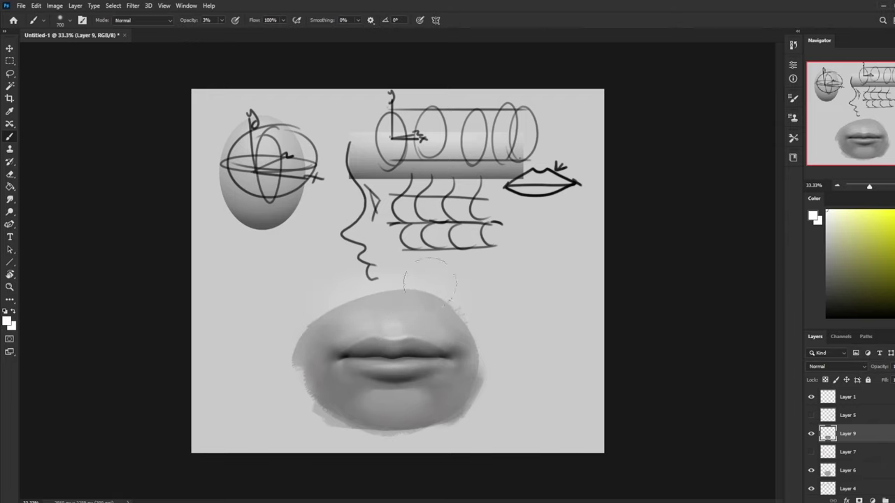
- Shade the area under the lower lip with a sampled dark grey, using a 500 px brush at 3% opacity
key("bracketleft")
key("bracketleft")
left_click(408, 357, "alt")
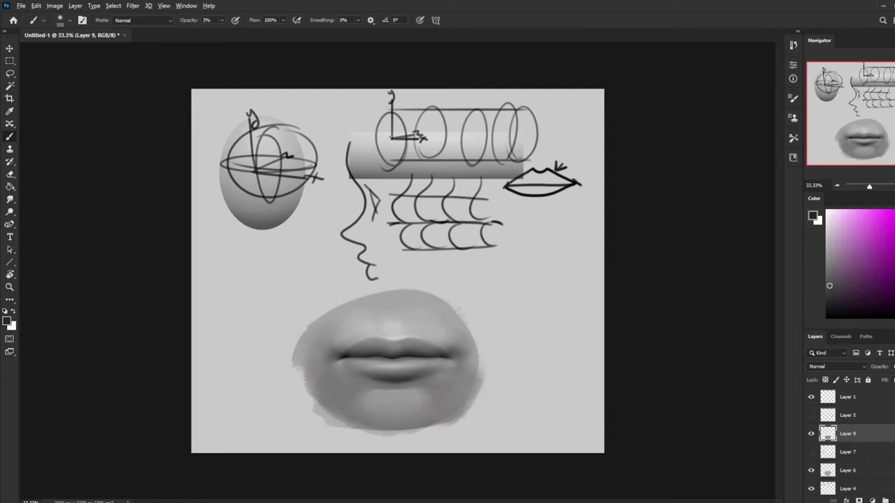
left_click_drag(443, 382, 414, 383)
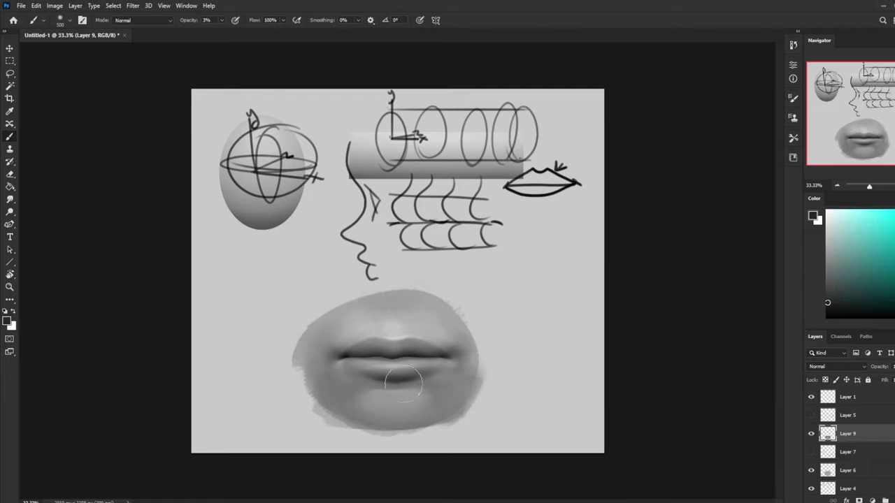
- Paint a white highlight on the chin below the lower lip at 12% opacity, reducing the brush from 400 px for finer strokes
key("x")
key("bracketleft")
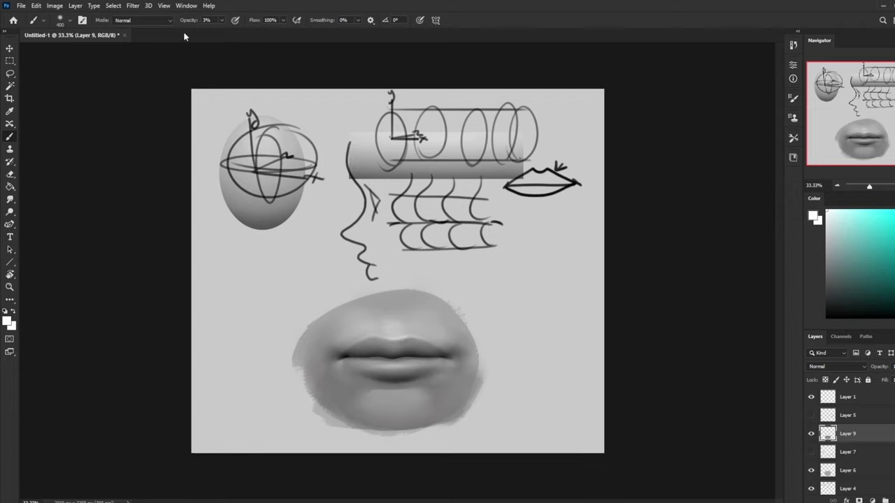
left_click(222, 21)
left_click(223, 32)
left_click_drag(405, 402, 386, 399)
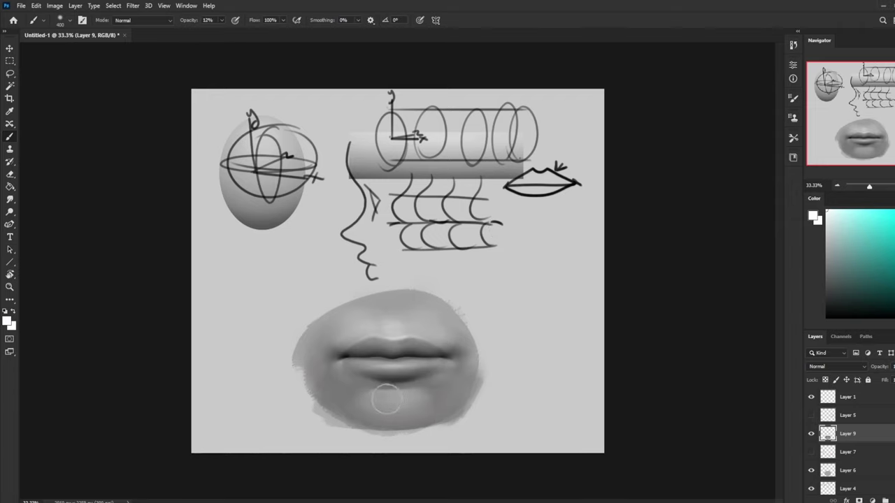
key("bracketleft")
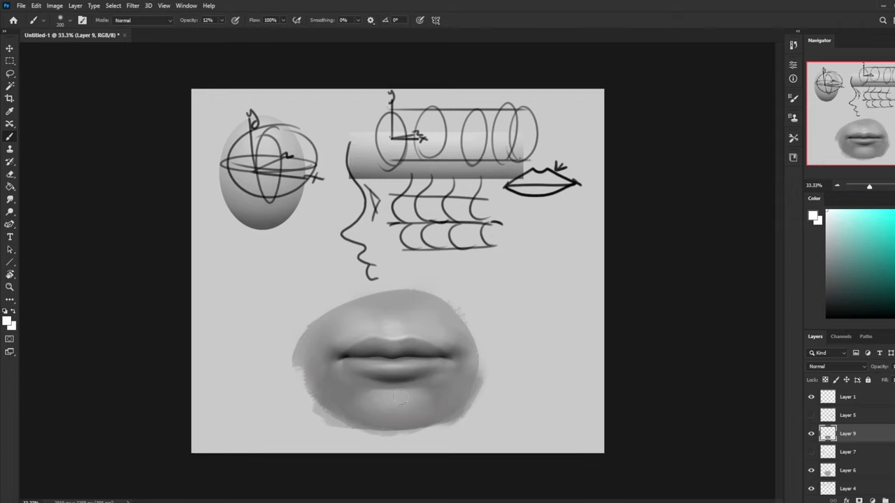
key("bracketleft")
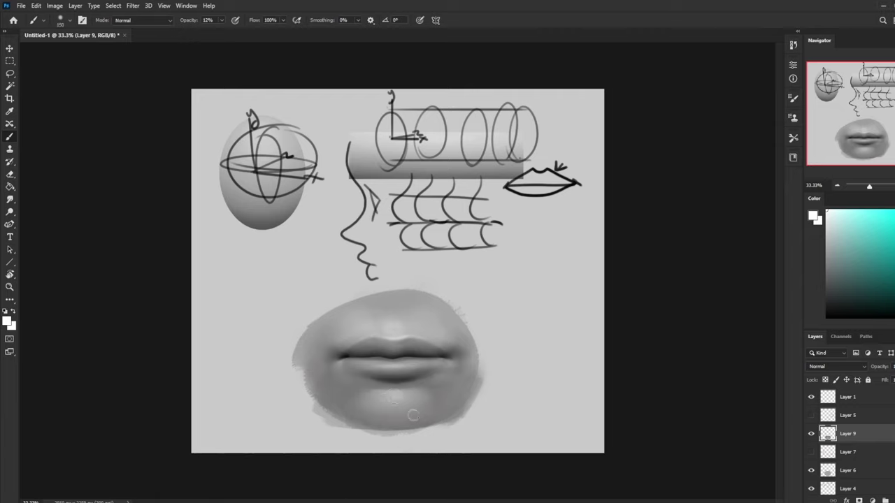
- Smudge the chin highlight and the shadow under the lower lip at 12% strength, reducing the brush from 150 to 45 px
left_click(10, 199)
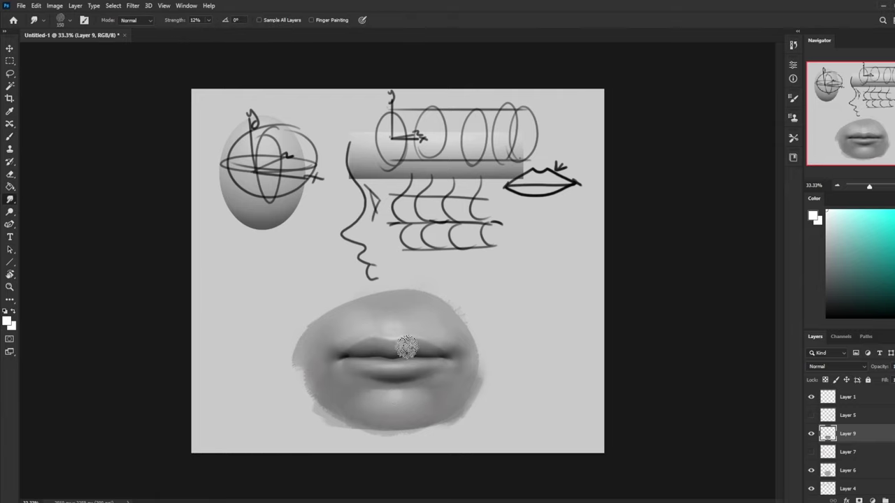
key("bracketleft")
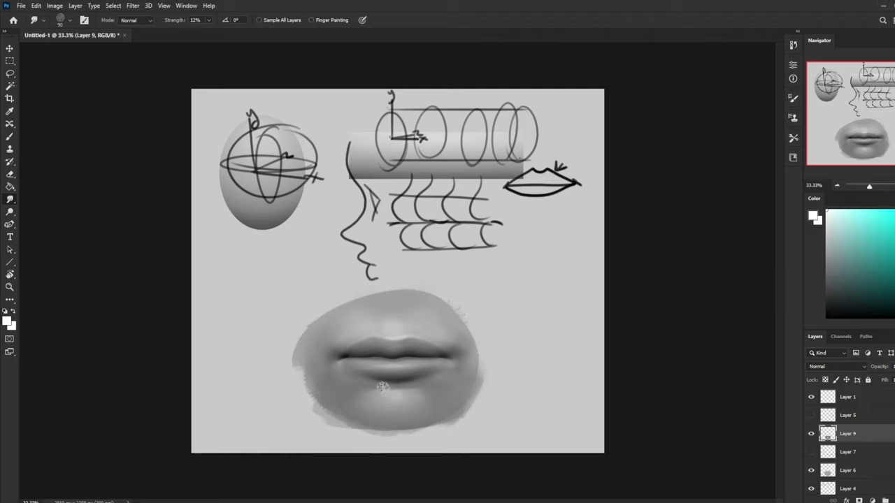
key("bracketleft")
key("bracketleft")
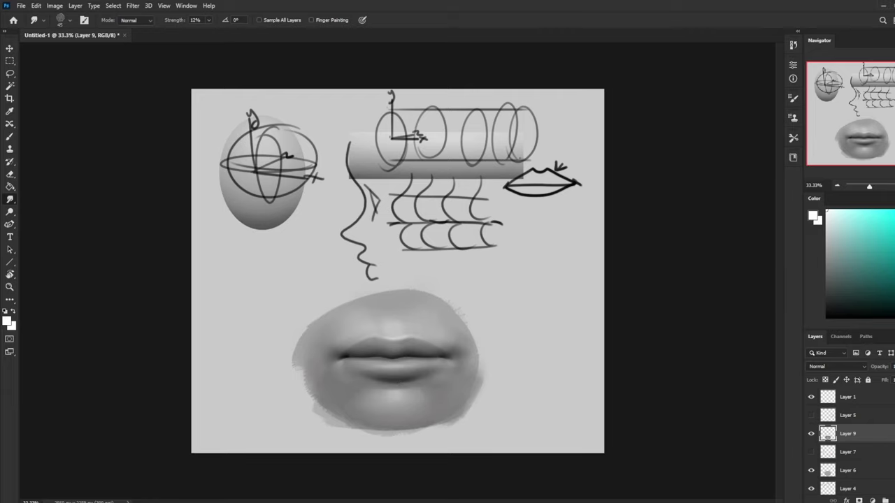
- Darken the left mouth corner with black at 12% opacity, using the 80 px sketching brush reduced to 20 px
key("b")
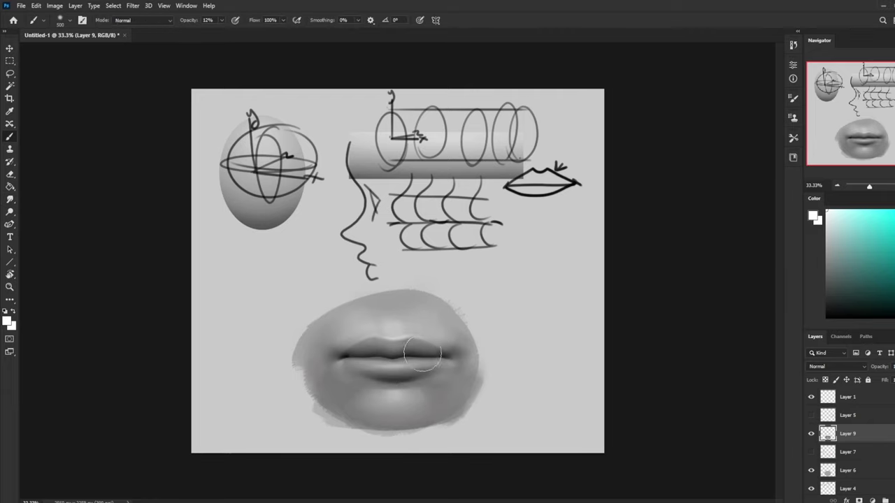
right_click(488, 264)
left_click(571, 297)
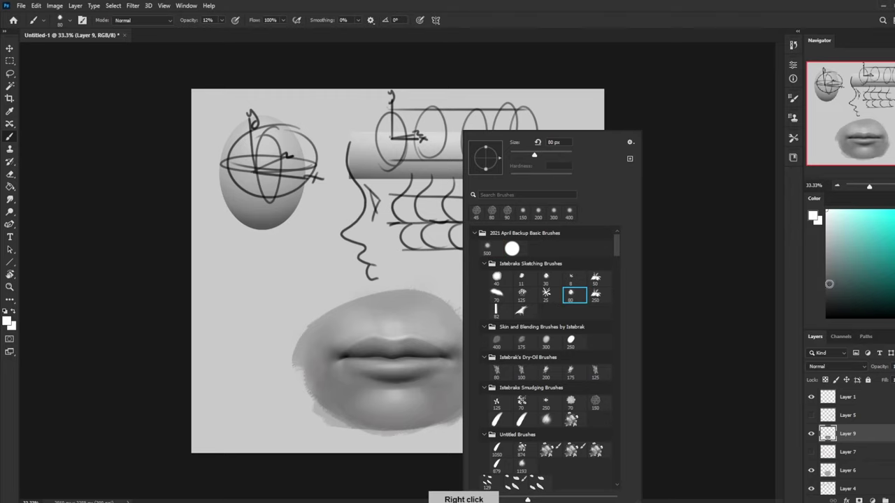
left_click_drag(829, 285, 787, 344)
key("ctrl+plus")
key("ctrl+plus")
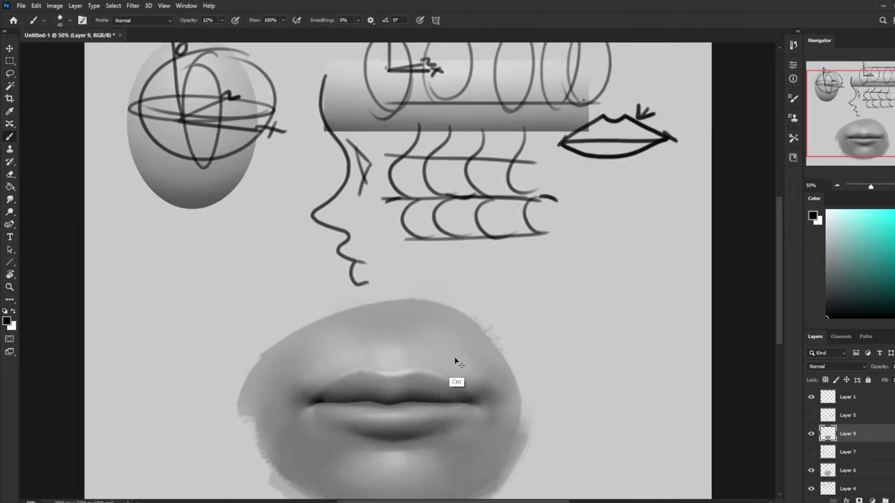
left_click_drag(464, 396, 521, 214, "space")
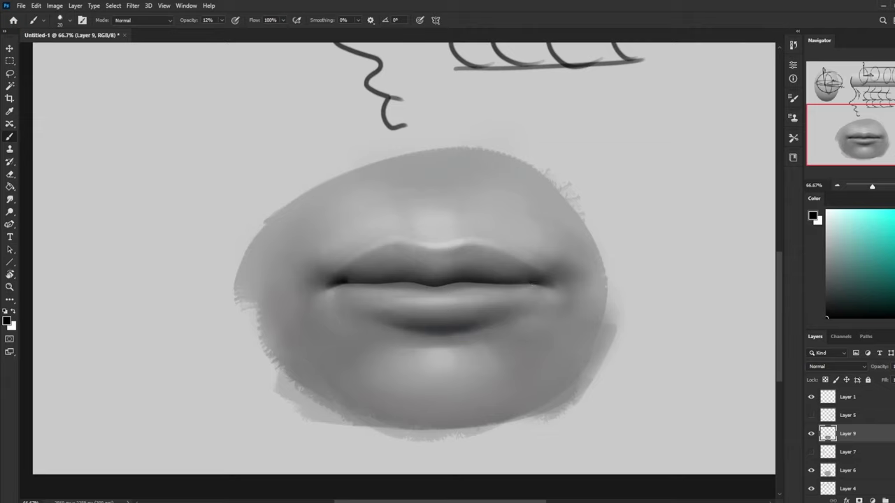
left_click_drag(342, 284, 348, 282)
- Smudge the line between the lips and its corners at 12% strength, enlarging the brush from 45 to 125 px
left_click(10, 200)
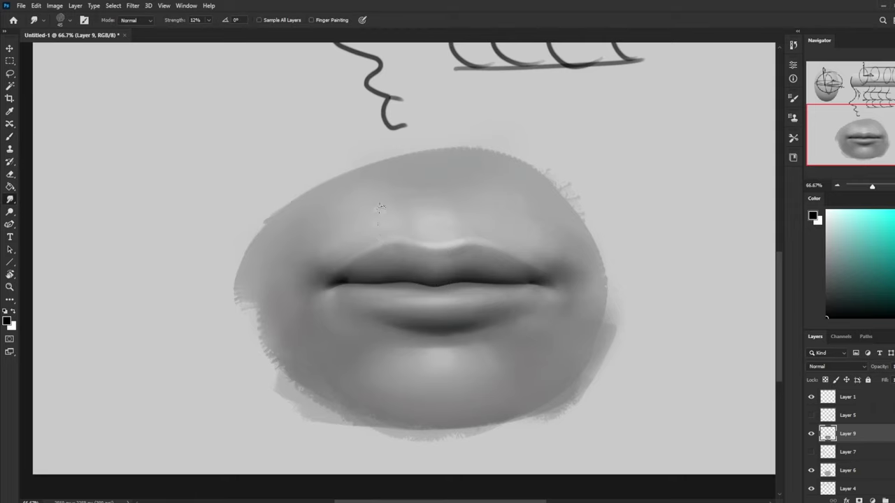
key("bracketright")
key("bracketright")
key("bracketright")
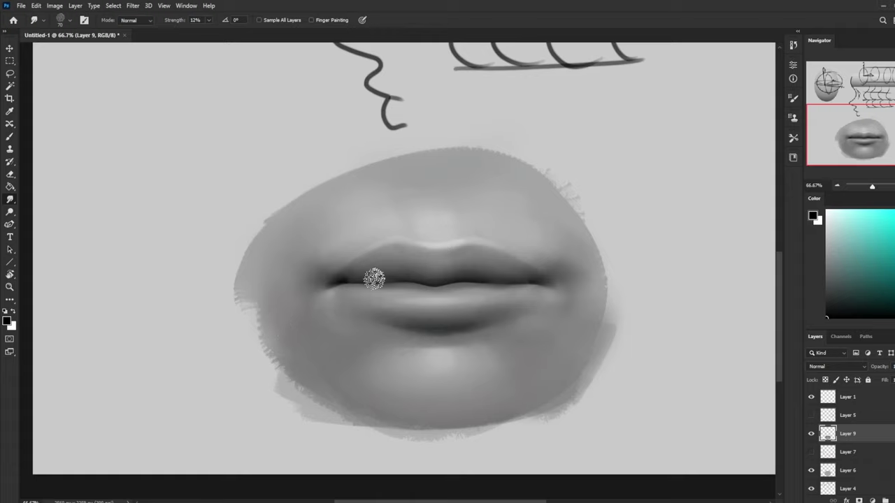
key("ctrl")
key("bracketright")
key("bracketright")
key("bracketright")
key("bracketright")
left_click_drag(503, 274, 496, 291)
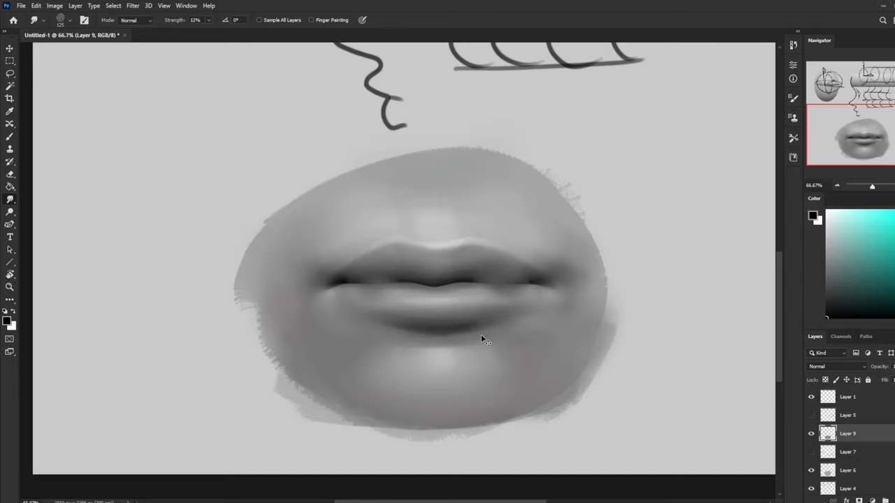
- Soften the shading around the upper lip with the smudge brush reduced to 70 px
key("ctrl+minus")
key("ctrl+minus")
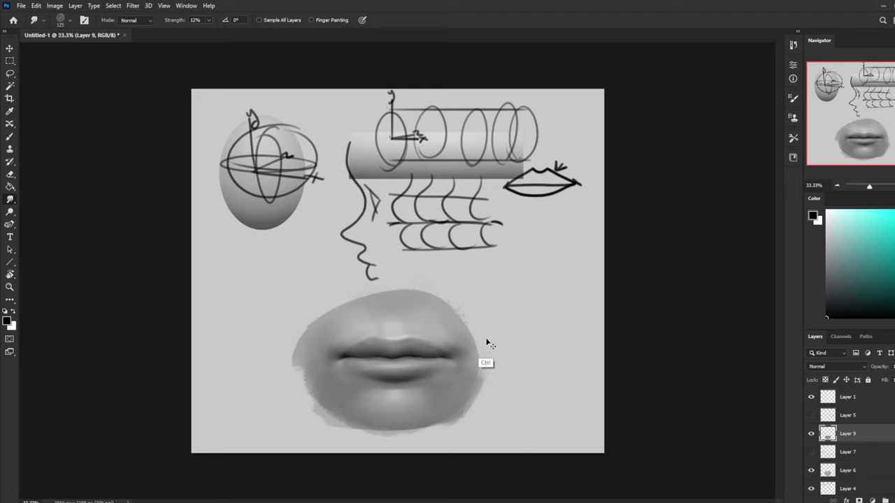
key("bracketleft")
key("bracketleft")
key("ctrl+plus")
left_click_drag(474, 355, 504, 256)
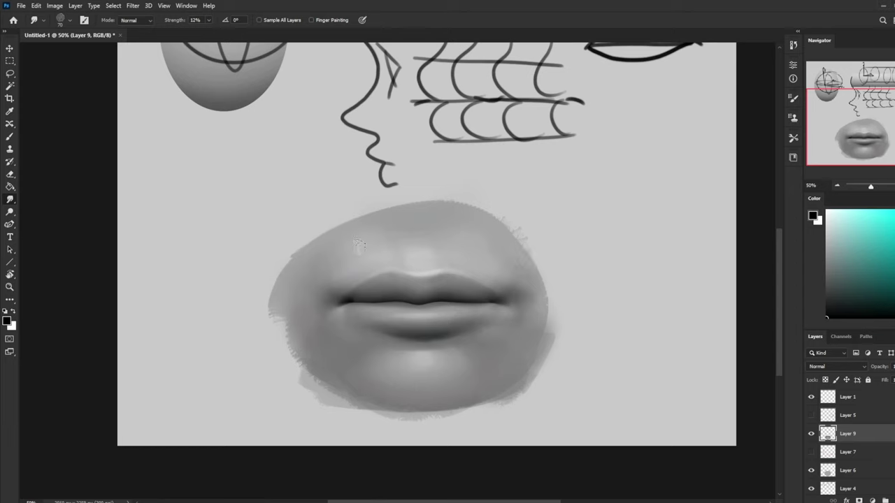
- Darken the line between the lips with a 45 px black sketching brush, adjusting the opacity to 31%, and smudge it
key("b")
right_click(446, 273)
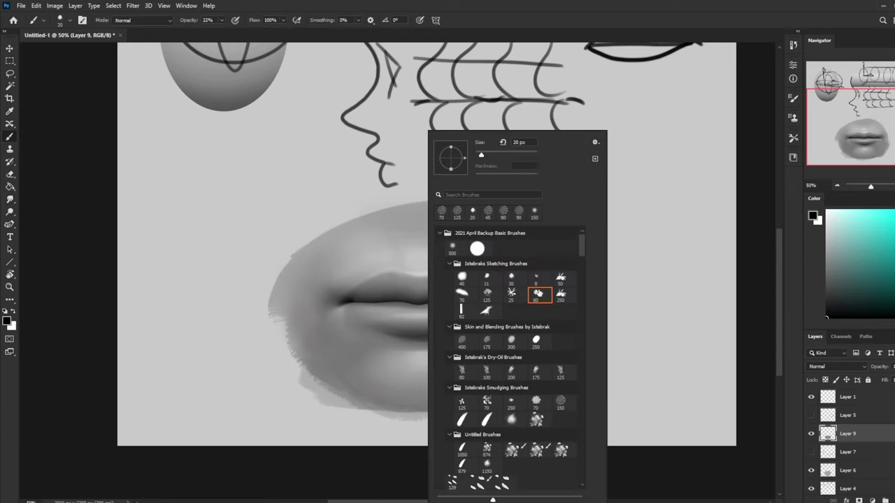
left_click(539, 294)
left_click(755, 241)
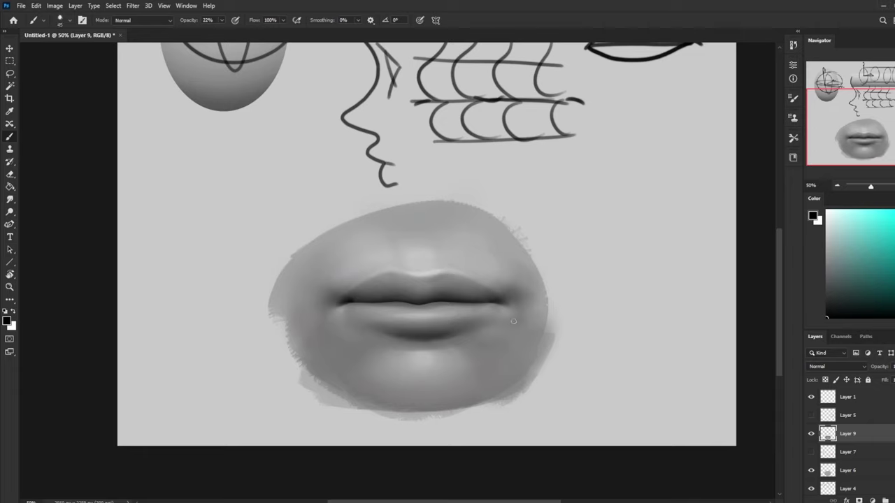
left_click(221, 20)
left_click_drag(498, 304, 494, 301)
left_click(222, 20)
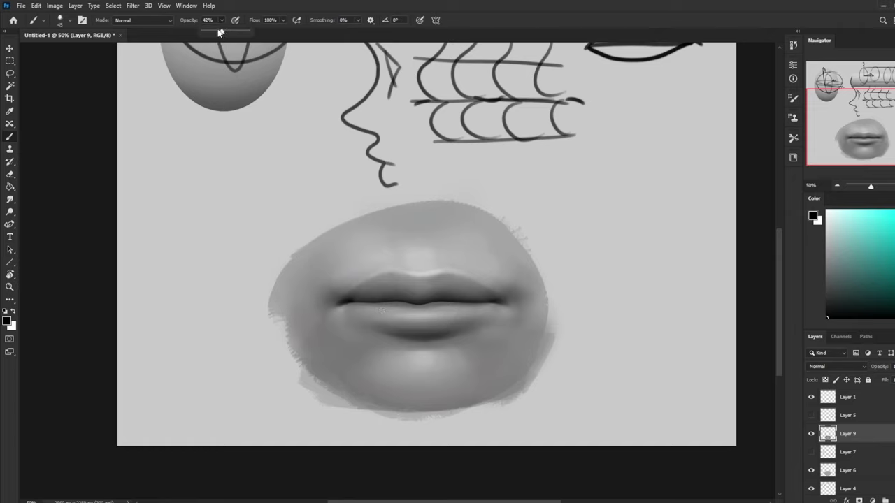
left_click(493, 302)
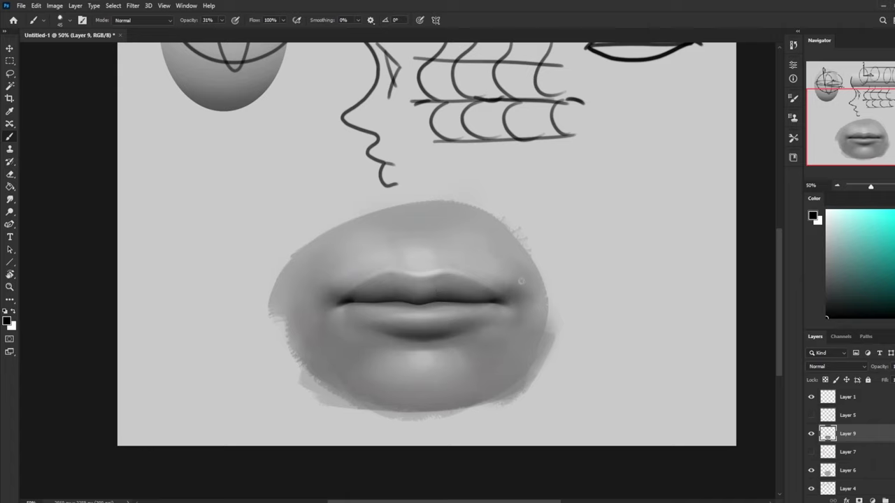
left_click(9, 199)
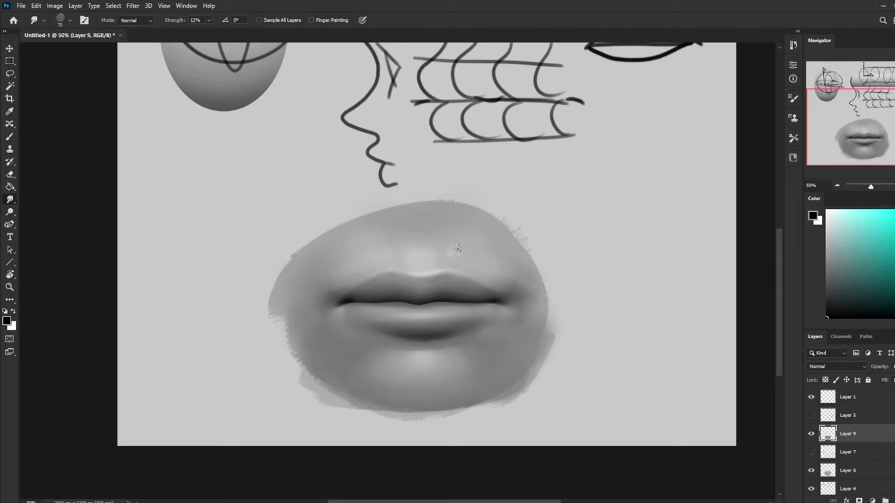
- Shade both sides of the philtrum with a sampled grey, using a 175 px brush raised from 10% to 31% opacity, and smudge the strokes
key("b")
right_click(453, 272)
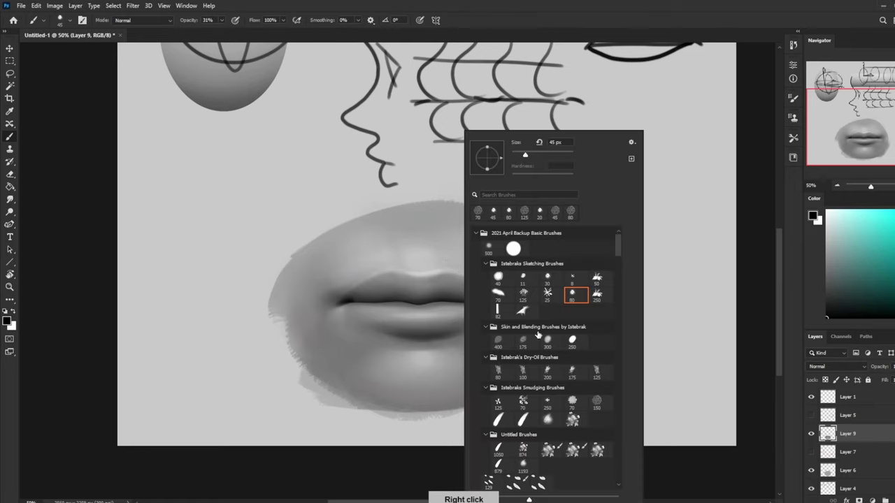
key("Escape")
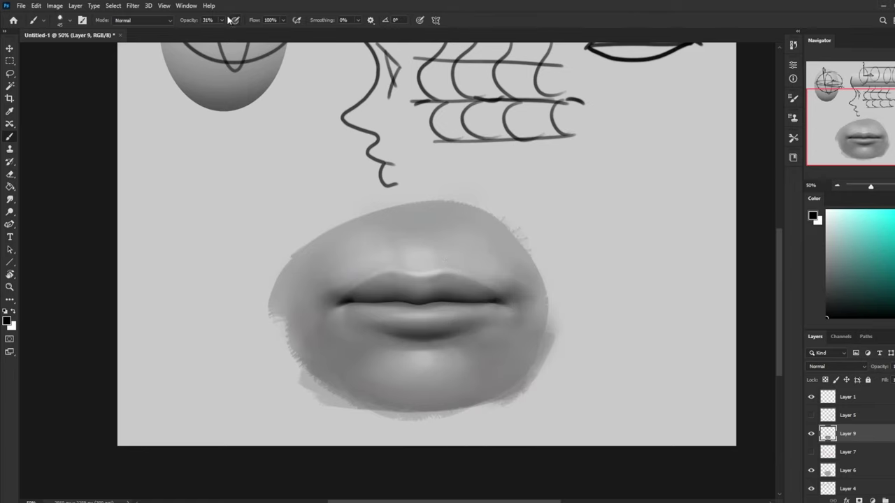
left_click_drag(222, 20, 212, 30)
key("bracketright")
key("bracketright")
key("bracketright")
key("bracketright")
key("bracketright")
key("bracketright")
left_click(410, 314, "alt")
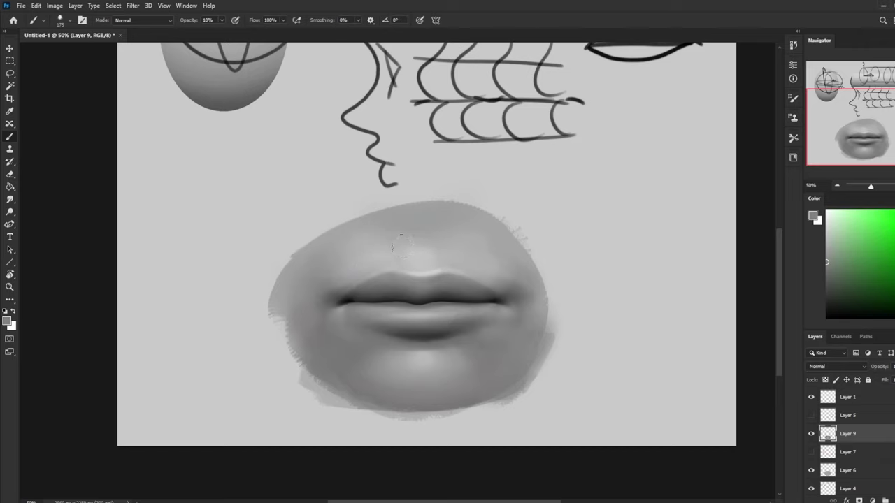
left_click_drag(221, 21, 231, 31)
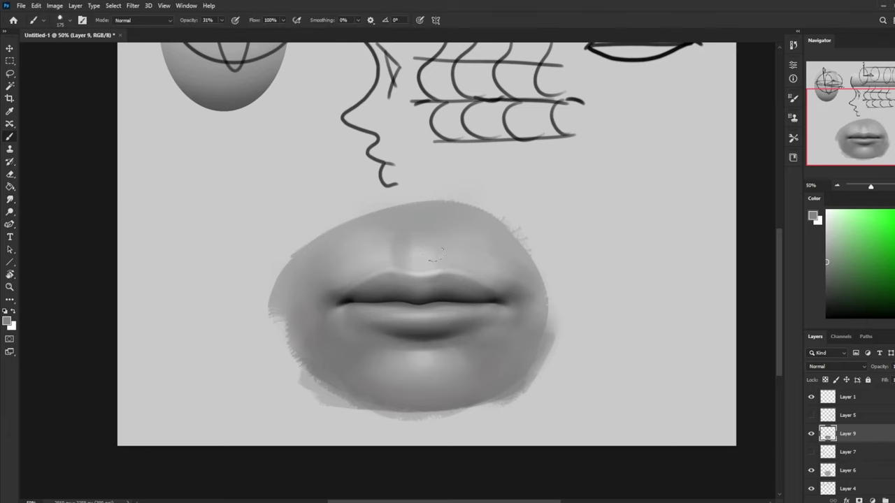
left_click(9, 199)
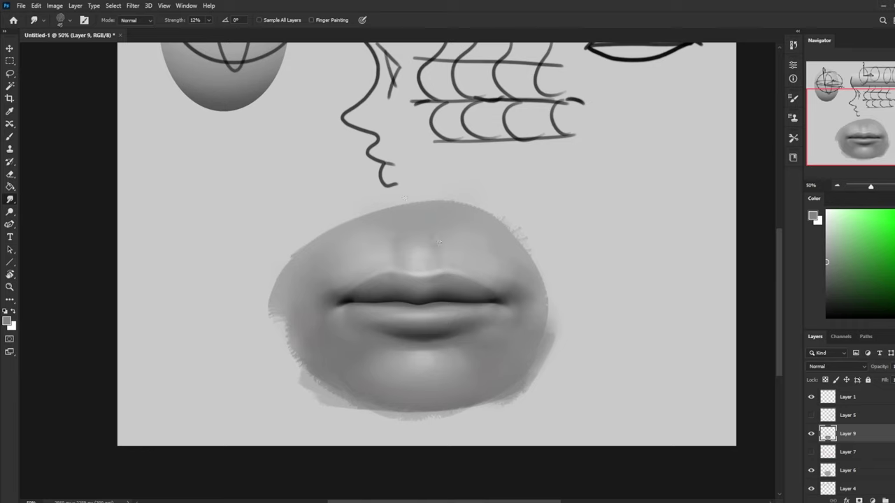
- Paint white highlights on the philtrum and above the cupid's bow at 31% opacity, adjusting the brush to 100 px
key("b")
key("x")
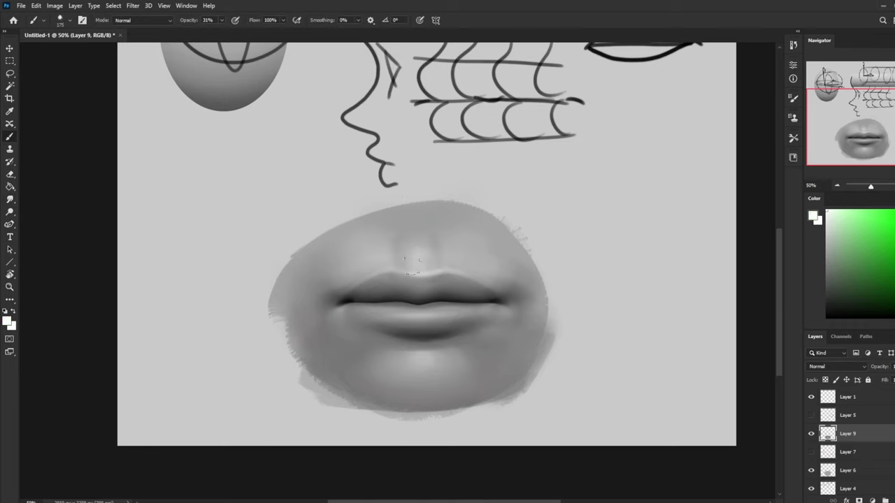
key("bracketleft")
key("bracketleft")
key("bracketleft")
key("bracketright")
key("bracketright")
key("bracketright")
key("ctrl+minus")
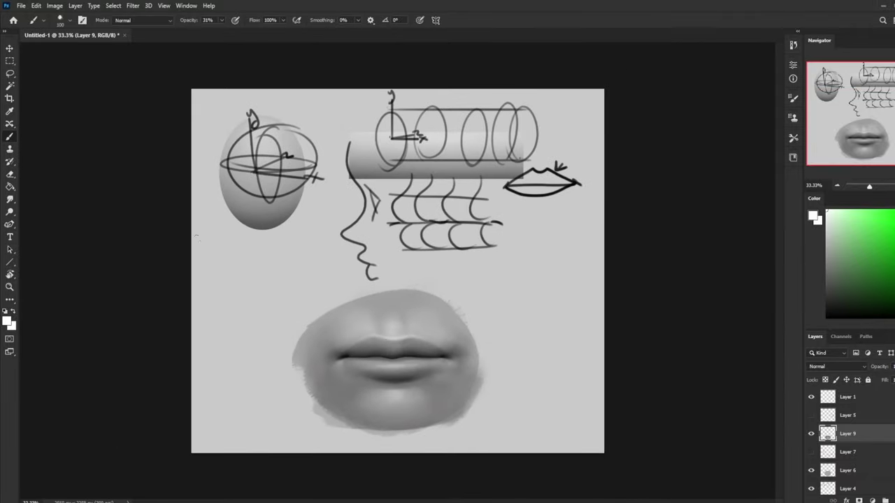
- Smudge the philtrum highlights at 12% strength with the 70 px smudging brush preset
key("r")
right_click(489, 333)
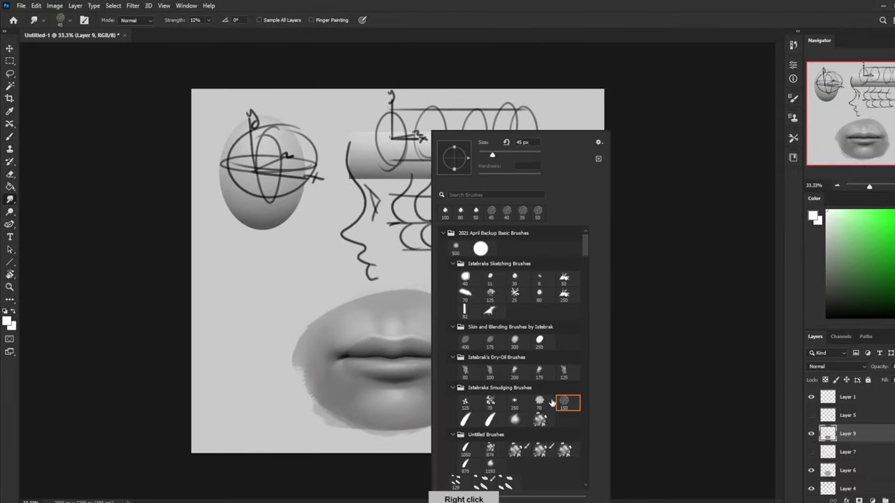
left_click(539, 401)
left_click(680, 359)
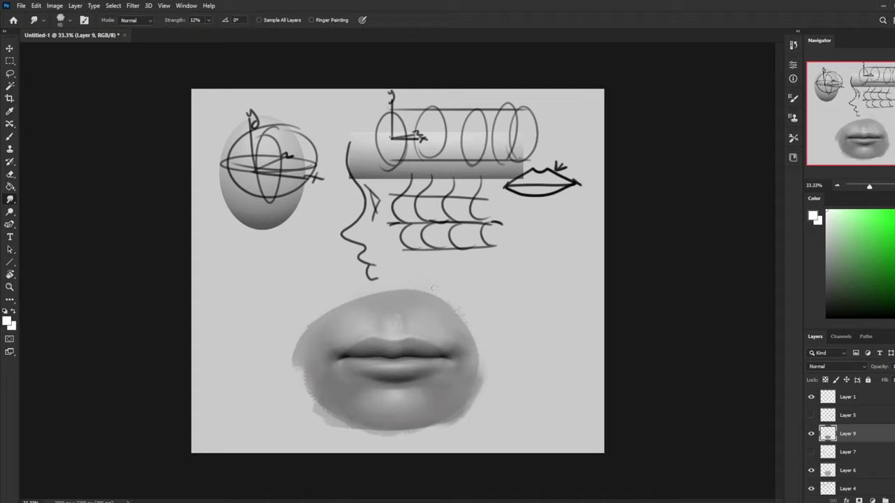
- Paint down the centre of the philtrum with a sampled light grey, using a 100 px brush at 47% opacity
key("b")
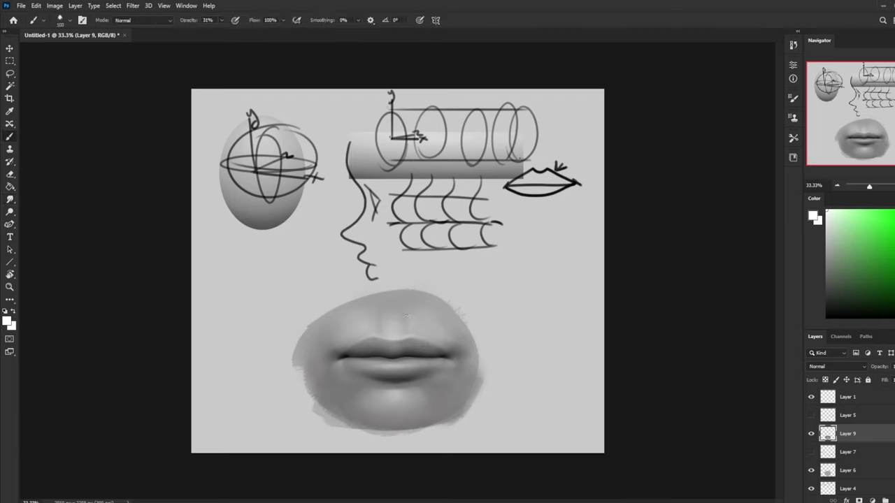
left_click(389, 323, "alt")
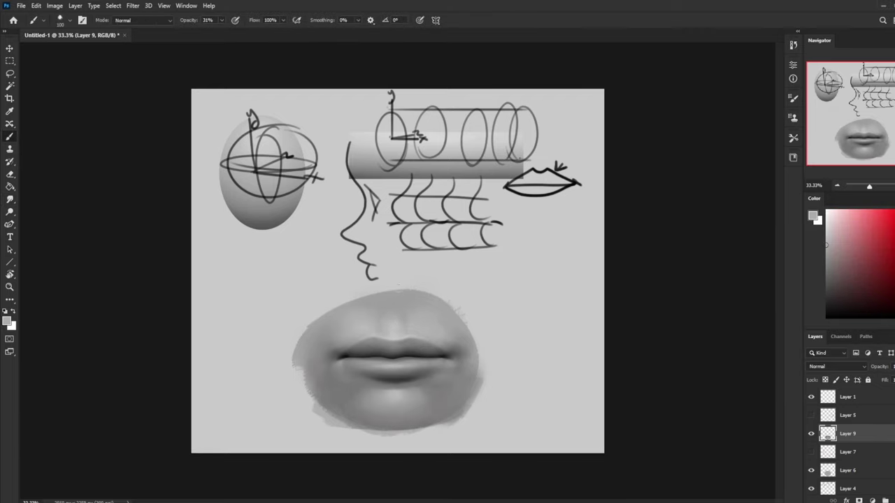
left_click(223, 21)
left_click(228, 31)
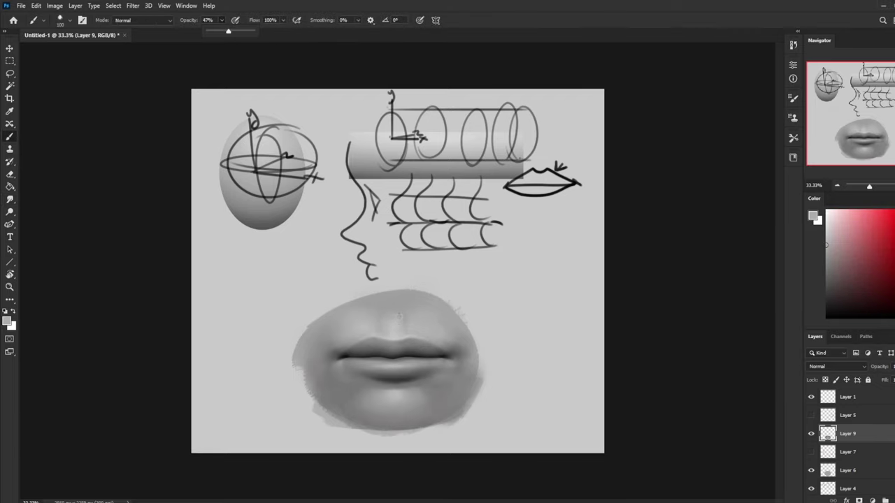
left_click_drag(396, 314, 392, 336)
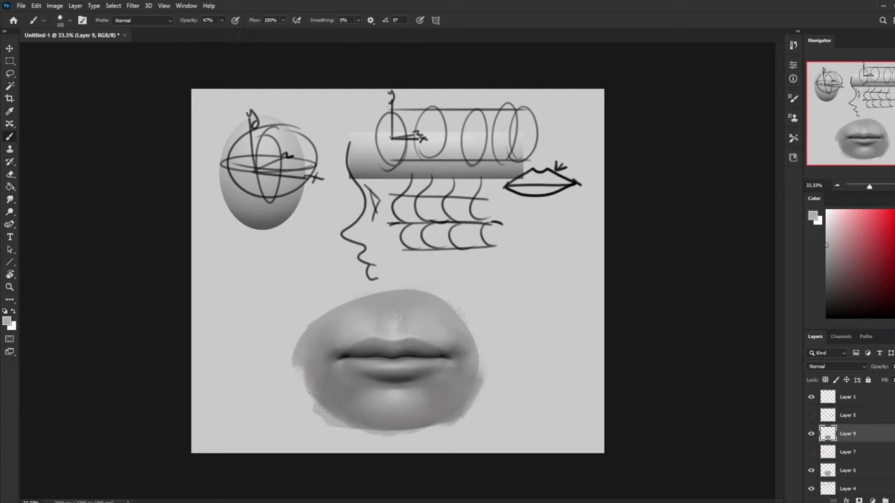
- Add white highlights above the cupid's bow and beside the mouth corners at 47% opacity, and smudge them
key("x")
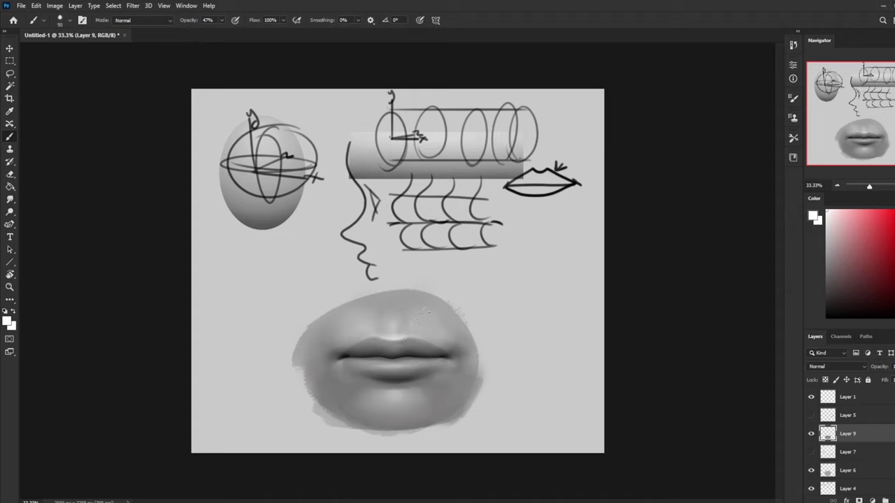
key("bracketright")
key("bracketleft")
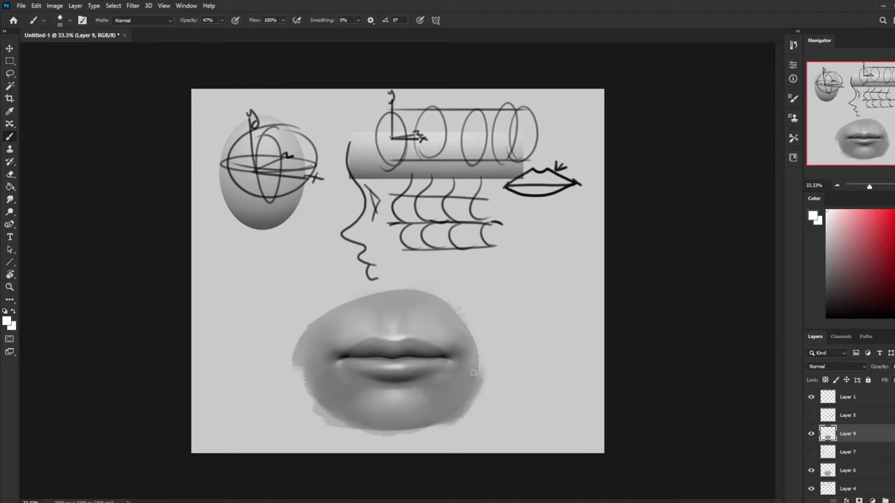
left_click(14, 200)
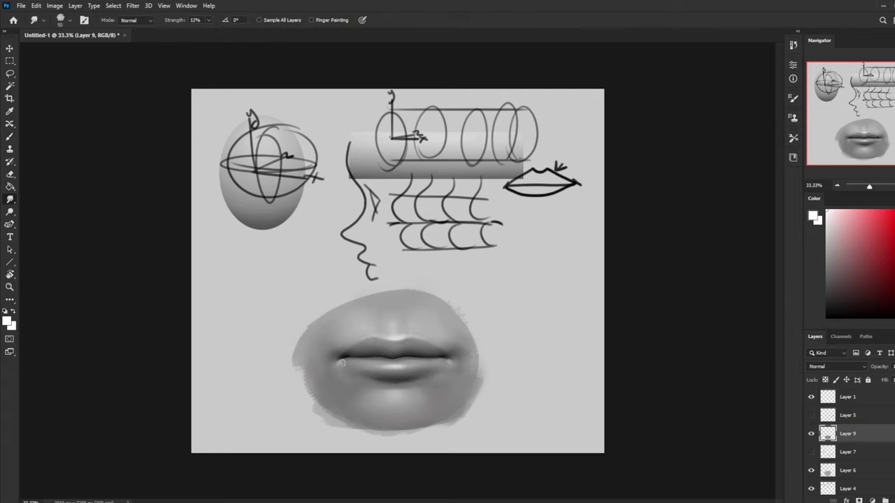
- Try sampled grey strokes at the mouth corners with a 35 px brush, and undo them
key("b")
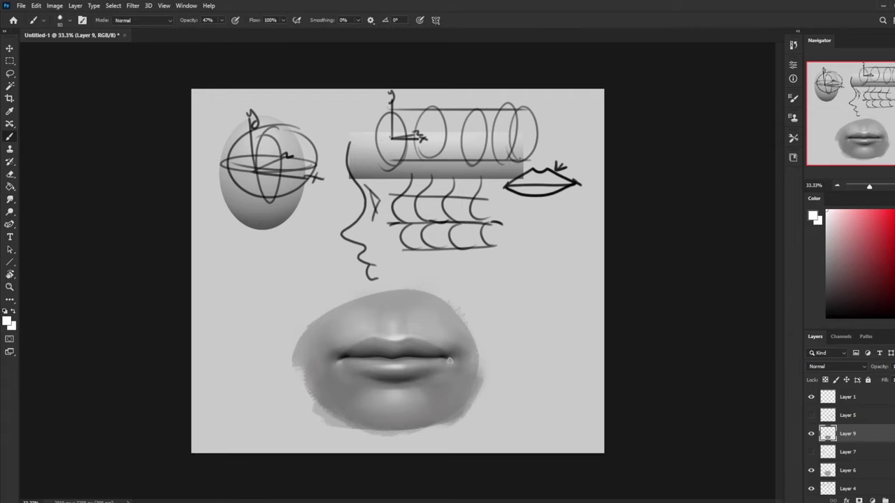
left_click(447, 357, "alt")
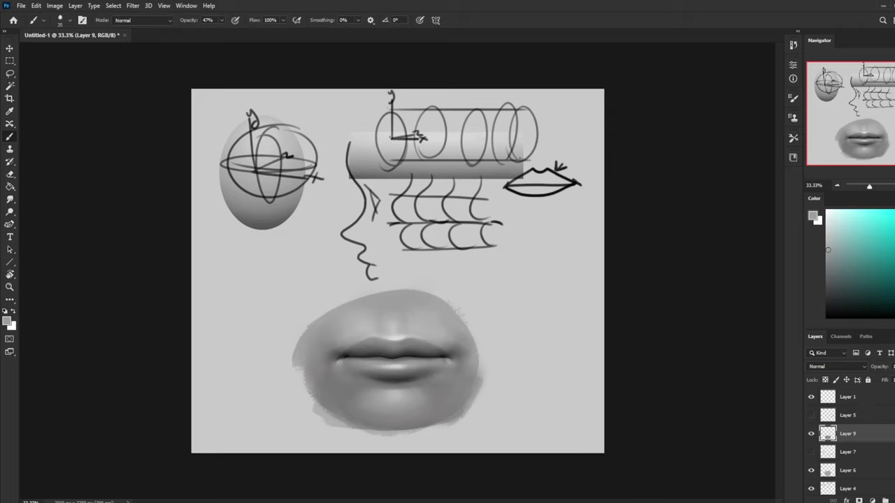
left_click_drag(339, 362, 355, 360)
key("ctrl+z")
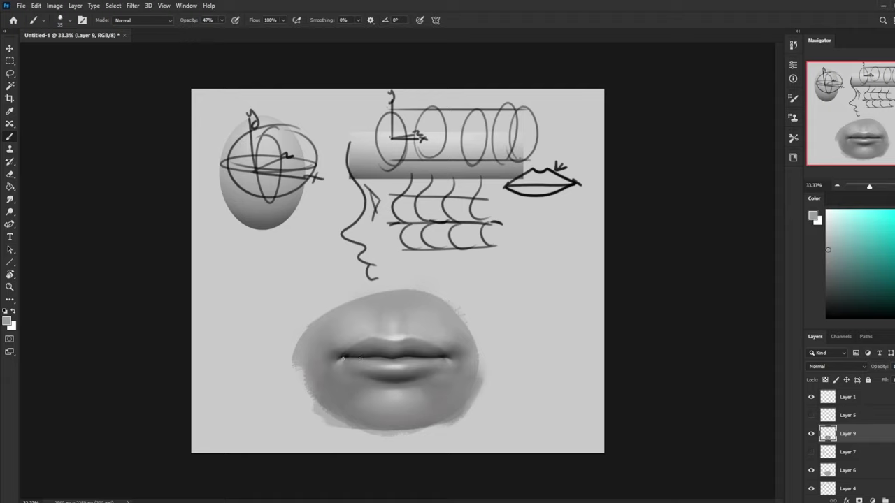
key("ctrl+z")
key("ctrl+z")
- Darken both mouth corners with near-black tones sampled from the line between the lips, using a 35 px brush at 47% opacity
left_click(443, 356, "alt")
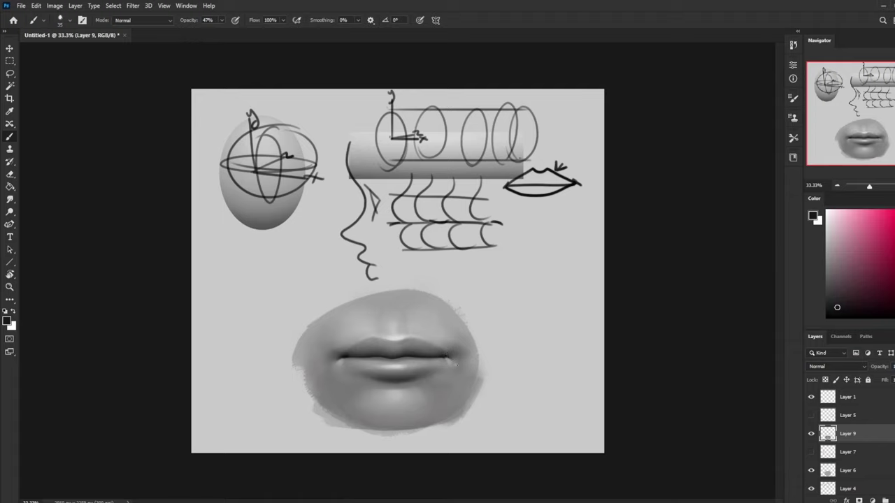
left_click(345, 358, "alt")
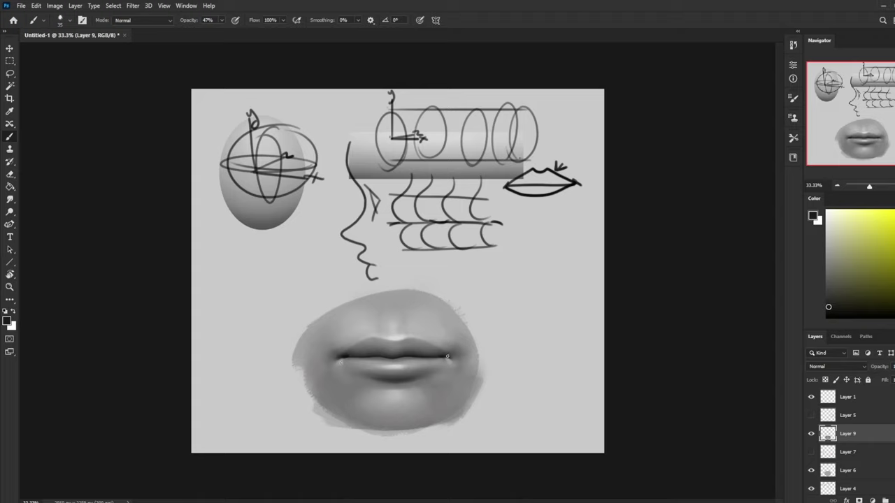
- Smudge the shading on the lower lip and near the mouth corners at 6% strength
left_click(11, 199)
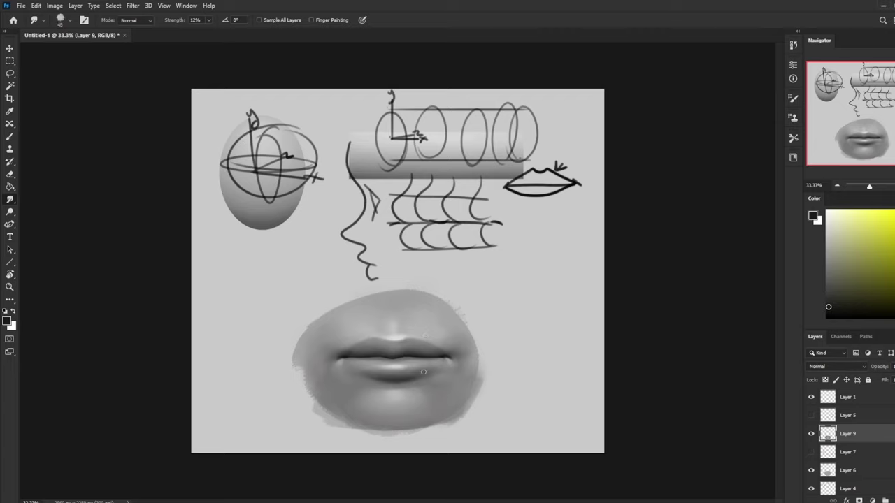
left_click(208, 19)
left_click_drag(209, 31, 206, 31)
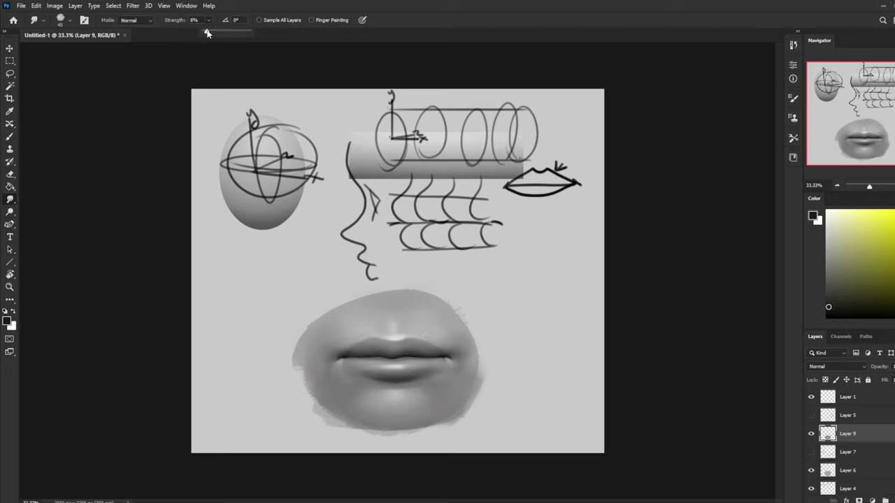
left_click(413, 374)
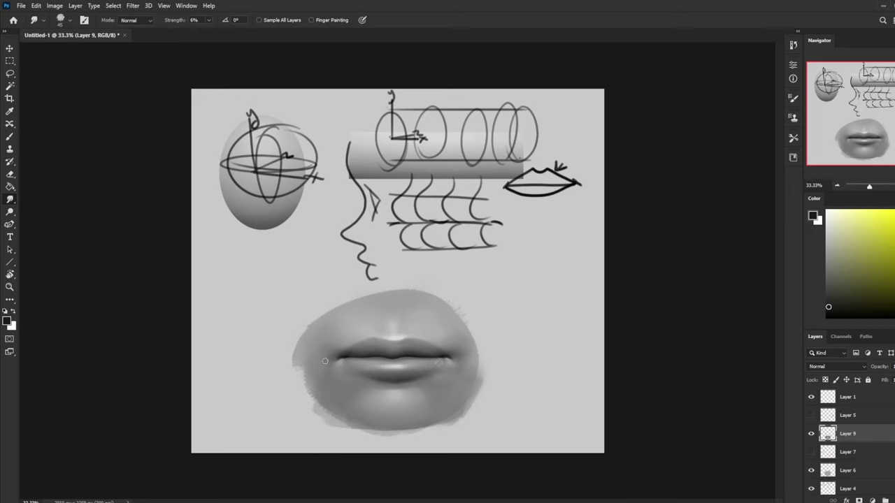
- Add a new layer above Layer 9, set its blend mode to Multiply, and choose black as the painting colour
key("b")
left_click(889, 498)
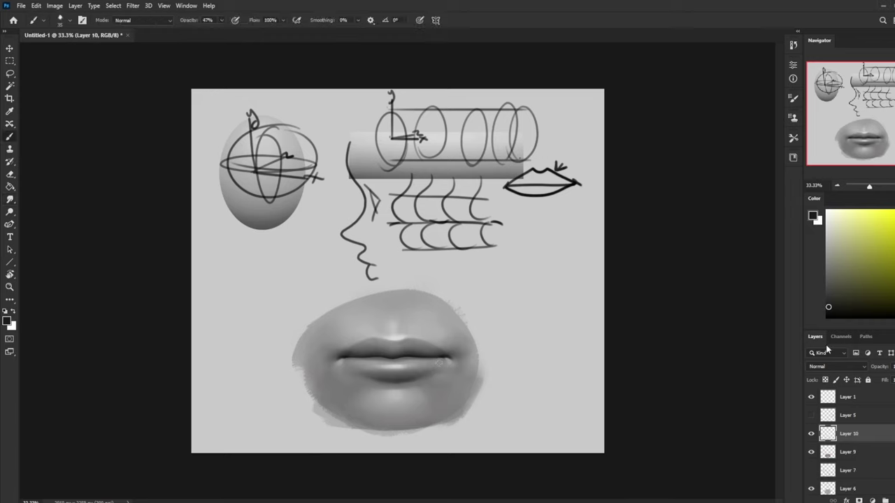
left_click(827, 368)
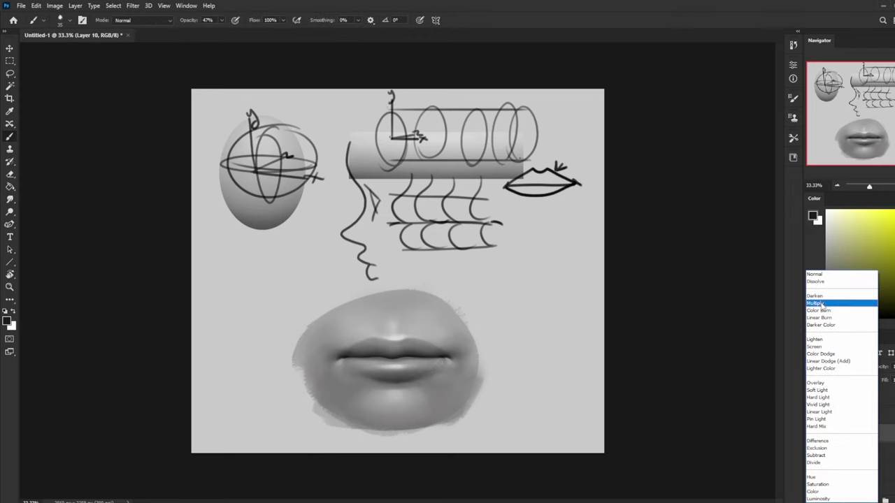
left_click(857, 294)
left_click_drag(857, 293, 786, 347)
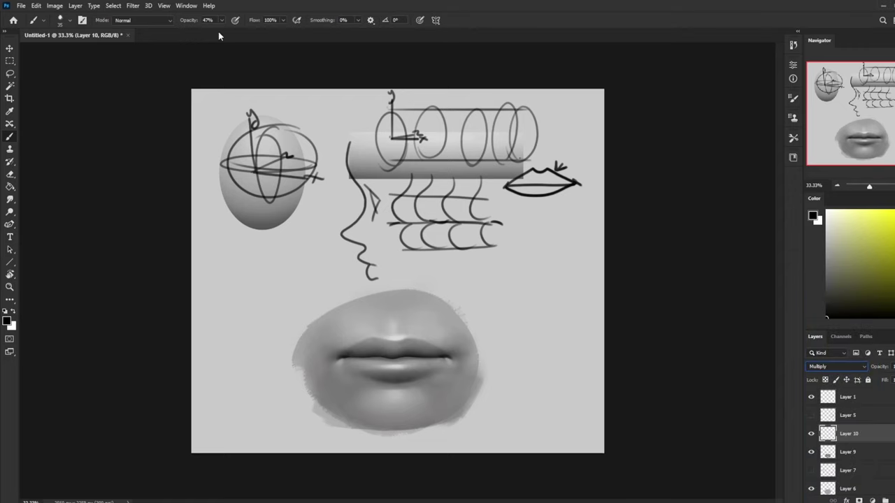
- Darken both lips on the Multiply layer with a 600 px black brush at 30% opacity
key("3")
right_click(425, 355)
left_click(454, 248)
left_click(688, 269)
key("bracketright")
left_click_drag(435, 355, 350, 356)
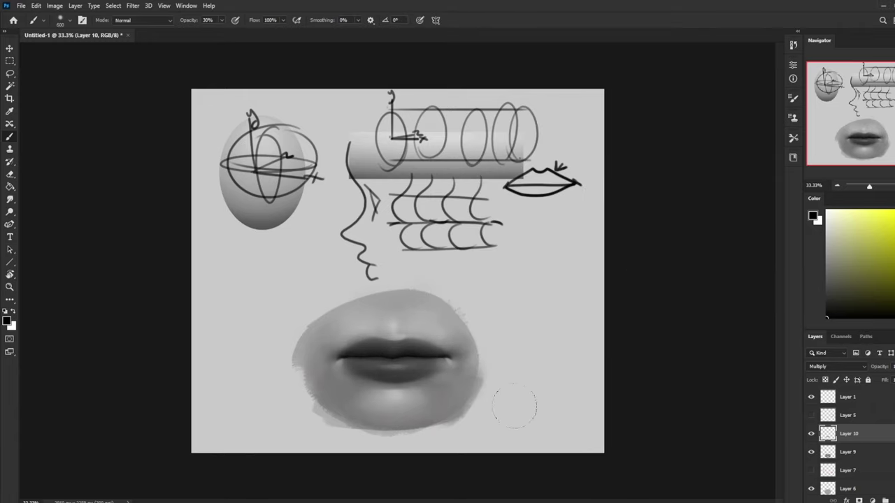
- Erase the dark spill above the upper lip on the Multiply layer at 76% opacity
key("e")
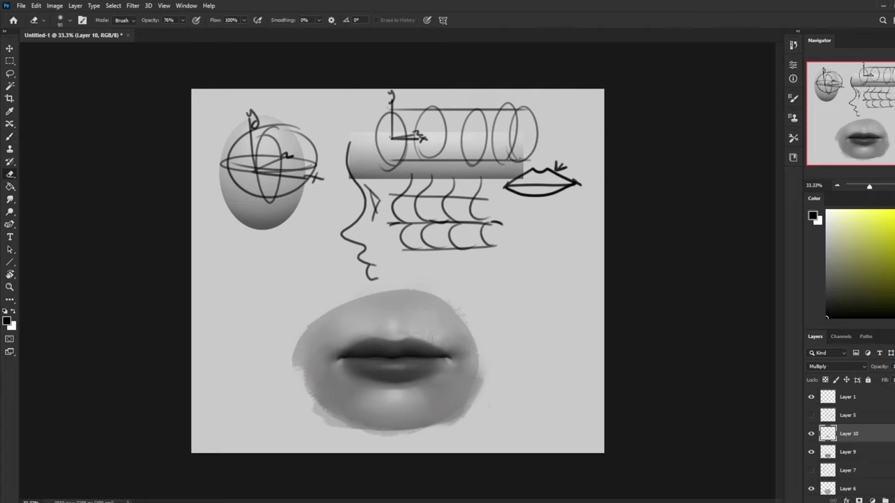
left_click_drag(411, 334, 356, 340)
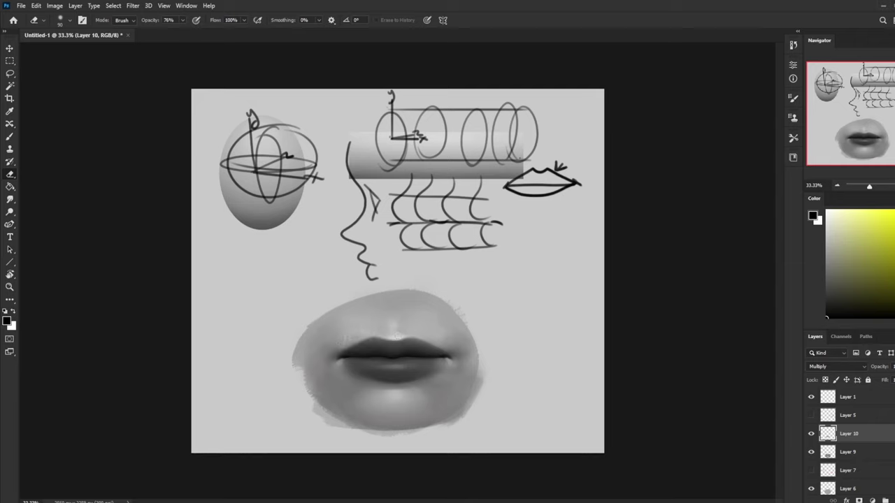
key("bracketright")
key("bracketright")
key("bracketright")
key("bracketright")
key("bracketright")
key("bracketleft")
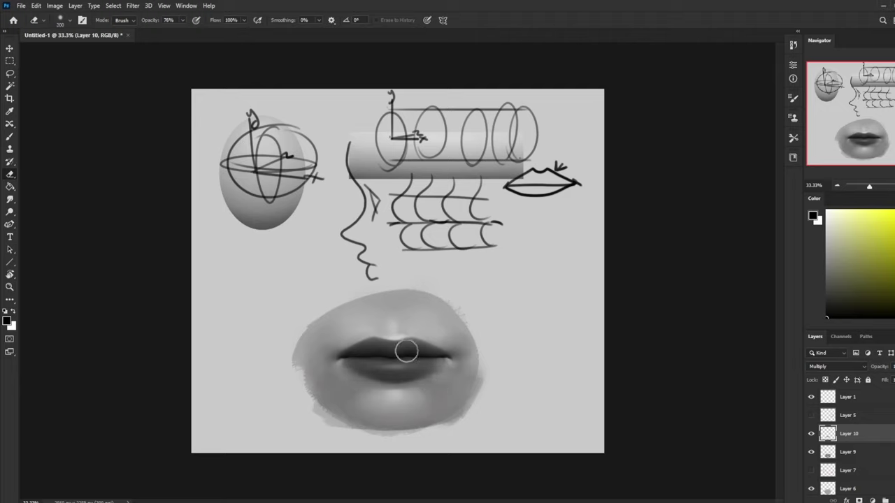
- Bring back the lower lip's highlight by erasing the dark layer there with a 175 px eraser at 29% opacity
left_click(181, 20)
left_click(161, 31)
left_click_drag(377, 365, 407, 369)
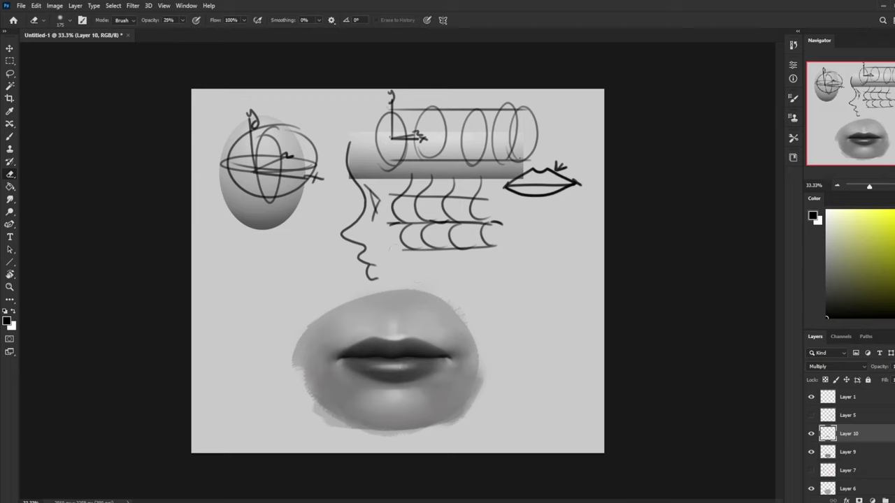
- Compare the lips with and without the Multiply darkening on Layer 10, leaving that layer hidden
left_click(811, 434)
left_click(810, 434)
left_click(811, 434)
left_click(811, 434)
left_click(811, 435)
left_click(812, 434)
left_click(810, 434)
left_click(811, 434)
left_click(811, 434)
left_click(811, 434)
left_click(811, 434)
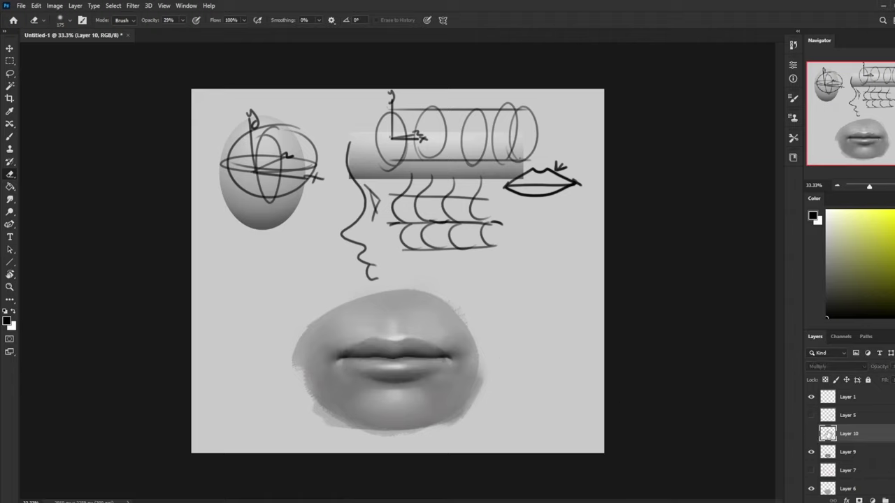
- On Layer 9, smudge the lip area at 6% strength and touch up the cupid's bow with sampled light grey at 30% opacity
left_click(854, 452)
left_click(14, 200)
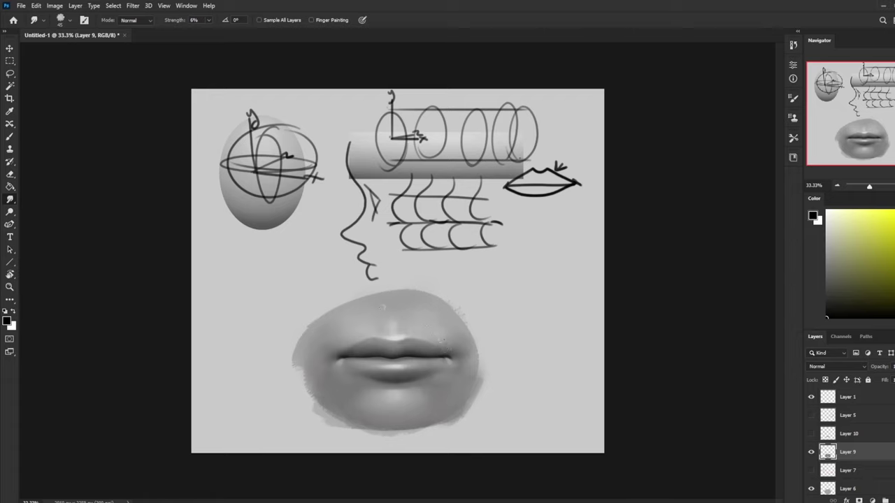
key("b")
left_click(399, 336, "alt")
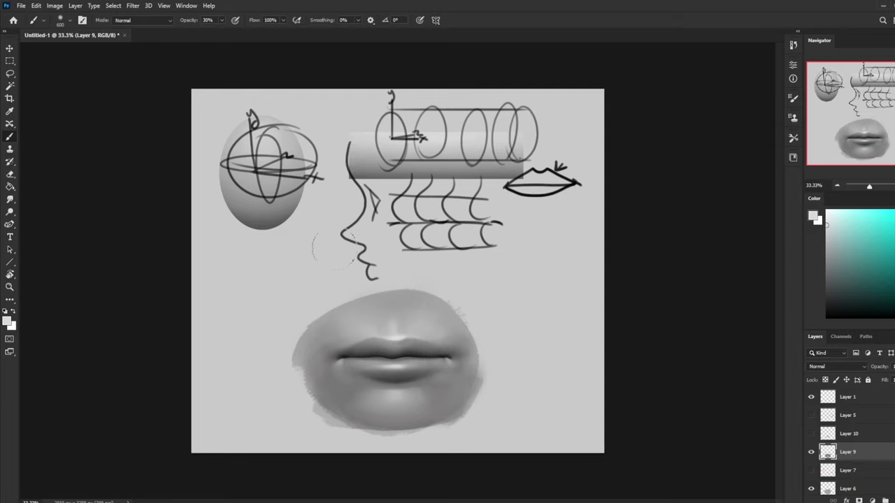
left_click(397, 341, "alt")
key("bracketleft")
key("bracketleft")
key("bracketleft")
key("bracketleft")
key("bracketleft")
key("bracketleft")
- Deepen the shadow beneath the lower lip with a 300 px black brush at 15% opacity
key("d")
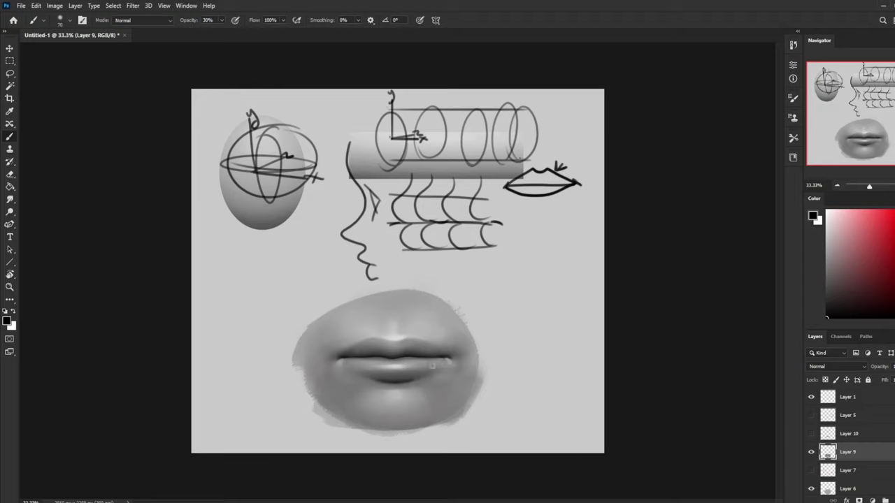
left_click(221, 21)
left_click_drag(221, 30, 216, 30)
key("bracketright")
key("bracketright")
key("bracketright")
key("bracketright")
key("bracketright")
key("bracketright")
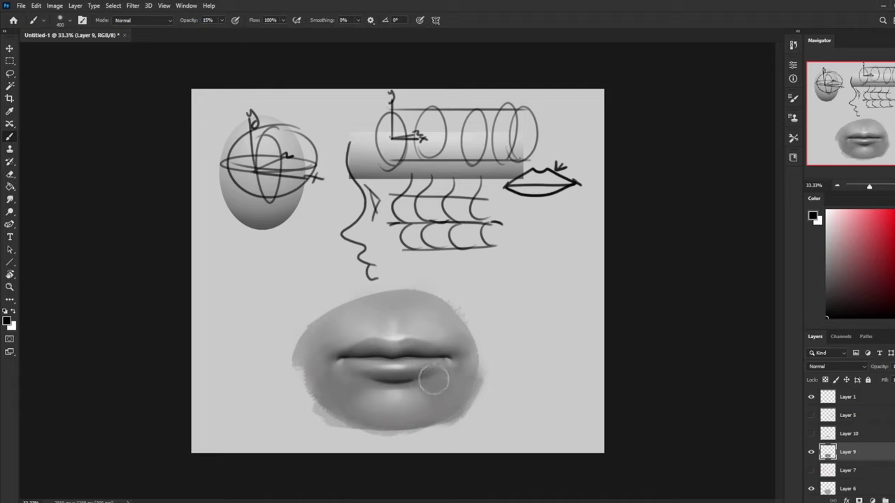
key("bracketleft")
key("bracketleft")
key("bracketleft")
key("bracketleft")
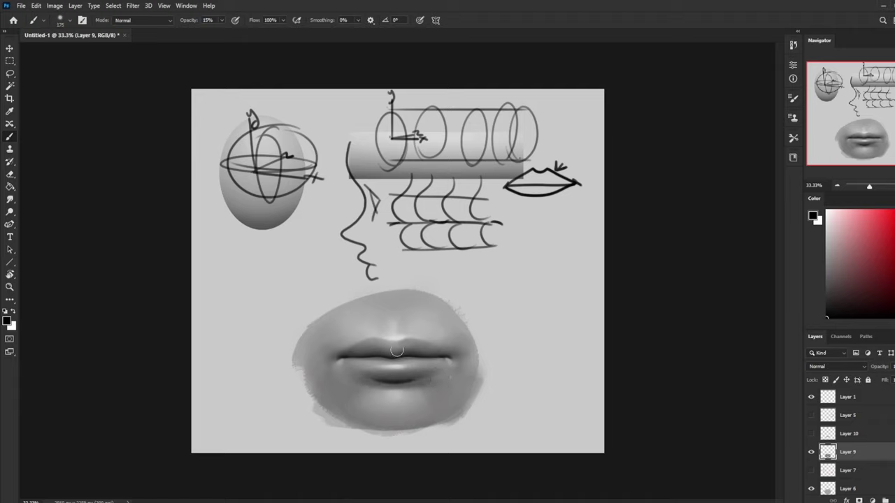
key("bracketright")
key("bracketright")
key("bracketright")
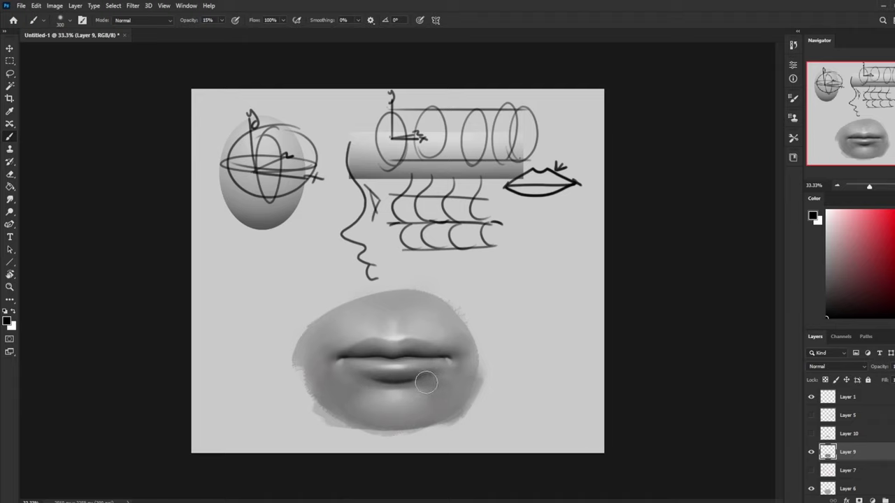
left_click_drag(420, 382, 393, 383)
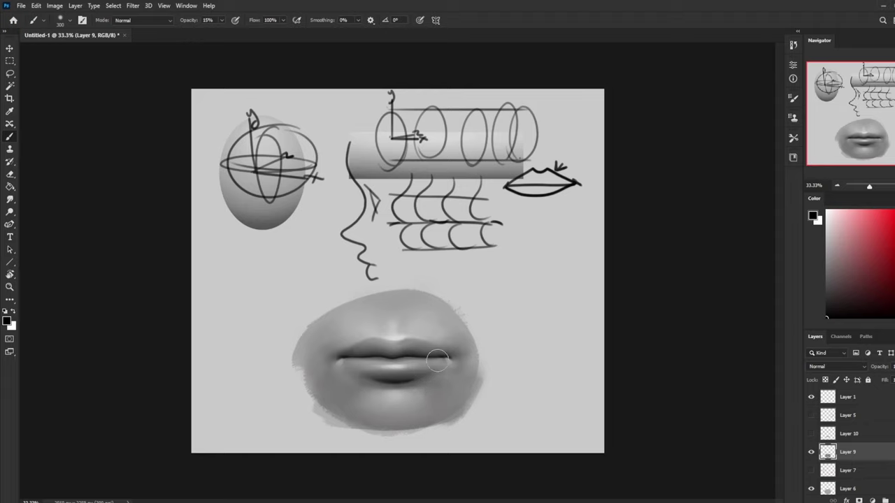
- Smudge the shadow around the lower lip at 6% strength and dodge the highlights at 5% exposure
left_click(10, 199)
left_click_drag(356, 372, 358, 384)
key("bracketright")
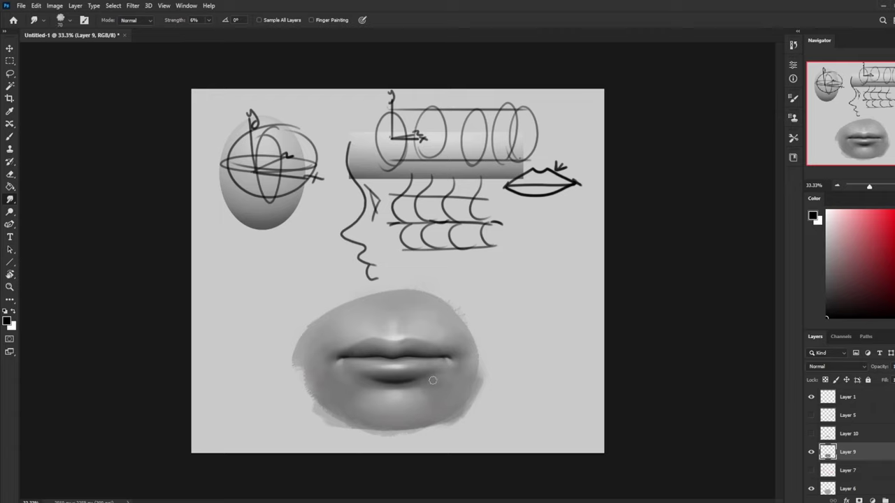
key("bracketleft")
left_click(9, 212)
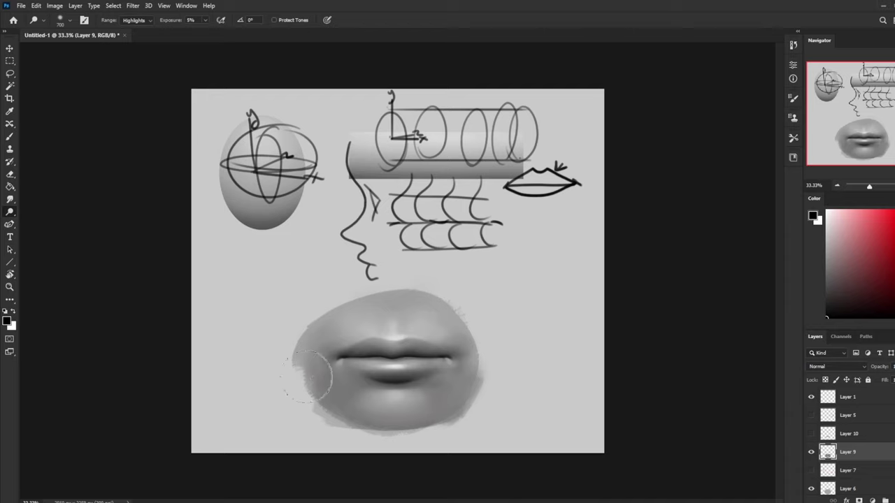
- Sample a light grey from the skin and add a new layer above Layer 9 with the Lighten blend mode
key("b")
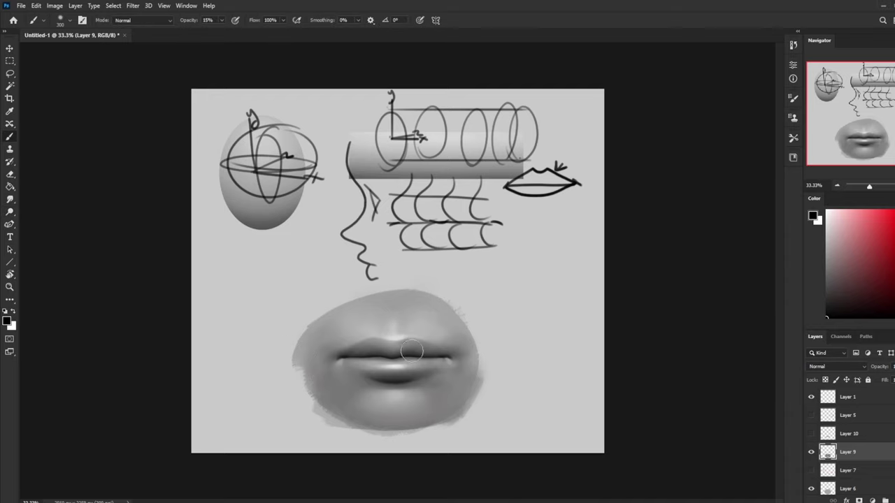
left_click(418, 390, "alt")
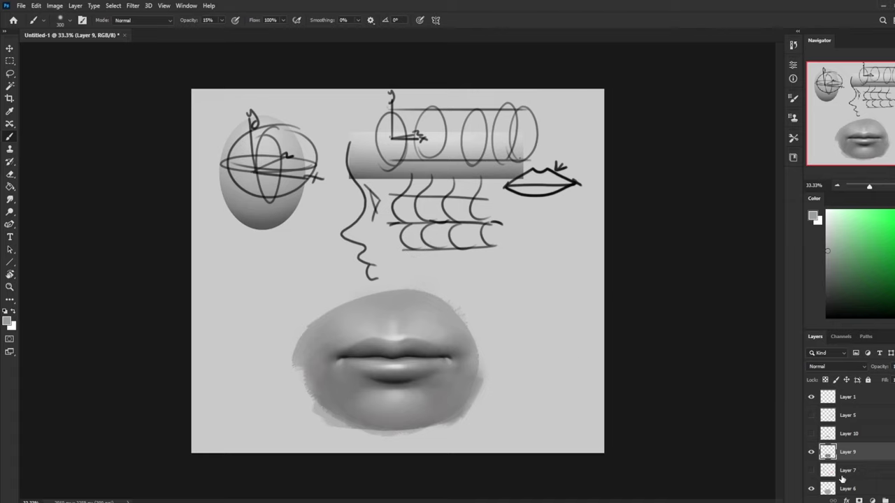
left_click(422, 323, "alt")
key("ctrl+shift+alt+n")
left_click(826, 367)
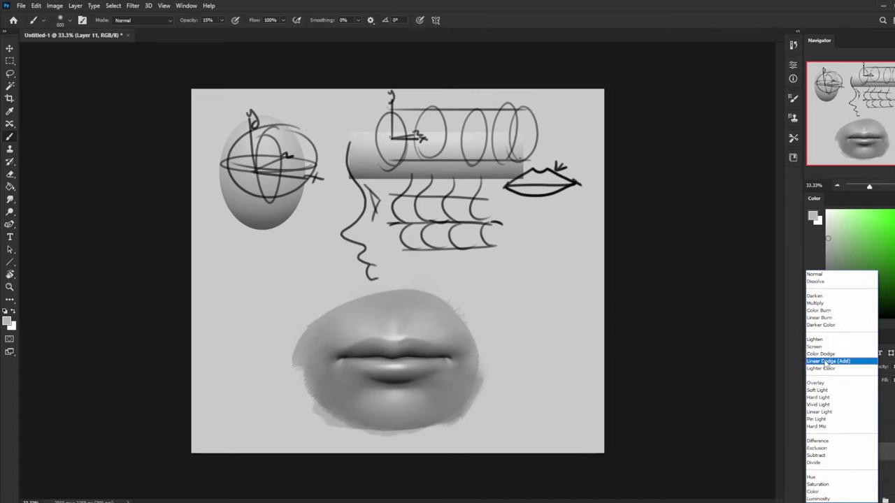
left_click(821, 343)
- Lighten the lips on the new layer with sampled greys, using a 1100 px brush in Lighten mode at 25% opacity
key("bracketright")
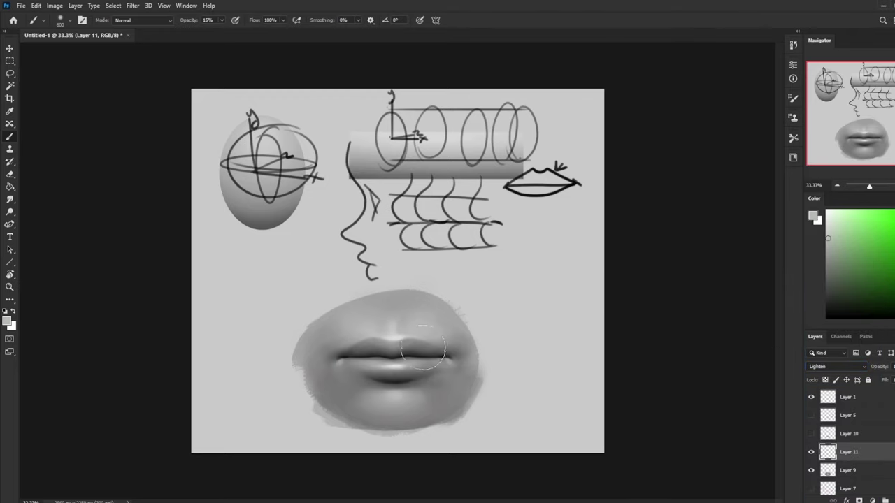
key("bracketright")
key("bracketright")
key("bracketright")
key("bracketright")
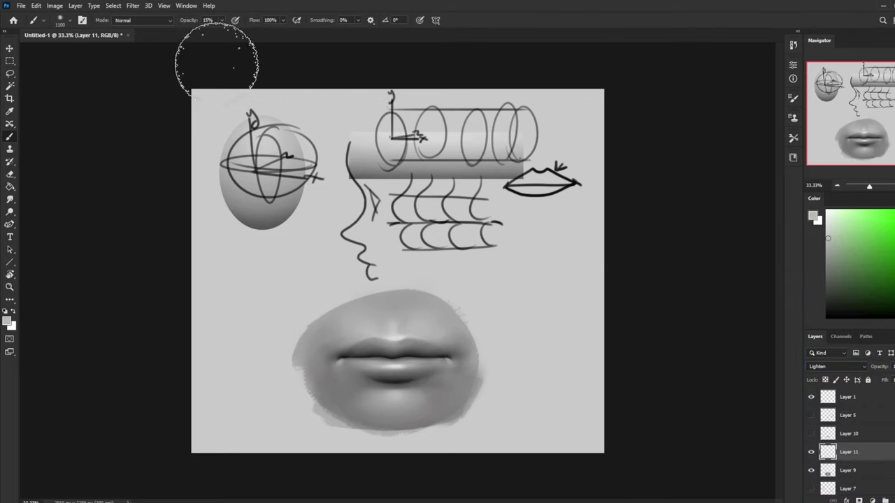
left_click(139, 21)
left_click(143, 109)
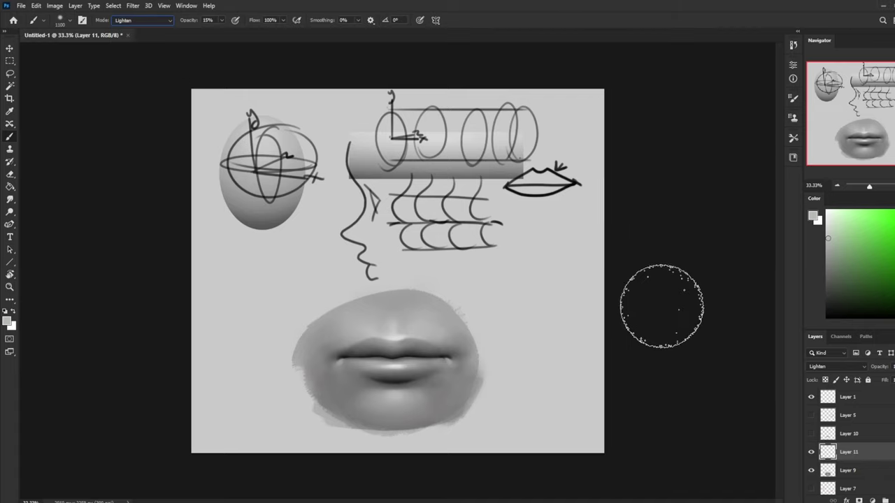
left_click(431, 360, "alt")
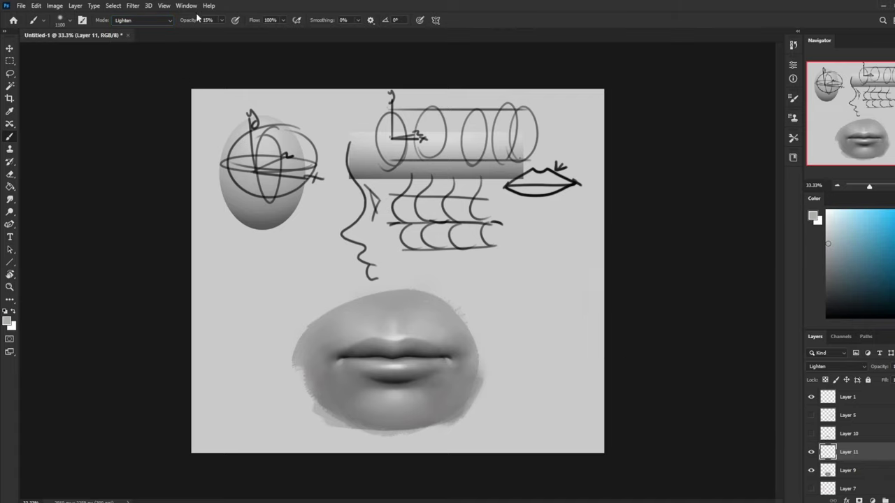
left_click(222, 20)
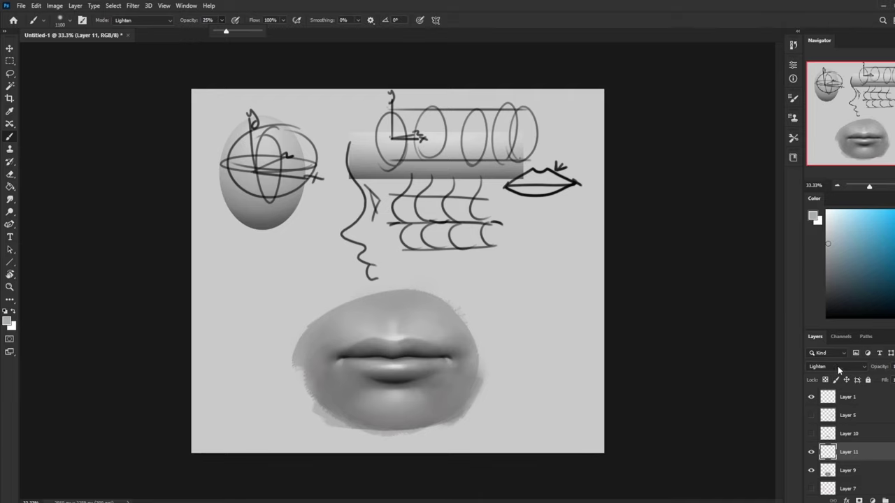
left_click(437, 346, "alt")
mouse_move(428, 352)
left_mouse_down()
mouse_move(371, 358)
mouse_move(432, 354)
mouse_move(354, 357)
mouse_move(428, 353)
mouse_move(405, 339)
mouse_move(393, 345)
mouse_move(410, 347)
mouse_move(281, 395)
mouse_move(427, 339)
mouse_move(438, 355)
mouse_move(391, 359)
left_mouse_up()
- Erase the lightening over both mouth corners at 29% opacity to bring back their dark tones
key("ctrl+plus")
left_click_drag(532, 380, 541, 292)
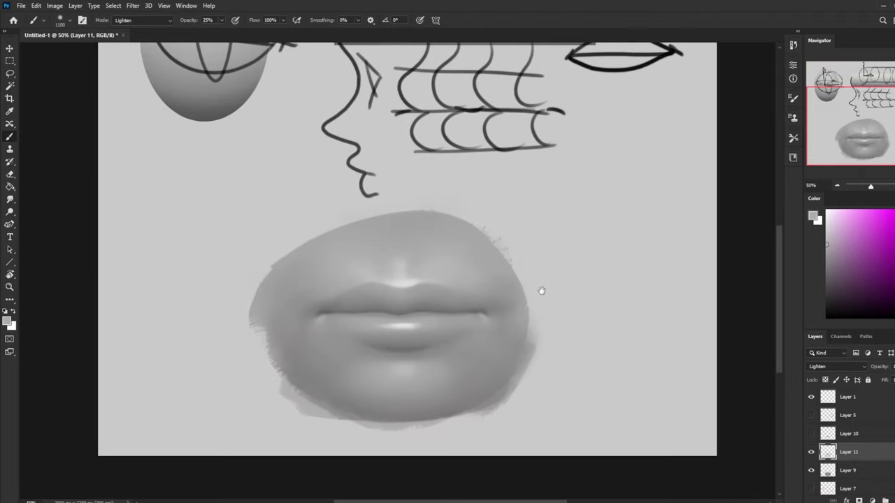
key("e")
key("bracketright")
key("bracketright")
key("bracketright")
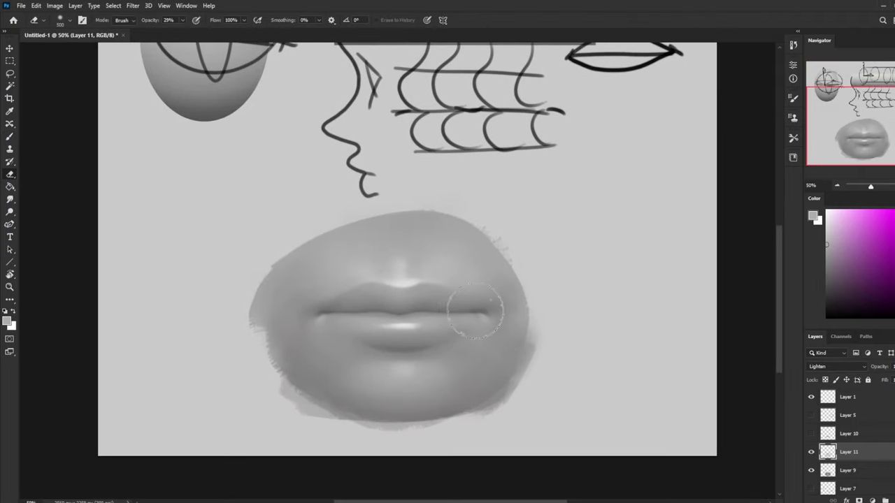
key("bracketleft")
key("bracketleft")
key("bracketleft")
left_click_drag(492, 315, 473, 311)
mouse_move(334, 313)
left_mouse_down()
mouse_move(296, 316)
mouse_move(332, 311)
left_mouse_up()
- Erase the lightening along the line between the lips, using a 200 px and then a 175 px eraser at 29% opacity
key("bracketright")
key("bracketright")
key("bracketright")
key("bracketright")
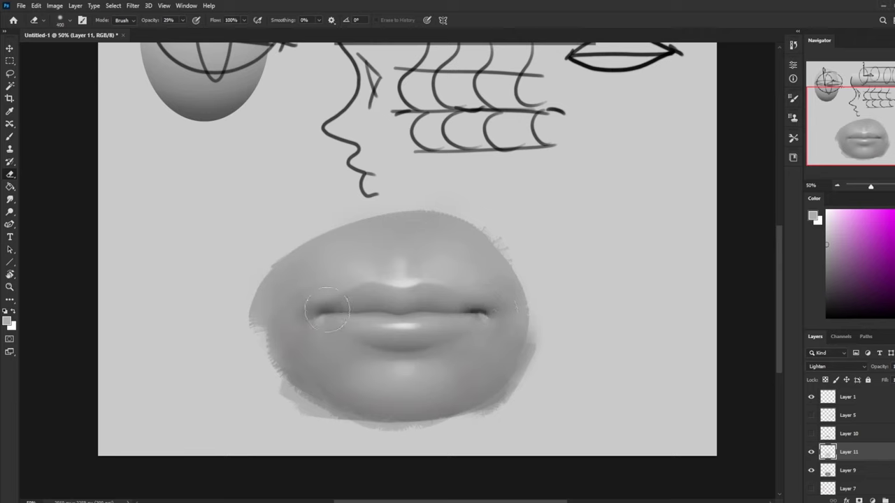
key("bracketright")
key("bracketright")
key("bracketright")
key("bracketright")
key("bracketright")
key("bracketright")
key("bracketleft")
key("bracketleft")
key("bracketleft")
key("bracketleft")
key("bracketleft")
key("bracketleft")
key("bracketleft")
key("bracketleft")
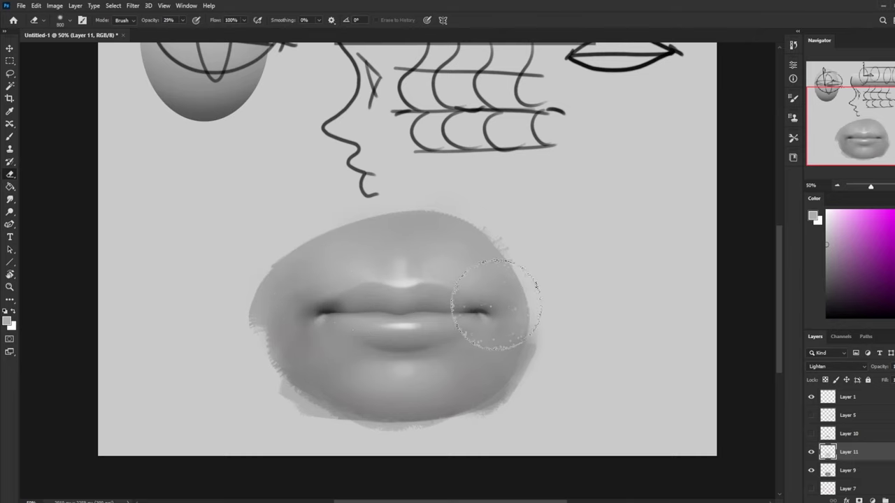
key("bracketleft")
left_click_drag(471, 309, 327, 310)
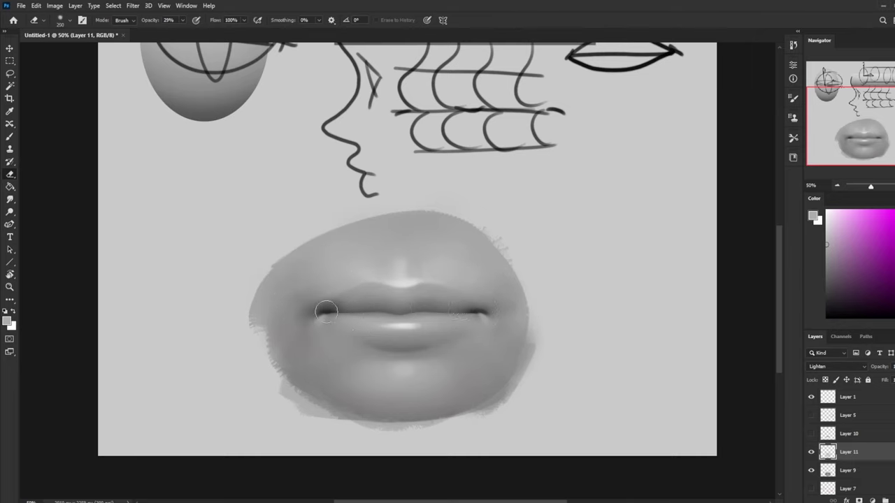
key("bracketleft")
left_click_drag(475, 309, 328, 308)
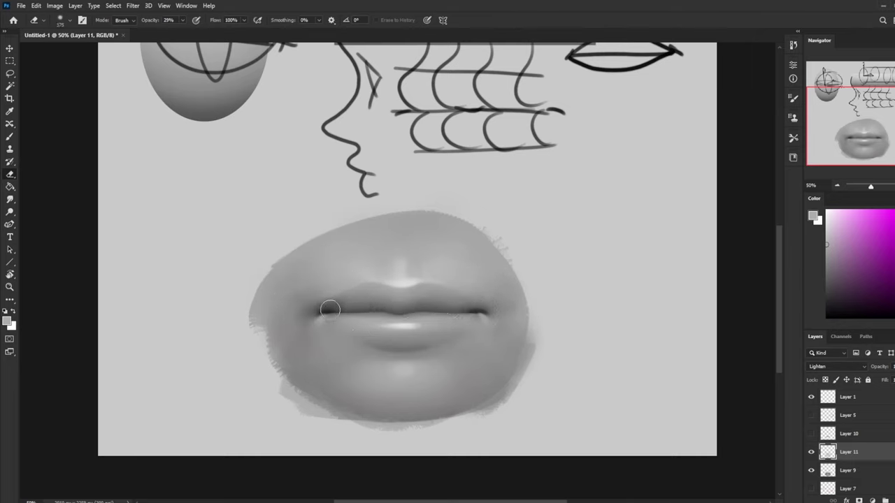
- Erase the remaining lightening along the lip line near the right mouth corner with a 175 px eraser at 29% opacity
left_click_drag(475, 309, 424, 306)
mouse_move(480, 310)
left_mouse_down()
mouse_move(319, 309)
mouse_move(457, 281)
left_mouse_up()
key("bracketleft")
key("bracketleft")
key("bracketleft")
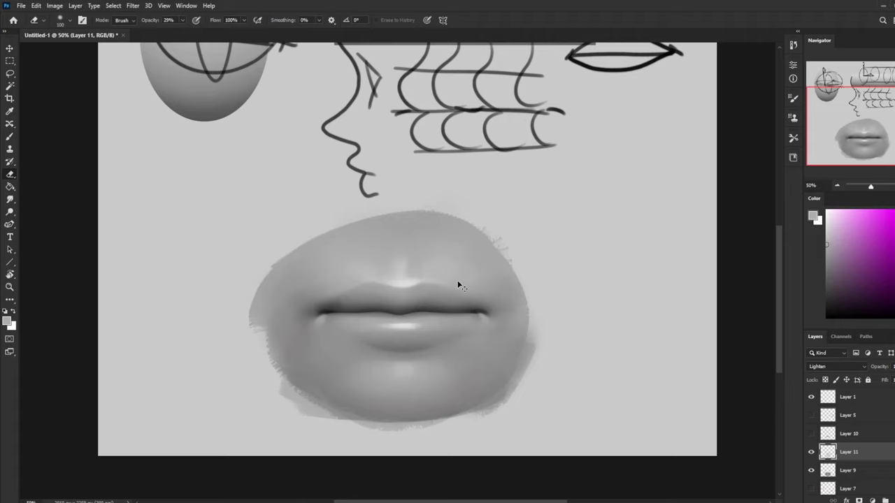
key("ctrl+z")
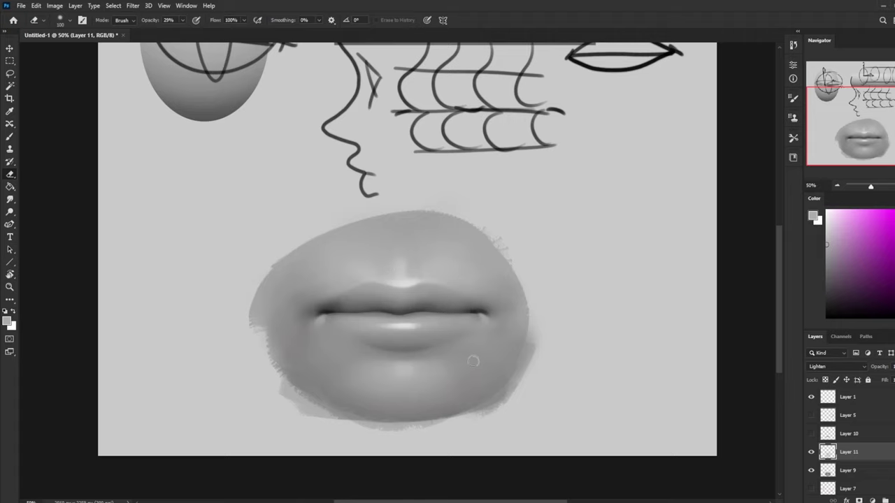
- Erase the Layer 11 lightening over the shadow beneath the lower lip, using a 175 px to 300 px eraser at 29% opacity
key("ctrl+minus")
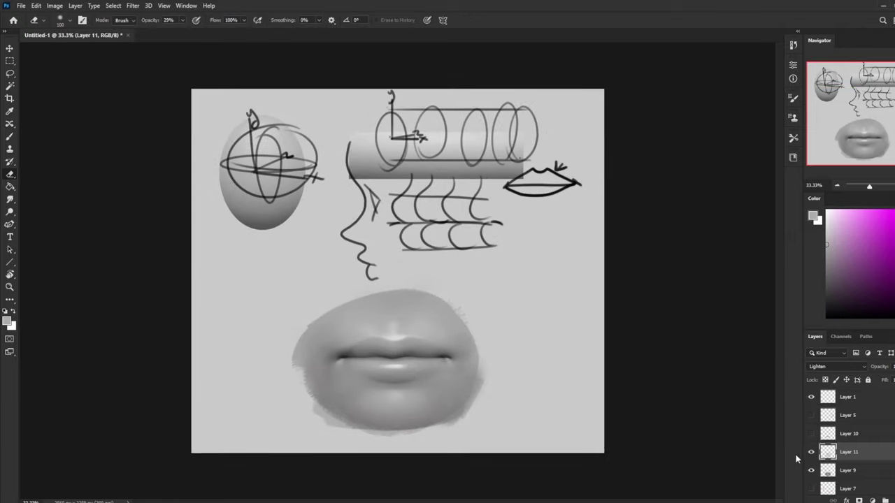
left_click(811, 453)
left_click(812, 453)
left_click(812, 453)
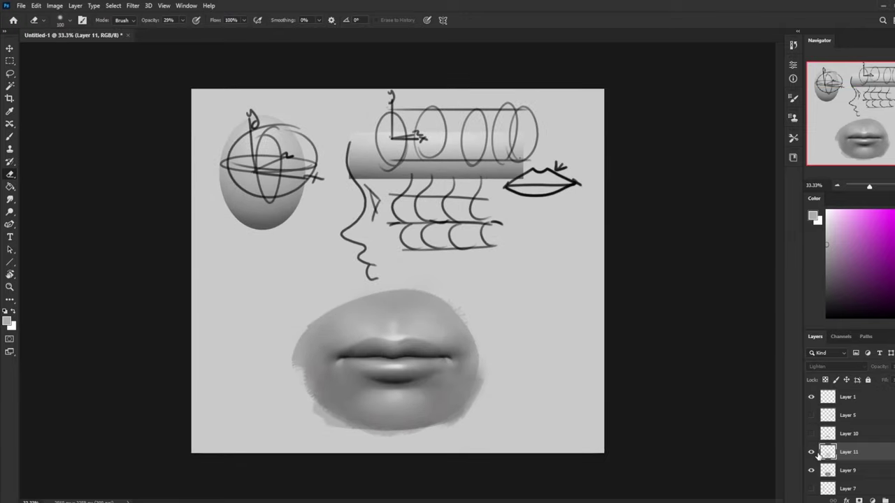
left_click(812, 453)
key("bracketright")
key("bracketright")
key("bracketright")
mouse_move(423, 380)
left_mouse_down()
mouse_move(334, 359)
mouse_move(416, 381)
mouse_move(362, 381)
left_mouse_up()
key("bracketleft")
key("bracketleft")
key("bracketleft")
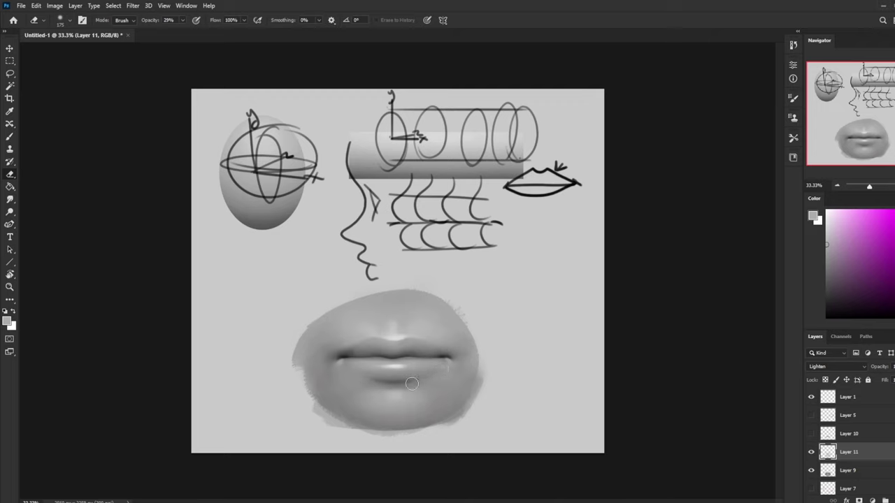
key("bracketright")
key("bracketright")
key("bracketright")
key("bracketright")
key("bracketright")
key("bracketright")
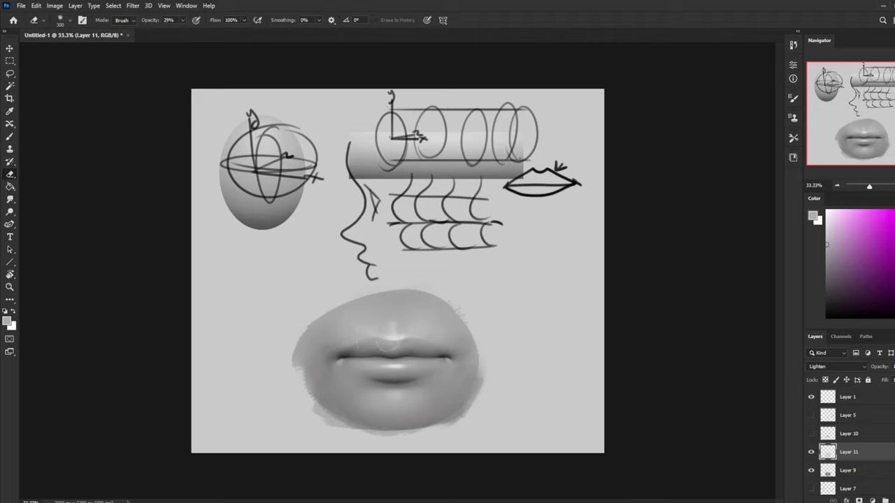
- Toggle the visibility of Layer 11 repeatedly to compare the lips with and without the lightening
left_click(810, 452)
left_click(811, 452)
key("ctrl+plus")
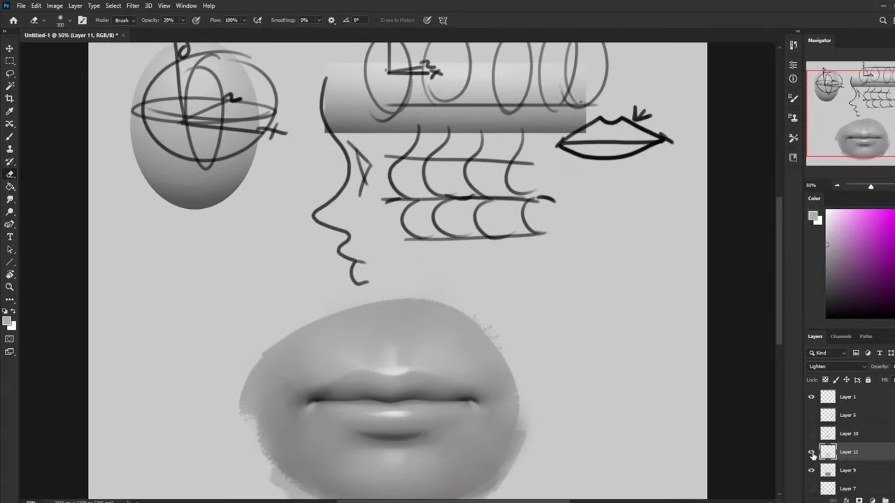
left_click_drag(511, 376, 521, 259)
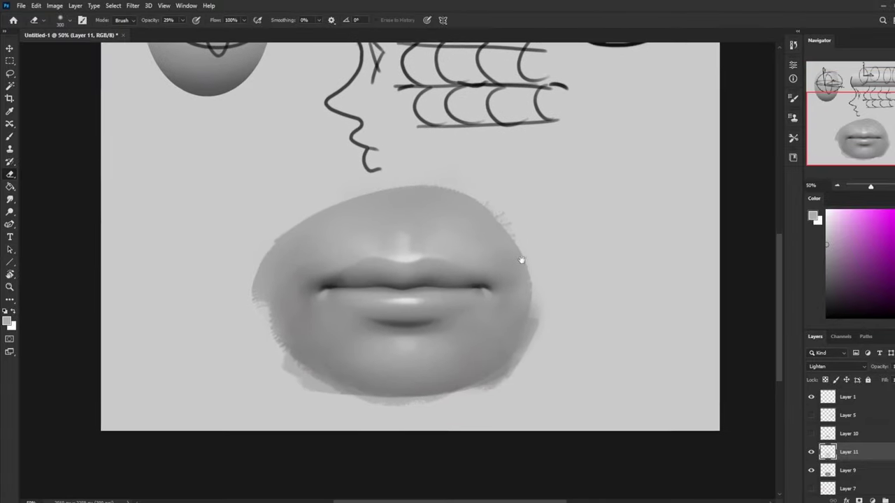
left_click(812, 453)
left_click(811, 453)
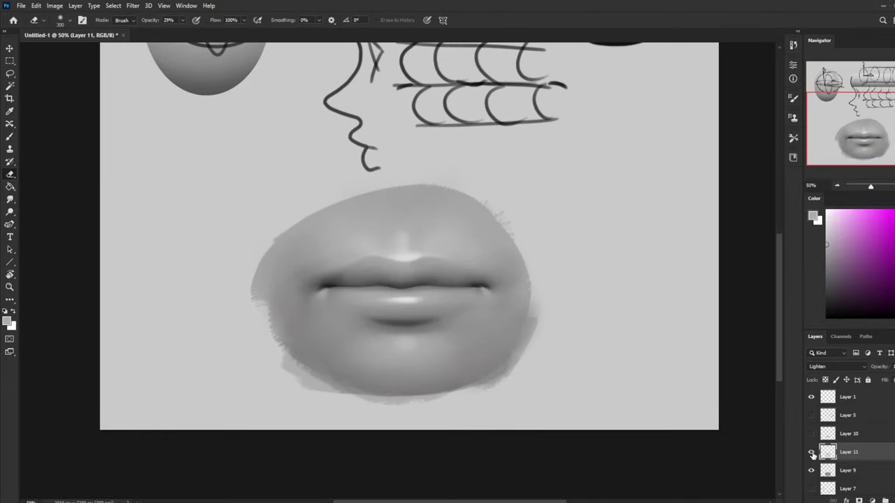
left_click(812, 453)
left_click(812, 453)
left_click(811, 453)
left_click(811, 453)
left_click(811, 452)
left_click(811, 452)
left_click(811, 453)
left_click(811, 453)
- Compare the painting with its early history state from before the smudging, and return to the latest eraser state
left_click(794, 45)
scroll(779, 385, "up", 10)
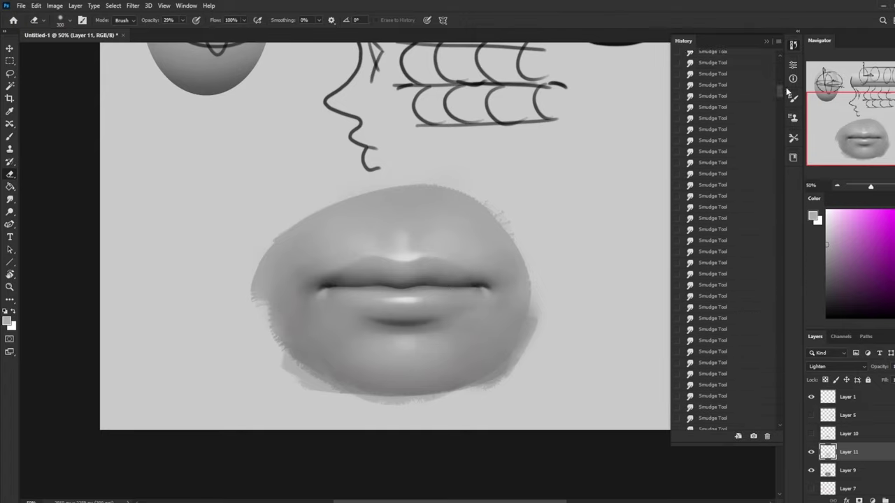
mouse_move(786, 55)
left_mouse_down()
mouse_move(785, 111)
mouse_move(776, 125)
mouse_move(784, 80)
left_mouse_up()
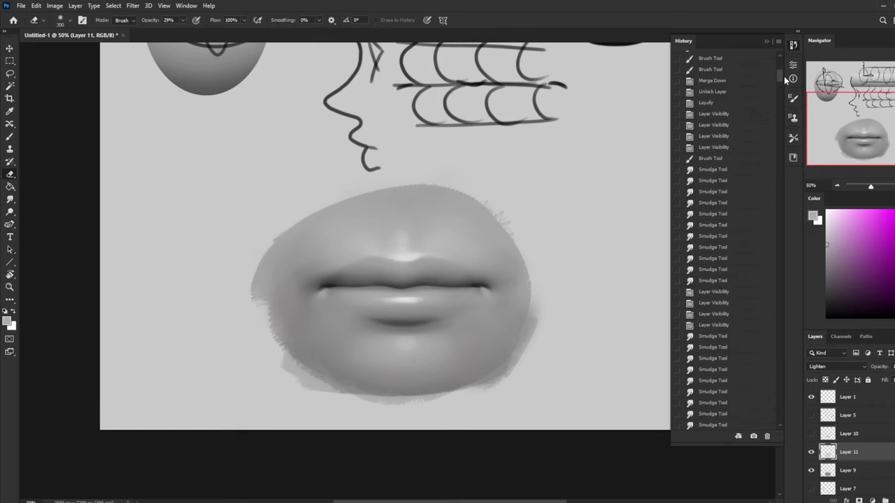
left_click(719, 145)
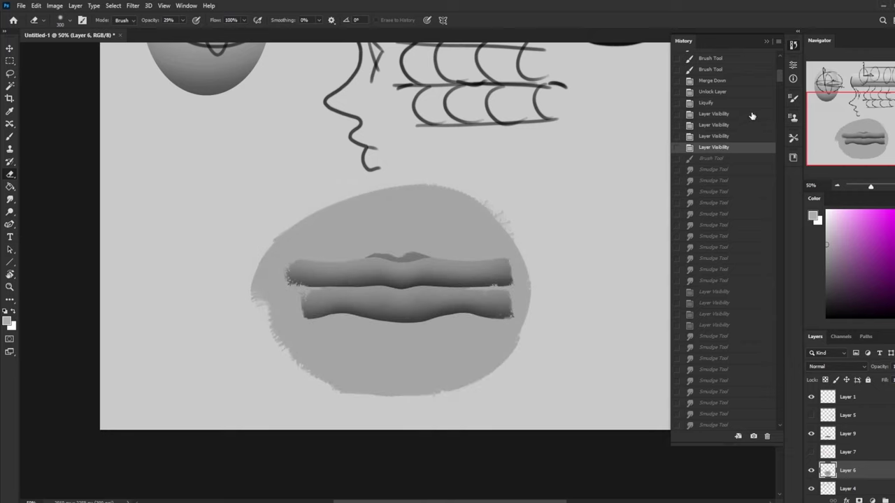
left_click_drag(777, 75, 777, 418)
left_click(706, 425)
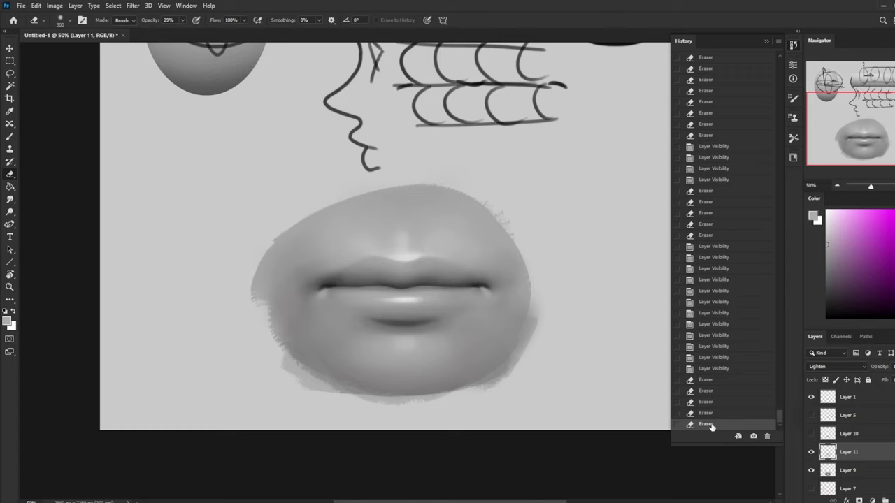
left_click(777, 35)
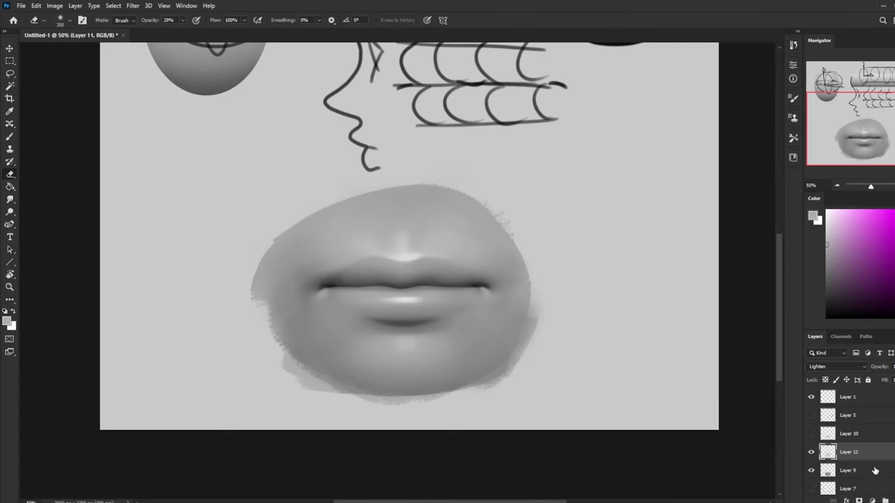
- Merge the Lighten layer, Layer 11, down into Layer 9
right_click(875, 453)
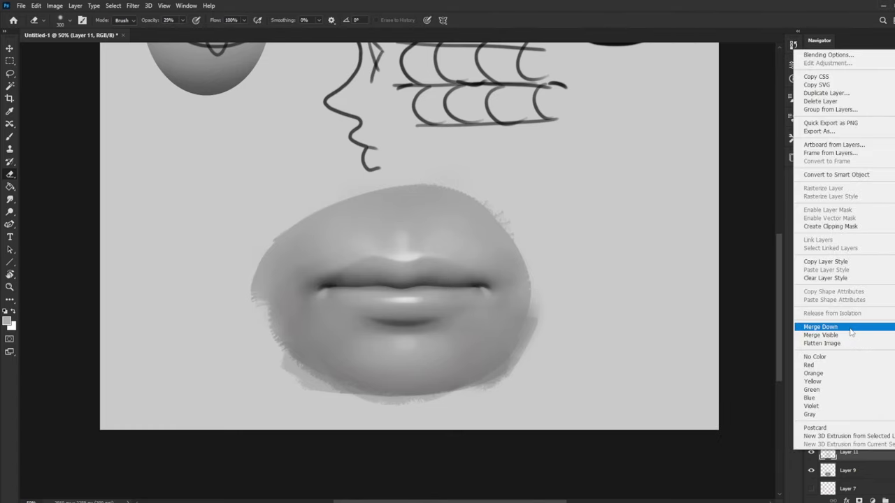
left_click(851, 328)
key("bracketleft")
key("bracketleft")
key("bracketleft")
key("bracketleft")
key("bracketleft")
key("bracketleft")
key("bracketleft")
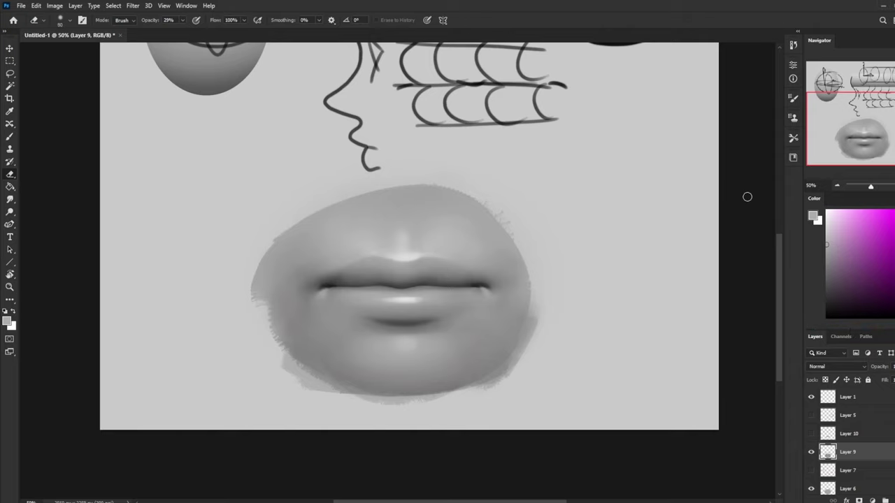
key("ctrl+minus")
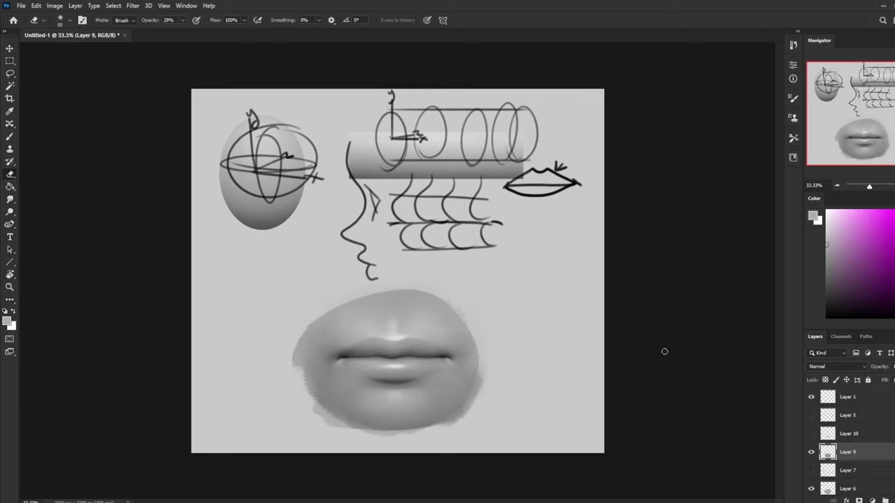
- Show Layer 10 and make Layer 9 the active layer, with the Smudge tool at 6% strength
left_click(9, 202)
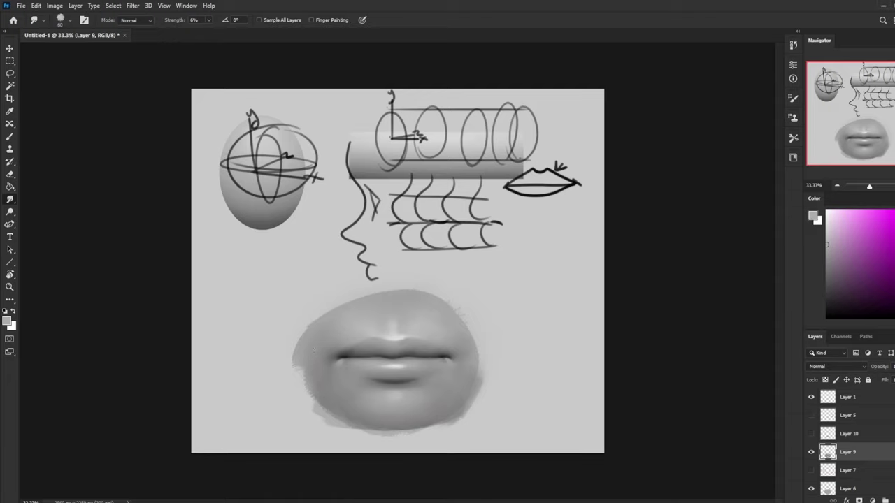
left_click(811, 434)
left_click(810, 434)
left_click(861, 434)
left_click(810, 434)
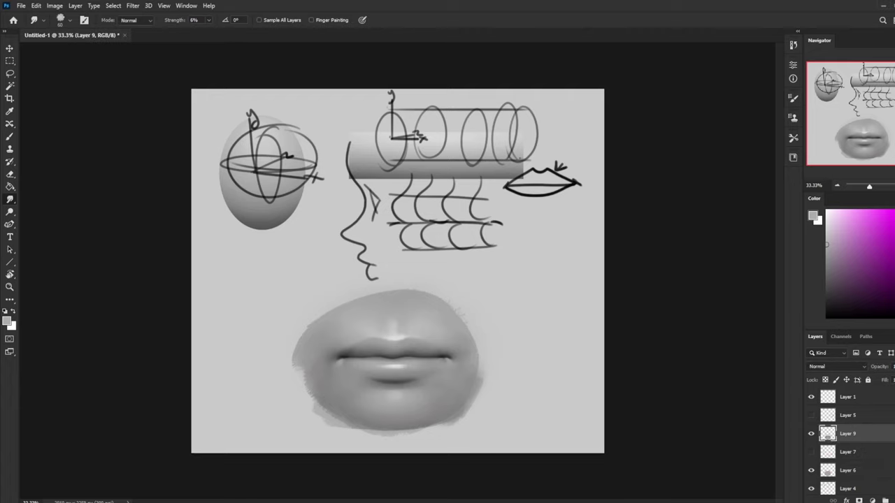
left_click(863, 455)
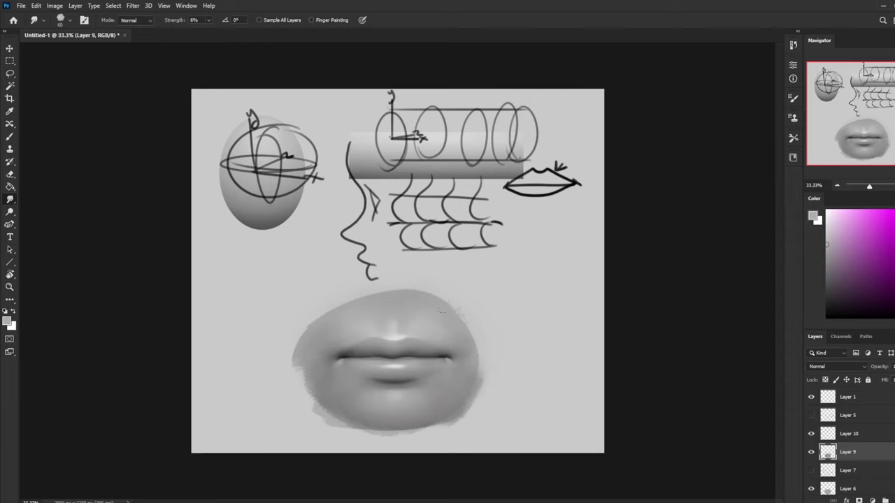
- Sample a dark grey from the upper lip and set up a 500 px brush in Darken mode at 25% opacity
key("b")
left_click(429, 343, "alt")
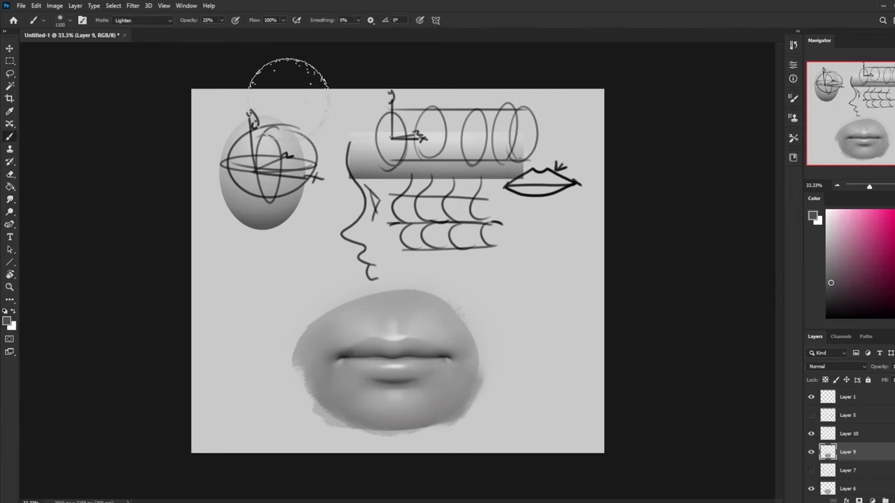
key("bracketleft")
key("bracketleft")
left_click(142, 20)
left_click(140, 63)
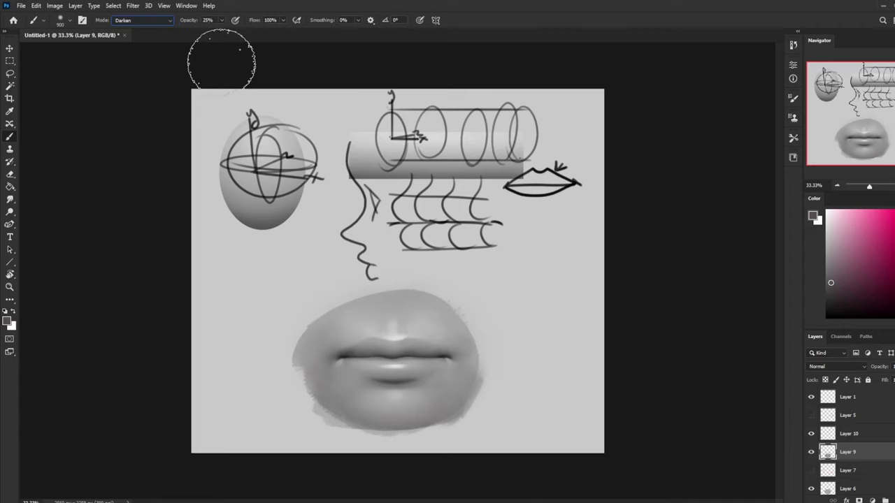
key("bracketleft")
key("bracketleft")
key("bracketleft")
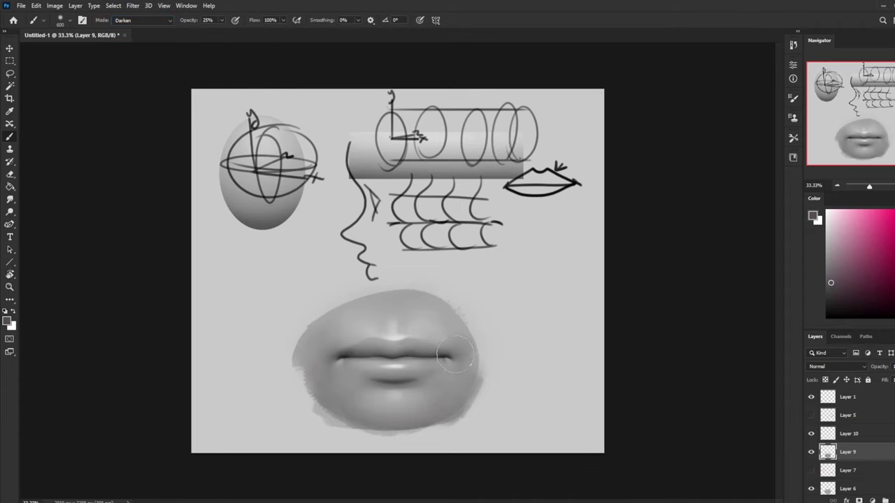
key("bracketleft")
key("bracketright")
key("bracketright")
key("bracketleft")
key("bracketleft")
left_click(10, 200)
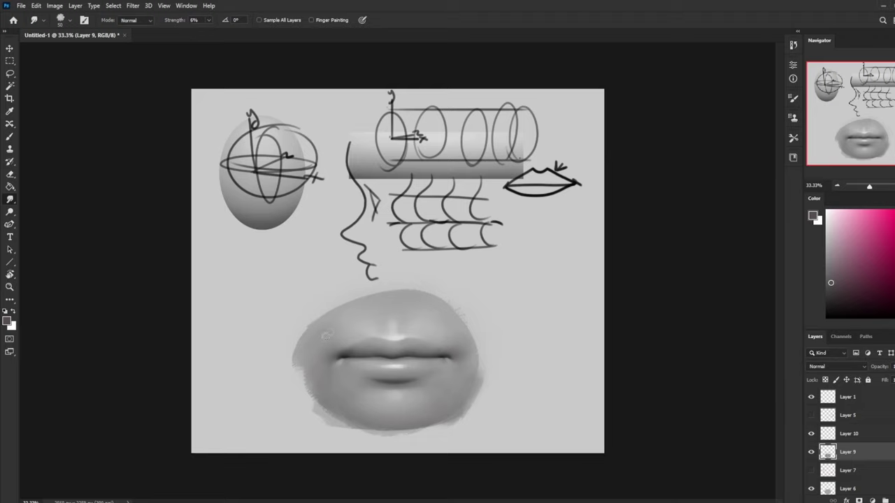
- Lasso four separate freeform shapes in the area above the mouth, including a rounded bar above its right side
left_click(10, 73)
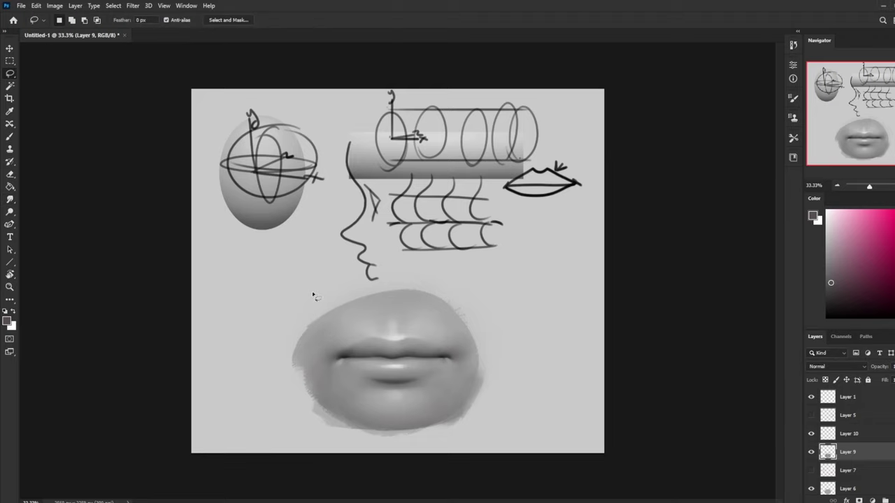
mouse_move(312, 290)
left_mouse_down()
mouse_move(243, 262)
mouse_move(322, 239)
mouse_move(344, 271)
mouse_move(327, 284)
left_mouse_up()
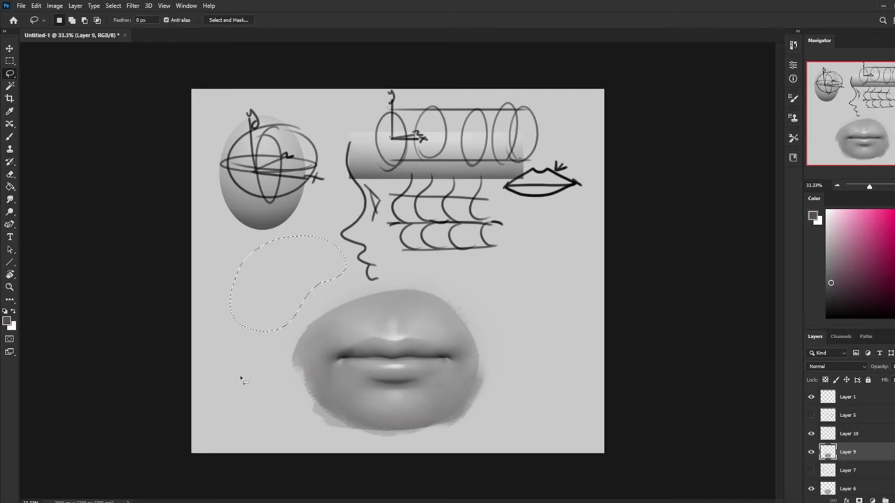
mouse_move(370, 213)
left_mouse_down()
mouse_move(383, 244)
mouse_move(405, 203)
left_mouse_up()
mouse_move(344, 168)
left_mouse_down()
mouse_move(367, 159)
mouse_move(352, 161)
left_mouse_up()
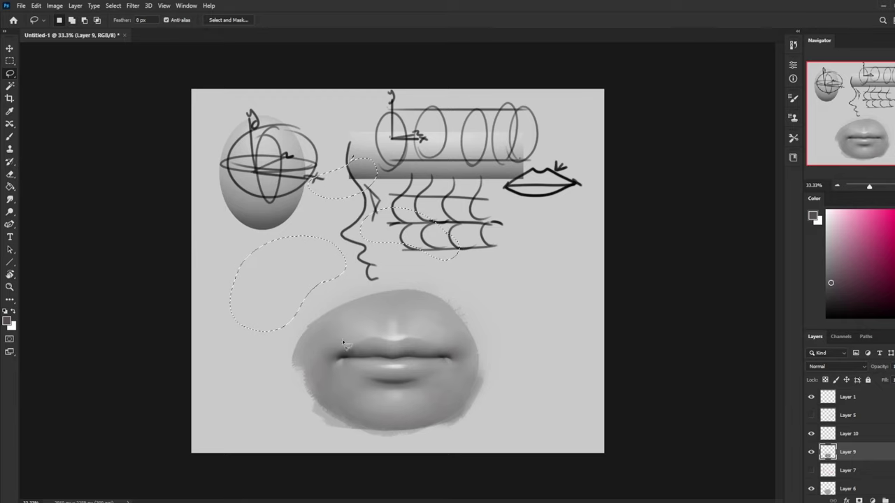
left_click_drag(476, 253, 485, 290)
key("ctrl+z")
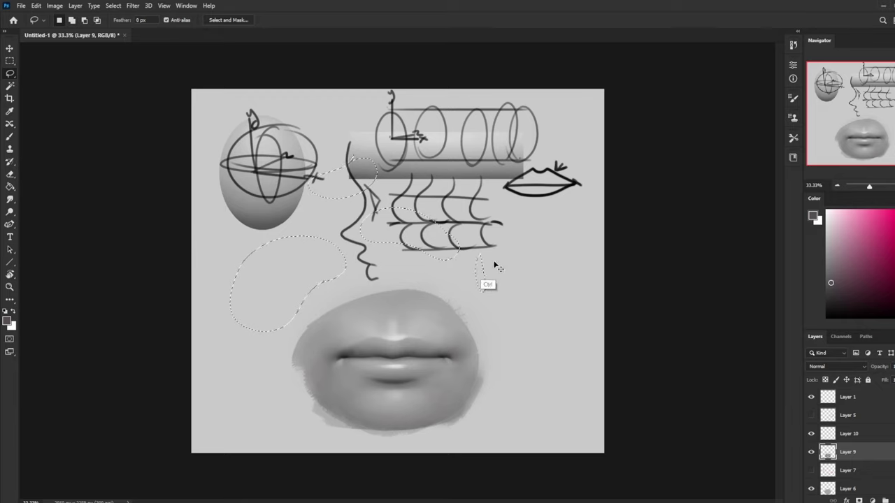
mouse_move(474, 256)
left_mouse_down()
mouse_move(569, 251)
mouse_move(571, 277)
mouse_move(565, 284)
mouse_move(480, 292)
mouse_move(470, 262)
left_mouse_up()
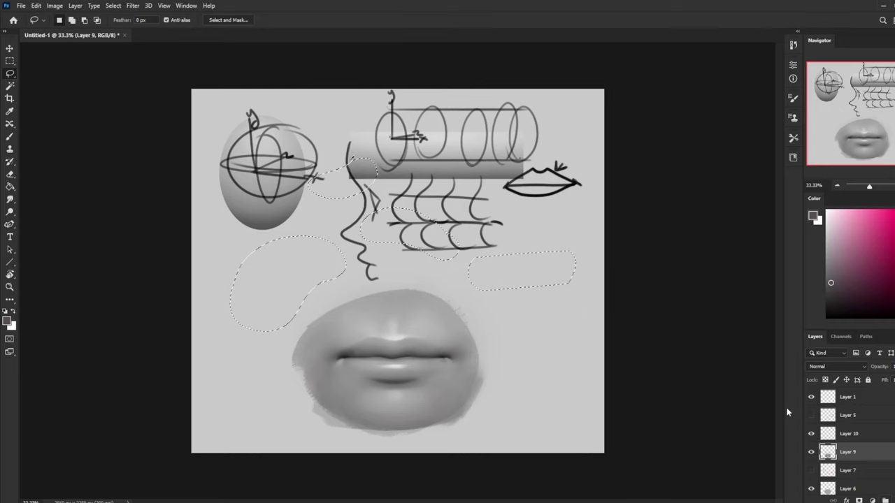
- Add a new layer above Layer 10 and fill the four selected shapes with a light neutral grey
key("ctrl+shift+alt+n")
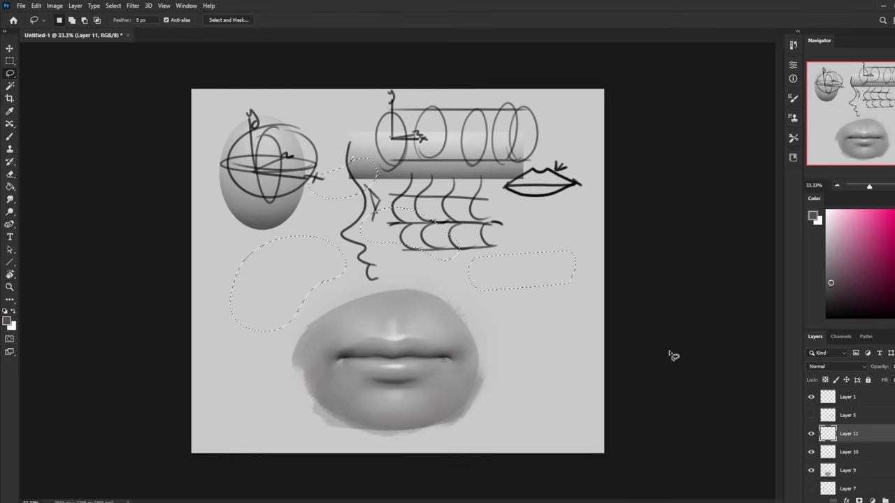
key("g")
left_click(364, 310, "alt")
left_click(313, 257)
left_click_drag(843, 249, 800, 240)
left_click(301, 265)
left_click(411, 228)
left_click(354, 177)
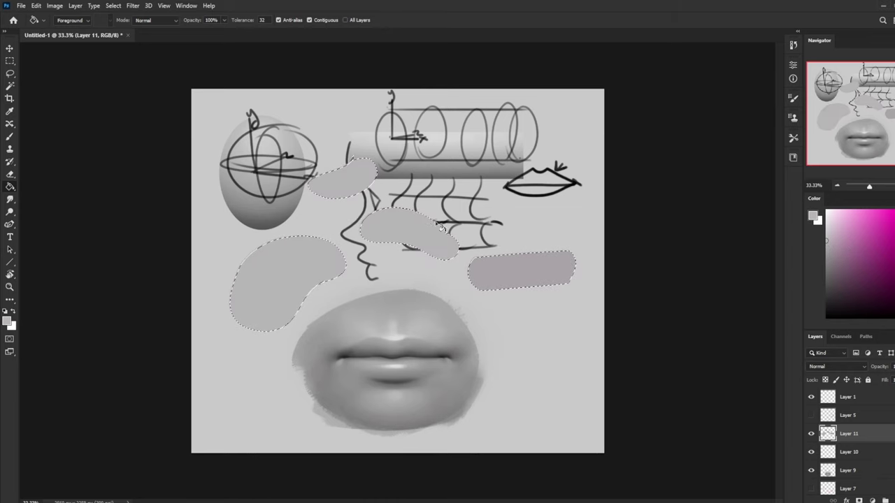
left_click(524, 269)
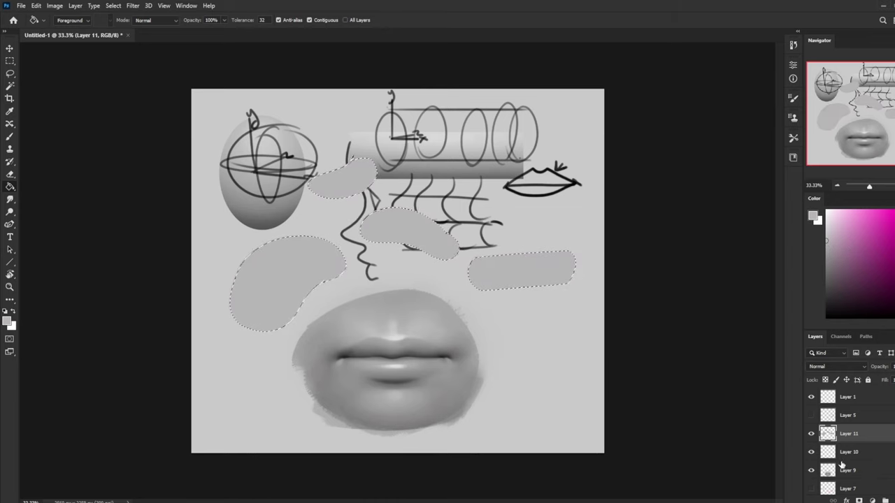
- Clear the selection around the filled shapes and lock the transparent pixels of Layer 11
key("l")
key("m")
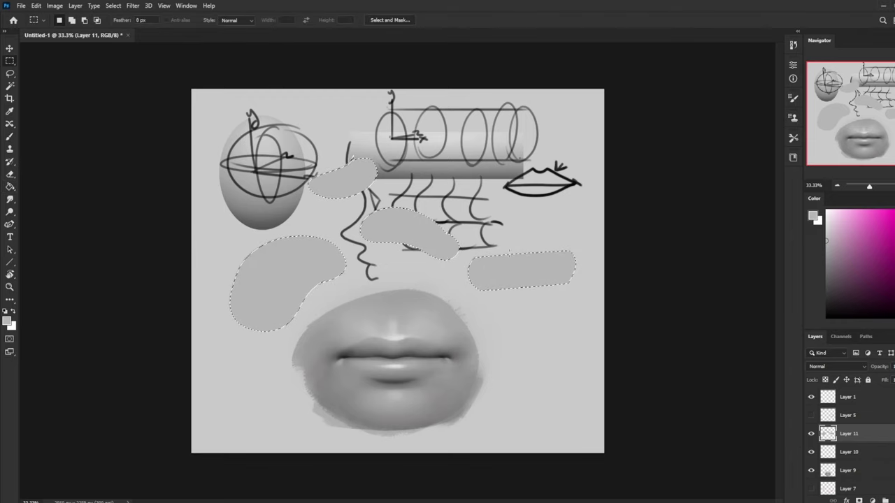
right_click(523, 259)
left_click(533, 259)
- Reset the foreground colour to black and set the brush to Normal mode at 10% opacity
key("d")
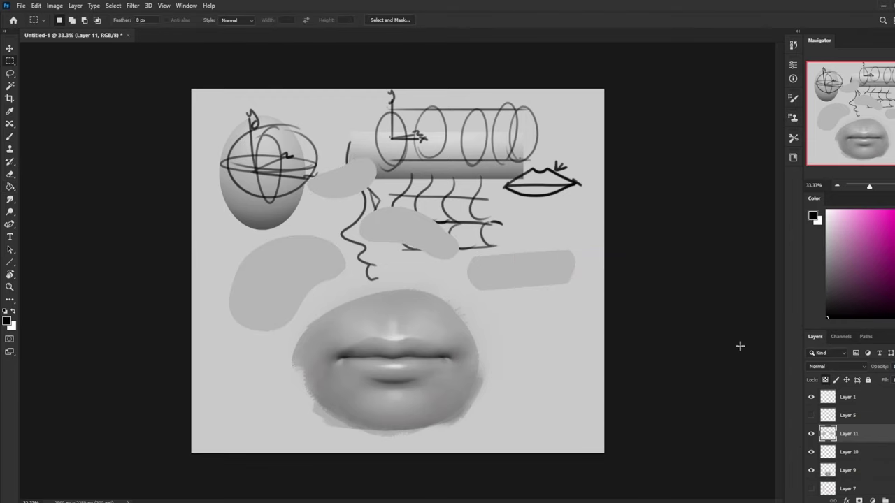
key("b")
left_click(221, 21)
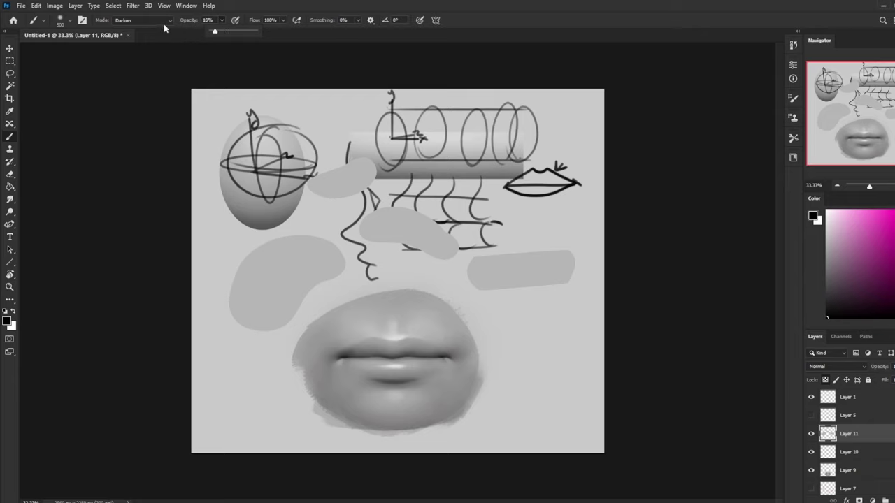
left_click(163, 23)
left_click(139, 26)
left_click(222, 21)
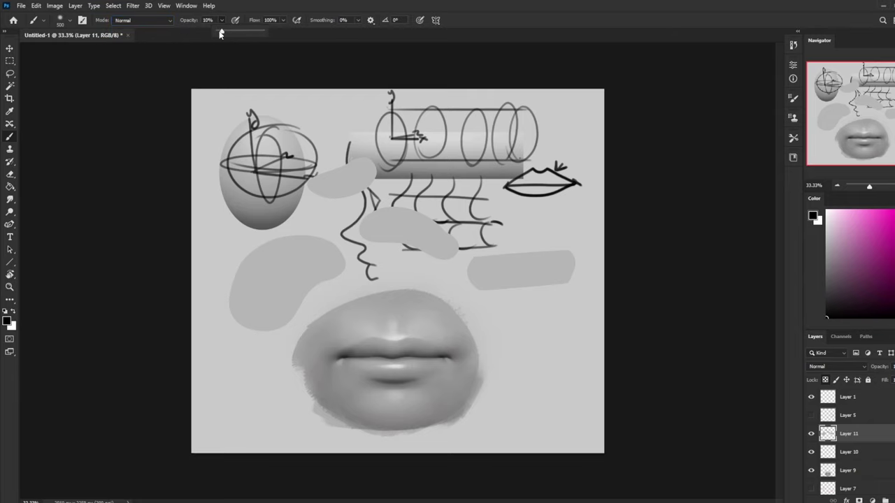
left_click(646, 281)
- Shade the lower side of the rounded bar with soft black strokes, using a brush enlarged to 700 px
key("bracketright")
key("bracketright")
key("bracketright")
mouse_move(580, 286)
left_mouse_down()
mouse_move(471, 296)
mouse_move(486, 292)
left_mouse_up()
key("bracketleft")
key("bracketleft")
key("bracketleft")
key("bracketleft")
key("bracketleft")
key("bracketright")
key("bracketright")
key("bracketright")
key("bracketright")
key("bracketright")
left_click_drag(592, 286, 520, 290)
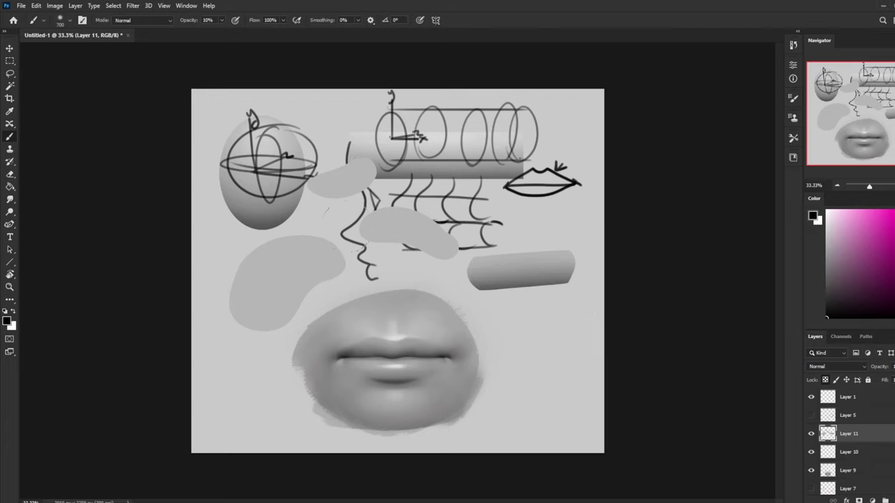
- Shade the underside of the curved middle shape in soft black, adjusting the brush size
left_click_drag(432, 262, 337, 260)
mouse_move(458, 273)
left_mouse_down()
mouse_move(330, 243)
mouse_move(444, 264)
mouse_move(334, 225)
mouse_move(450, 263)
mouse_move(357, 244)
left_mouse_up()
key("bracketleft")
key("bracketleft")
key("bracketleft")
key("bracketleft")
key("bracketleft")
key("bracketleft")
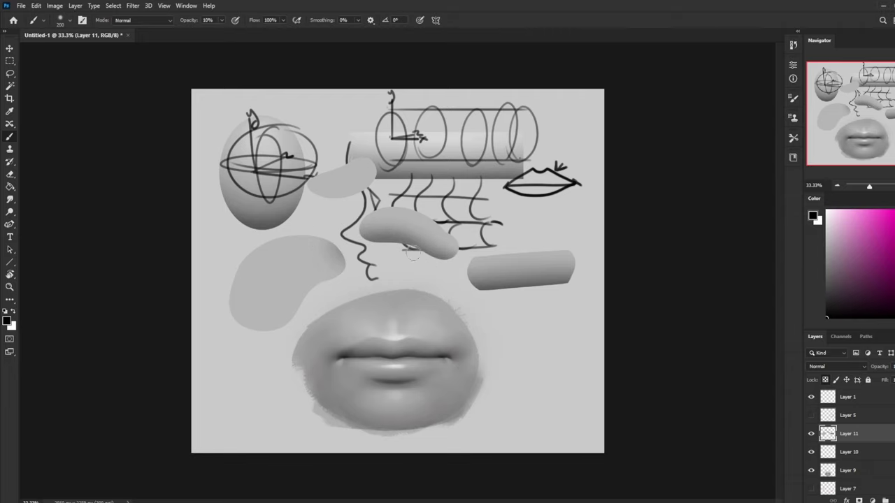
key("bracketright")
key("bracketright")
key("bracketright")
key("bracketright")
key("bracketright")
key("bracketright")
key("bracketright")
- Examine the upper edge of the curved middle shape at pixel level and compare it at wider magnifications
key("z")
left_click_drag(424, 187, 456, 202)
left_click_drag(273, 234, 518, 418)
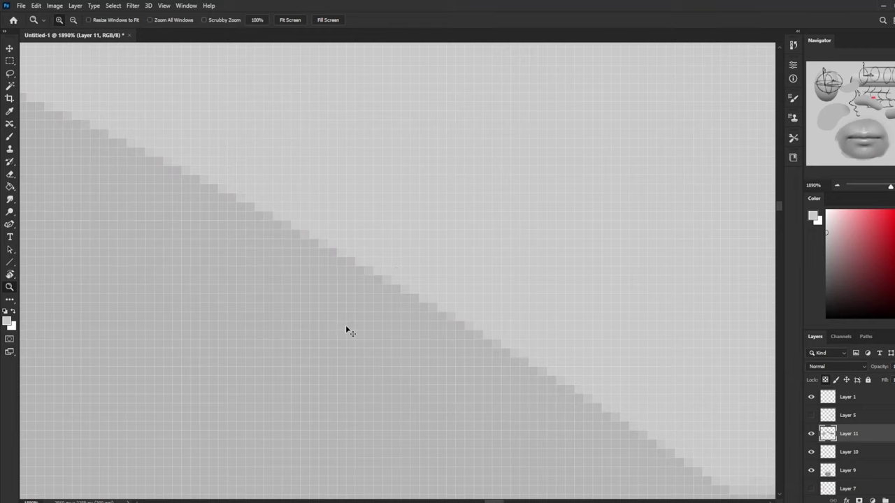
key("ctrl+minus")
key("ctrl+minus")
key("ctrl+minus")
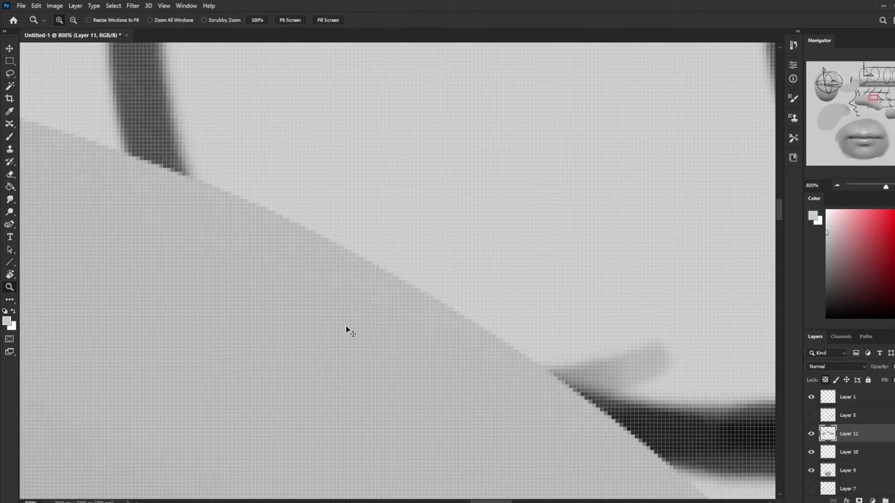
left_click(345, 326, "alt")
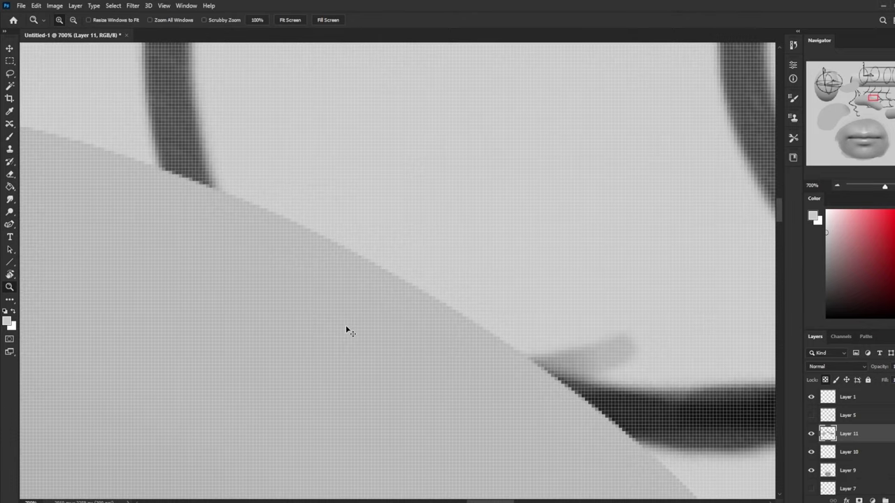
left_click(345, 327, "alt")
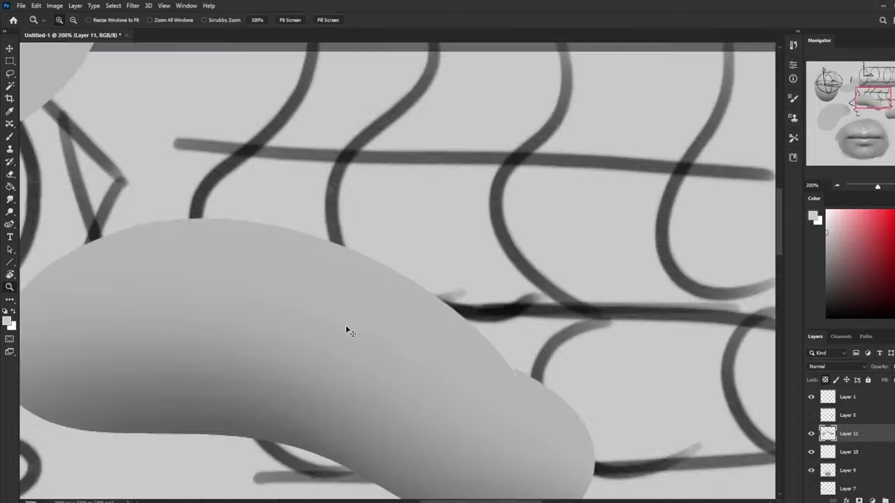
left_click(345, 326, "alt")
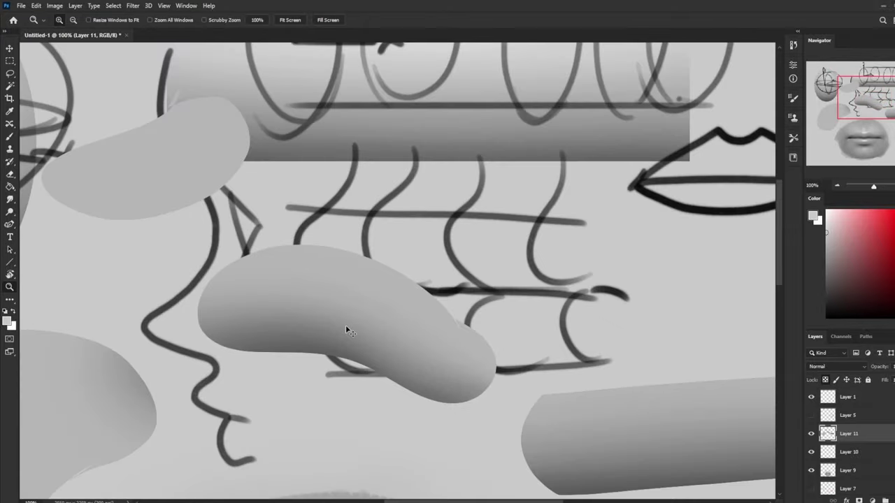
left_click(345, 327, "alt")
left_click(345, 325, "alt")
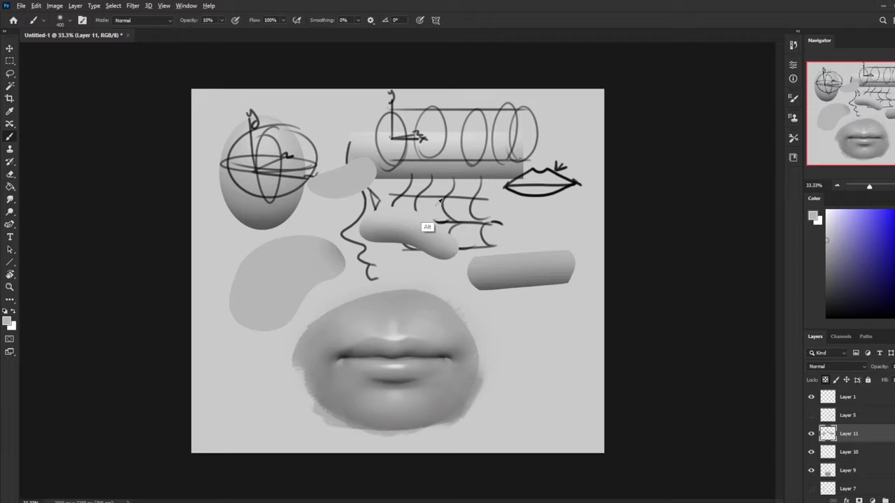
- Sample several greys around the curved middle shape and the mouth
mouse_move(459, 236)
left_mouse_down()
mouse_move(387, 255)
mouse_move(417, 196)
left_mouse_up()
left_click_drag(420, 324, 430, 378)
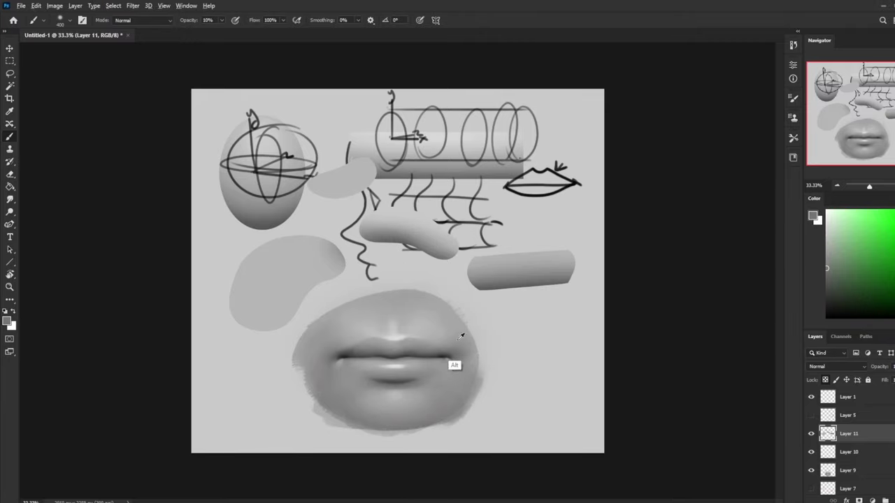
mouse_move(459, 336)
left_mouse_down()
mouse_move(473, 373)
mouse_move(429, 425)
mouse_move(466, 327)
left_mouse_up()
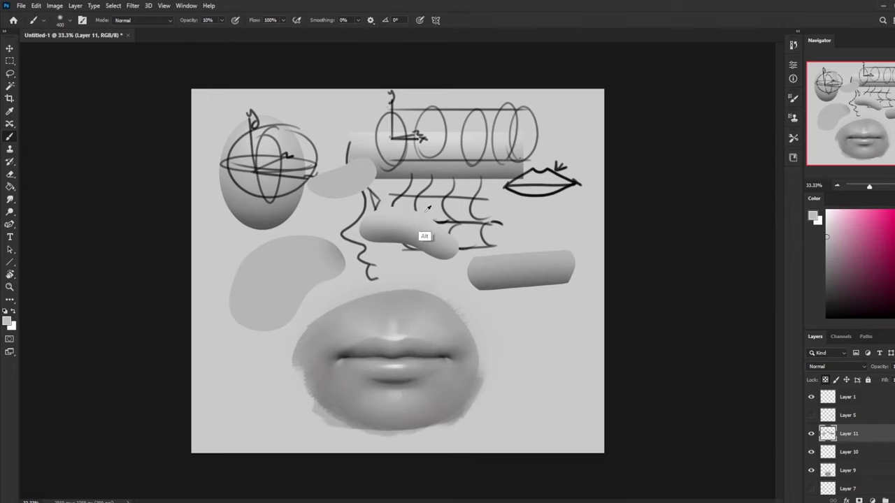
left_click(420, 220, "alt")
left_click(417, 222, "alt")
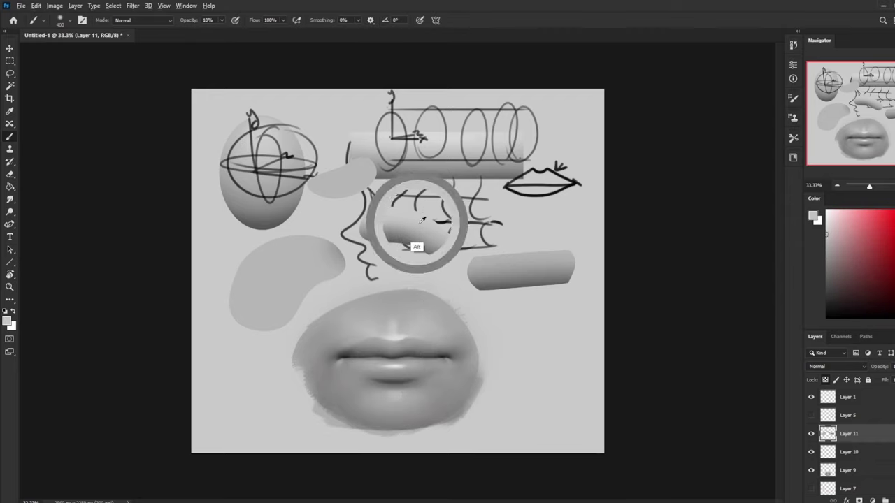
- Set the foreground colour to white and paint a soft highlight along the upper side of the rounded bar
left_click(527, 262, "alt")
left_click(826, 211)
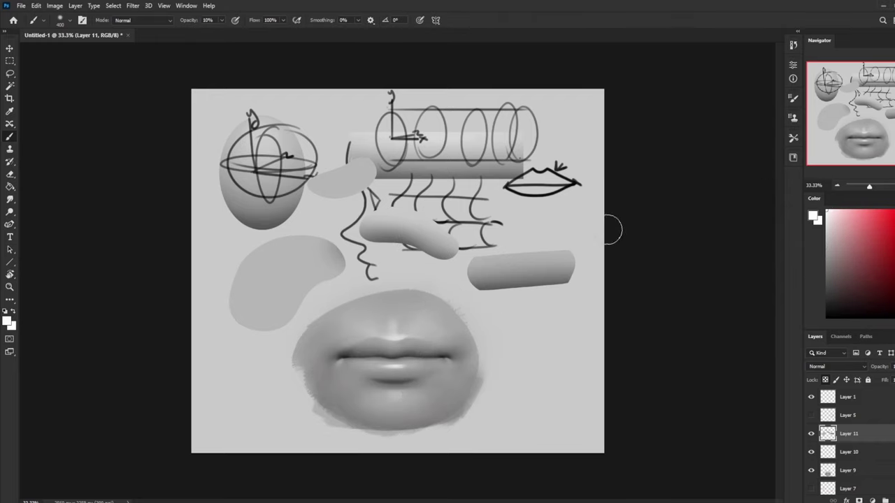
mouse_move(586, 246)
left_mouse_down()
mouse_move(405, 248)
mouse_move(468, 268)
left_mouse_up()
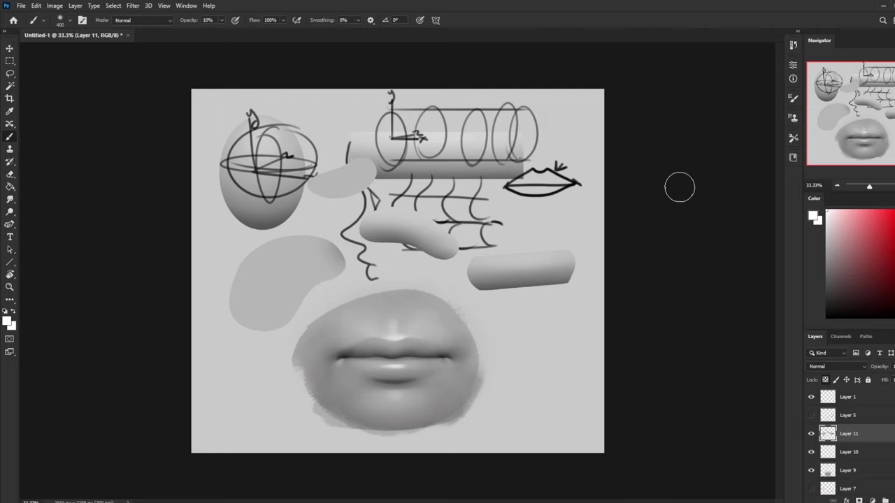
left_click(890, 502)
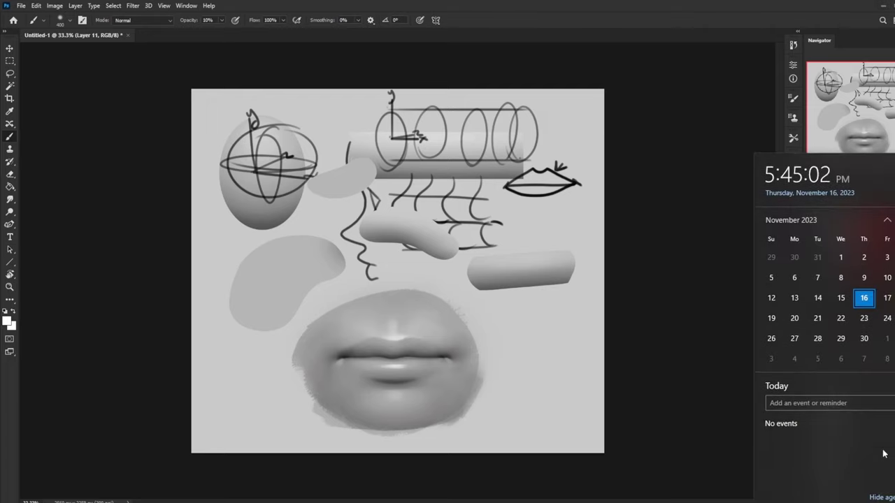
left_click(702, 102)
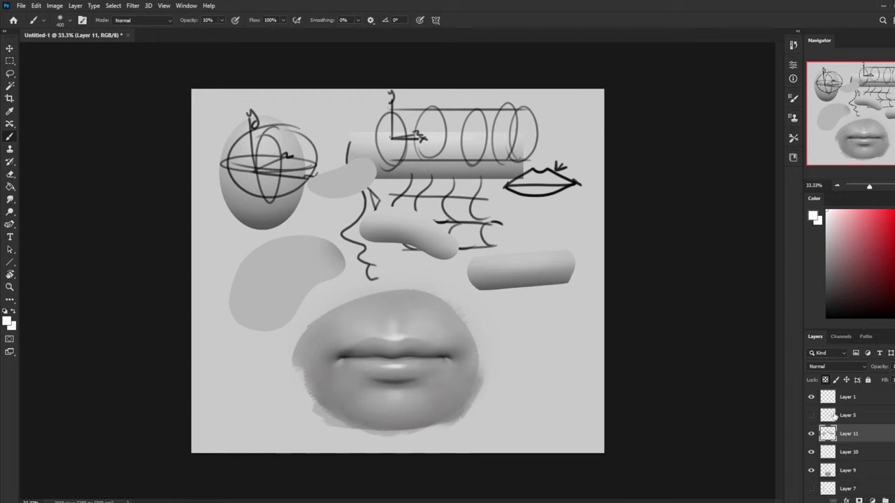
- Select Layer 9 and sample greys from the skin around the mouth, setting the brush opacity to 19%
left_click(857, 472)
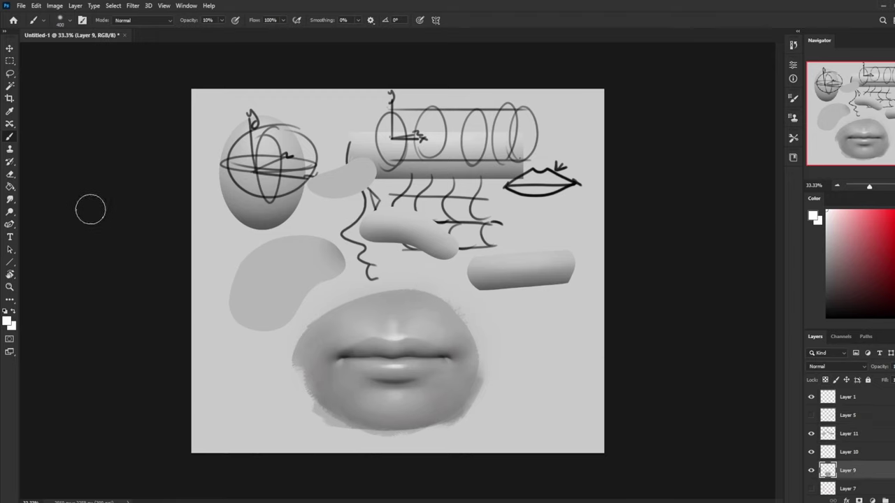
left_click(10, 202)
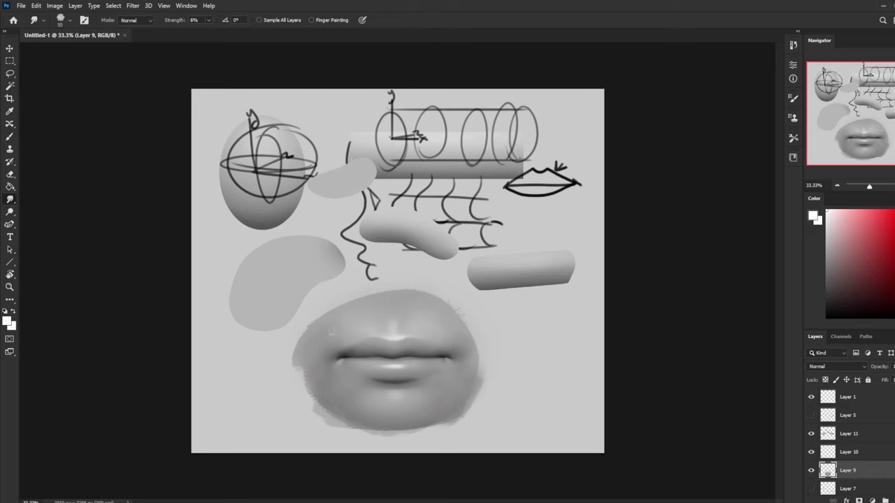
key("b")
left_click(321, 346, "alt")
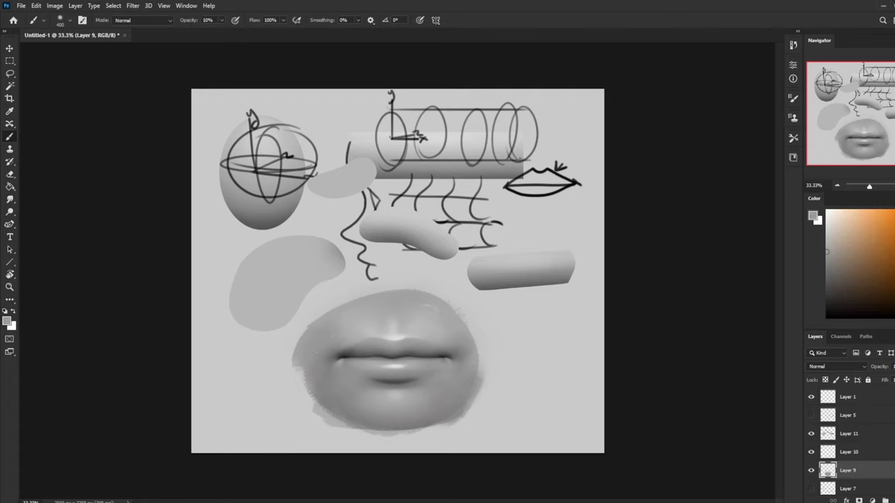
left_click(428, 327, "alt")
left_click(348, 326, "alt")
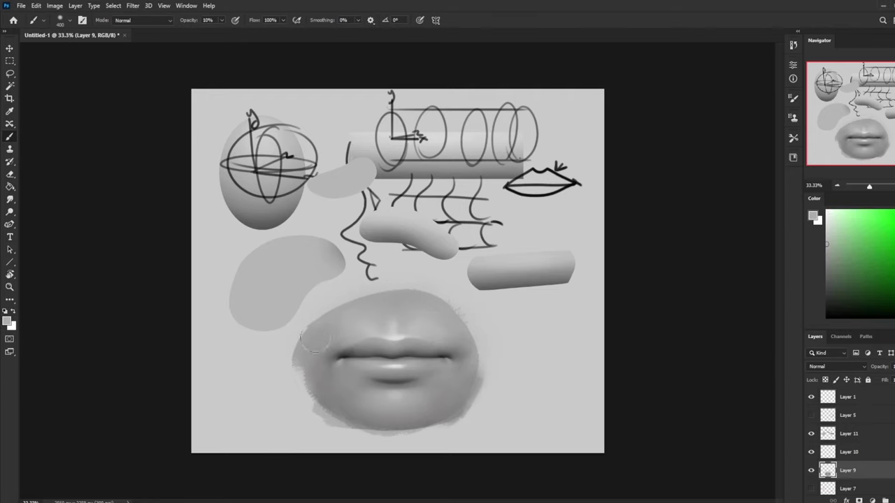
left_click(221, 20)
left_click(341, 330)
left_click(336, 376, "alt")
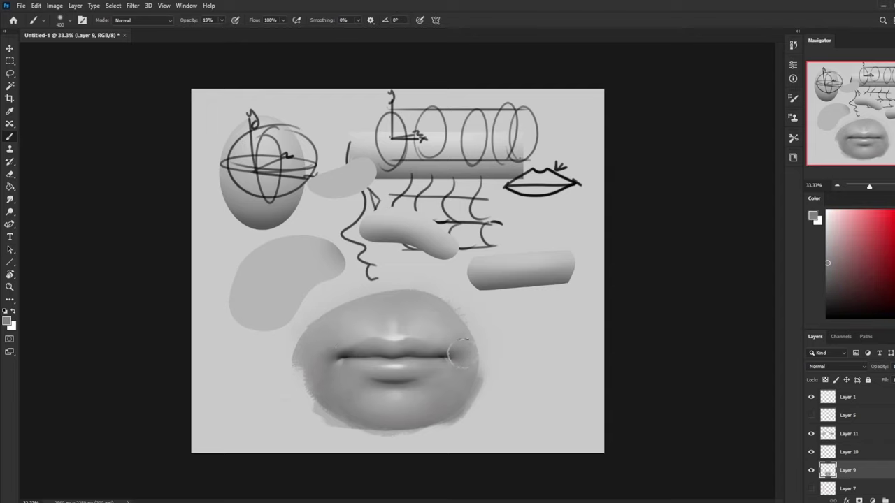
- Sample the dark grey at the right mouth corner and paint below the lower lip with a 200 px brush at 29% opacity
key("bracketleft")
key("bracketleft")
key("bracketleft")
left_click_drag(222, 20, 226, 32)
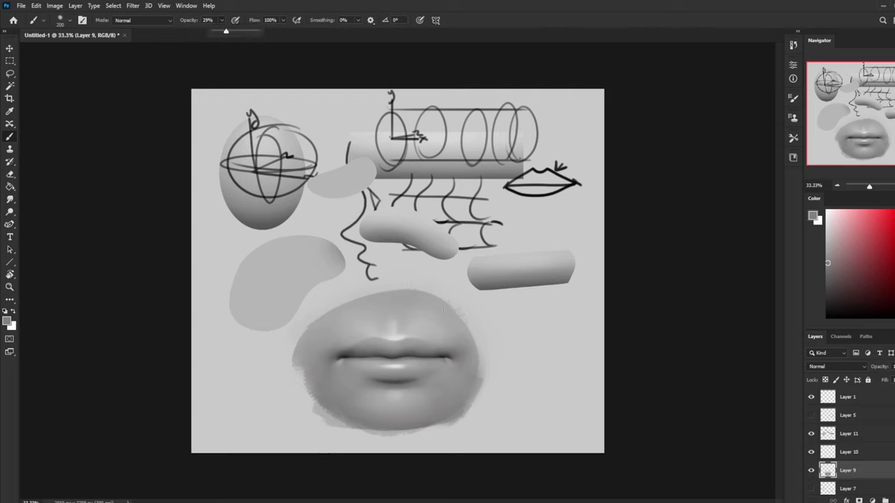
left_click(448, 359, "alt")
left_click_drag(386, 379, 363, 375)
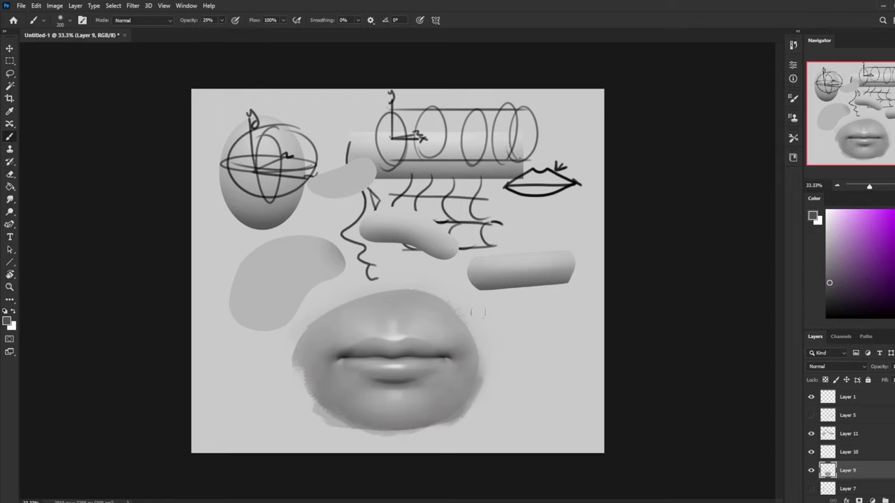
- Blend more shadow beneath the lower lip with a 250 px brush at 15% opacity
key("bracketright")
left_click(223, 20)
left_click(393, 381)
left_click_drag(438, 372, 370, 371)
- Switch to the browser and view the istebrak.com portfolio page and its linked r/istebrak community on Reddit
key("alt+Tab")
left_click_drag(325, 60, 362, 17)
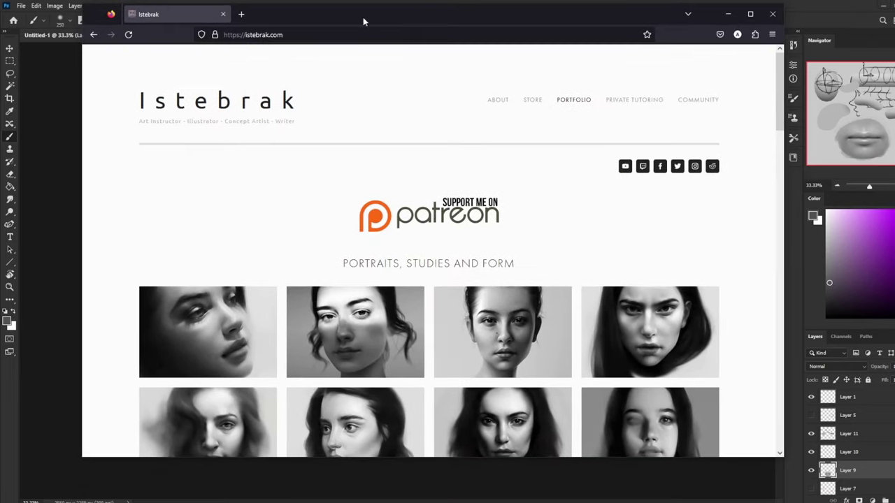
left_click(713, 167)
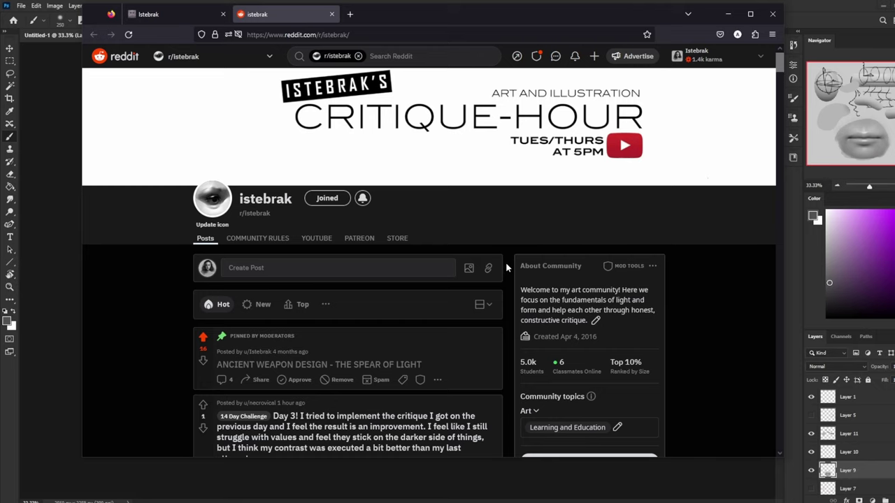
scroll(506, 267, "down", 1)
left_click(160, 14)
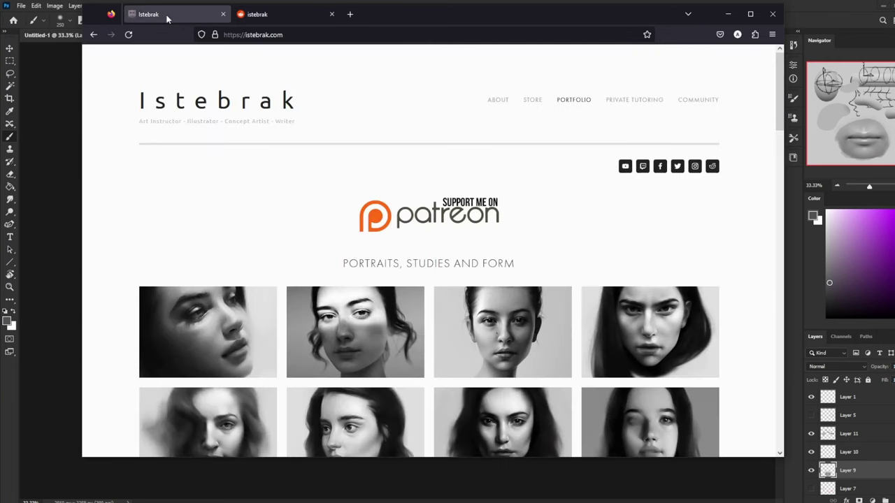
left_click(279, 15)
left_click(54, 51)
double_click(378, 12)
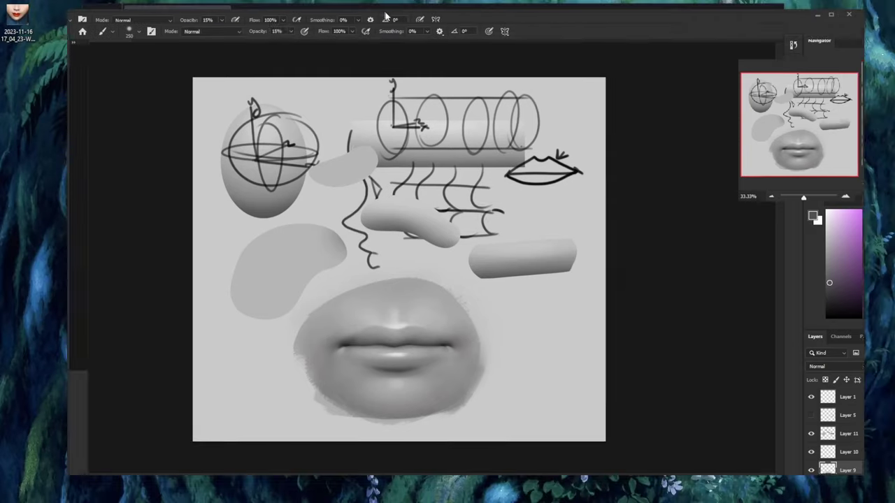
left_click_drag(17, 21, 247, 56)
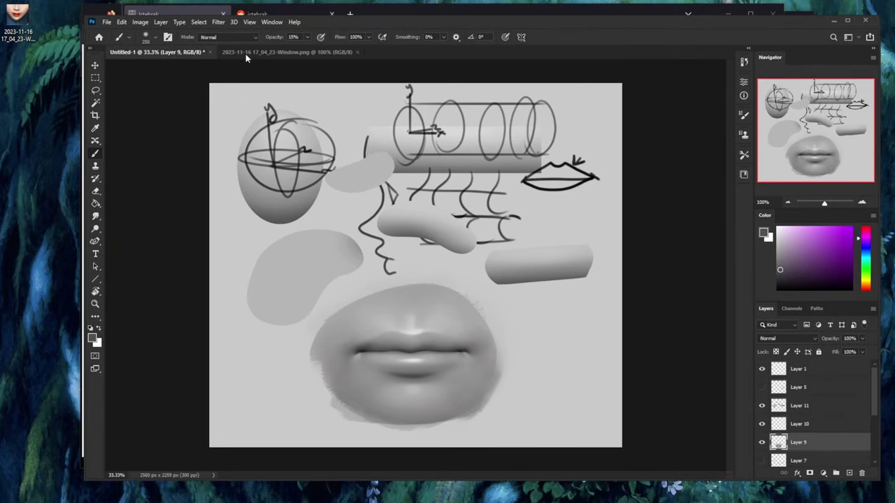
double_click(409, 21)
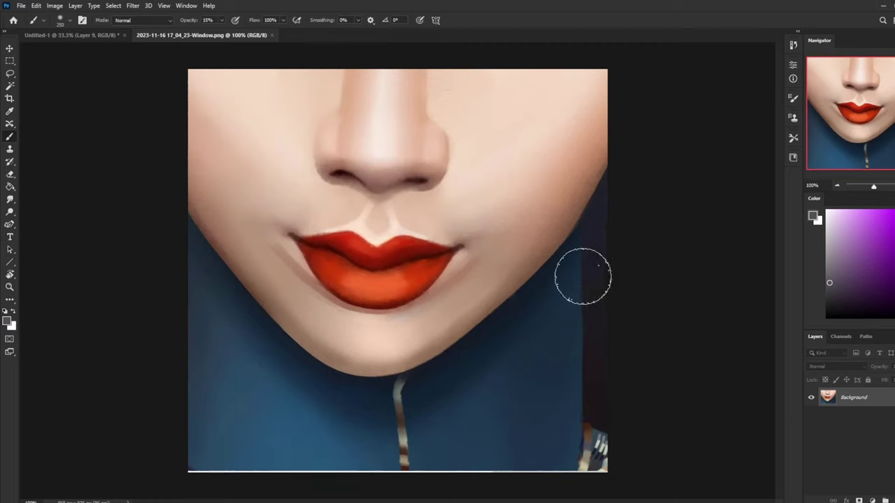
- Smudge the philtrum at 6% strength and paint sampled skin tone from the philtrum towards the left mouth corner
left_click(10, 199)
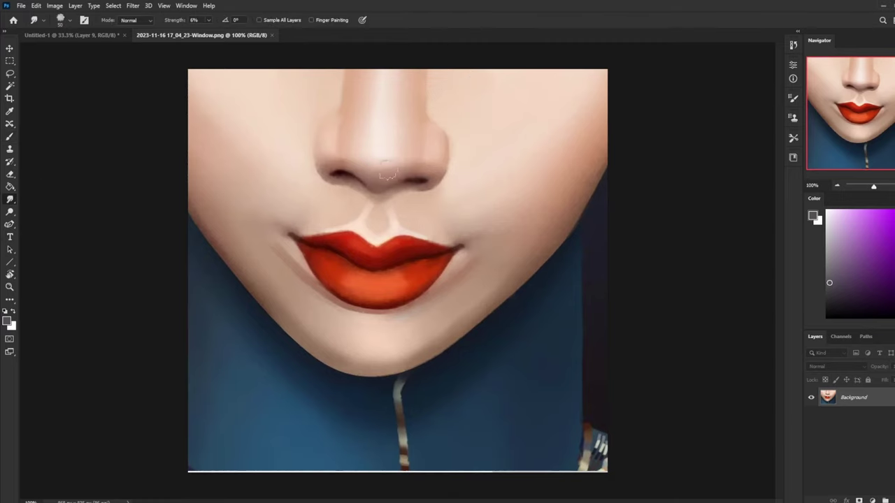
left_click_drag(360, 220, 378, 211)
key("b")
left_click(353, 230, "alt")
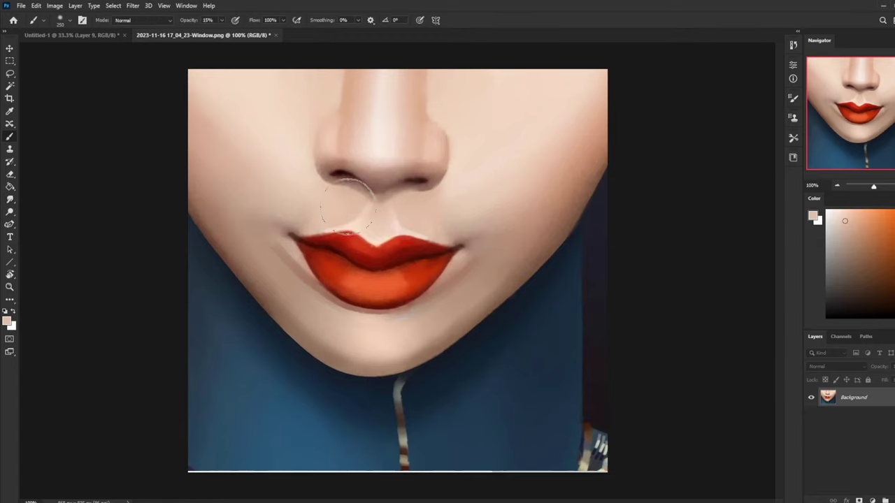
key("bracketleft")
key("bracketleft")
left_click_drag(342, 218, 286, 225)
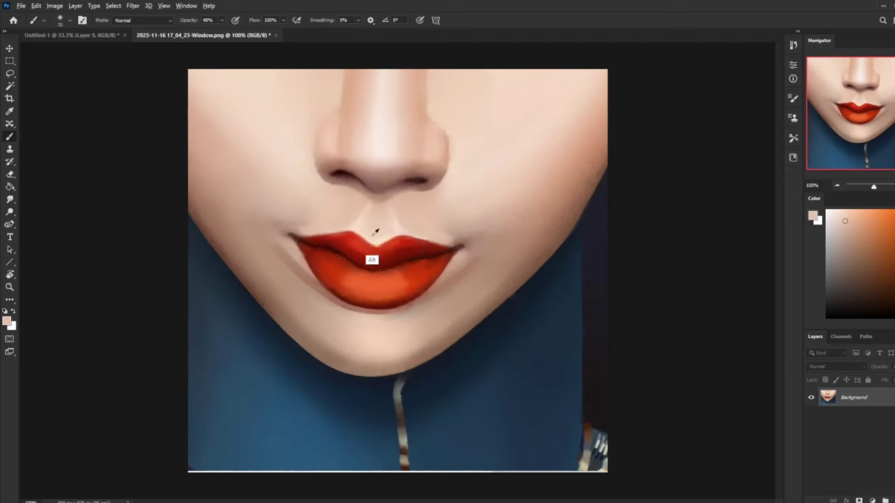
- Sample the light skin above the upper lip and brush it over the lip sides with a 175 px brush at 39% opacity
left_click(360, 226, "alt")
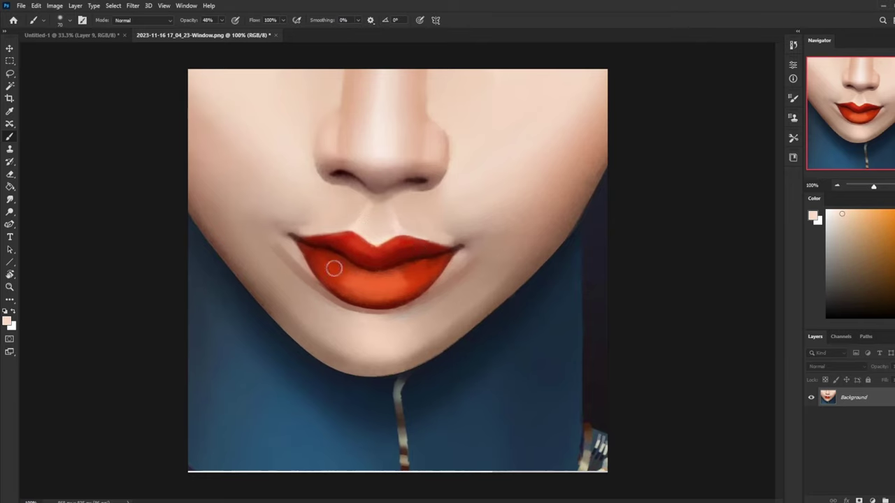
key("bracketright")
key("bracketright")
key("bracketright")
key("bracketright")
key("bracketright")
left_click(222, 21)
left_click_drag(222, 32, 217, 32)
left_click(100, 145)
mouse_move(435, 270)
left_mouse_down()
mouse_move(387, 281)
mouse_move(331, 272)
left_mouse_up()
- Lower the brush opacity to 23% and add a new layer above the Background
left_click(221, 20)
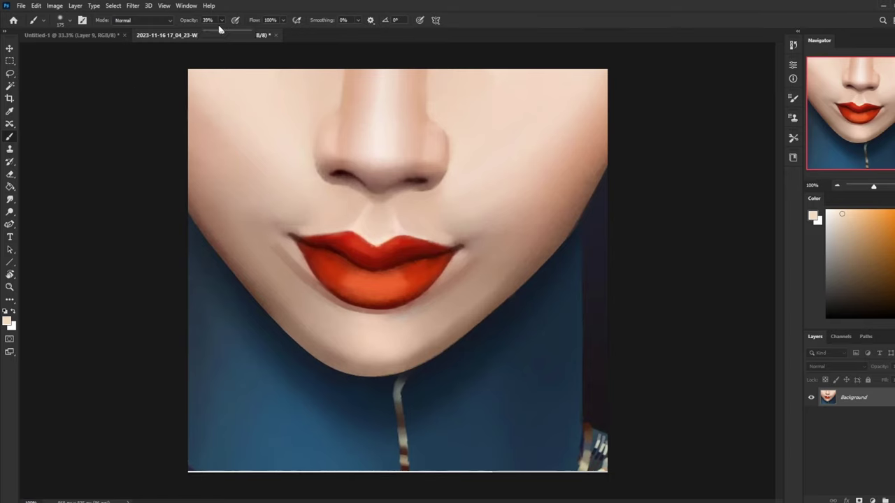
left_click_drag(223, 33, 214, 33)
left_click(873, 499)
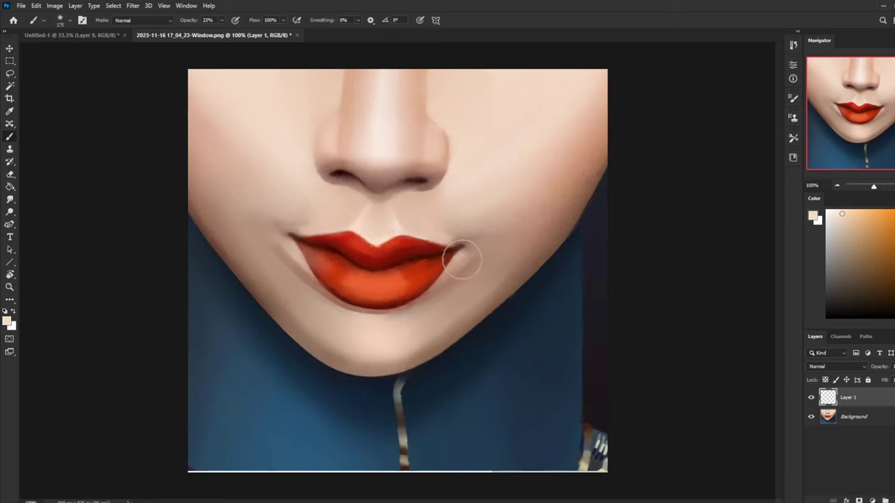
- Try to fade the sides of the lips with light skin tone at 23% opacity using smaller brushes
key("ctrl+z")
key("bracketleft")
key("bracketleft")
key("bracketleft")
left_click_drag(451, 257, 369, 269)
key("ctrl+z")
left_click_drag(445, 264, 316, 269)
key("ctrl+z")
- Touch up the lower lip's edges with sampled red and 6% smudging, and merge the layer into the Background
key("ctrl+minus")
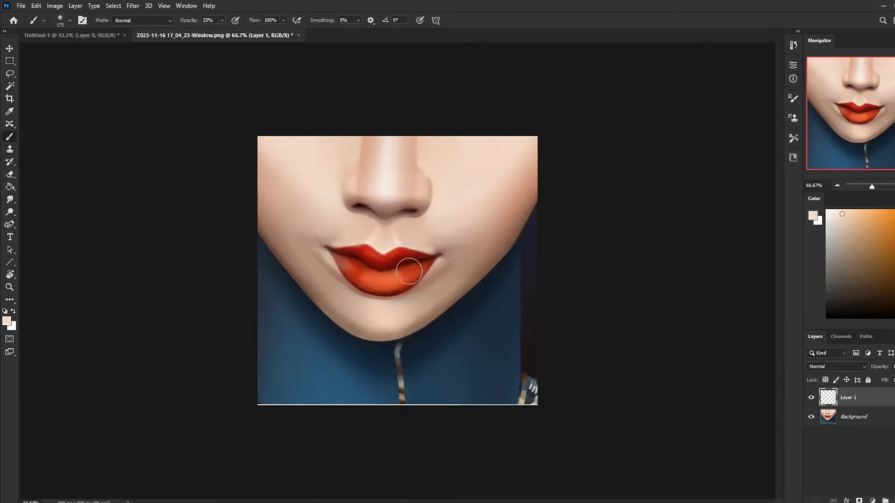
left_click(417, 280, "alt")
left_click(9, 199)
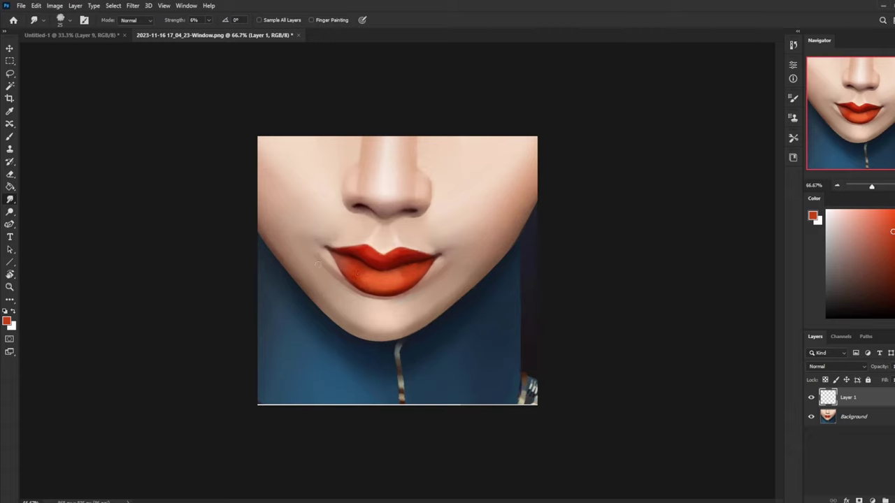
right_click(863, 400)
left_click(811, 278)
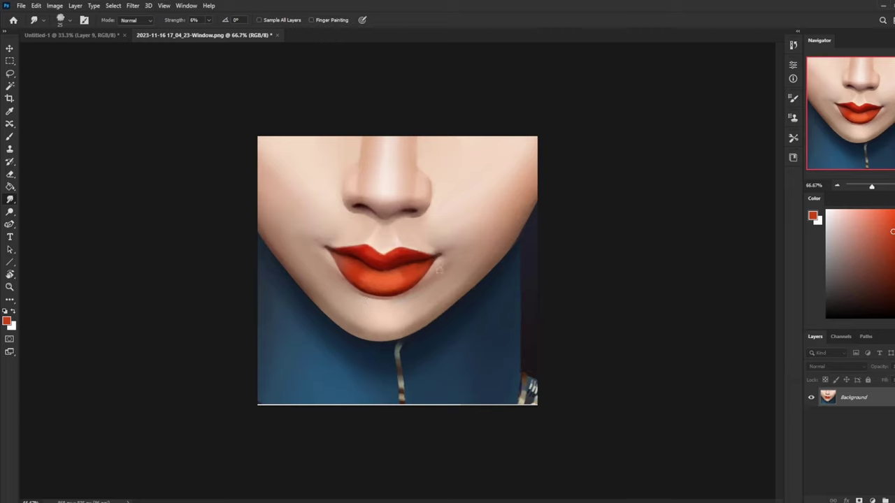
key("bracketleft")
key("bracketleft")
- Add a new layer, sample the right mouth corner's brown and shift the colour to a very dark red
key("b")
left_click(894, 501)
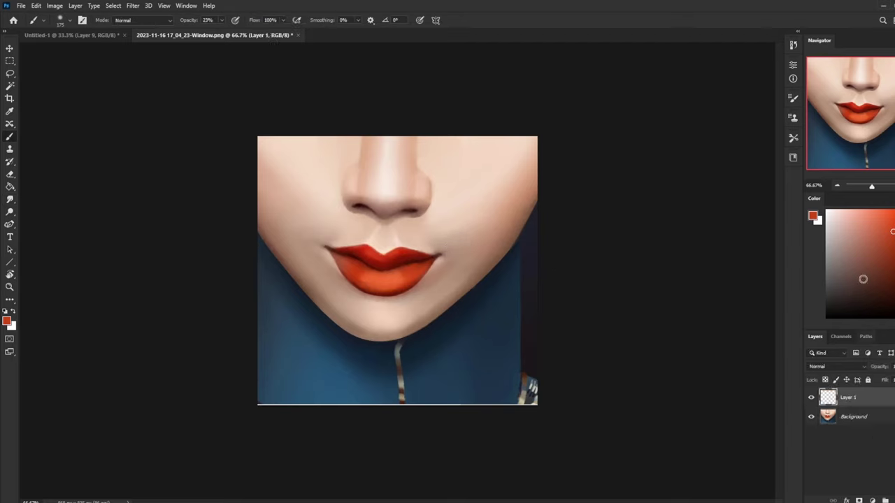
left_click(439, 253, "alt")
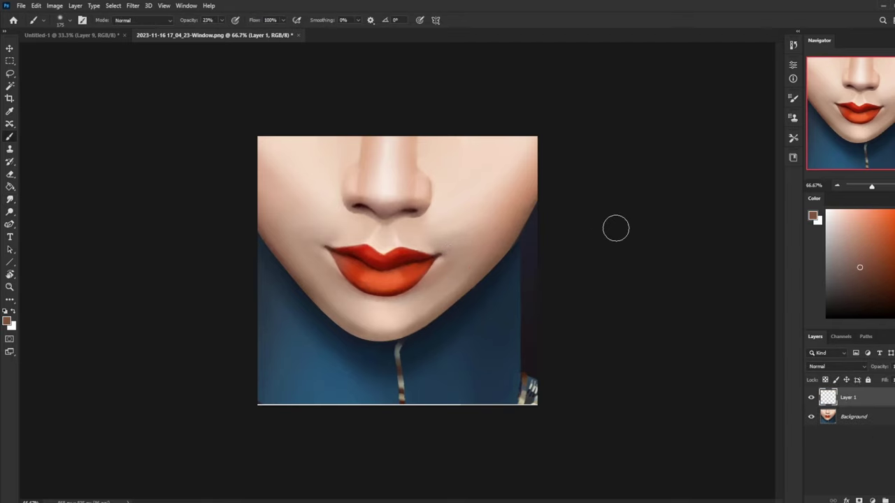
left_click(878, 295)
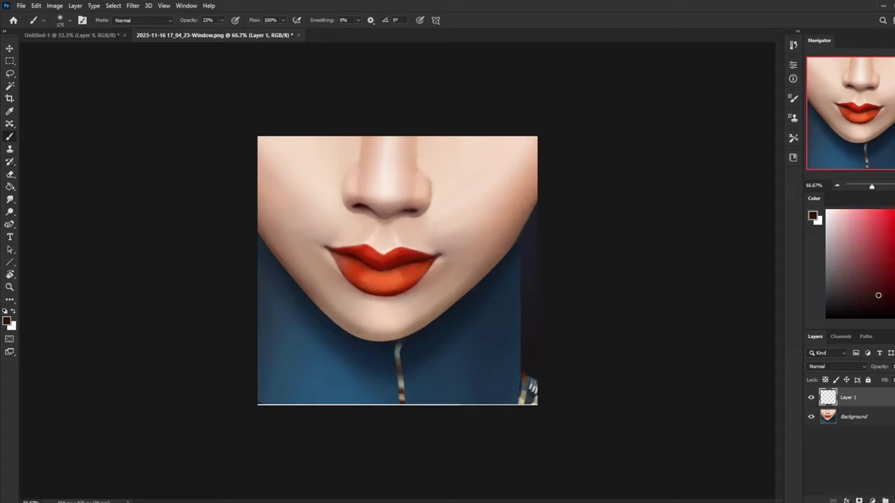
key("bracketright")
key("bracketright")
key("ctrl+z")
left_click(894, 306)
- Paint the very dark red into both mouth corners with a small soft brush at 23% opacity
key("bracketleft")
key("bracketleft")
key("bracketleft")
key("bracketleft")
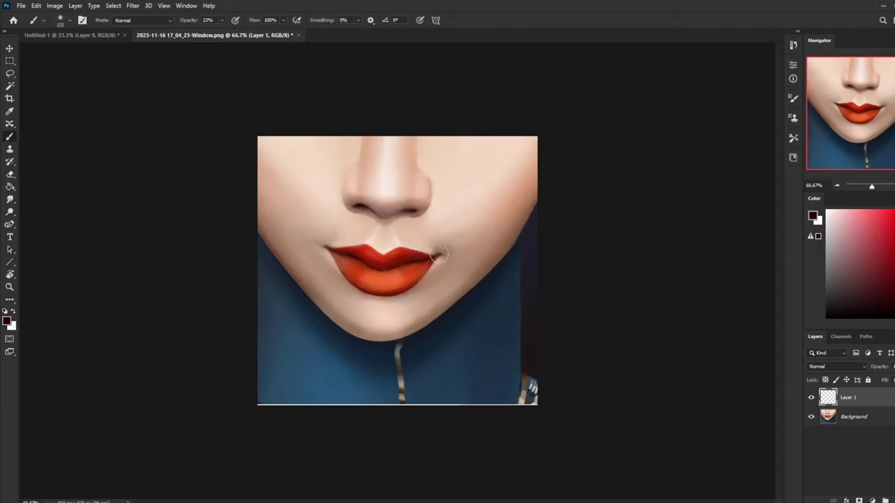
key("bracketleft")
key("bracketleft")
left_click_drag(342, 252, 325, 246)
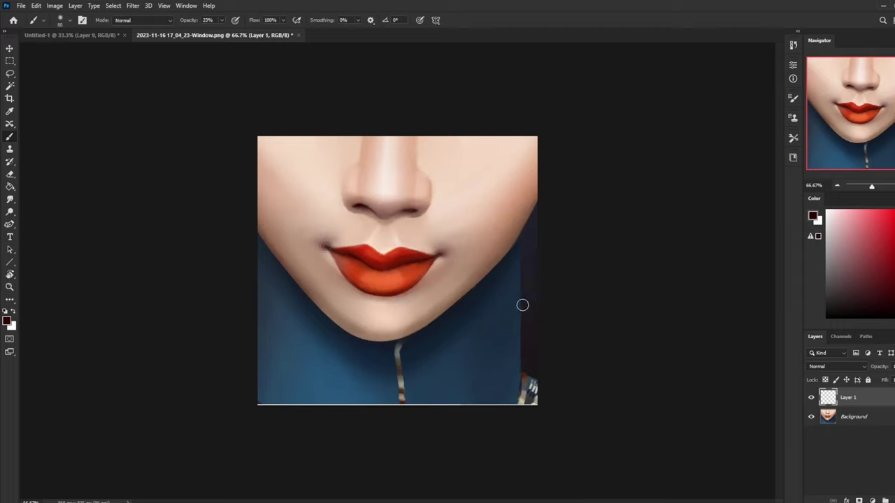
- Blend wider shadow outward from the mouth corner with a larger brush and compare the face with the layer hidden
key("bracketright")
left_click_drag(447, 249, 469, 253)
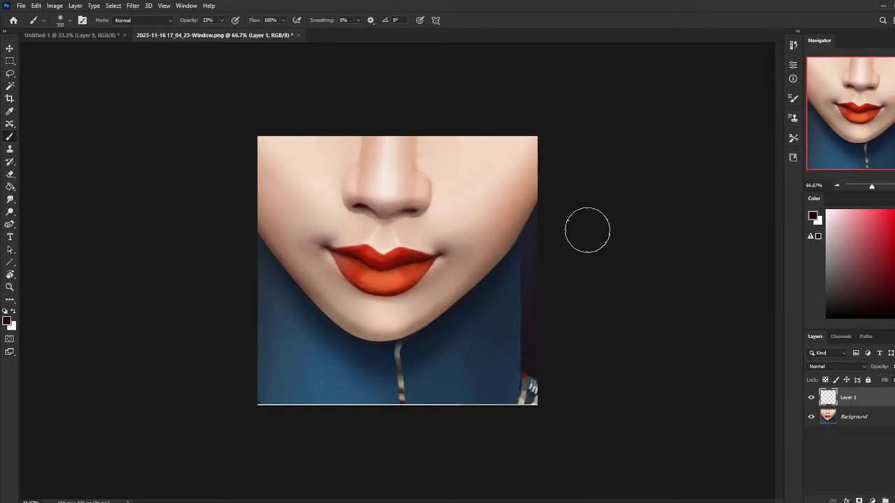
left_click(811, 397)
left_click(811, 397)
- Soften the corner shadows with a 250 px eraser at 29% opacity and merge the layer into the Background
key("e")
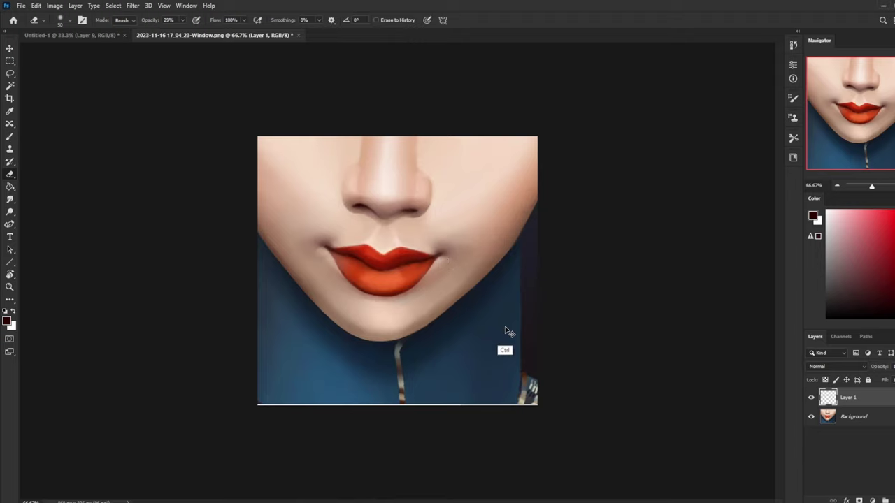
key("ctrl+minus")
key("bracketright")
key("bracketright")
key("bracketright")
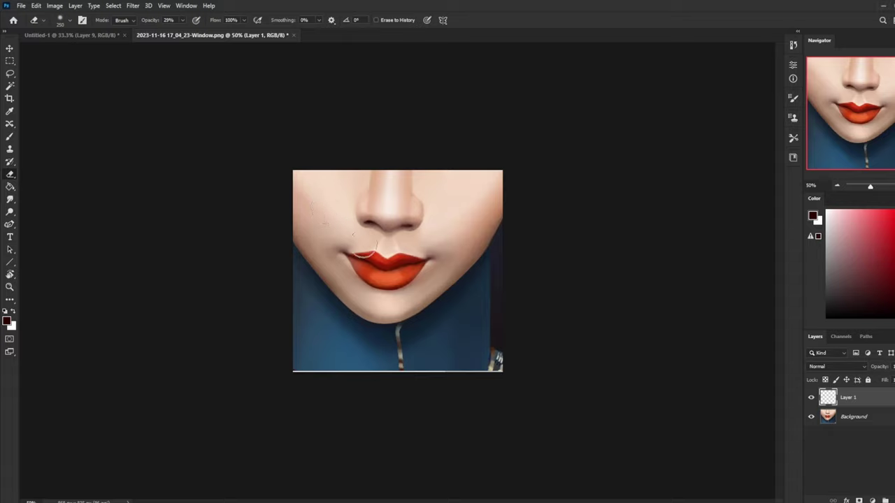
left_click(811, 397)
left_click(810, 397)
left_click(811, 397)
left_click(810, 396)
right_click(849, 397)
left_click(777, 386)
- Sample the warm cheek tone and tint the skin at both mouth corners with the brush in Color mode at 23% opacity
key("b")
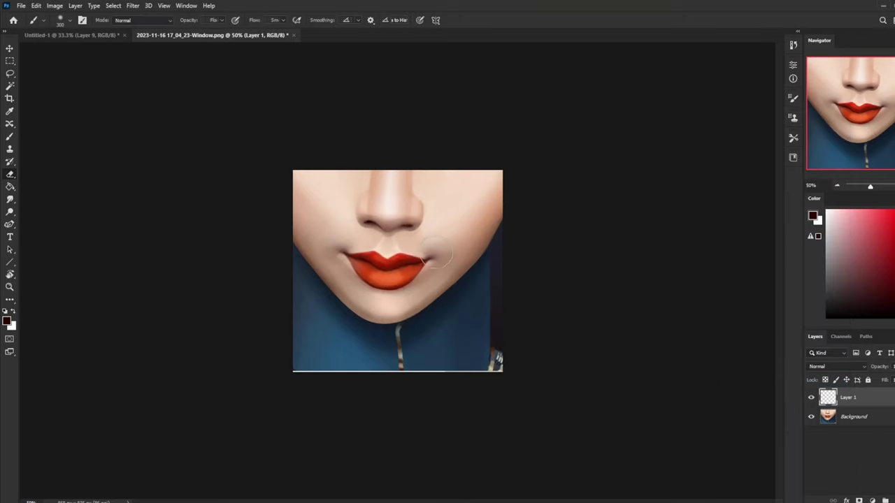
left_click(480, 233, "alt")
left_click(143, 19)
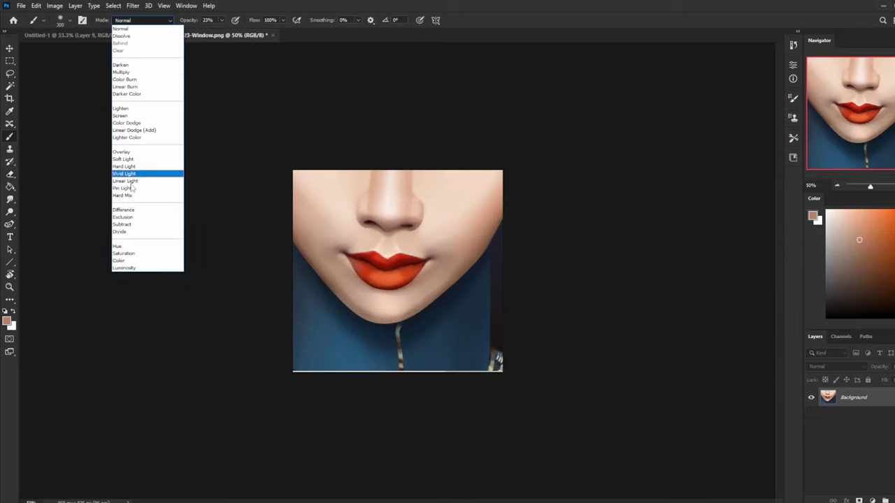
left_click(119, 260)
left_click_drag(437, 253, 439, 260)
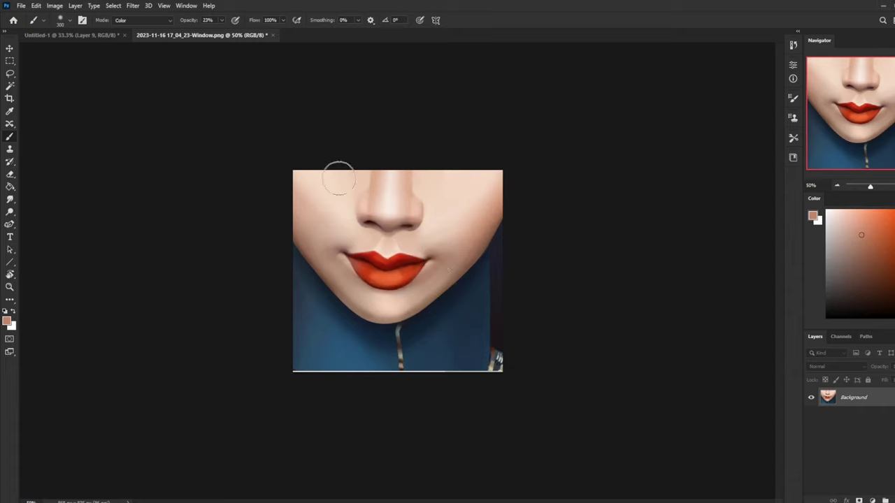
key("bracketleft")
key("bracketleft")
key("bracketleft")
left_click_drag(337, 250, 332, 253)
key("bracketright")
key("bracketright")
key("bracketright")
key("bracketright")
key("bracketright")
key("bracketright")
key("bracketright")
key("bracketleft")
key("bracketleft")
key("bracketleft")
key("bracketleft")
- Add a new layer, sample the edge of the right cheek and shift the colour to a deep red
left_click(894, 501)
left_click(495, 223, "alt")
left_click(893, 274)
left_click_drag(893, 314, 894, 316)
- Try tinting the skin around the lower lip deep red with a small Color mode brush at 23% opacity
key("bracketleft")
key("bracketleft")
key("bracketleft")
key("bracketleft")
key("bracketleft")
key("bracketleft")
key("bracketleft")
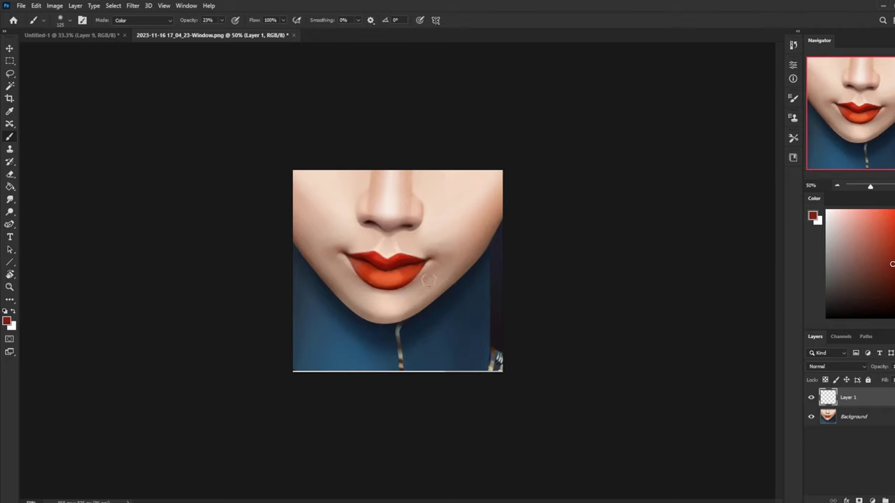
mouse_move(417, 283)
left_mouse_down()
mouse_move(376, 288)
mouse_move(335, 273)
left_mouse_up()
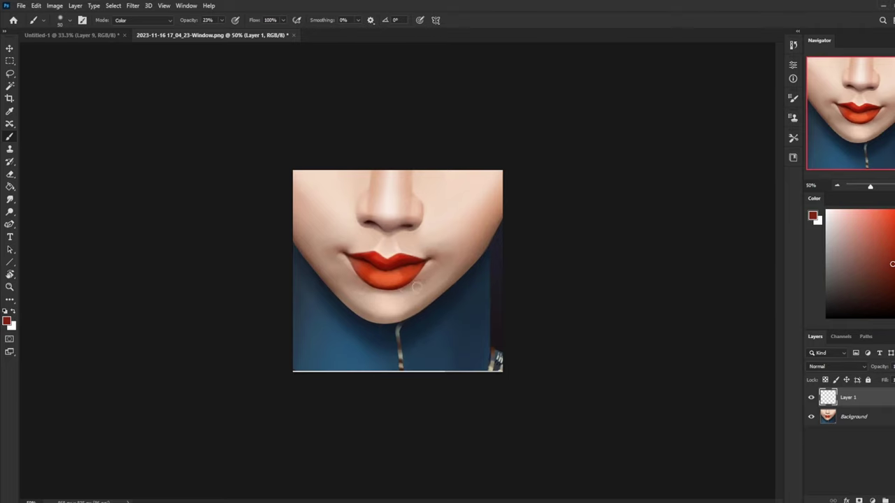
key("ctrl+z")
- Set the brush to Normal mode and 13% opacity
left_click(221, 20)
mouse_move(222, 30)
left_mouse_down()
mouse_move(214, 30)
mouse_move(224, 31)
left_mouse_up()
left_click(171, 21)
left_click(164, 29)
left_click(221, 20)
left_click(399, 124)
- Shade the skin around the mouth softly in deep red, reducing the brush from 250 px to 60 px
key("bracketright")
key("bracketright")
key("bracketright")
key("bracketright")
key("bracketright")
key("bracketright")
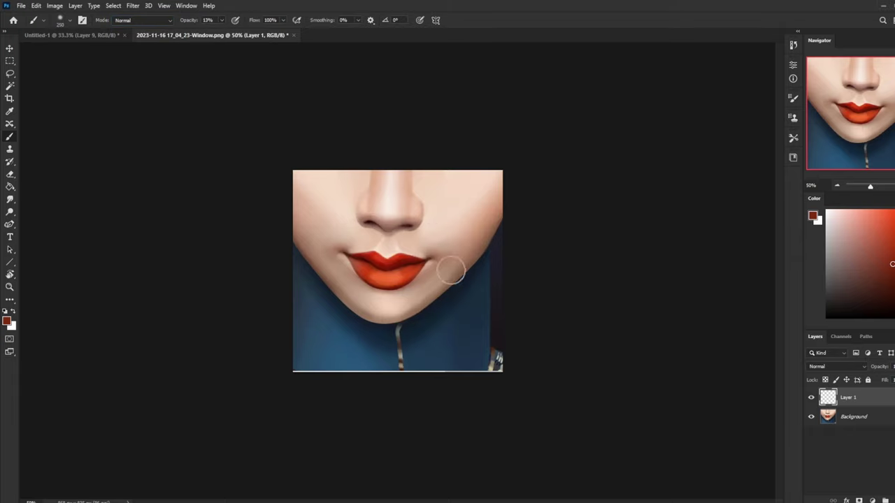
key("bracketleft")
key("bracketleft")
key("bracketleft")
key("bracketleft")
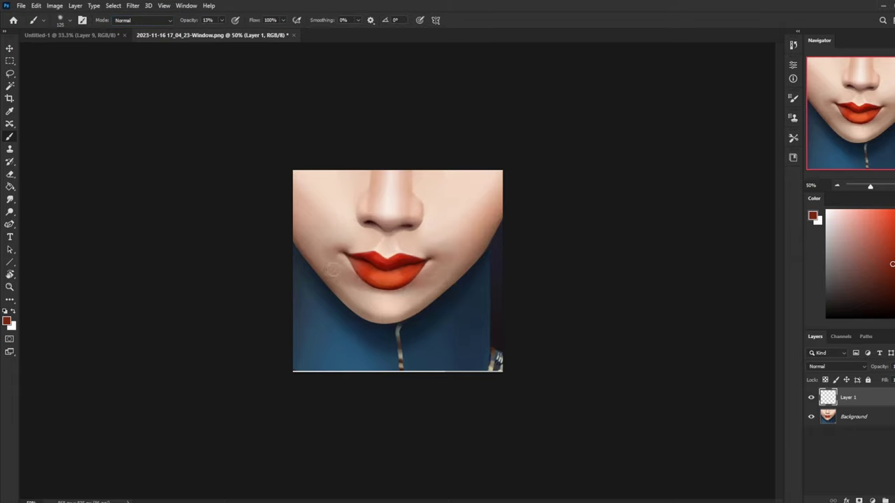
key("bracketleft")
key("bracketleft")
key("bracketleft")
key("bracketleft")
key("bracketleft")
- Set the red shading layer's blend mode to Darken and continue shading around the lips with a larger brush
left_click(836, 366)
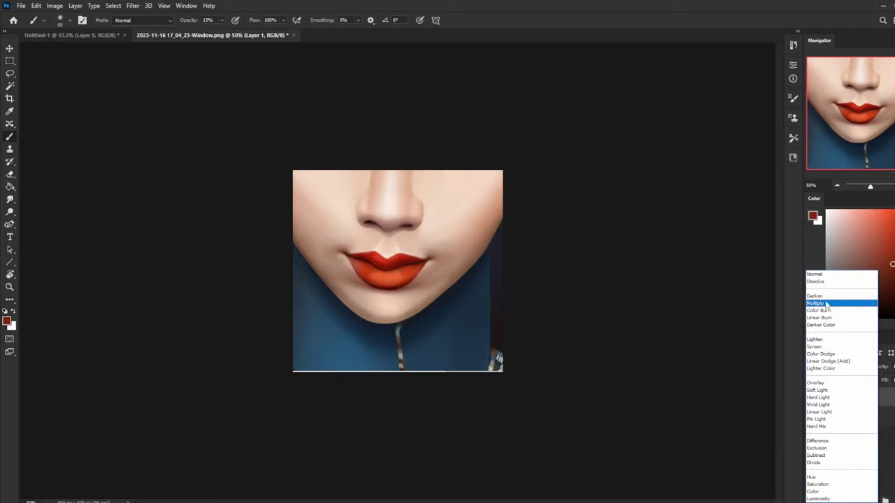
left_click(825, 301)
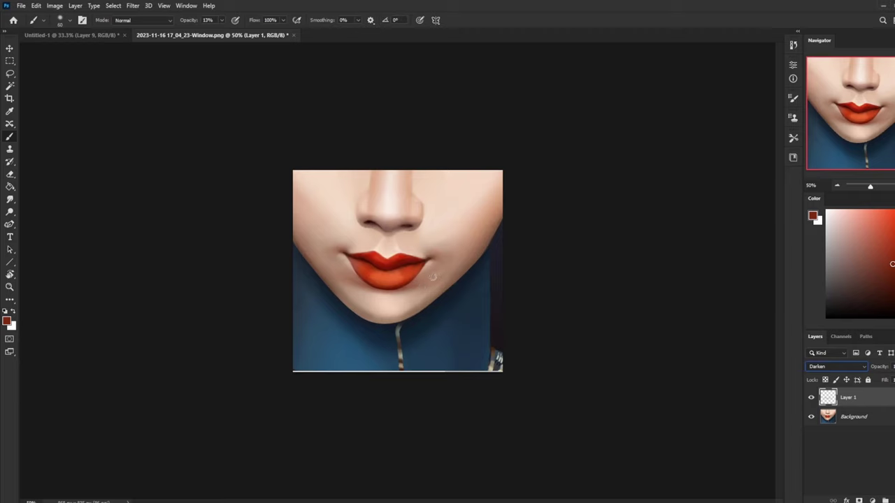
key("bracketright")
key("bracketright")
key("bracketright")
key("bracketright")
key("bracketright")
key("bracketright")
key("bracketright")
key("bracketright")
- Erase excess red at both mouth corners with a 125 px eraser at 29% opacity and merge the layer down
key("e")
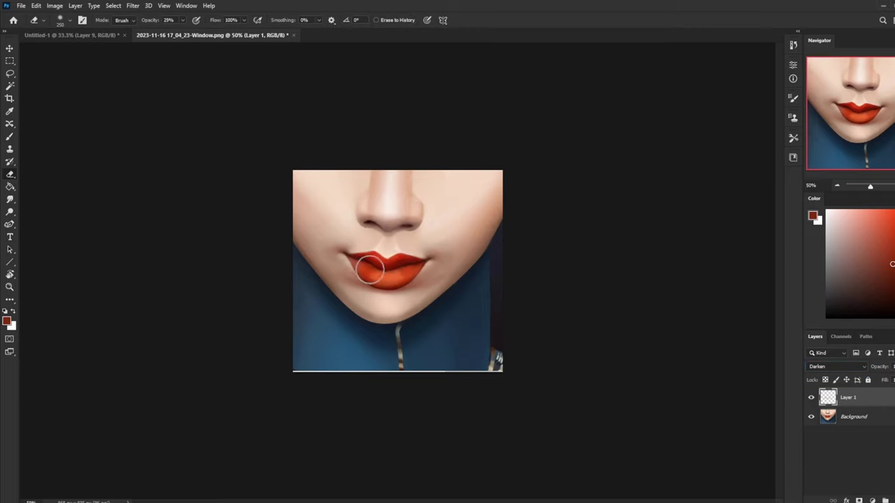
key("bracketleft")
key("bracketleft")
left_click_drag(431, 270, 421, 267)
left_click(345, 262)
left_click(811, 397)
left_click(811, 398)
right_click(849, 399)
left_click(821, 281)
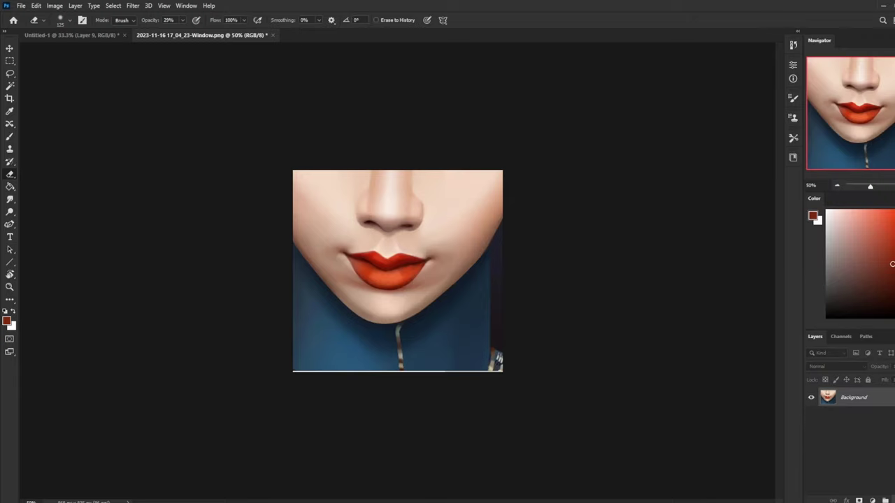
- On a new layer, soften the lip corners with sampled skin tone and dark lip red using a 150 px brush at 13% opacity
left_click(894, 500)
key("b")
left_click(346, 265, "alt")
key("bracketleft")
key("bracketleft")
key("bracketleft")
key("bracketleft")
key("bracketleft")
key("bracketleft")
key("bracketleft")
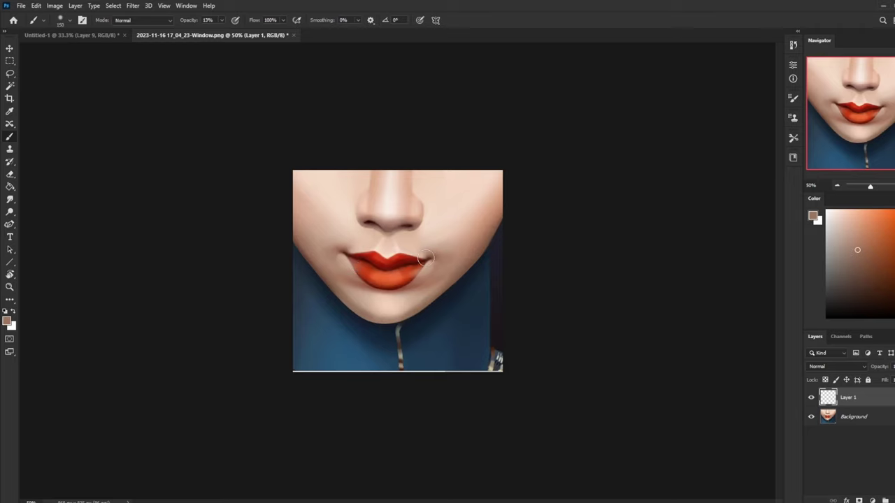
left_click(419, 260, "alt")
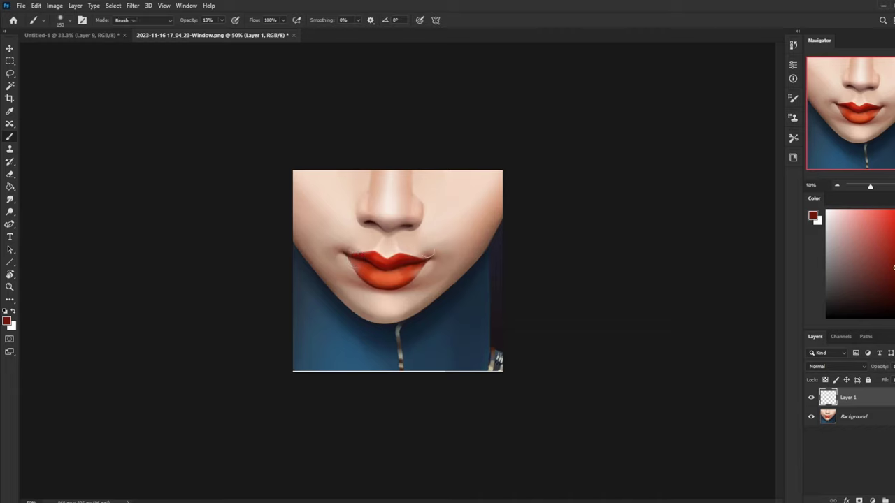
- Erase the new paint lightly across the lips at 29% opacity, compare with the layer hidden, and merge it into the Background
key("e")
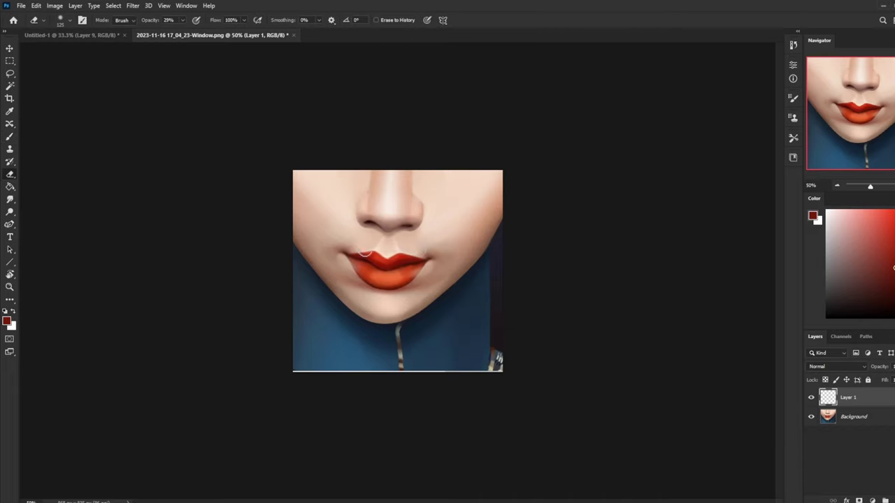
mouse_move(363, 268)
left_mouse_down()
mouse_move(370, 278)
mouse_move(406, 274)
left_mouse_up()
left_click(811, 398)
left_click(811, 398)
right_click(861, 404)
left_click(839, 277)
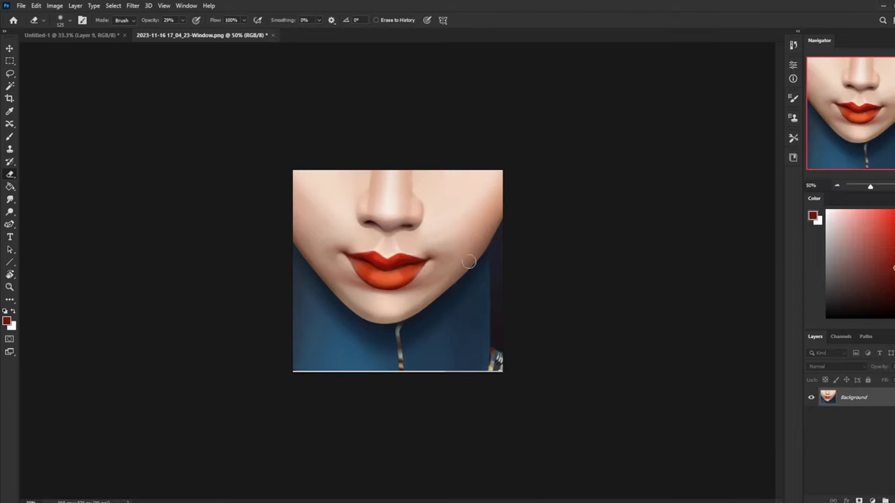
- Smudge the skin around the lips at 6% strength and add a new layer with dark red as the brush colour
left_click(11, 201)
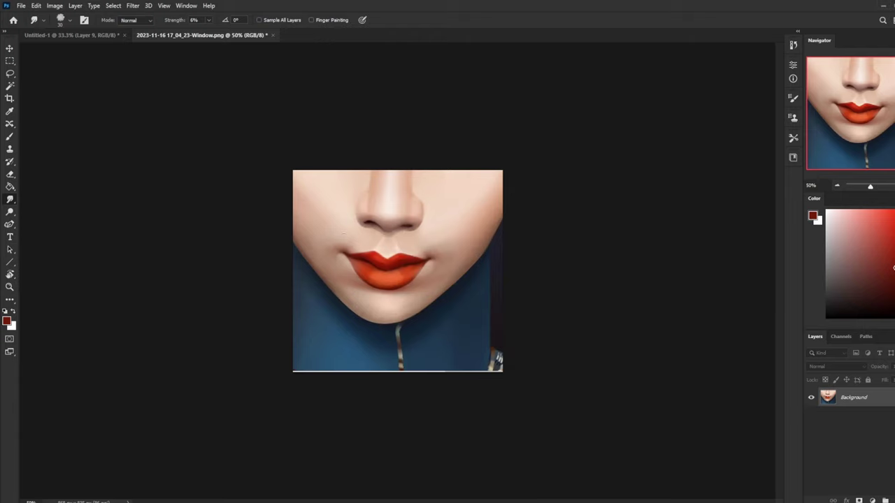
key("b")
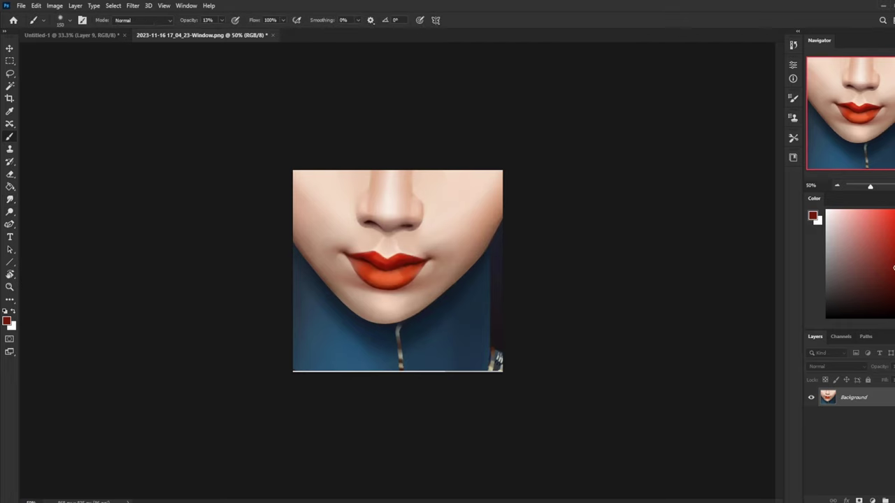
left_click(894, 500)
left_click(893, 285)
left_click(894, 213)
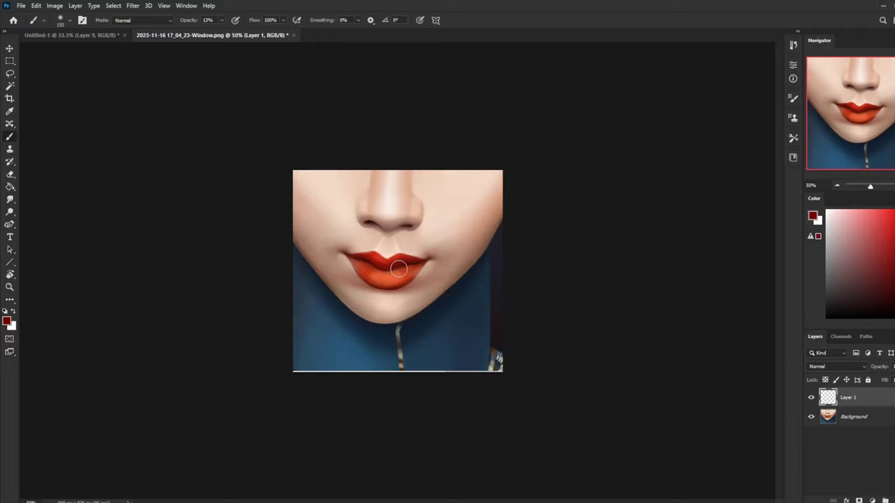
- Set the new layer to Color blend mode and tint both lips a purer red with a 150 px brush at 100% opacity
left_click(831, 367)
left_click(813, 491)
left_click(888, 286)
left_click(221, 21)
left_click_drag(222, 30, 271, 35)
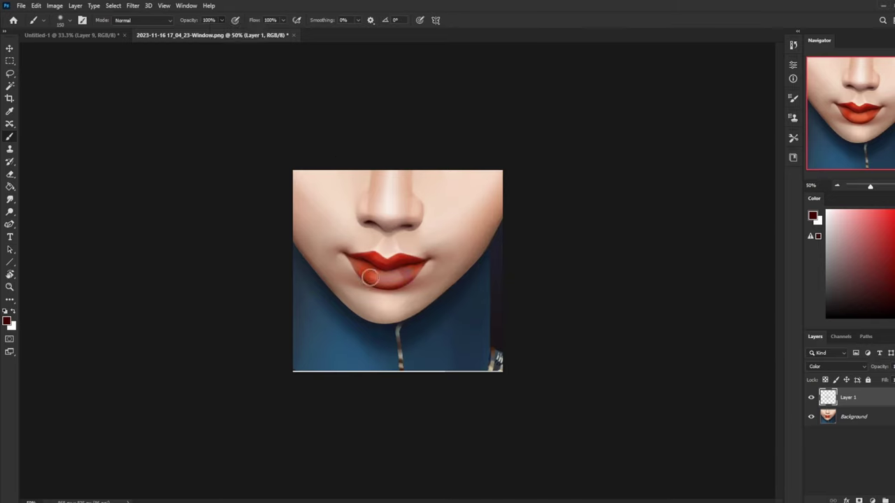
left_click(887, 267)
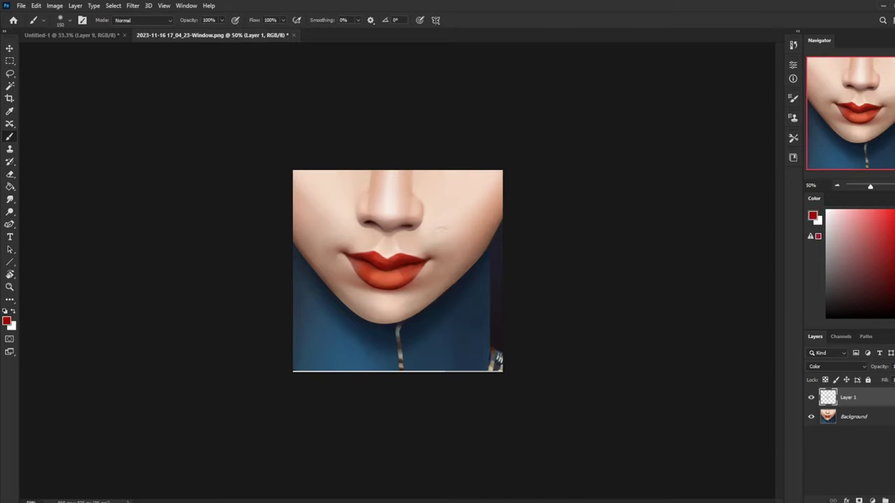
mouse_move(404, 282)
left_mouse_down()
mouse_move(368, 273)
mouse_move(361, 257)
mouse_move(376, 275)
mouse_move(409, 275)
mouse_move(408, 261)
mouse_move(391, 274)
left_mouse_up()
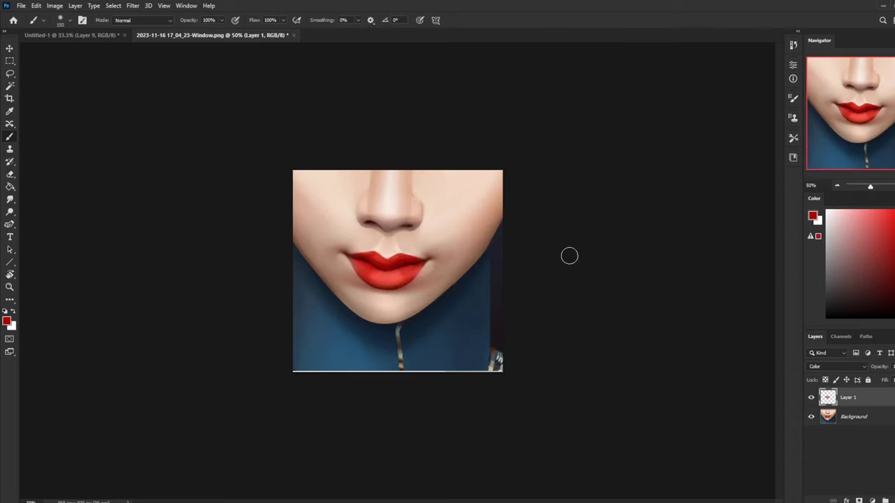
- Set a darker red brush to Darken mode and add a second layer with Darken blend mode
left_click(817, 237)
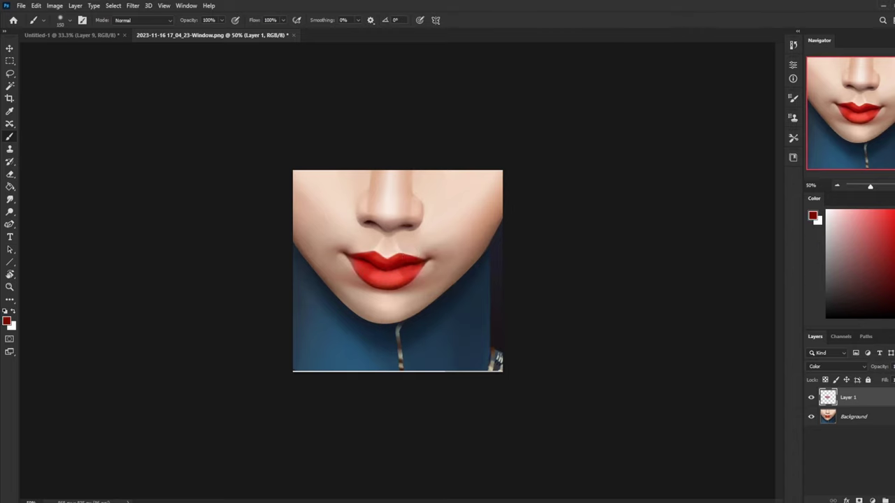
left_click(165, 24)
left_click(140, 67)
key("ctrl+shift+alt+n")
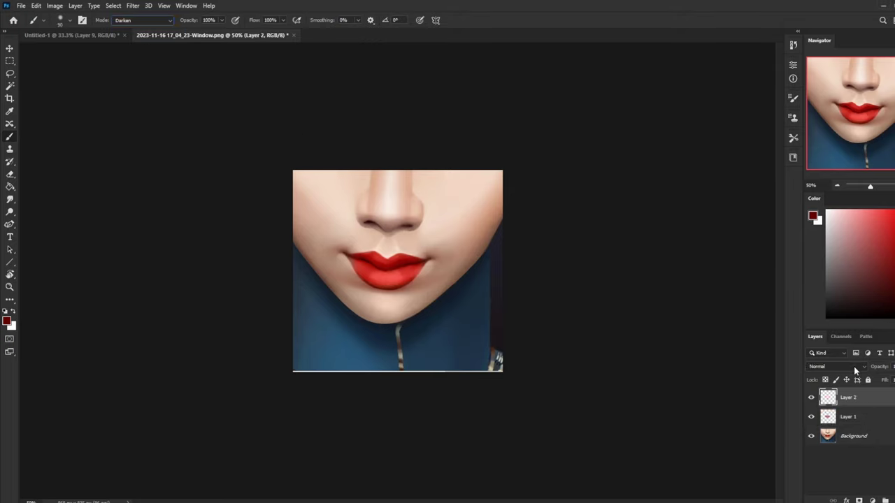
left_click(836, 366)
left_click(828, 297)
- Paint dark red shading across the upper lip and mouth corners with a soft brush of up to 125 px
mouse_move(416, 260)
left_mouse_down()
mouse_move(350, 256)
mouse_move(423, 261)
left_mouse_up()
key("bracketright")
key("bracketright")
key("bracketright")
key("bracketleft")
key("bracketleft")
key("bracketleft")
key("bracketleft")
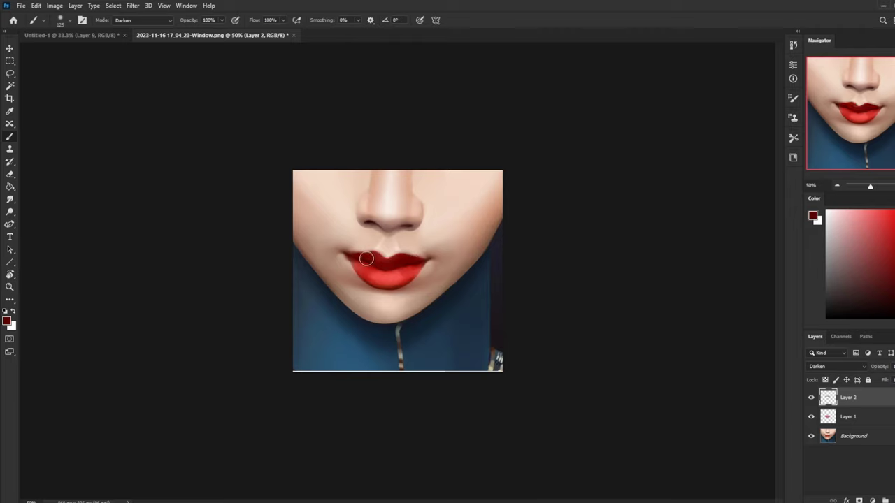
- Erase excess dark red around and across the upper lip at 100% opacity, enlarging the eraser up to 300 px
key("e")
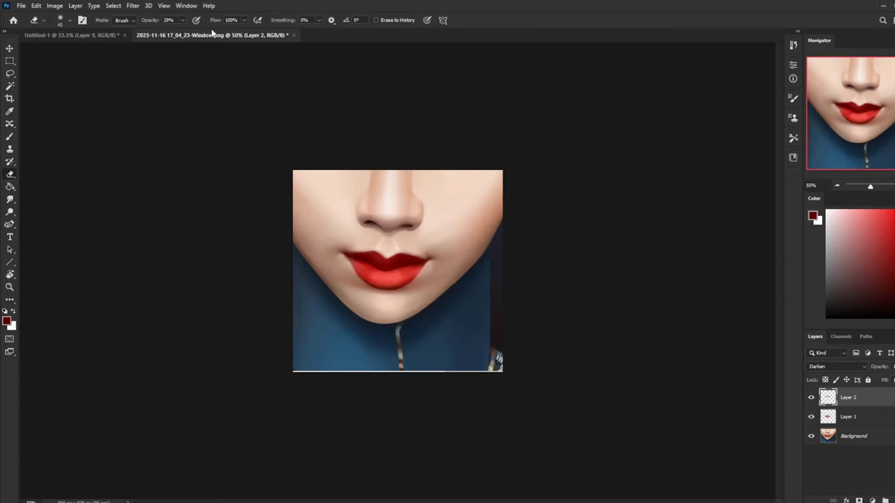
left_click_drag(182, 20, 217, 30)
left_click_drag(407, 243, 429, 246)
key("bracketright")
key("bracketright")
key("bracketright")
key("bracketright")
key("bracketright")
key("bracketright")
key("bracketright")
key("bracketright")
left_click_drag(389, 265, 382, 262)
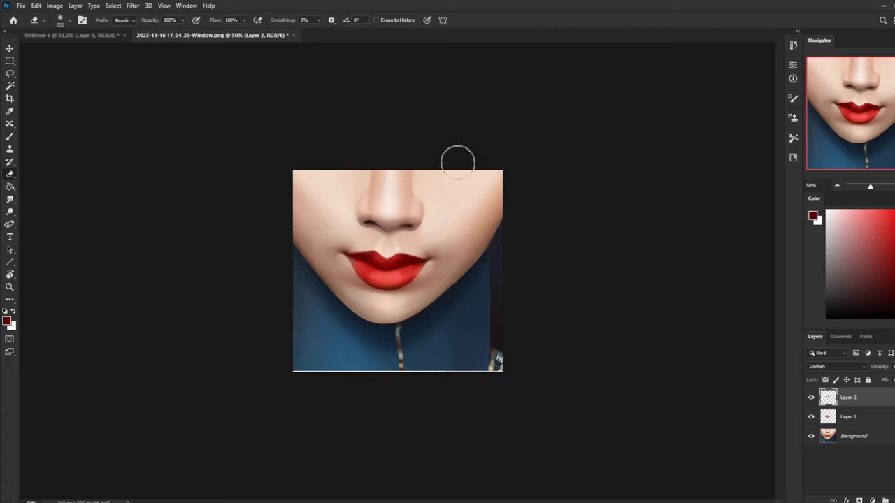
- Try erasing more of the upper lip shading with a smaller eraser at 100% opacity
key("bracketleft")
key("bracketleft")
key("bracketleft")
key("bracketleft")
left_click_drag(368, 250, 374, 252)
key("bracketright")
key("bracketright")
key("ctrl+z")
- Soften the shading at the upper lip's centre with a 200 px eraser at 49% opacity and compare with Layer 2 hidden
left_click(183, 21)
left_click_drag(182, 32, 160, 32)
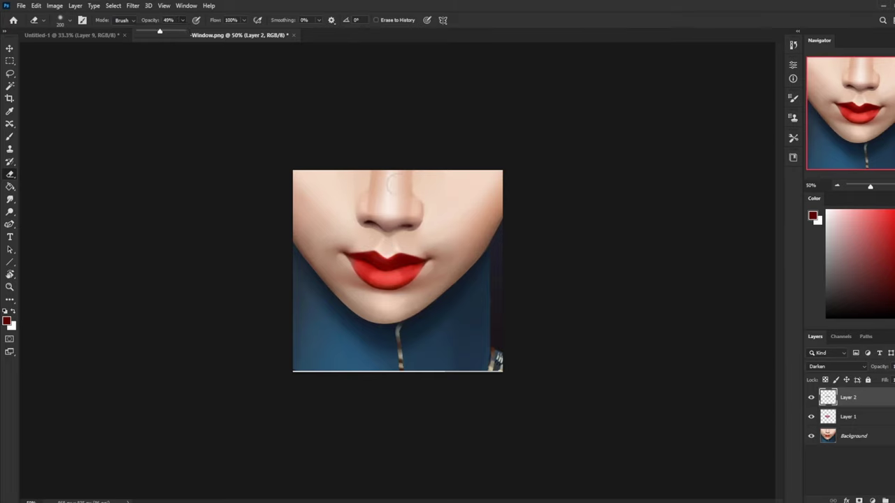
left_click(393, 260)
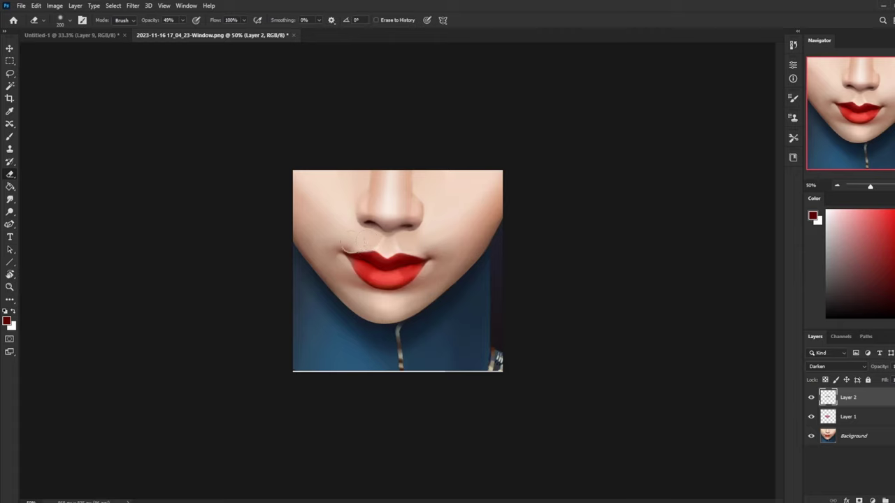
left_click(811, 397)
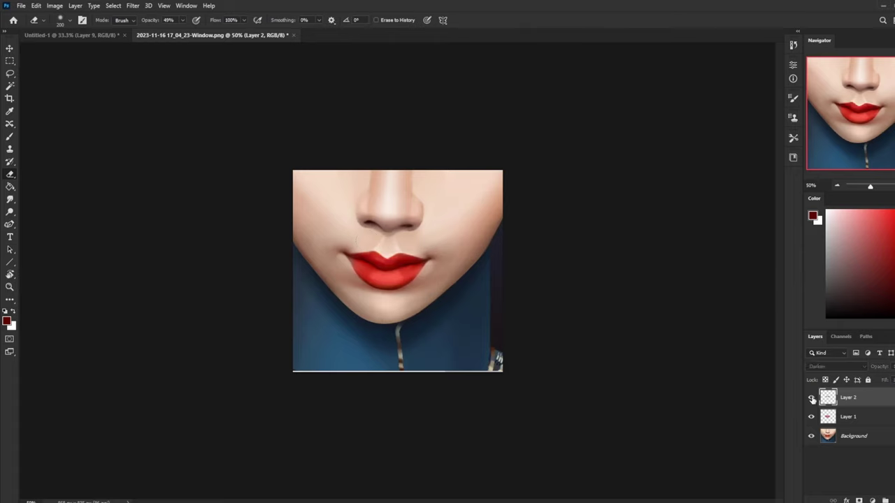
left_click(811, 396)
left_click(811, 397)
left_click(810, 397)
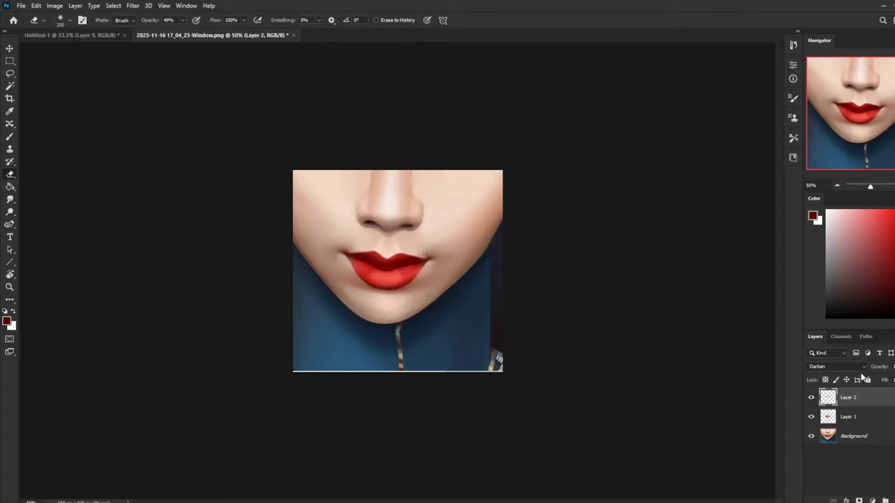
- Merge Layer 1 and then Layer 2 down into the Background
right_click(853, 396)
right_click(862, 416)
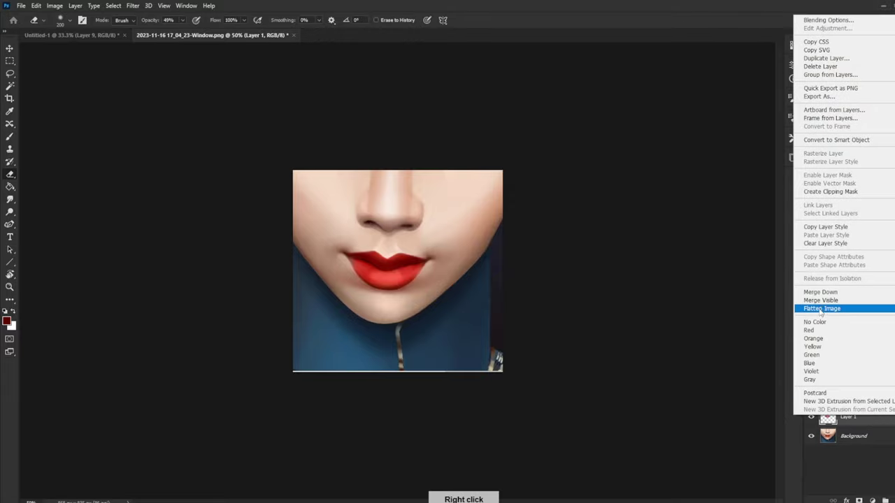
left_click(834, 293)
right_click(845, 402)
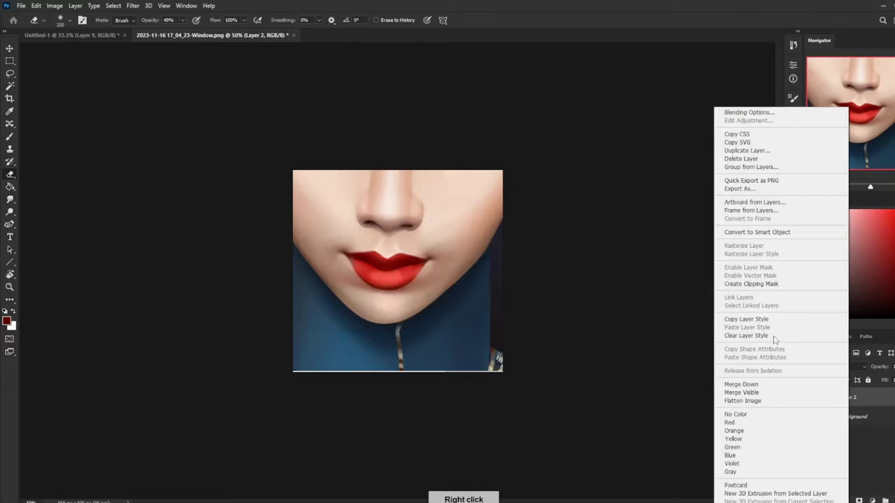
left_click(763, 387)
- Darken the lower edge of the lower lip with dark red and smudge the lip at 6% strength
key("b")
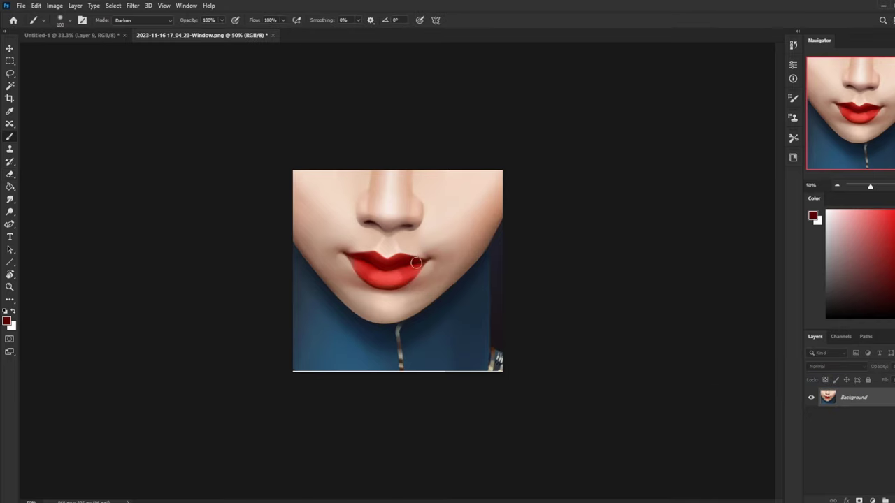
left_click_drag(415, 283, 366, 283)
key("bracketleft")
key("bracketleft")
left_click(10, 199)
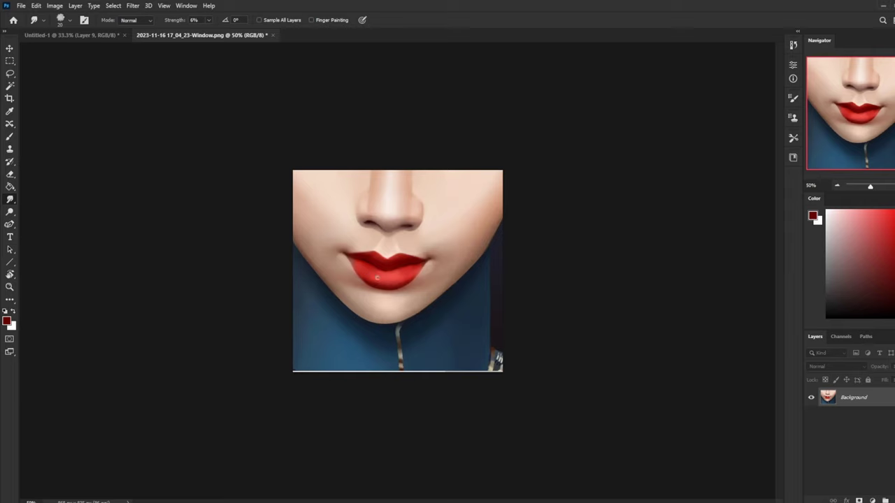
key("b")
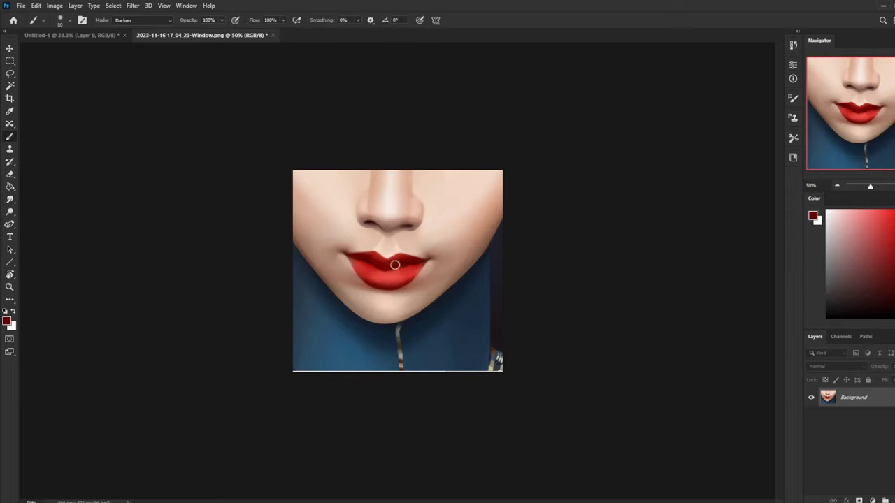
- Sample reds from both lips and refine the lip shading with a smaller brush, down to 30 px
left_click(397, 265, "alt")
left_click(396, 281, "alt")
left_click(378, 255, "alt")
left_click(411, 262, "alt")
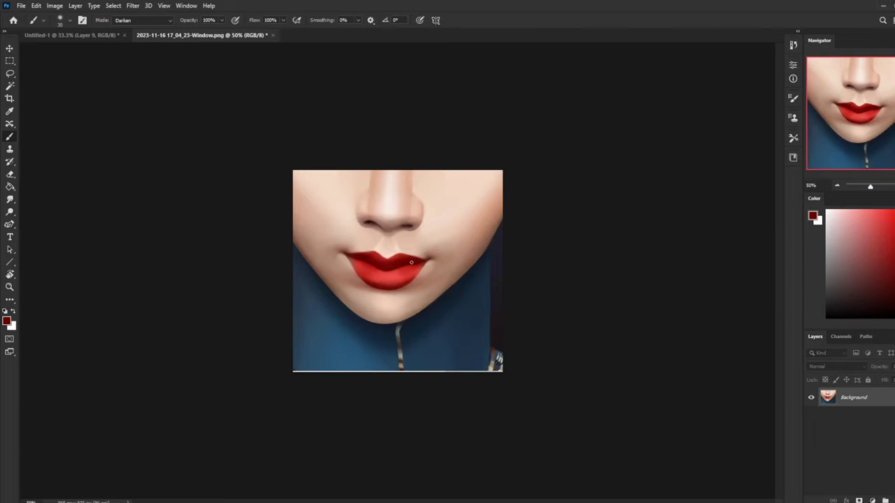
- On a new layer, paint soft dark red shadows along both sides of the lower lip with a 300 px brush
left_click(886, 500)
key("bracketright")
key("bracketright")
key("bracketright")
key("bracketright")
key("bracketright")
key("bracketright")
key("bracketright")
key("bracketright")
key("bracketright")
key("bracketright")
key("bracketright")
left_click_drag(411, 282, 424, 276)
key("bracketleft")
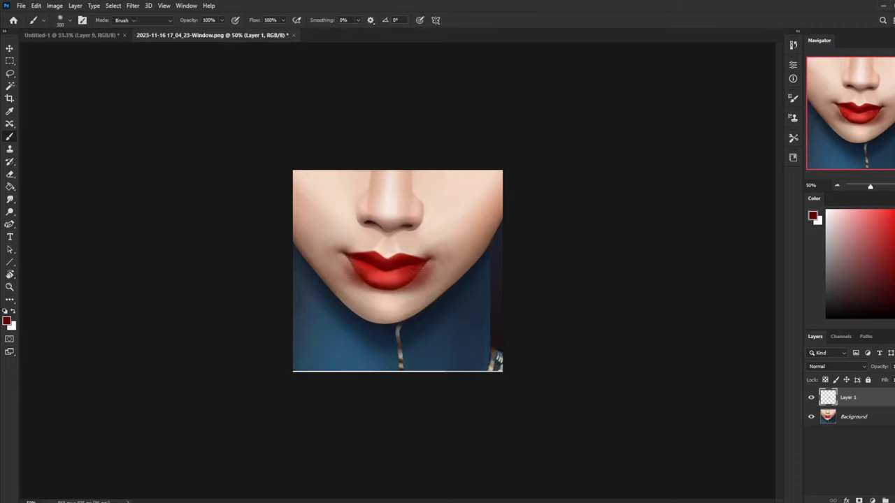
- Erase the red spill on the skin along the lower lip's left edge with a small eraser at 49% opacity
key("e")
key("bracketleft")
key("bracketleft")
key("bracketleft")
key("bracketleft")
key("bracketleft")
key("bracketleft")
left_click_drag(344, 267, 362, 286)
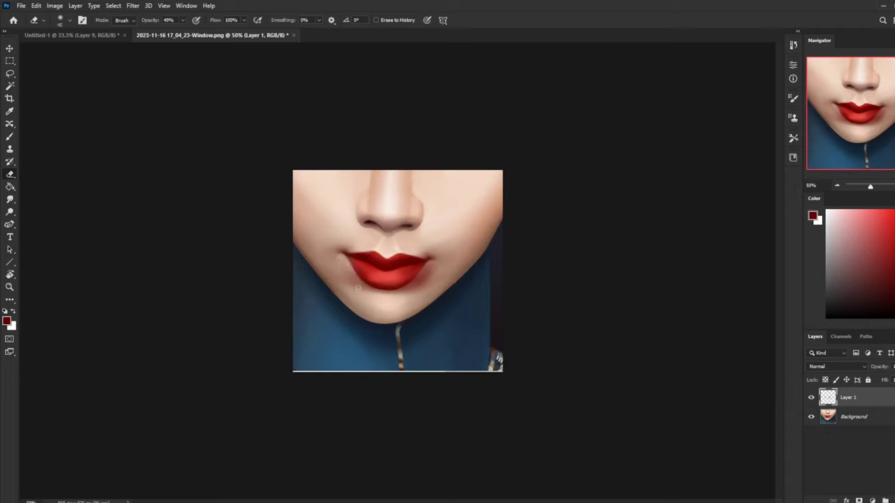
- Erase the remaining red spill around the lips at 100% opacity with an eraser of up to 250 px and compare with Layer 1 hidden
key("0")
key("bracketright")
key("bracketright")
key("bracketright")
mouse_move(417, 286)
left_mouse_down()
mouse_move(428, 282)
mouse_move(437, 260)
mouse_move(417, 285)
mouse_move(429, 253)
left_mouse_up()
key("bracketright")
key("bracketright")
key("bracketright")
key("bracketright")
key("bracketright")
key("bracketright")
key("bracketright")
key("bracketright")
key("bracketright")
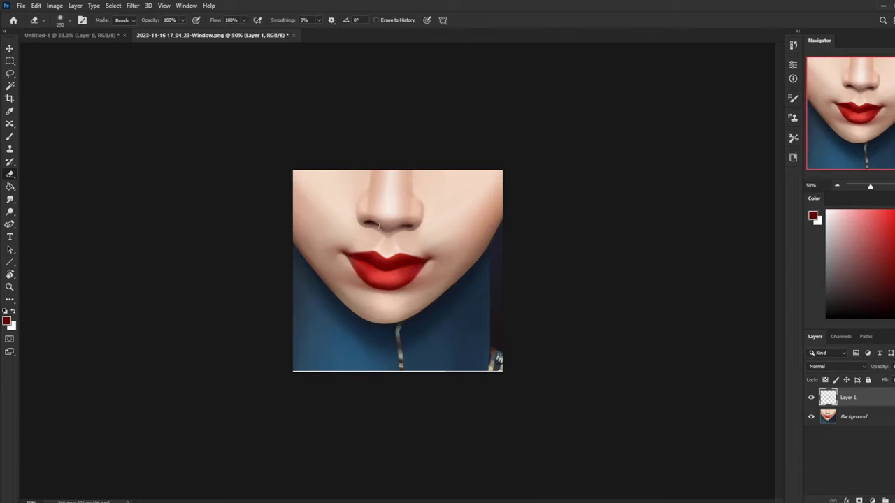
key("bracketleft")
left_click(811, 397)
left_click(811, 397)
left_click(811, 397)
left_click(811, 398)
- Try darkening the lips with a large dark red brush of 300 to 500 px in Darken mode
key("bracketleft")
key("bracketright")
key("bracketright")
key("bracketright")
key("b")
key("bracketright")
key("bracketright")
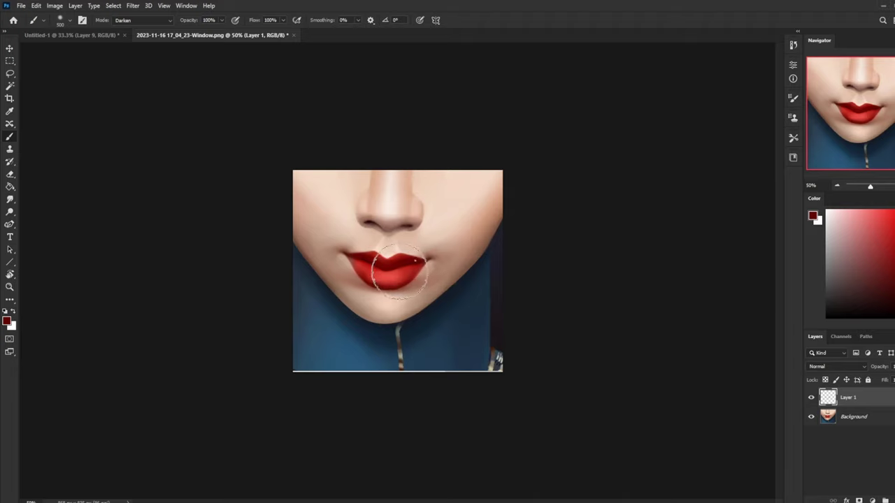
key("bracketleft")
key("bracketleft")
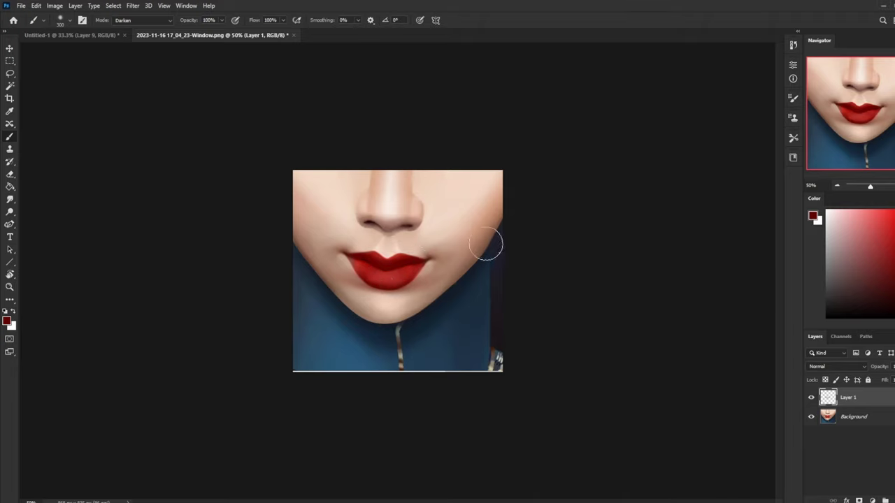
key("ctrl+z")
key("ctrl+z")
- Darken the lips with a 175 px dark red brush, then set the brush to Darken mode at 36% opacity
left_click_drag(429, 262, 406, 265)
left_click(158, 23)
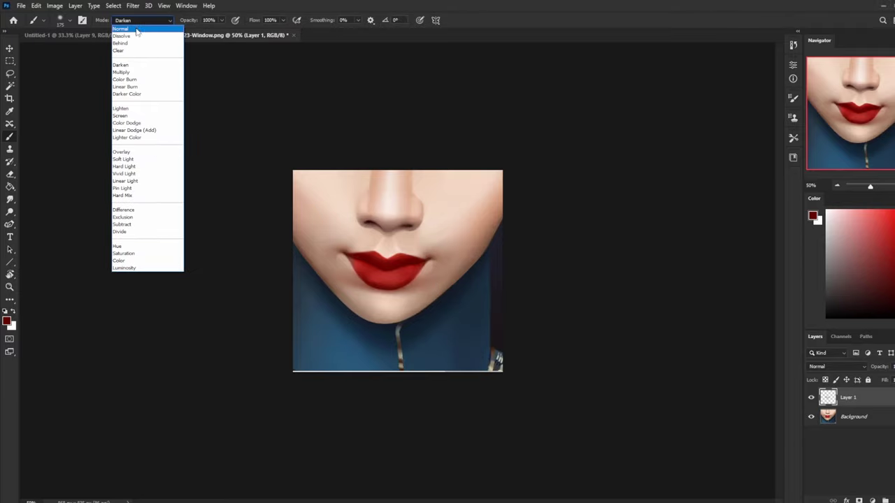
left_click(136, 29)
left_click(163, 22)
left_click(141, 65)
left_click(222, 21)
left_click(194, 31)
left_click(379, 128)
- Deepen the shading on the lips and mouth corners at 36% opacity, reducing the brush from 500 px to 100 px
key("bracketright")
key("bracketright")
key("bracketright")
key("bracketright")
key("bracketright")
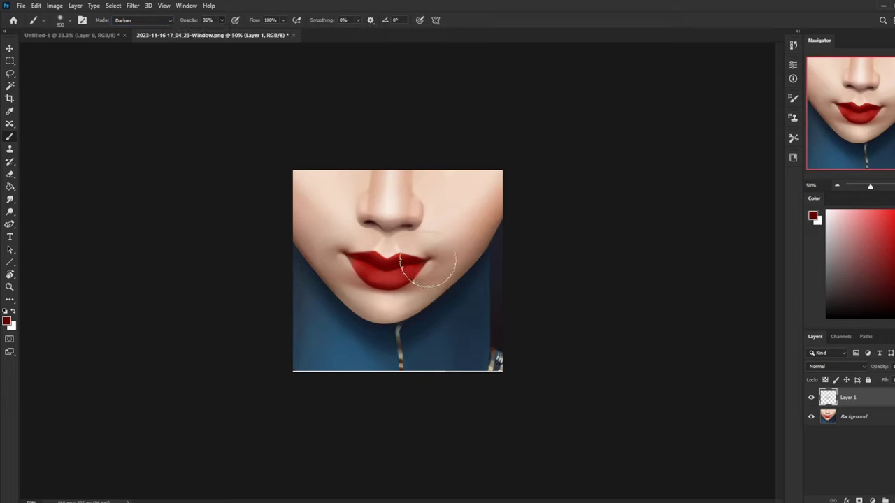
key("bracketleft")
key("bracketleft")
key("bracketleft")
key("bracketleft")
key("bracketleft")
key("bracketleft")
key("bracketleft")
key("bracketleft")
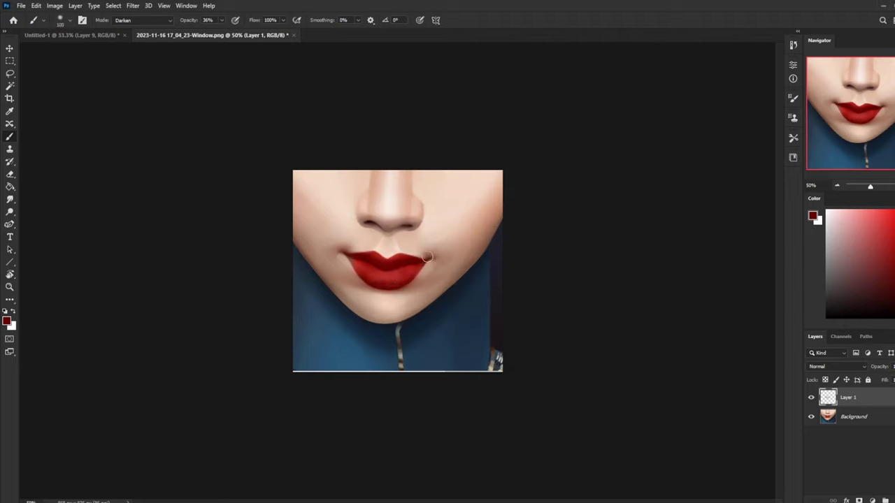
- Undo the last two brush strokes and clean up the red around the lip edges with a 70 px eraser at 100% opacity
key("bracketleft")
key("bracketleft")
key("bracketleft")
key("ctrl+z")
key("ctrl+z")
key("e")
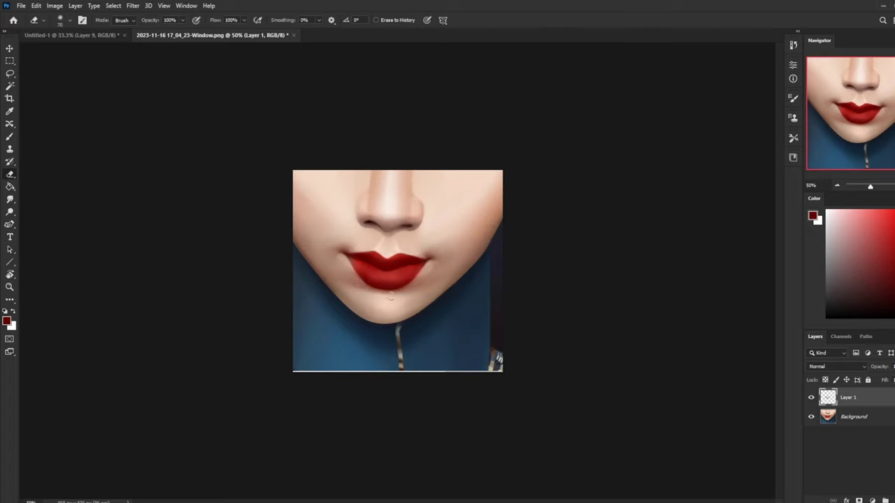
- Compare the lips with Layer 1 hidden and shown, and merge the layer down into the Background
left_click(811, 398)
left_click(812, 397)
left_click(811, 398)
left_click(812, 397)
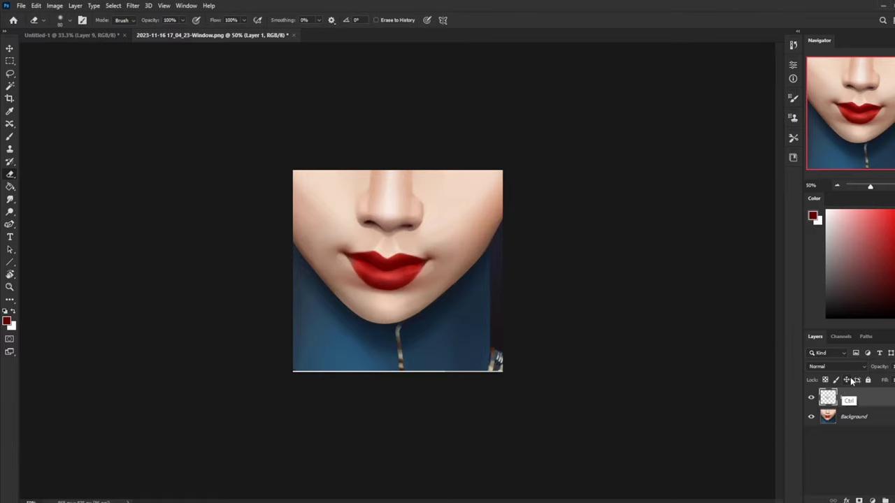
left_click(811, 398)
left_click(811, 397)
left_click(811, 398)
left_click(811, 398)
right_click(883, 399)
left_click(763, 385)
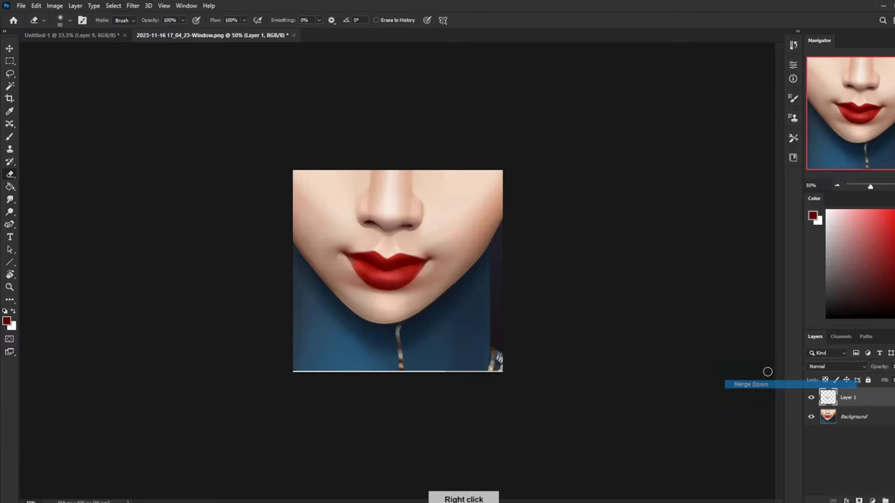
- Lower the brush opacity to 15% and fill a new layer with a warm brown skin tone sampled near the jaw's edge
key("b")
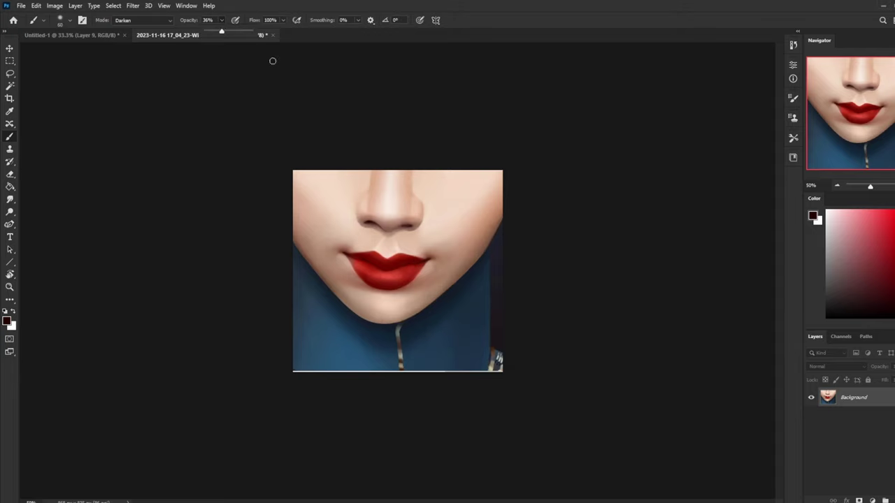
left_click_drag(219, 32, 212, 32)
key("x")
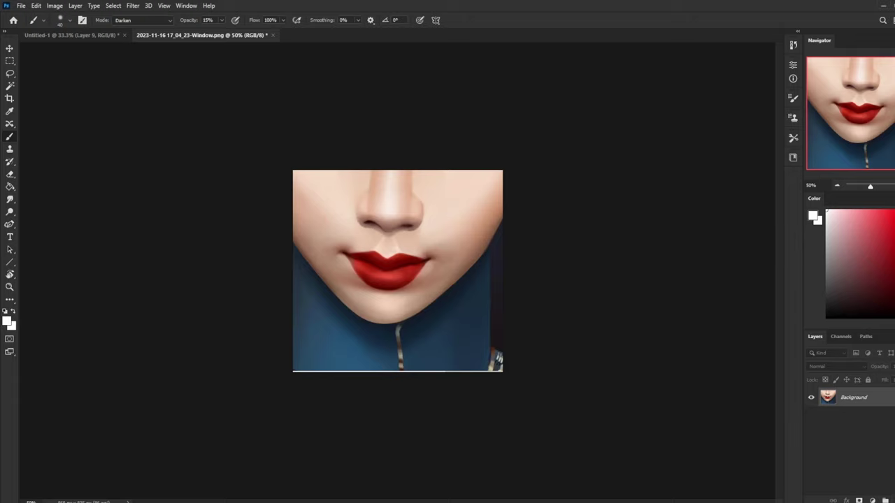
key("ctrl+shift+alt+n")
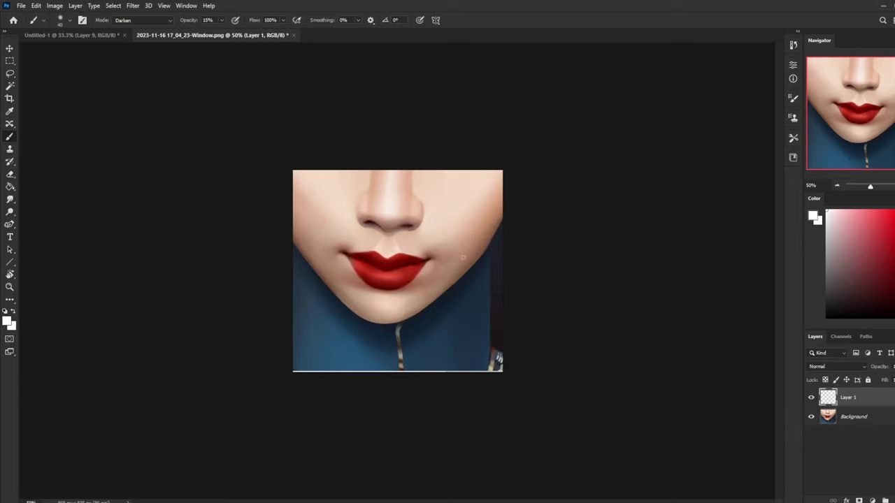
left_click(490, 250, "alt")
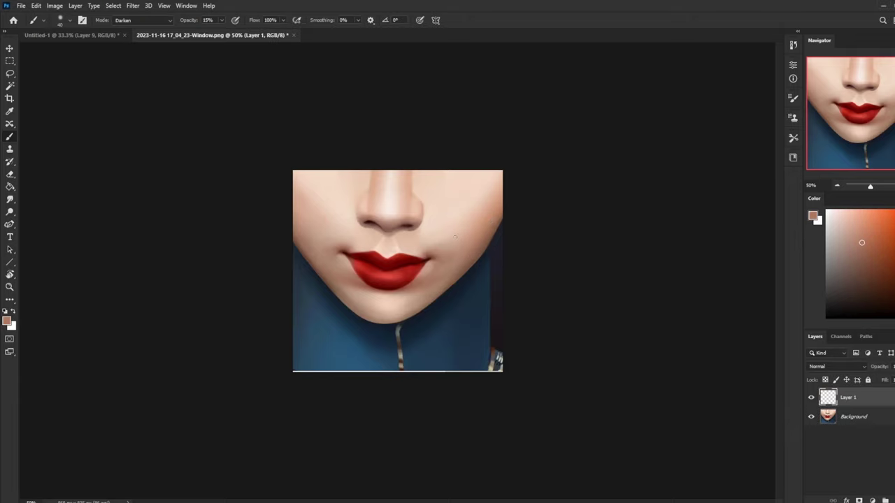
key("g")
left_click(450, 235)
- Set the brown layer's blend mode to Darken and reduce its fill for a subtle skin shadow
left_click(830, 365)
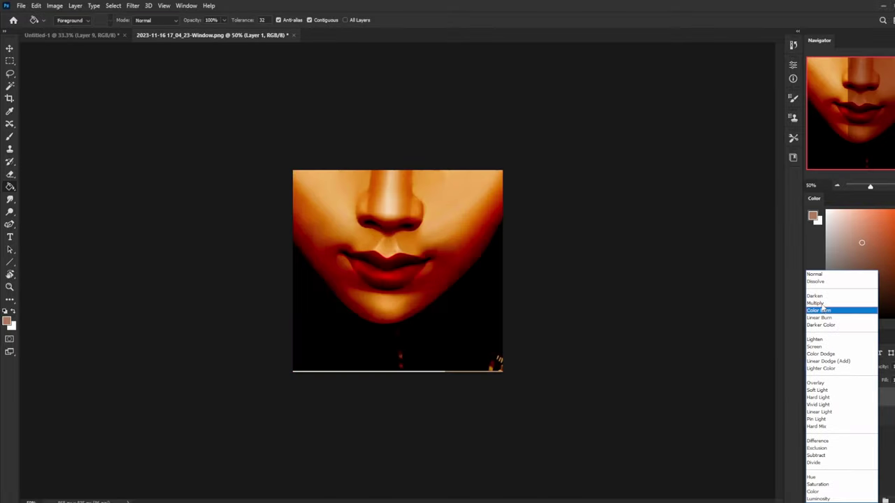
left_click(822, 296)
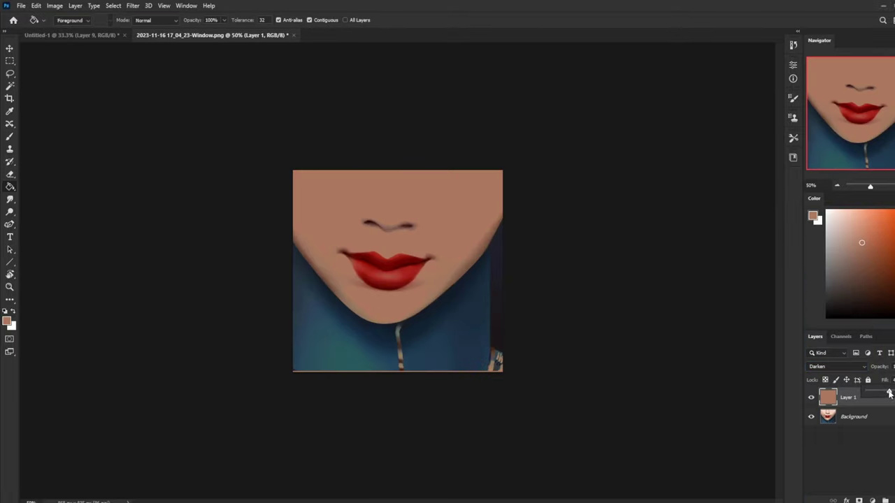
left_click_drag(889, 394, 886, 395)
- Erase the Darken layer around the lips and mouth corners with an enlarged eraser at 100% opacity, checking it against the hidden layer
key("e")
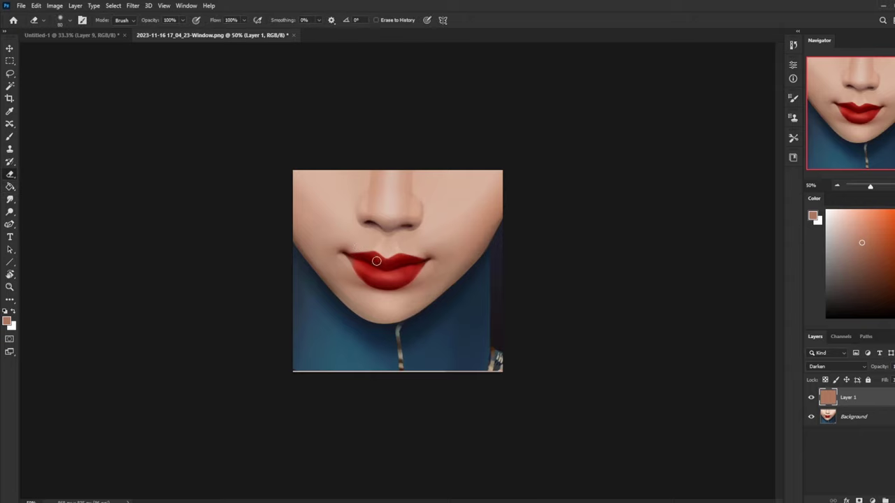
key("bracketright")
key("bracketright")
key("bracketright")
key("bracketright")
left_click(810, 399)
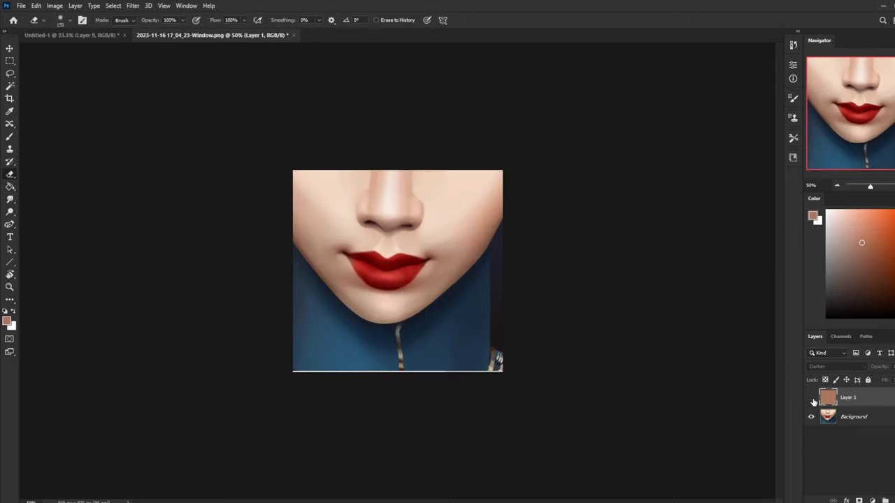
left_click(811, 399)
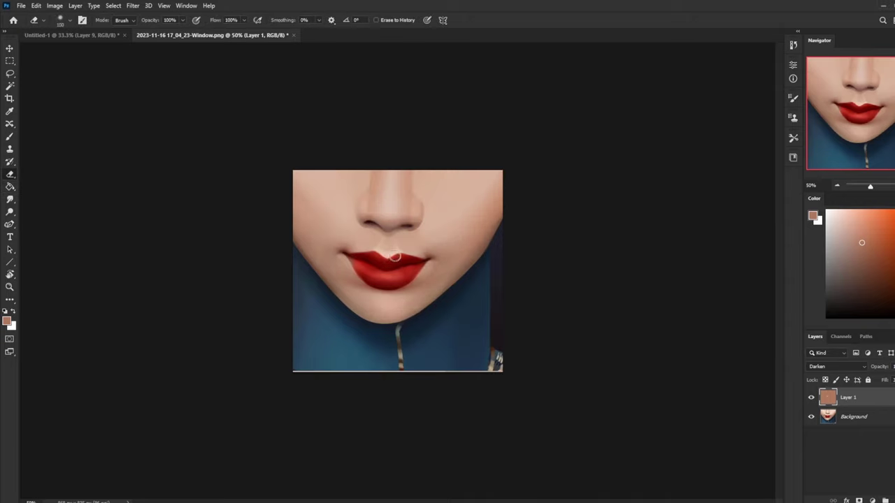
key("bracketright")
key("bracketright")
key("bracketright")
key("bracketright")
key("bracketright")
key("bracketleft")
left_click_drag(343, 259, 348, 261)
left_click_drag(437, 265, 426, 265)
- Undo the last eraser stroke and bring back the light on the nose with a 500 px eraser at 65% opacity
key("bracketright")
key("bracketright")
key("bracketright")
key("bracketright")
key("bracketright")
key("bracketright")
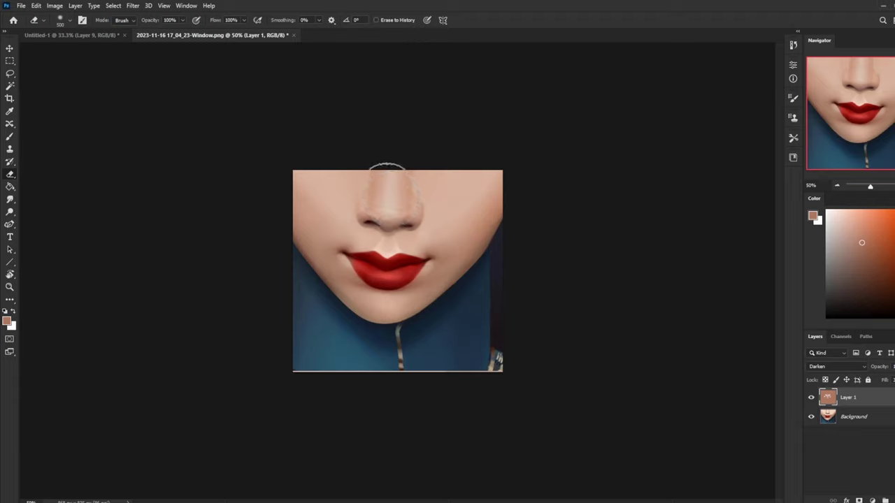
key("ctrl+z")
left_click_drag(169, 33, 167, 33)
scroll(399, 210, "down", 3)
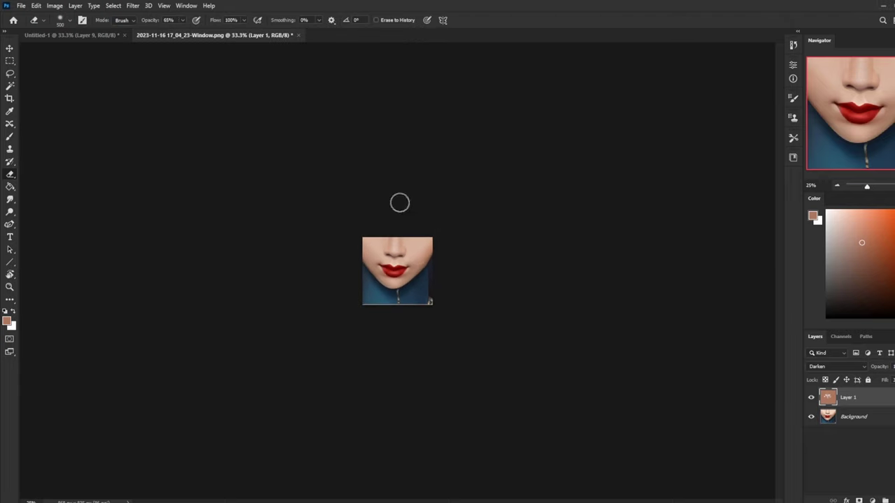
left_click(397, 250)
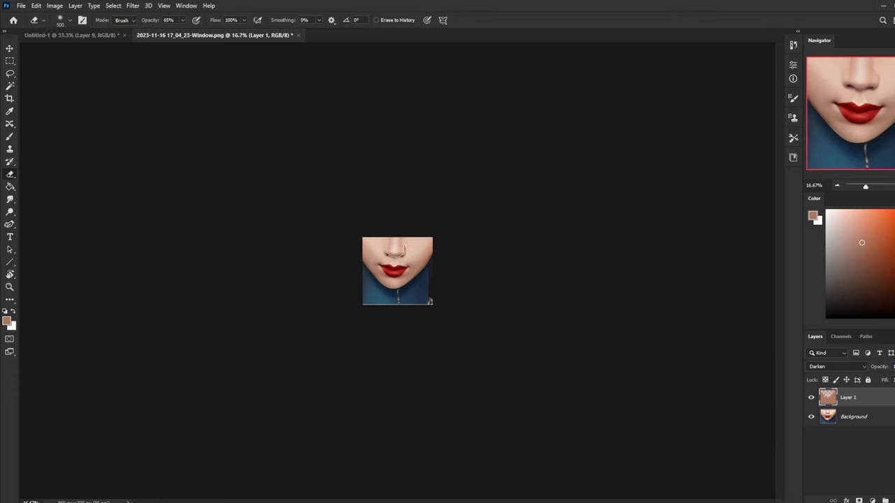
- Erase the Darken layer over the lit areas around the mouth and chin, reducing the 65% opacity eraser to 300 px
key("bracketright")
key("bracketleft")
key("bracketleft")
key("bracketleft")
key("bracketright")
key("bracketleft")
key("bracketleft")
key("bracketright")
left_click_drag(396, 281, 402, 283)
- Compare the face with Layer 1 hidden and shown, and merge the layer down into the Background
left_click(811, 397)
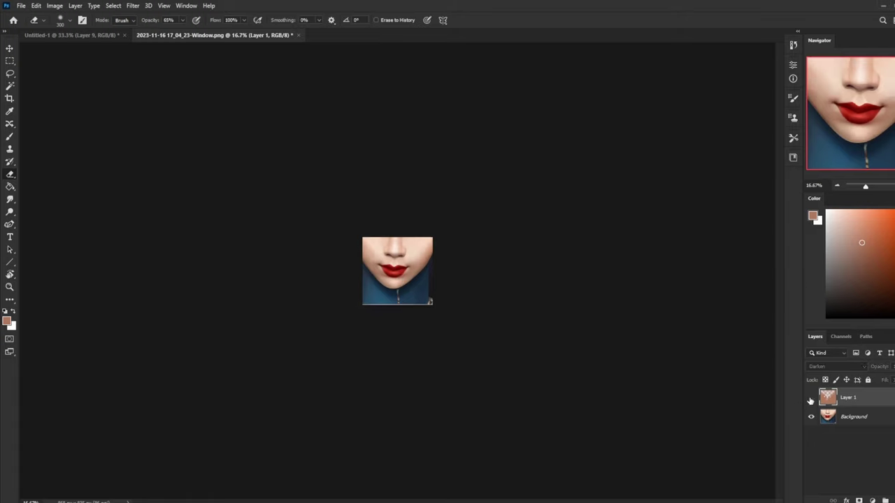
key("ctrl+plus")
left_click(811, 397)
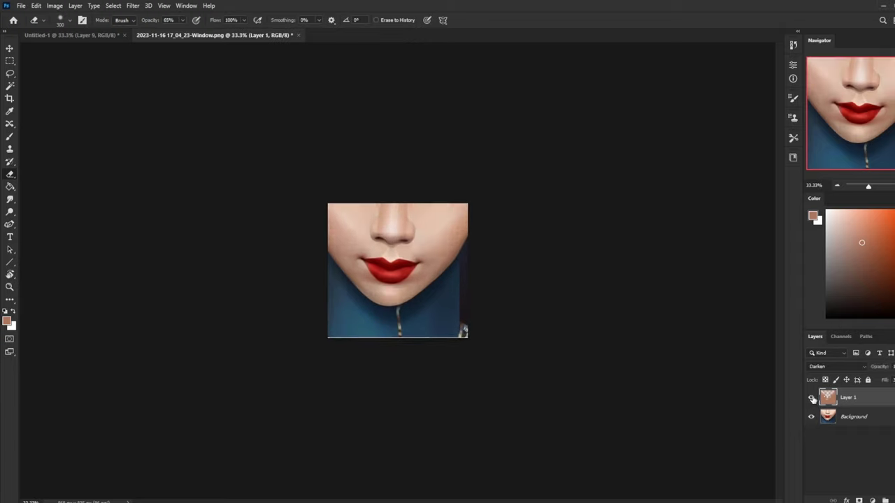
left_click(811, 399)
left_click(811, 398)
left_click(811, 398)
left_click(810, 398)
left_click(811, 398)
left_click(810, 398)
right_click(853, 397)
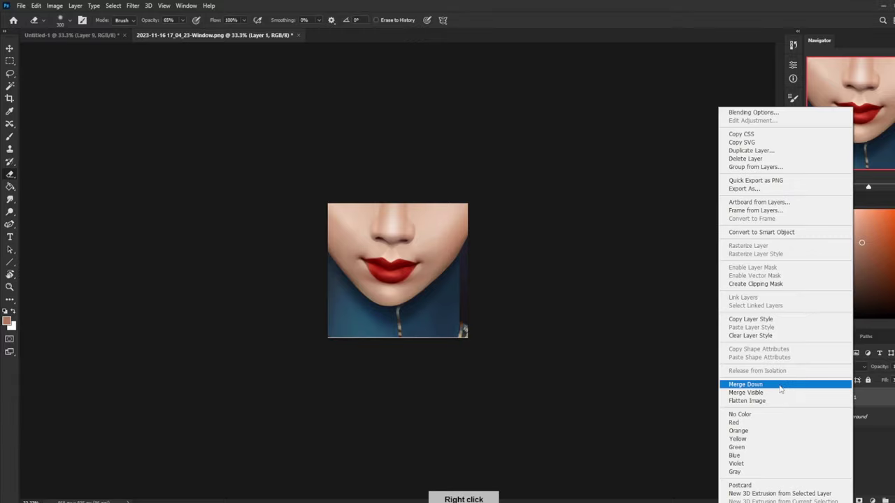
left_click(745, 384)
- Try to darken the lip shadows with the Burn tool at 17% exposure in the Shadows range, reducing it to 150 px
left_click(8, 213)
right_click(9, 213)
left_click(42, 221)
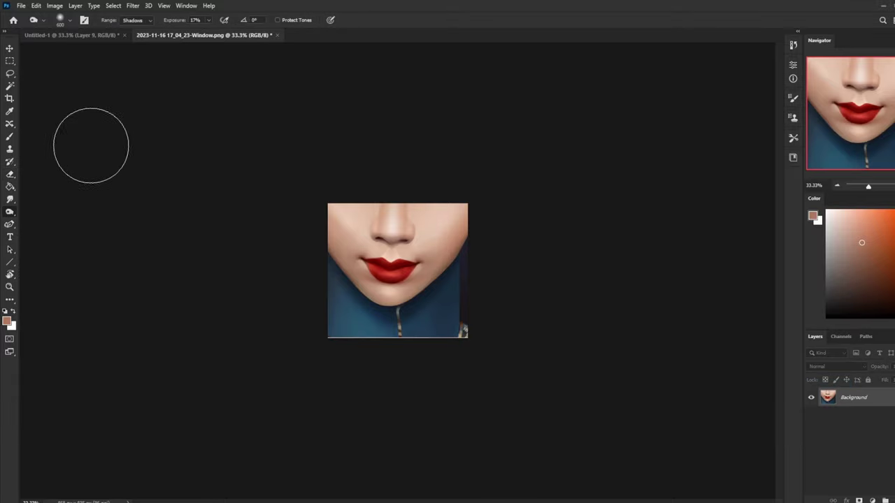
key("bracketleft")
key("bracketleft")
key("bracketleft")
mouse_move(408, 270)
left_mouse_down()
mouse_move(424, 269)
mouse_move(417, 269)
left_mouse_up()
key("bracketleft")
key("bracketleft")
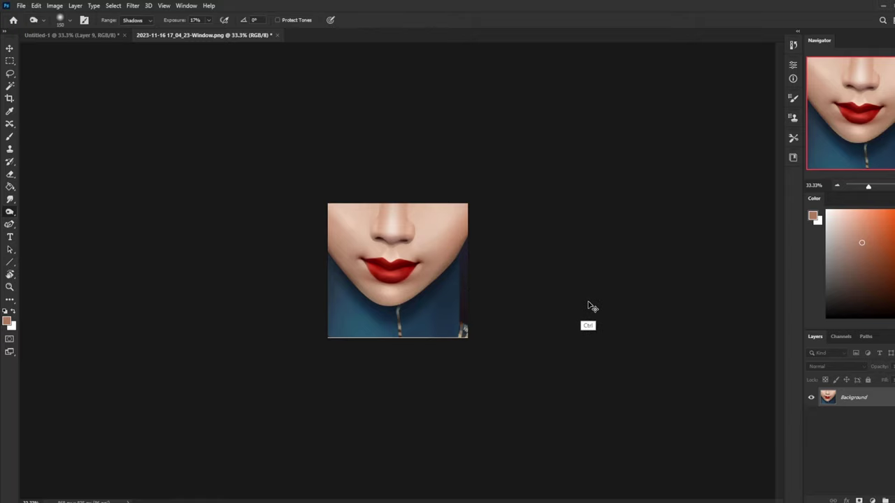
- Revert the history to the Merge Down state and duplicate the Background onto a new layer
key("ctrl+a")
left_click(794, 45)
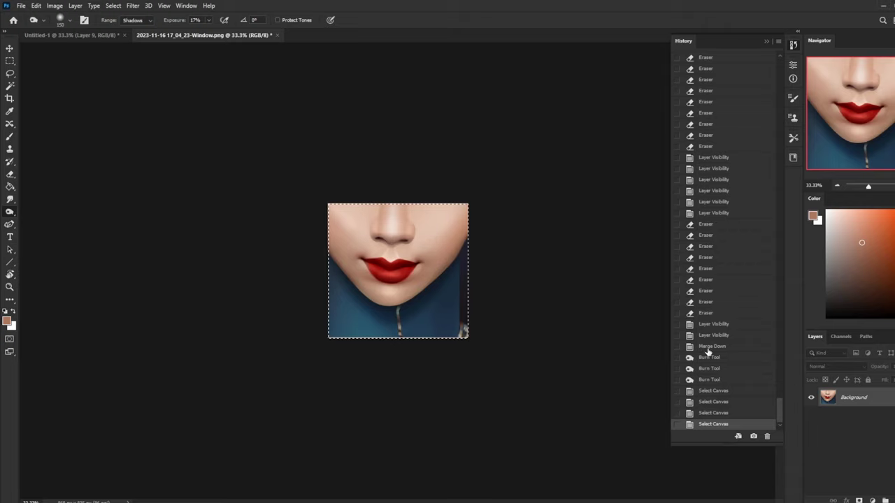
left_click(709, 349)
left_click(766, 42)
key("ctrl+j")
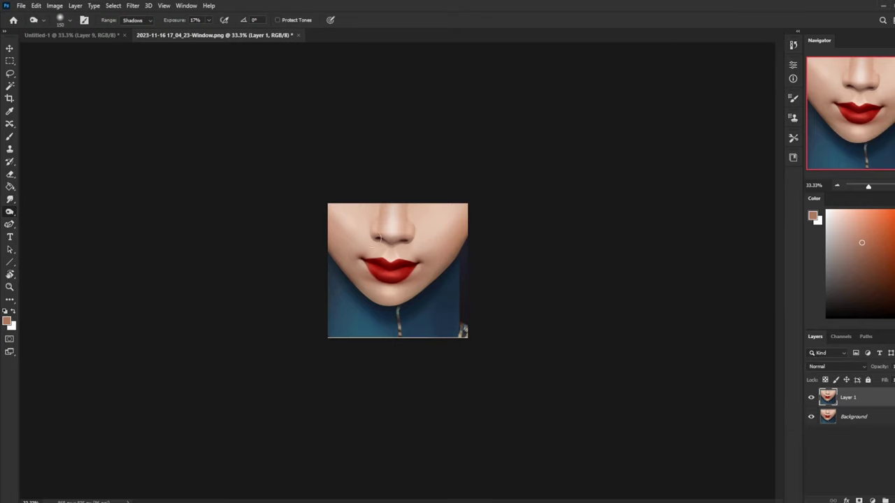
- Change the Burn tool's tonal range, soften Layer 1 around the mouth with a 250 px eraser at 65% opacity, and merge it down
left_click(147, 20)
left_click(137, 35)
key("e")
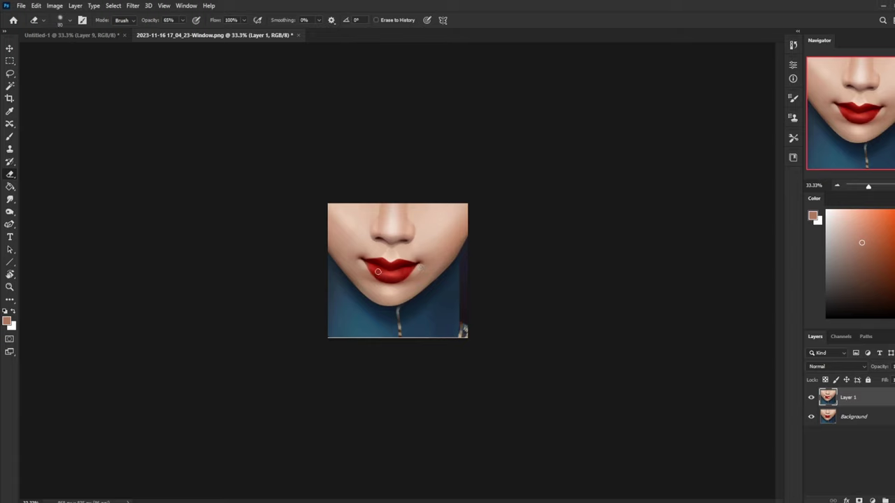
key("bracketright")
key("bracketright")
left_click(419, 267)
right_click(859, 406)
left_click(755, 384)
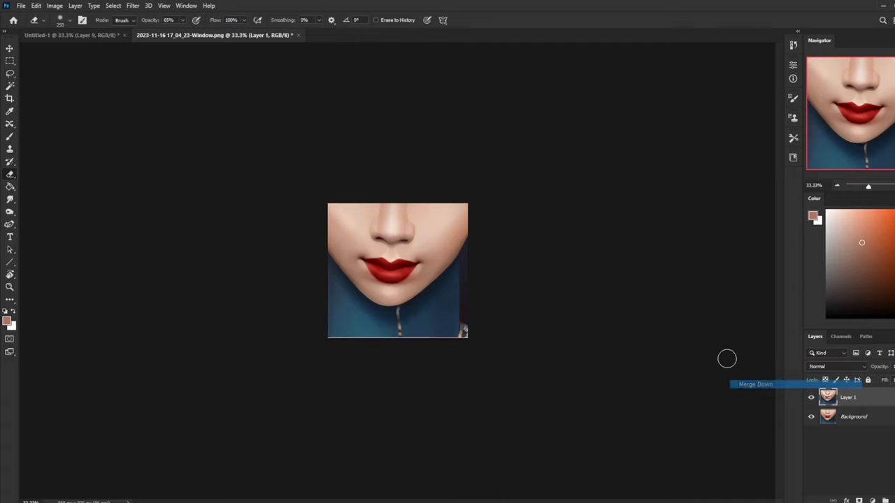
- Copy the finished canvas, revert the document to its original opening snapshot, and paste the finished painting above it as a new layer
left_click(10, 199)
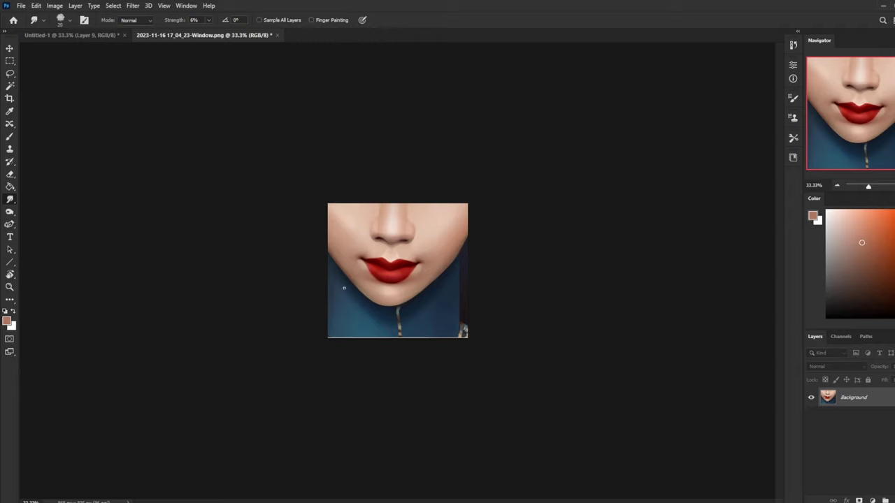
key("ctrl+a")
left_click(793, 46)
left_click_drag(780, 413, 781, 62)
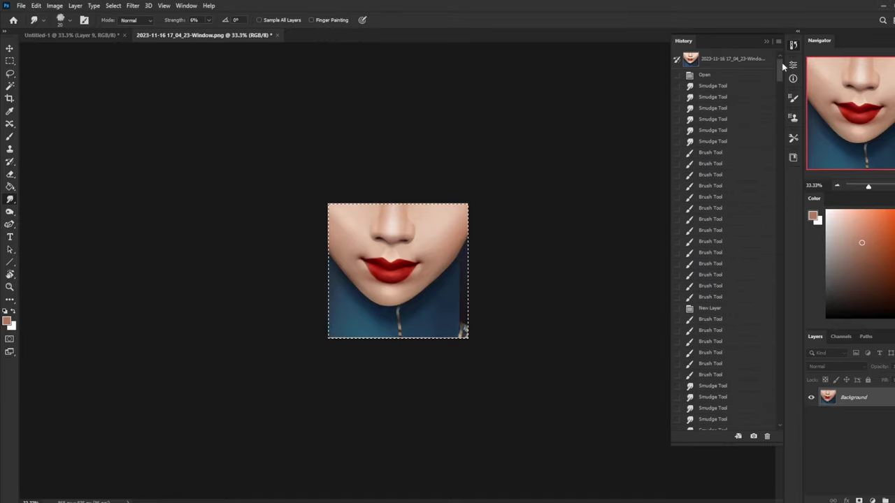
left_click(744, 60)
left_click(765, 43)
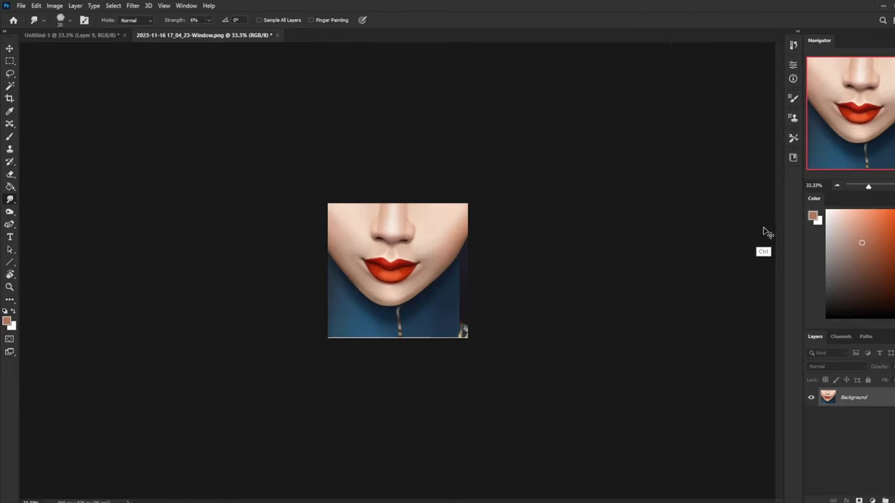
key("ctrl+plus")
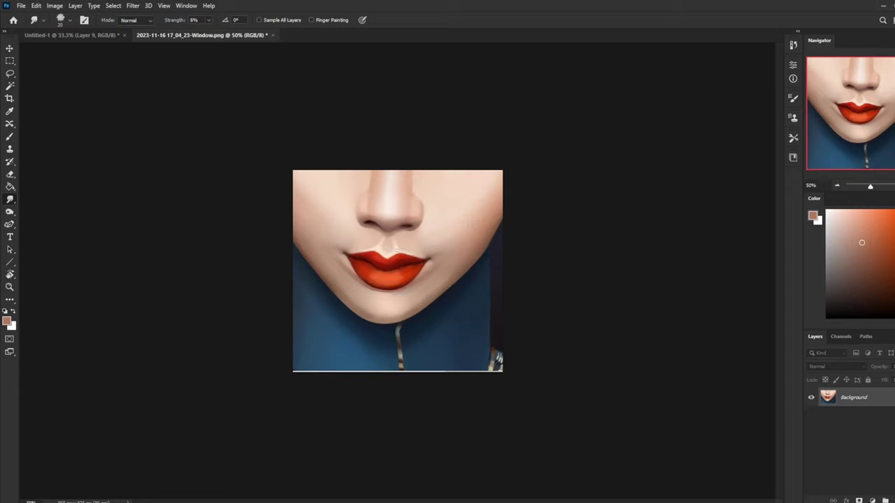
key("ctrl+v")
- Toggle Layer 1 to compare the finished portrait with the original orange-red lips
left_click(811, 397)
left_click(810, 397)
left_click(810, 397)
left_click(811, 397)
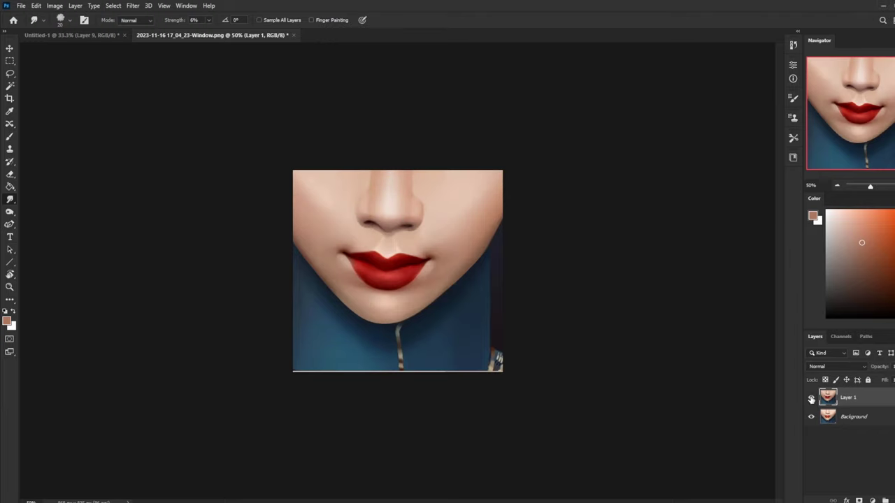
left_click(811, 397)
left_click(810, 397)
left_click(810, 396)
left_click(810, 397)
- Review the greyscale form study in Untitled-1 against the portrait, and compare the portrait before and after
left_click(85, 35)
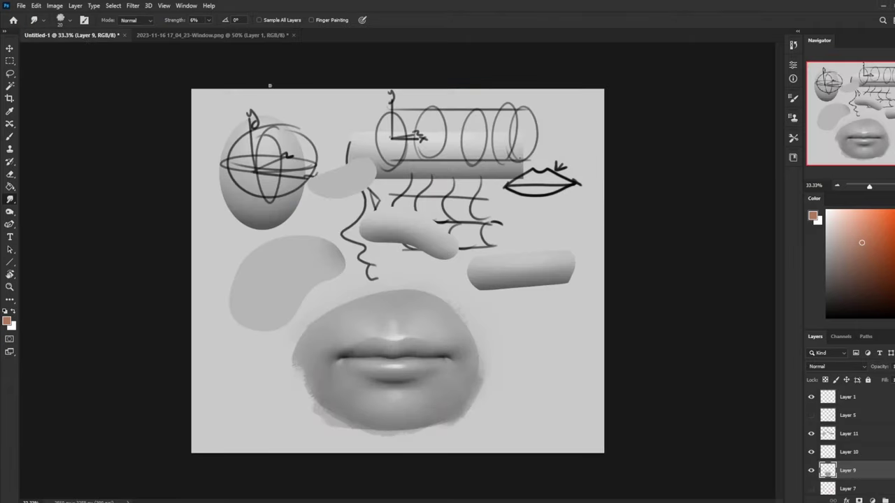
left_click(213, 35)
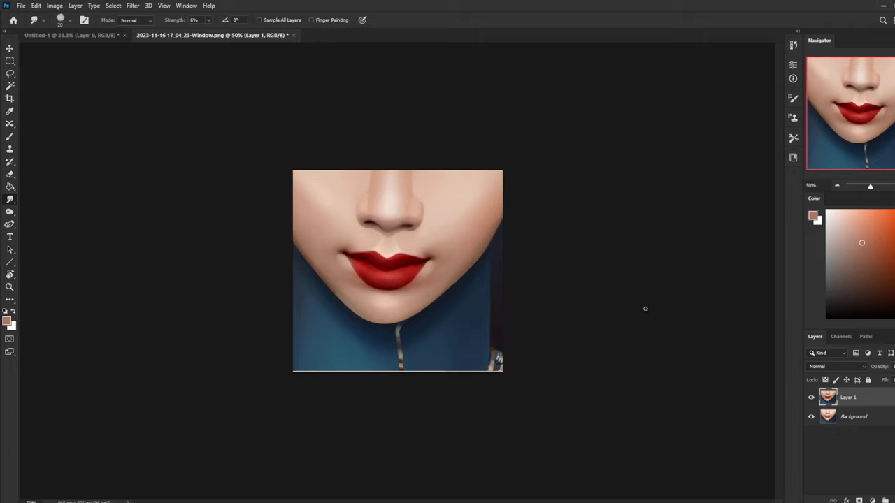
left_click(80, 37)
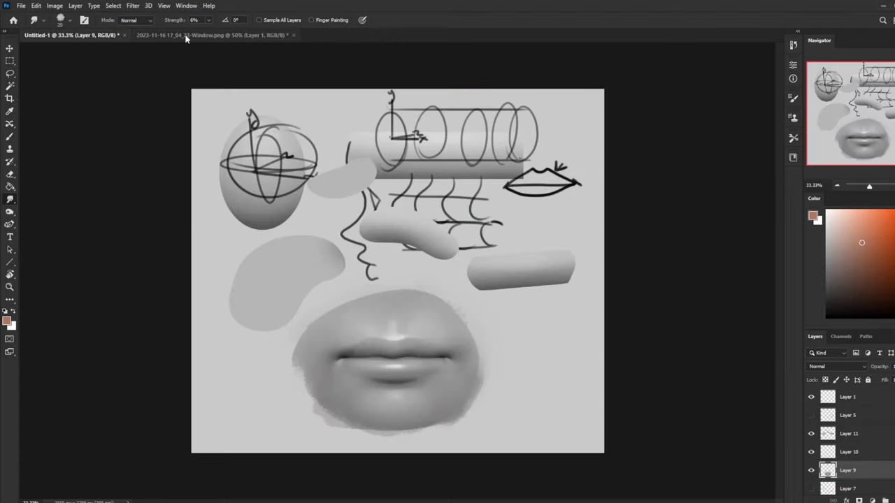
left_click(189, 36)
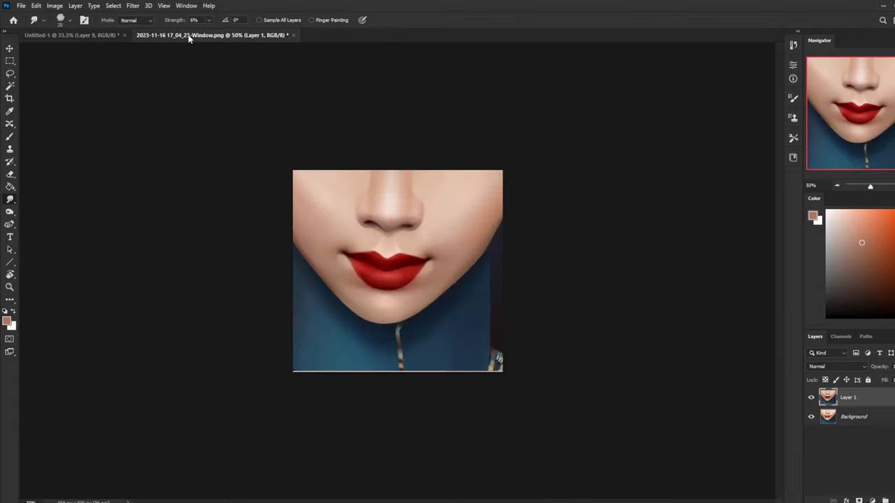
left_click(811, 398)
left_click(810, 398)
left_click(811, 399)
left_click(811, 399)
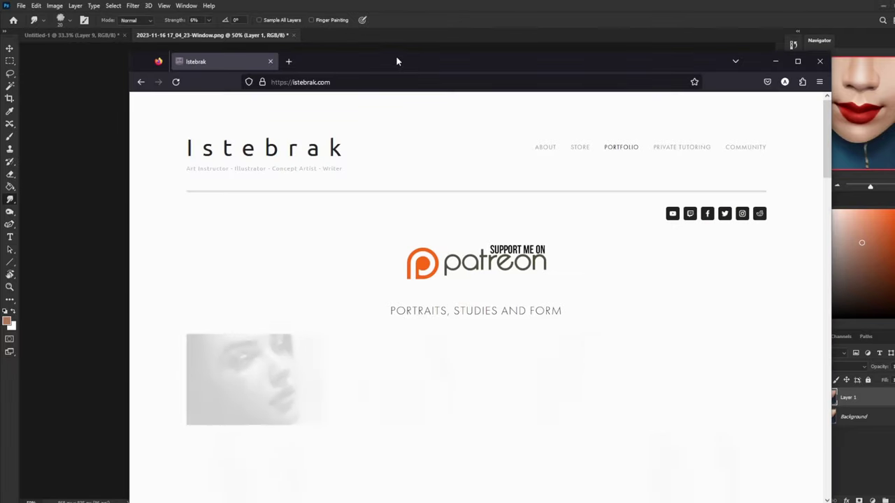
- Switch to the browser showing istebrak.com and look through the site's store page
left_click_drag(397, 59, 360, 23)
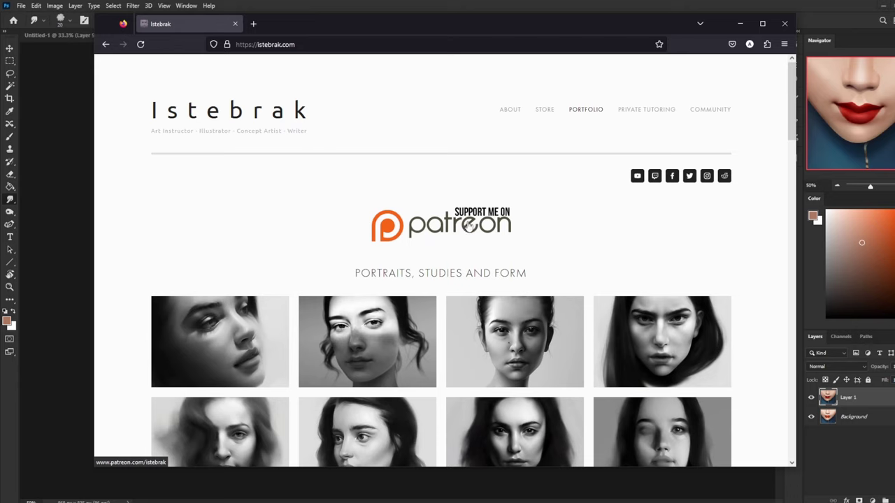
left_click(542, 112)
scroll(675, 240, "down", 4)
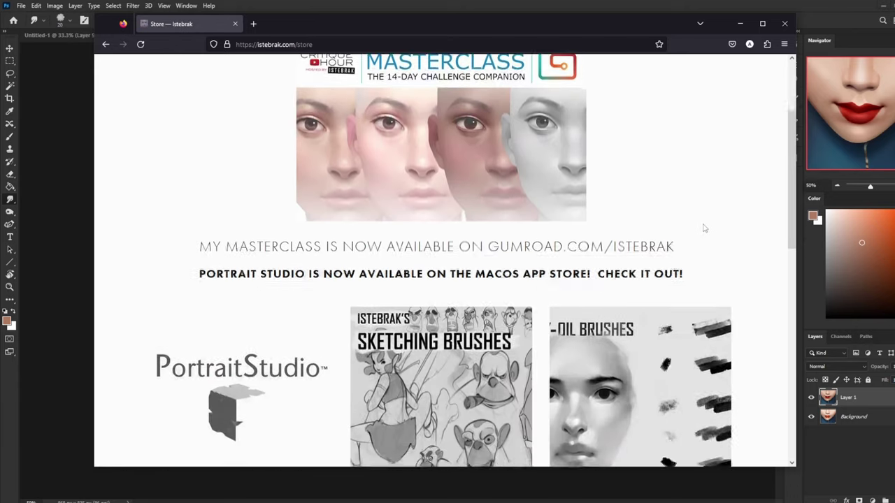
scroll(381, 242, "up", 4)
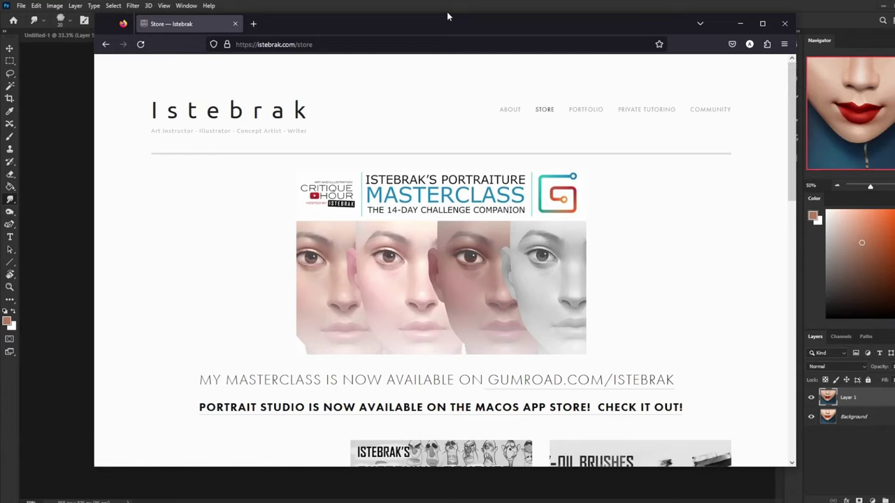
key("super+alt+d")
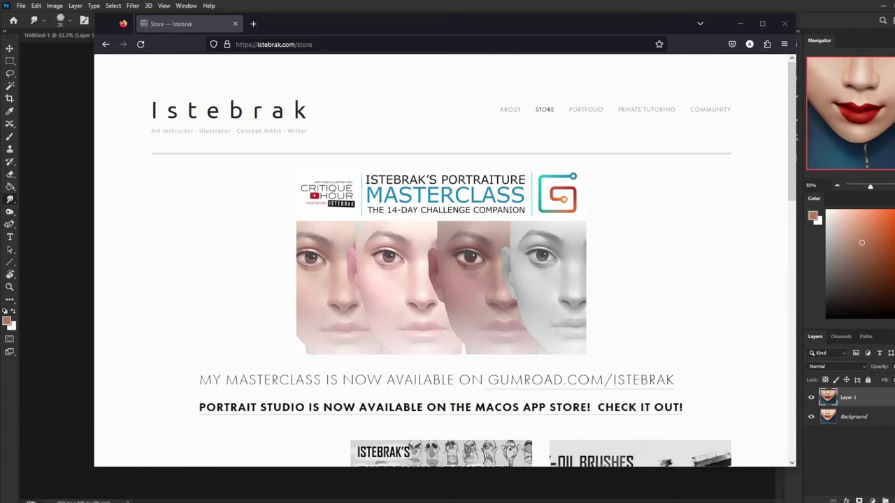